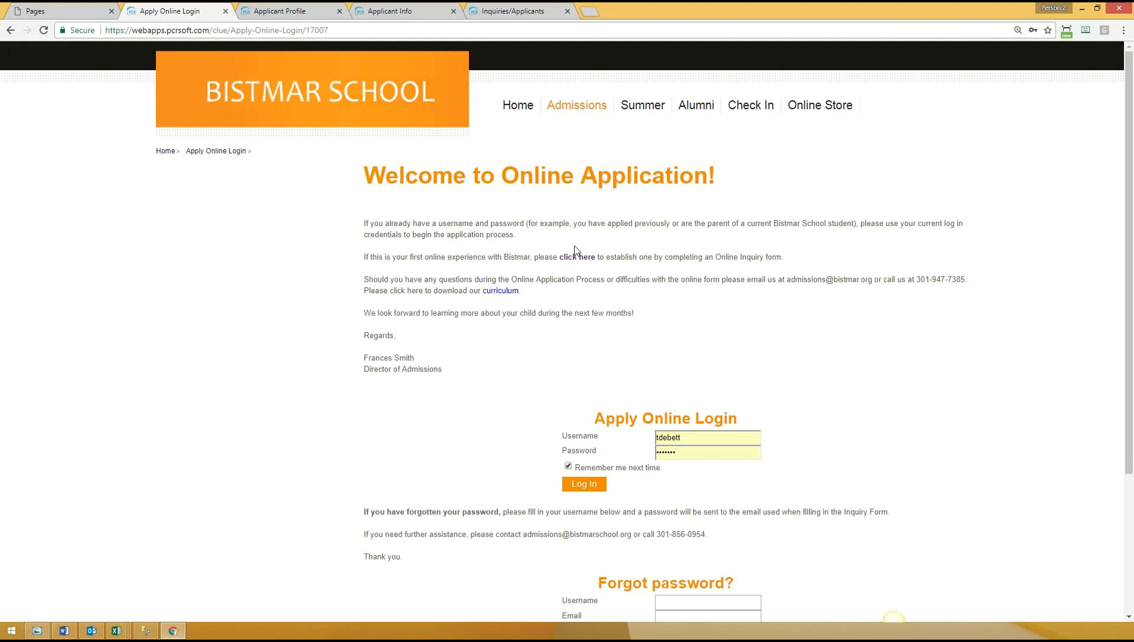
Step: Search the Campus Security users for the user name applyonlinesetup
click(513, 8)
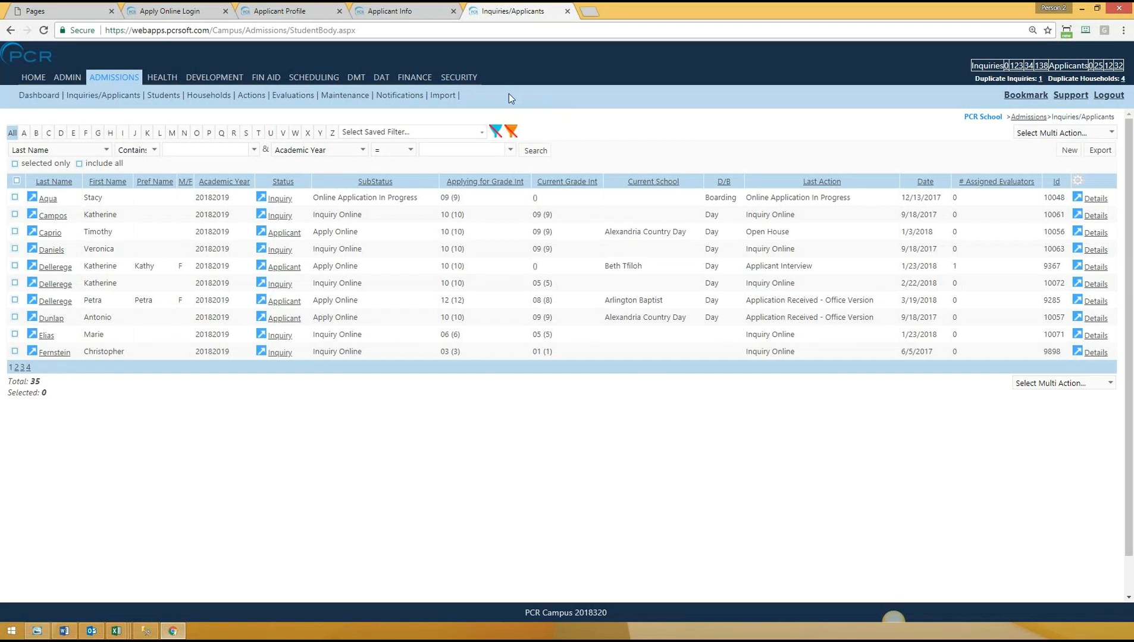
click(445, 78)
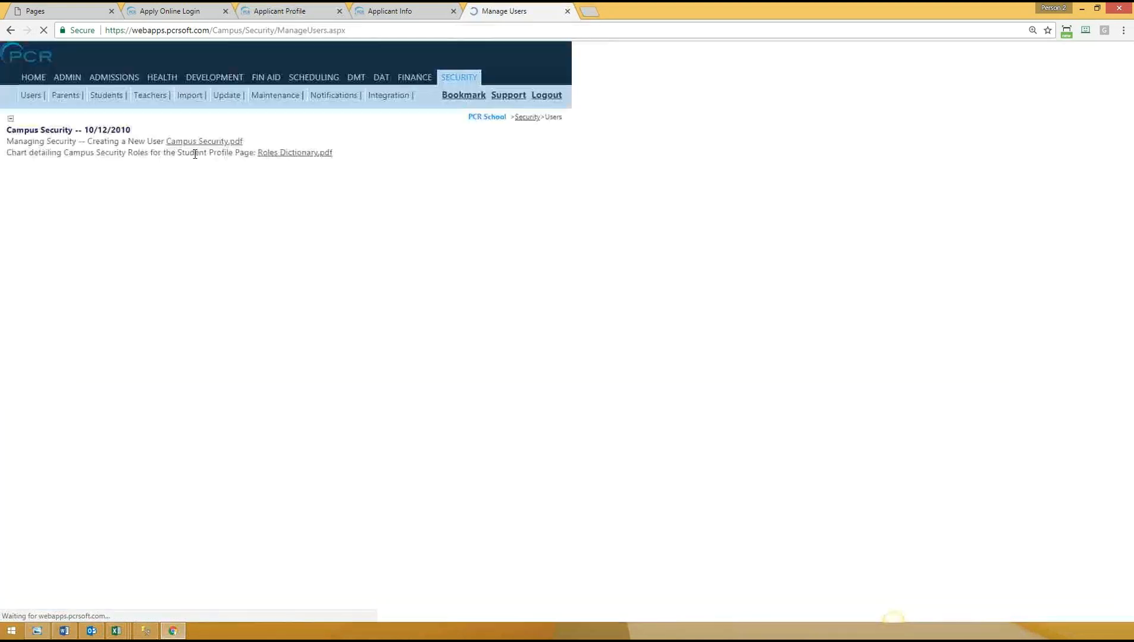
click(214, 184)
text(applyon)
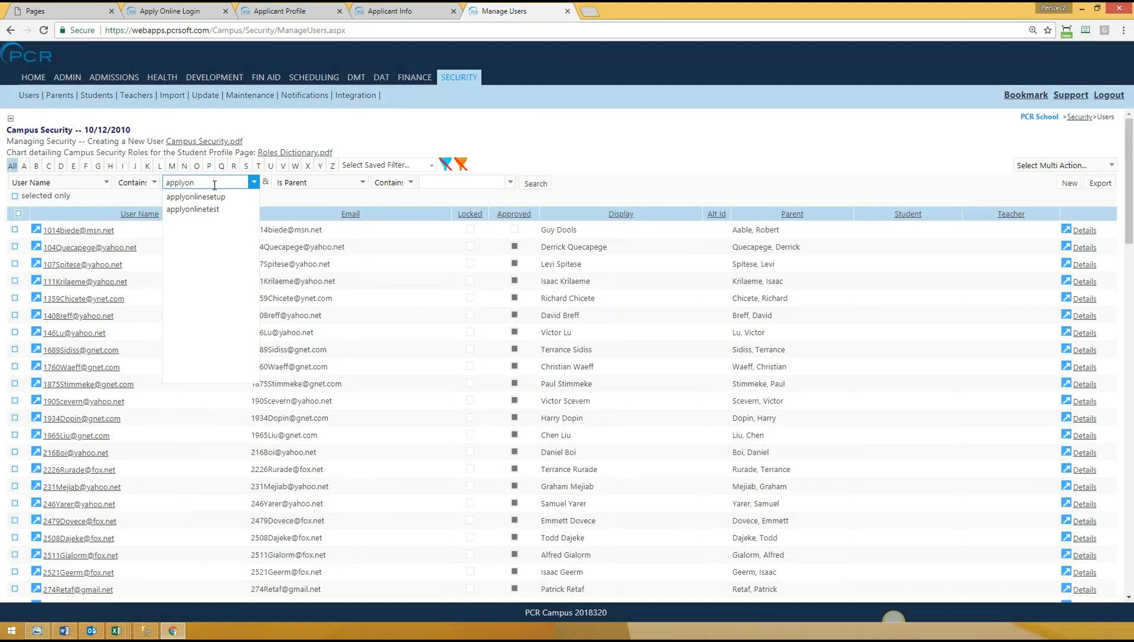
click(196, 197)
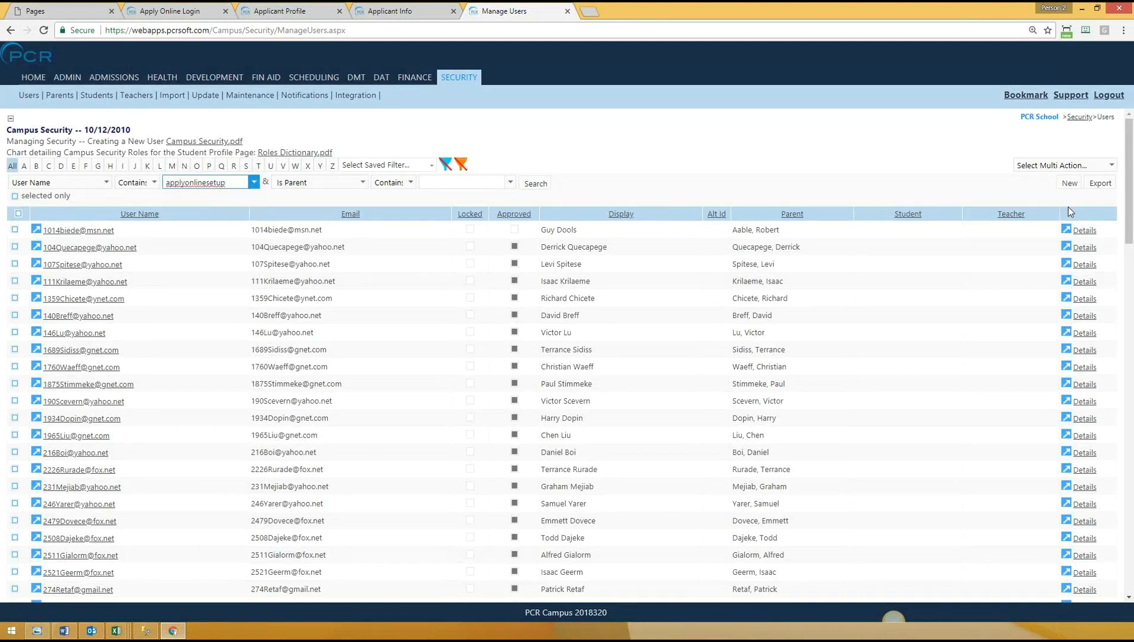
click(536, 185)
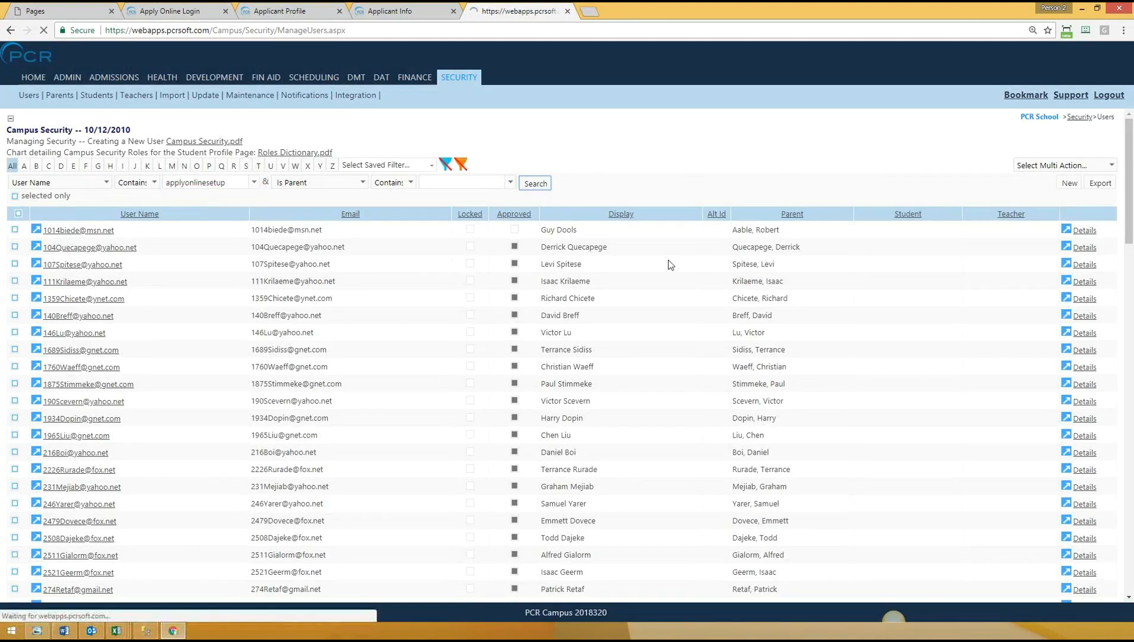
Step: Open the applyonlinesetup user's record and review its assigned roles and its profile
click(1069, 234)
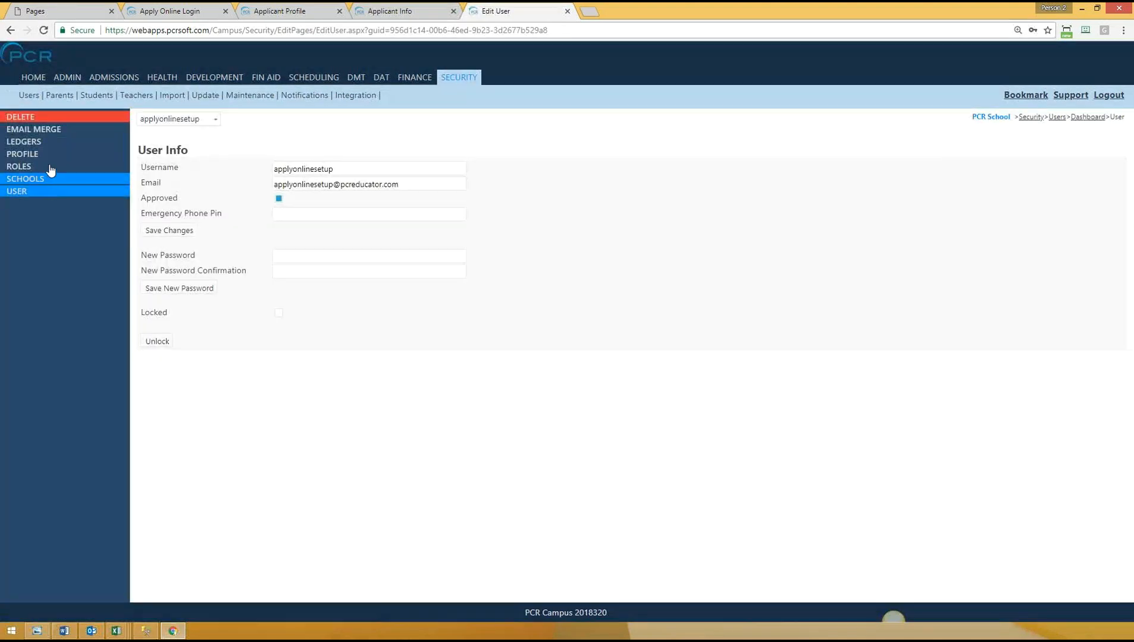
click(50, 167)
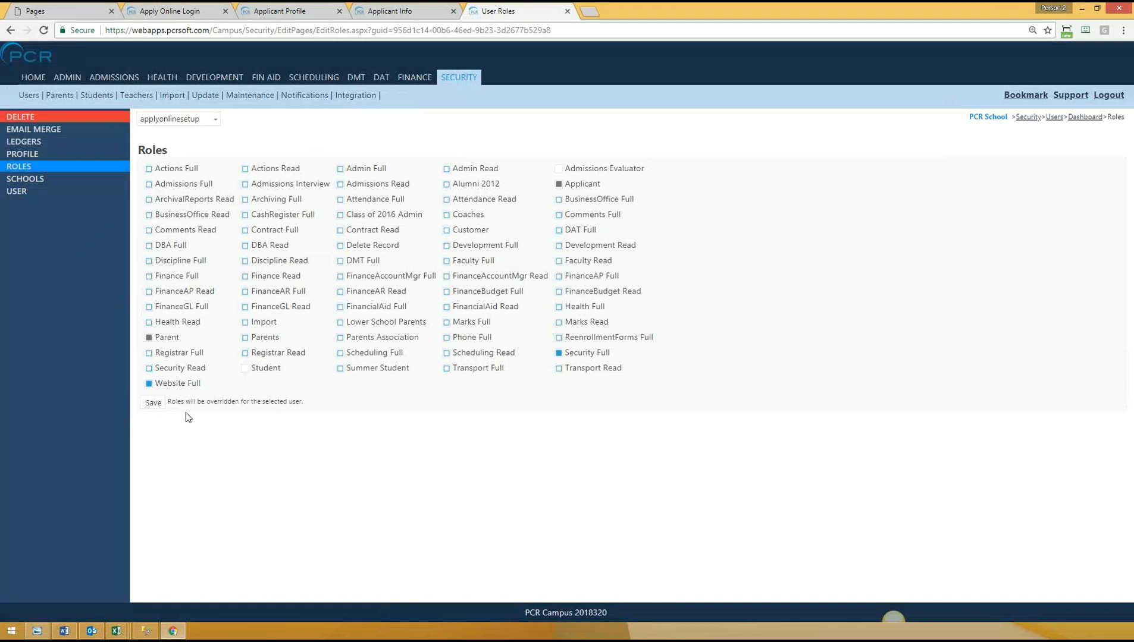
click(36, 153)
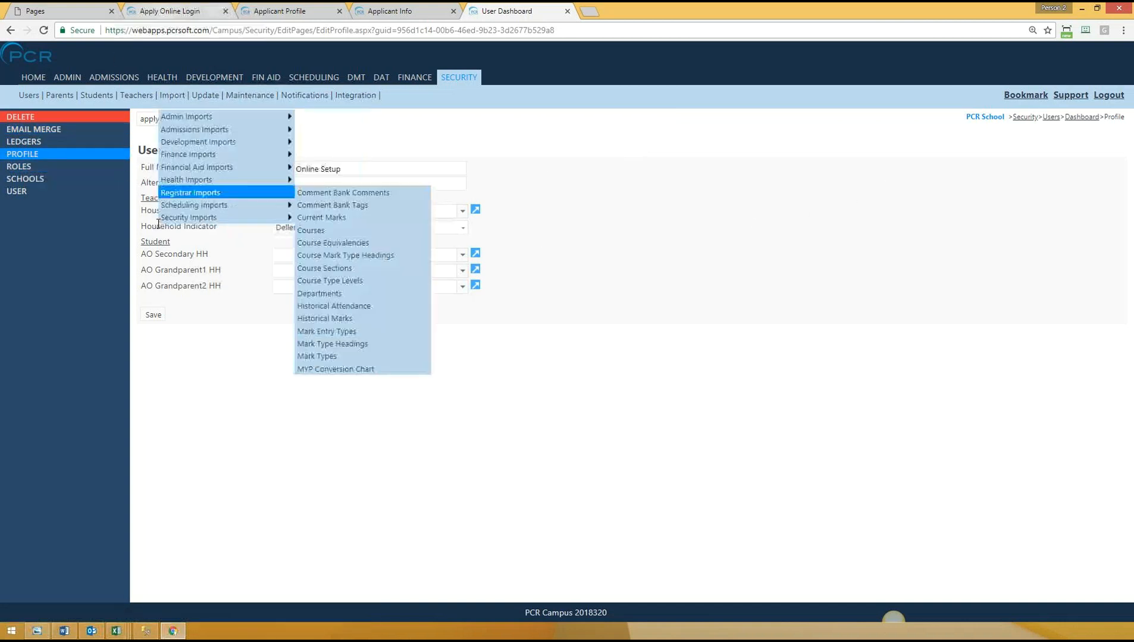
Step: Log in to the school's Apply Online page with the username applyonlinesetup
click(153, 8)
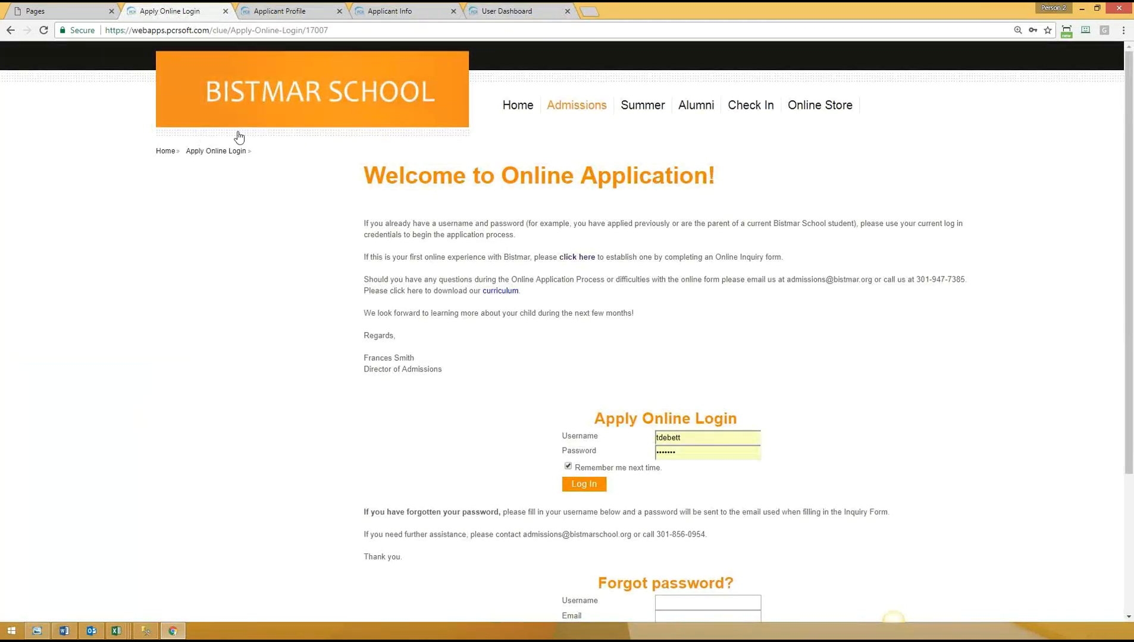
double_click(707, 437)
text(app)
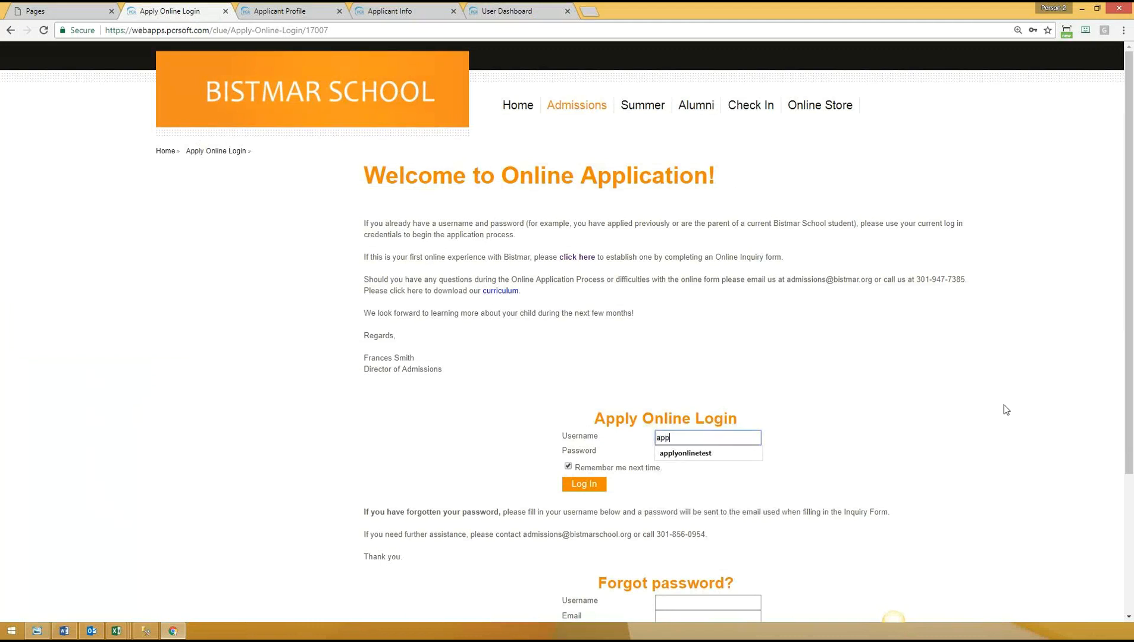
text(lyonlinesetup)
key(Tab)
key(Return)
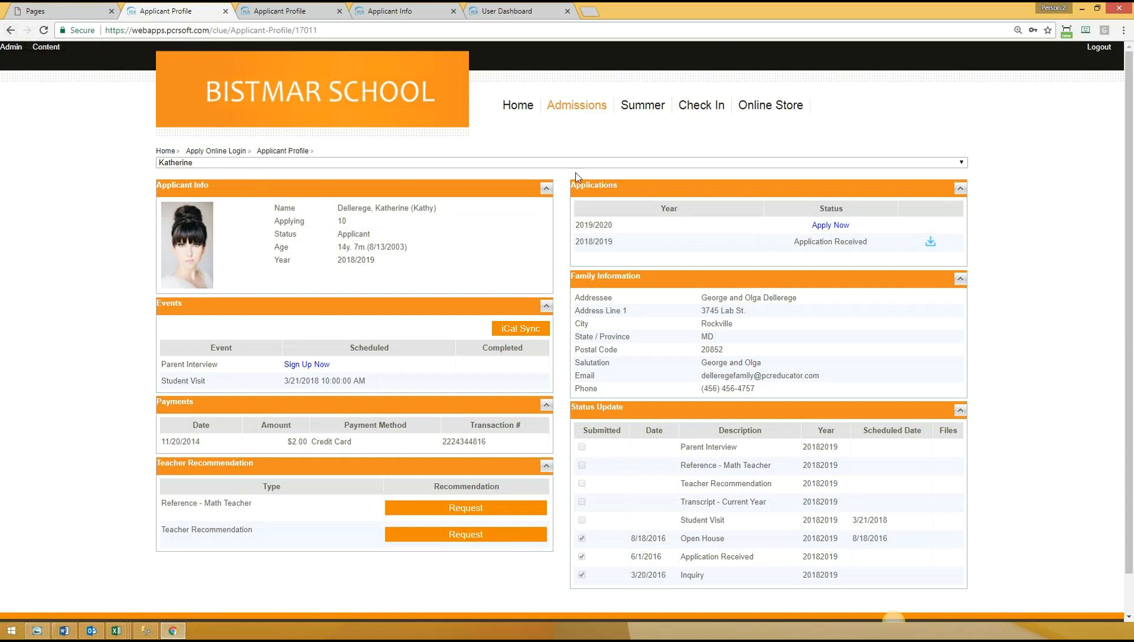
Step: Examine the page ID numbers in the Apply Online Login and Applicant Profile web addresses, logging in again with the prefilled credentials and returning to the login page
click(7, 29)
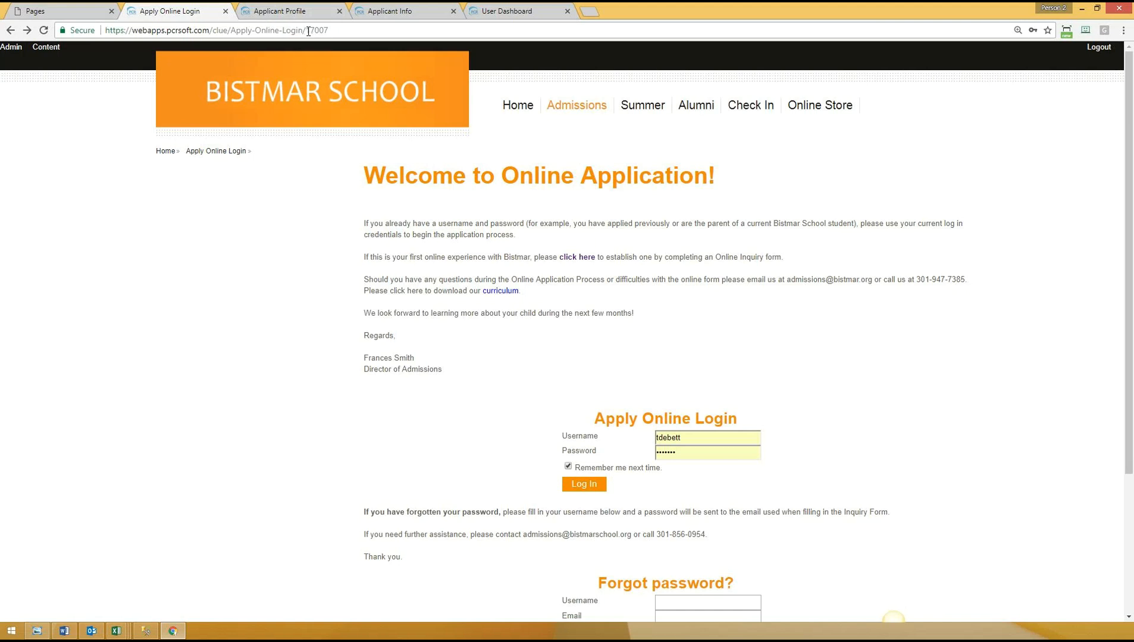
drag(307, 30, 346, 31)
click(176, 233)
click(596, 484)
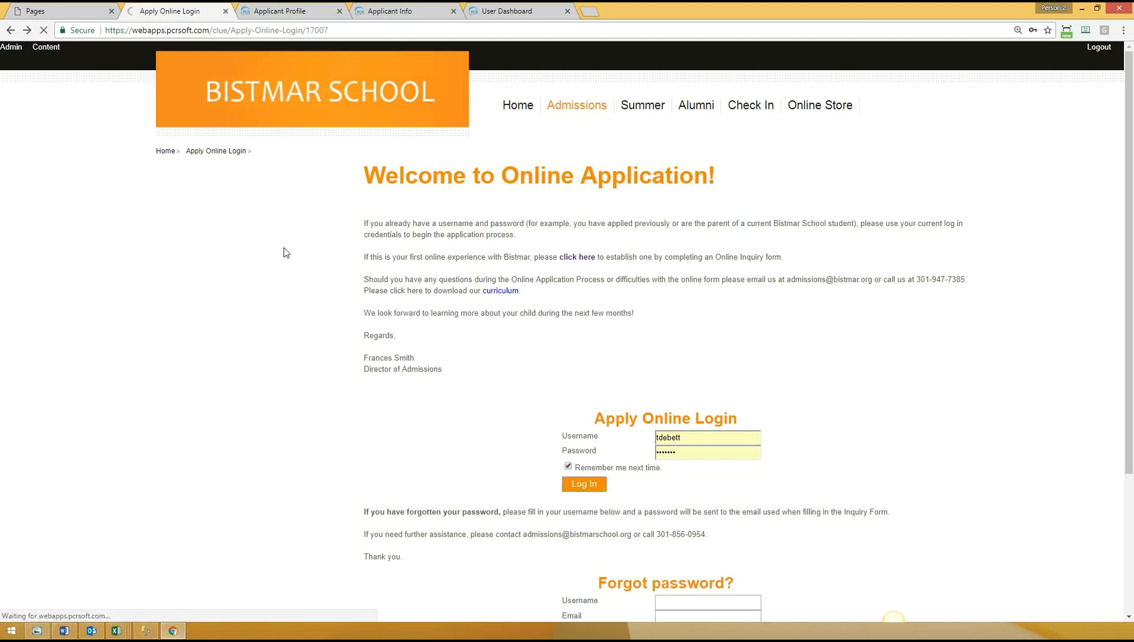
drag(295, 30, 314, 29)
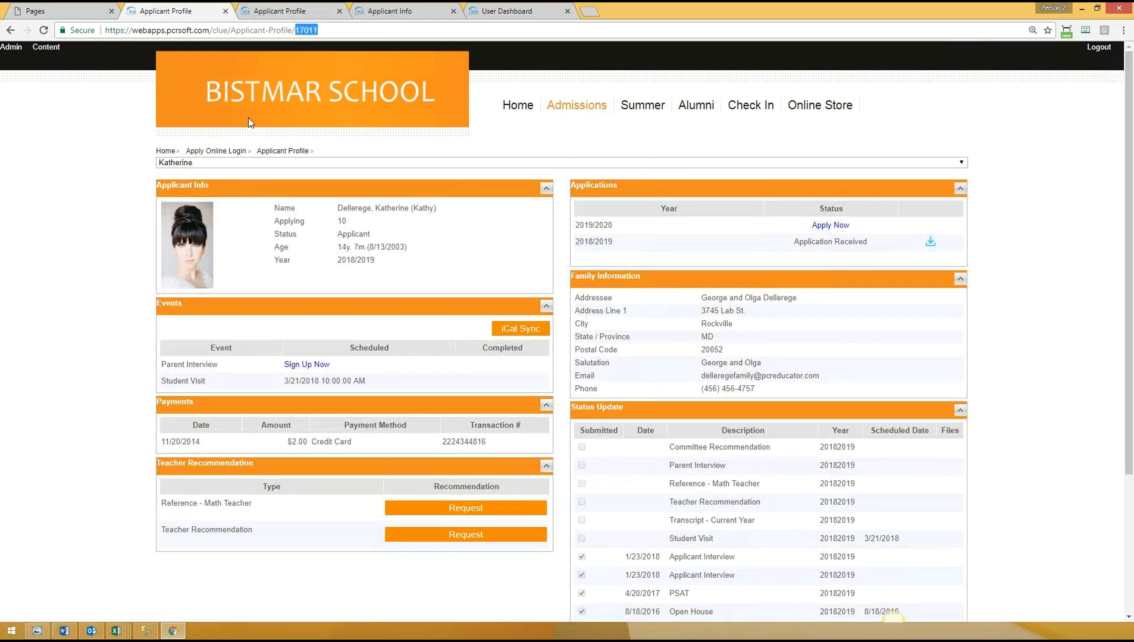
click(11, 31)
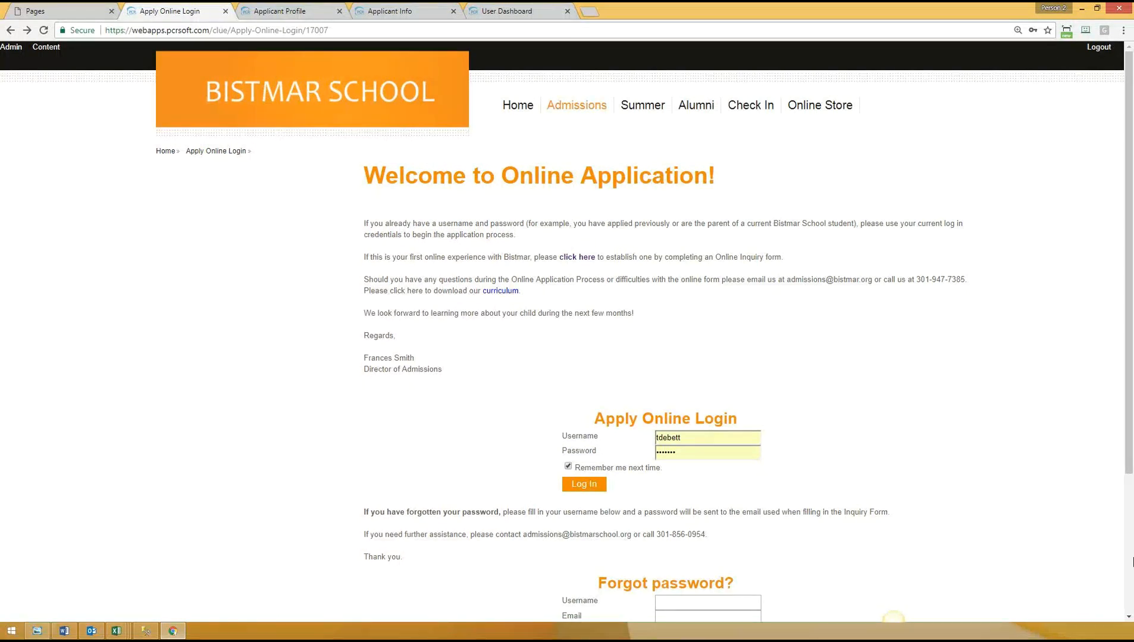
Step: Review the Apply Online login page and open its linked Online Inquiry form for first-time families
scroll(1015, 369, down, 2)
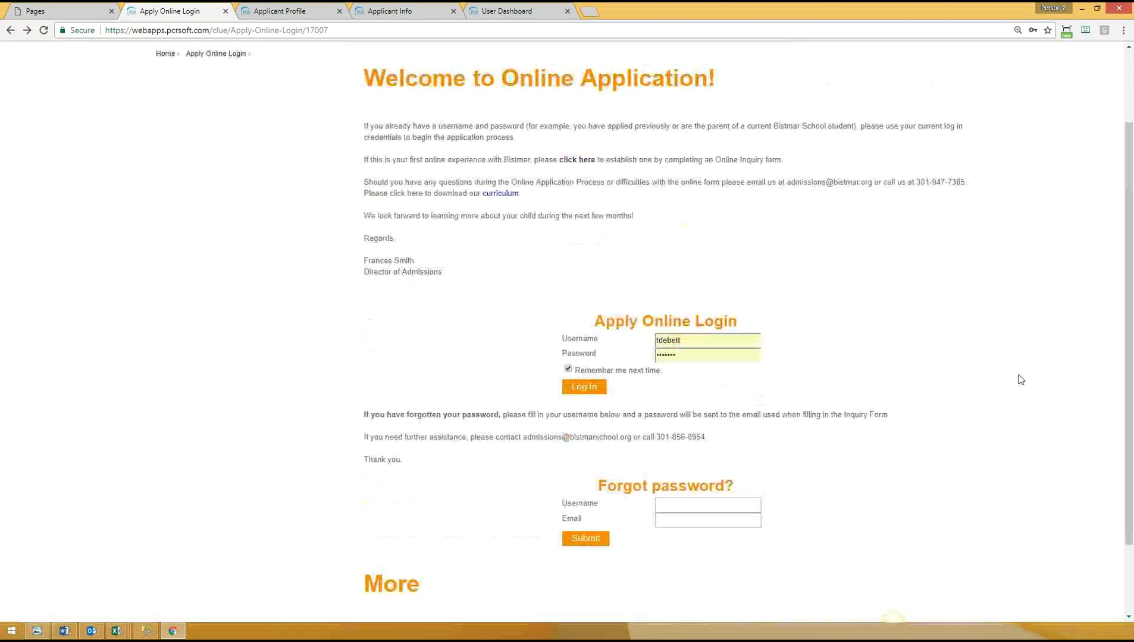
scroll(1021, 379, up, 2)
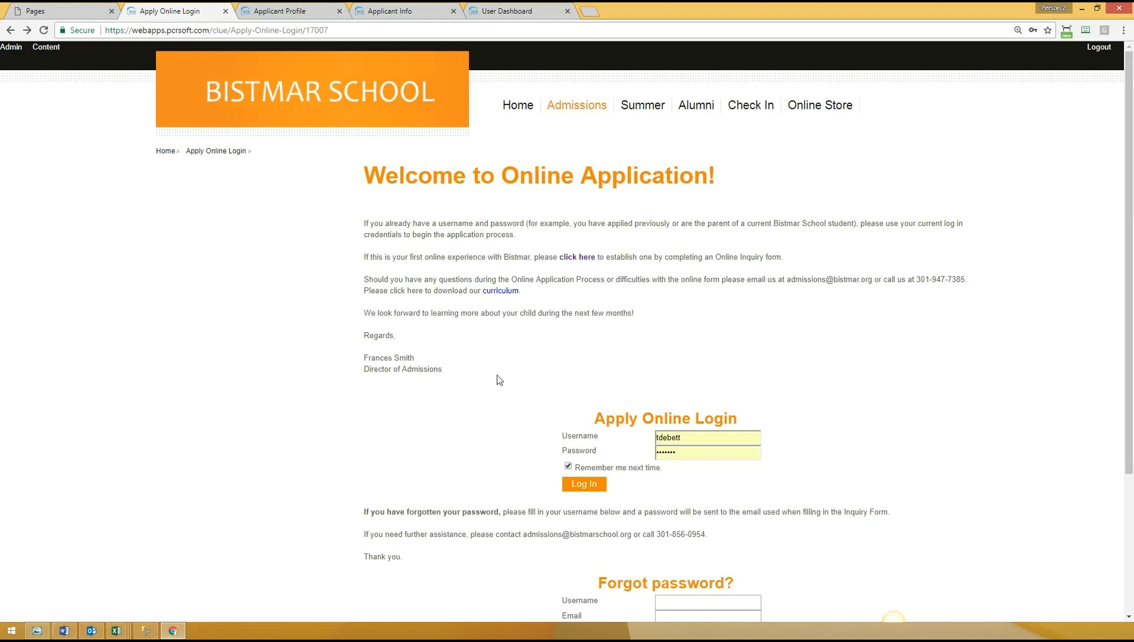
click(584, 258)
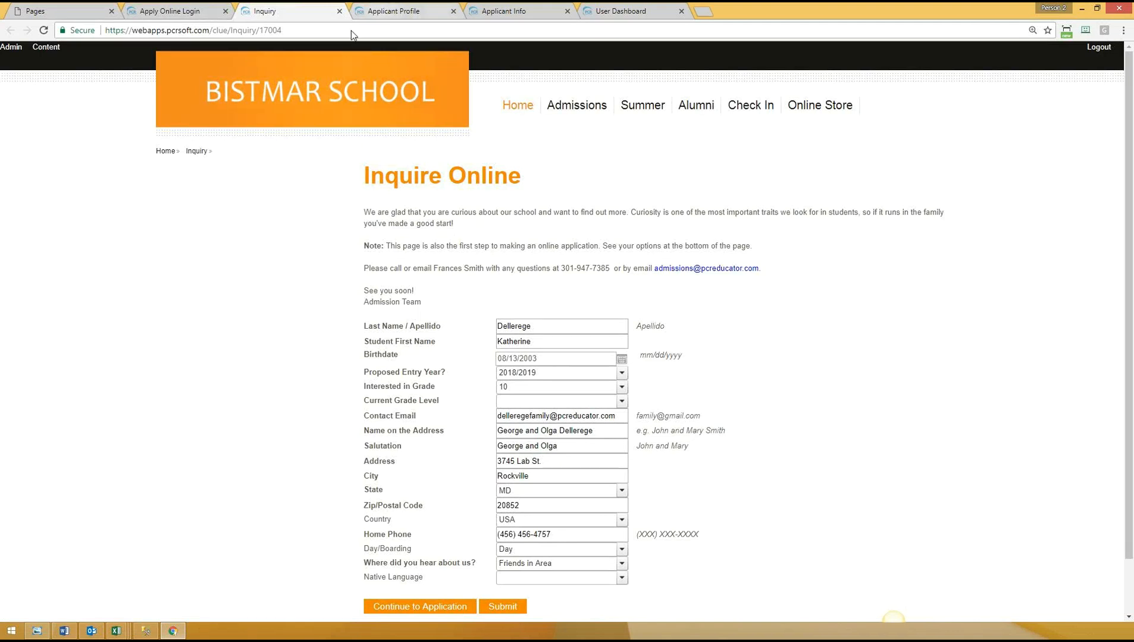
Step: Return to the Apply Online login page and log in again with the username applyonlinesetup
click(169, 11)
click(664, 433)
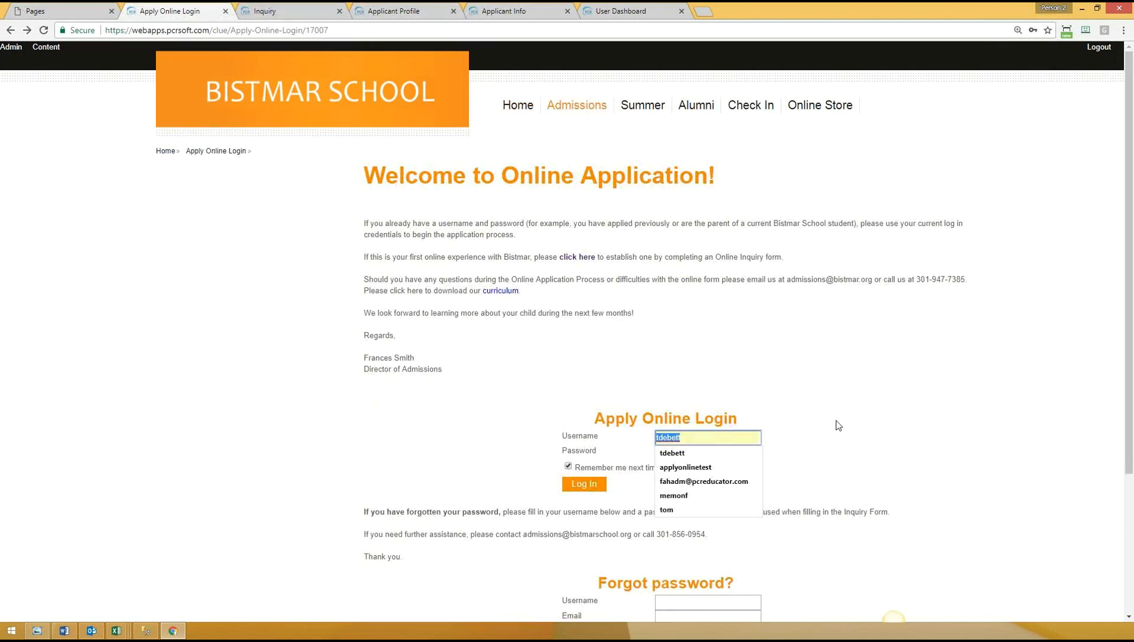
text(appl)
key(BackSpace)
key(BackSpace)
key(BackSpace)
key(BackSpace)
key(BackSpace)
key(BackSpace)
key(BackSpace)
key(BackSpace)
key(BackSpace)
key(BackSpace)
text(applyonlinesetup)
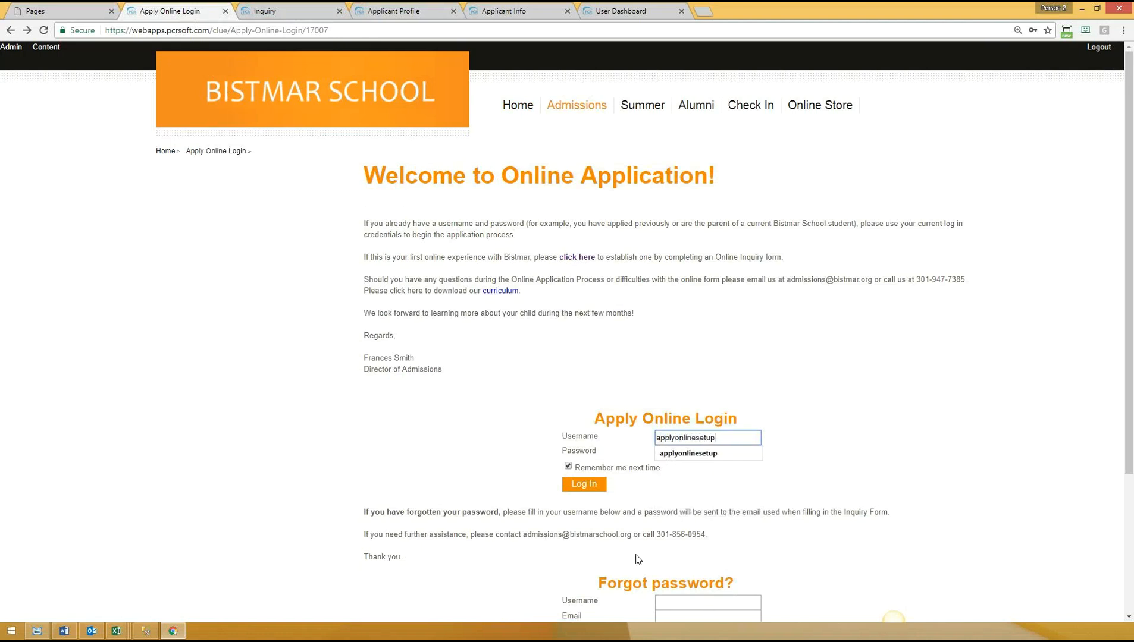
click(581, 486)
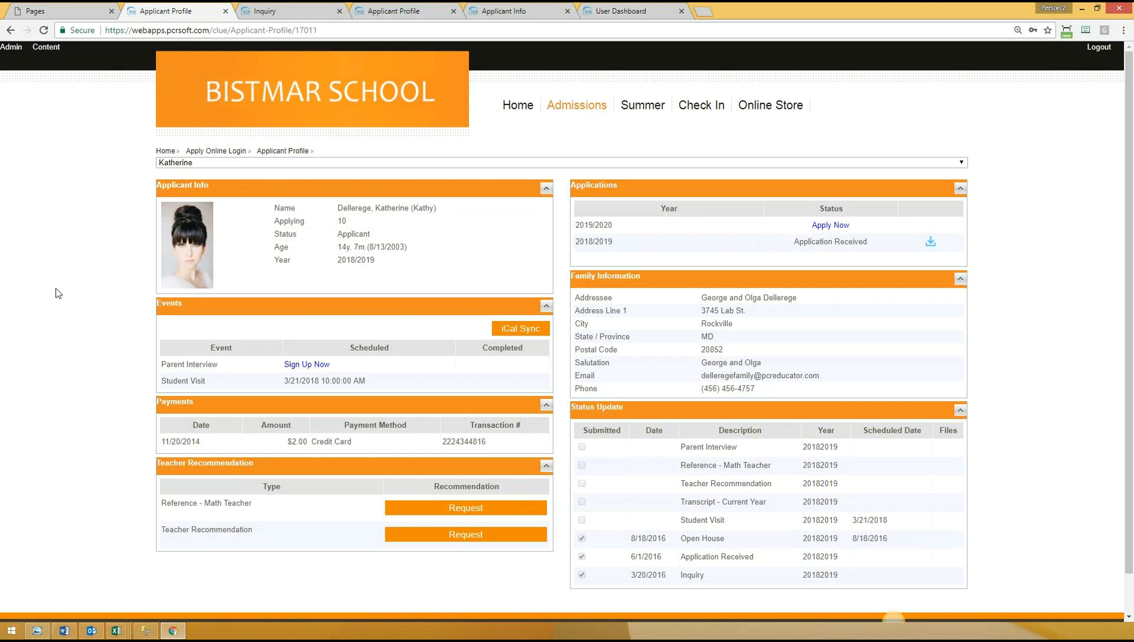
Step: Review the Inquire Online form down to its submission options, and return to the applicant profile
click(275, 8)
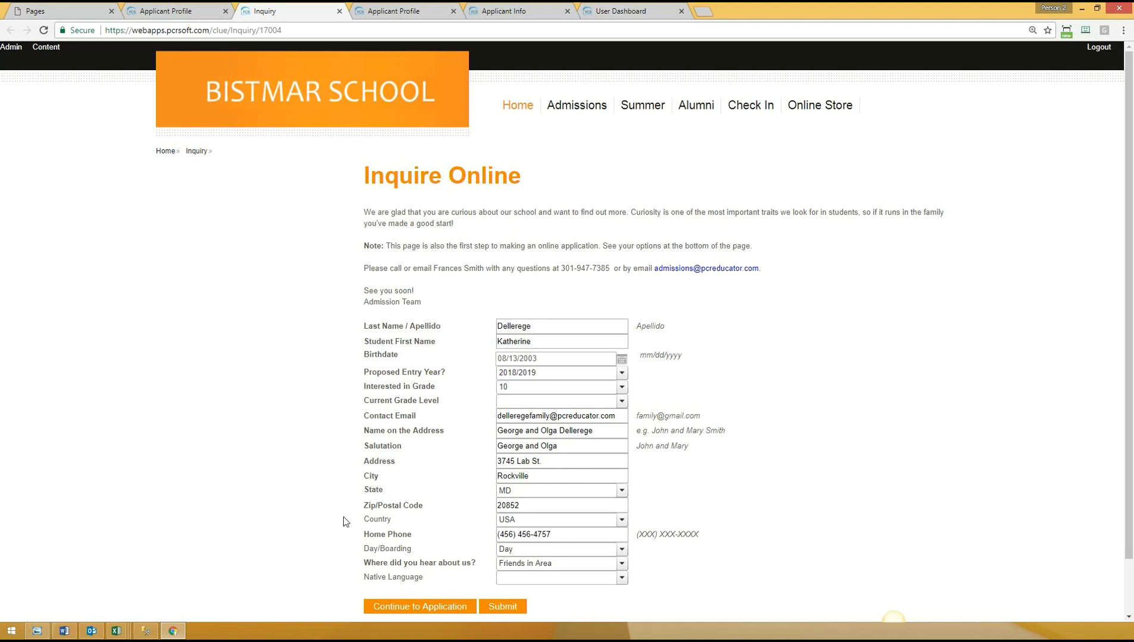
scroll(343, 517, down, 1)
click(205, 10)
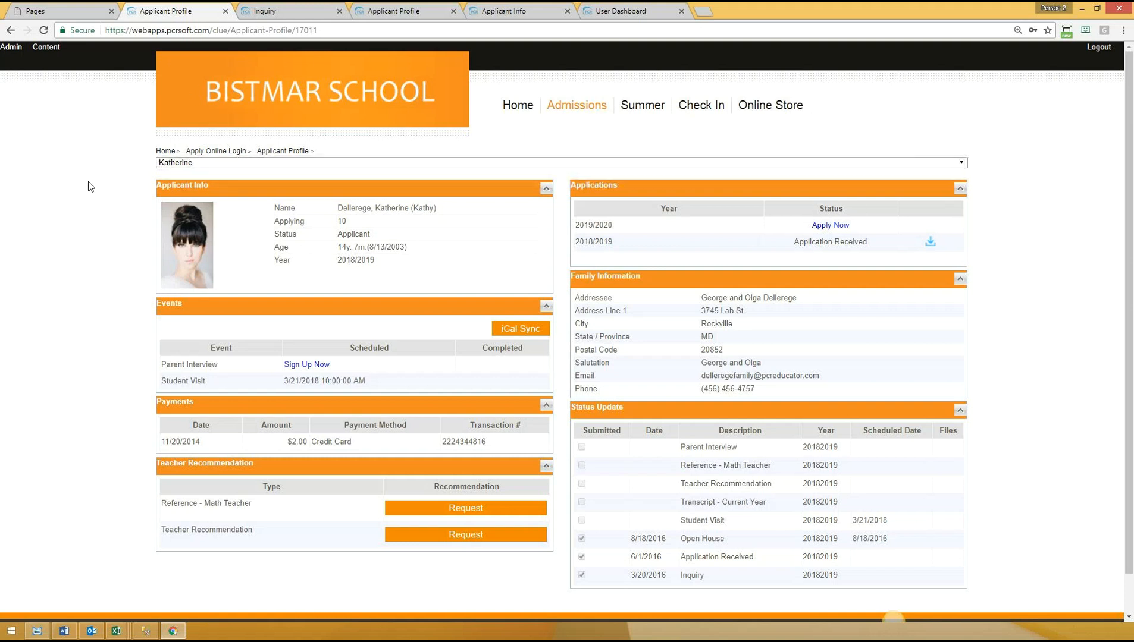
Step: Open the CMS administration in a separate tab and show the site map details of Apply Online: Left Menu 89141
right_click(16, 55)
click(47, 61)
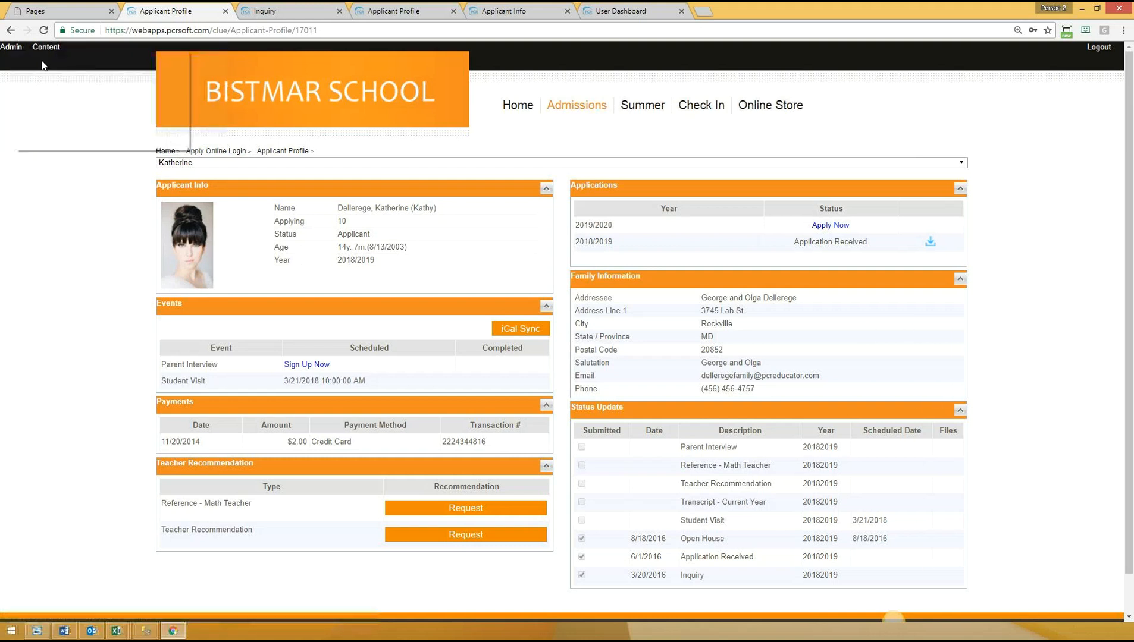
click(392, 10)
click(67, 77)
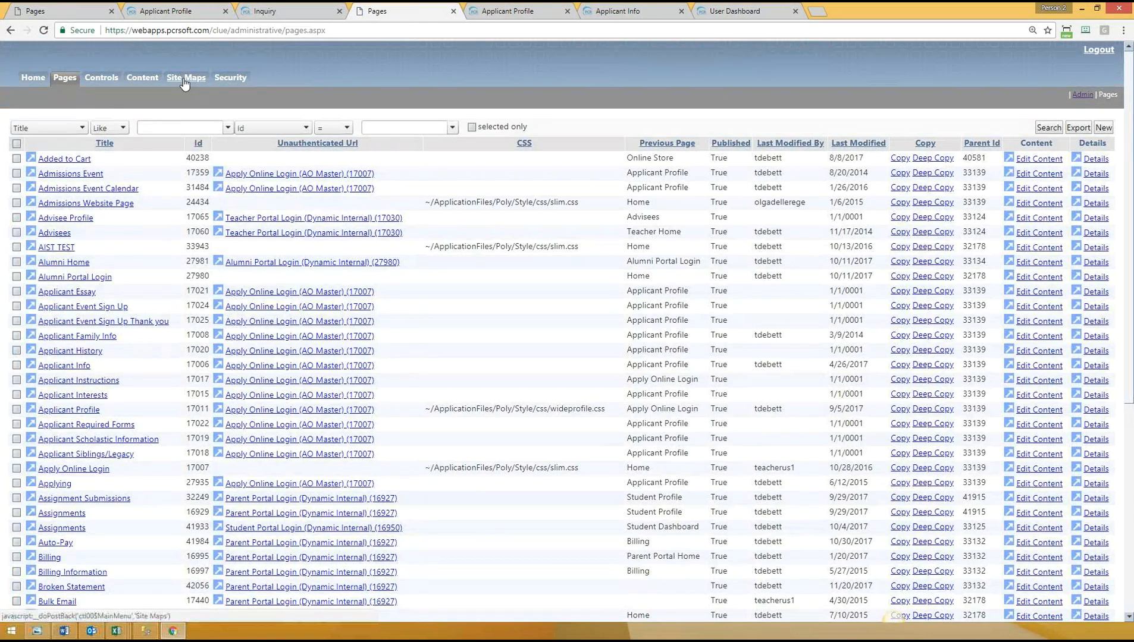
click(177, 77)
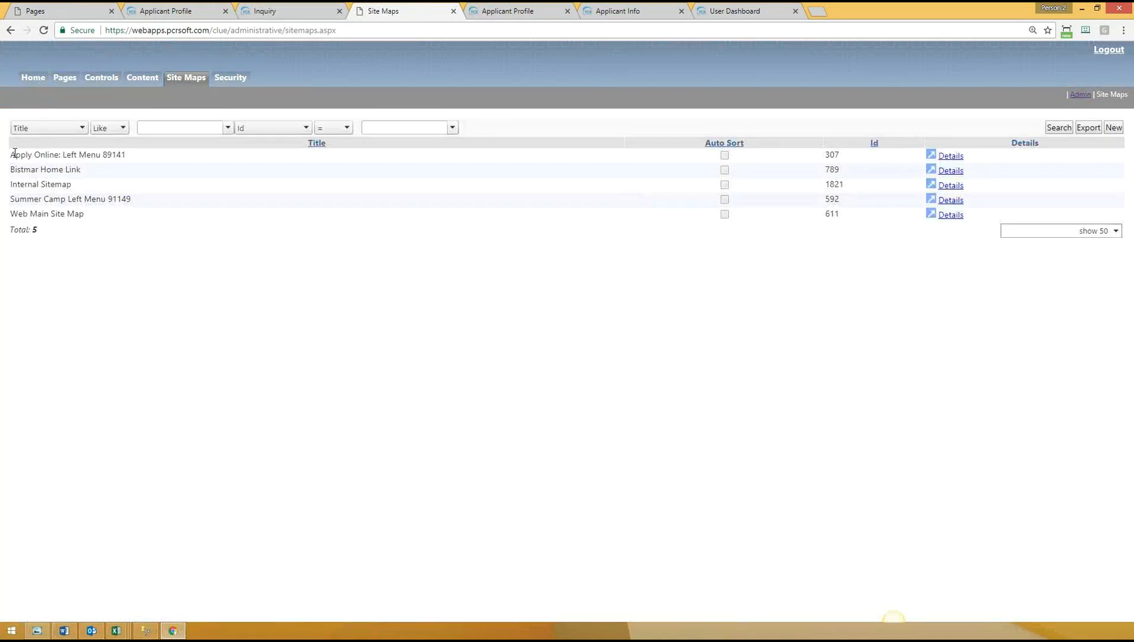
drag(13, 155, 954, 158)
click(954, 157)
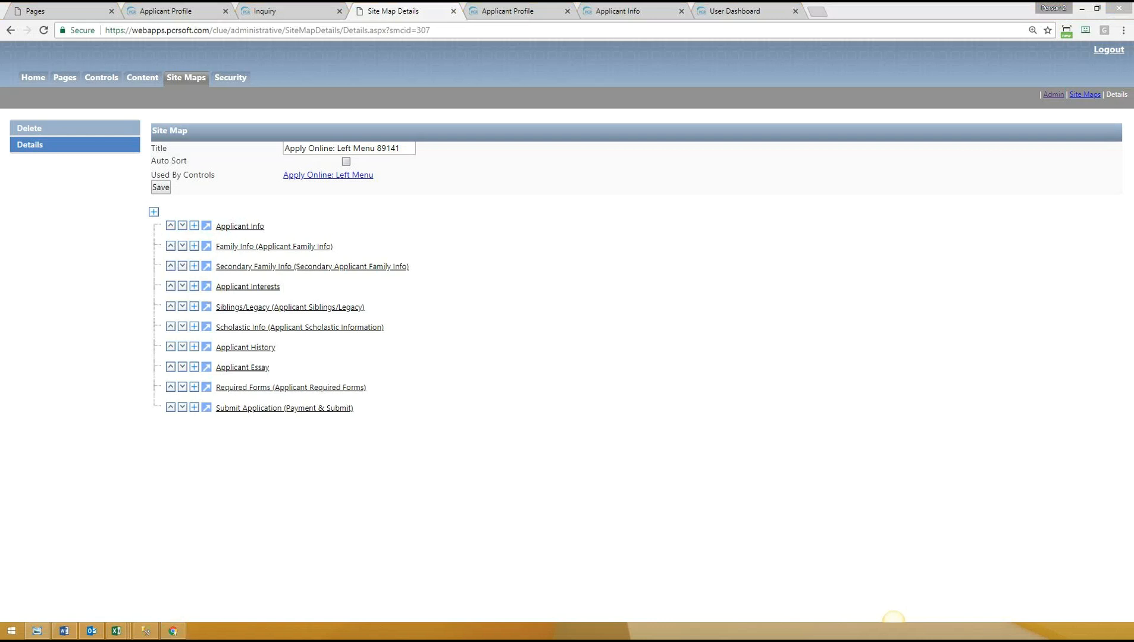
Step: Open the Applicant Info page from the site map, view its live version, and return to the site map details
click(207, 230)
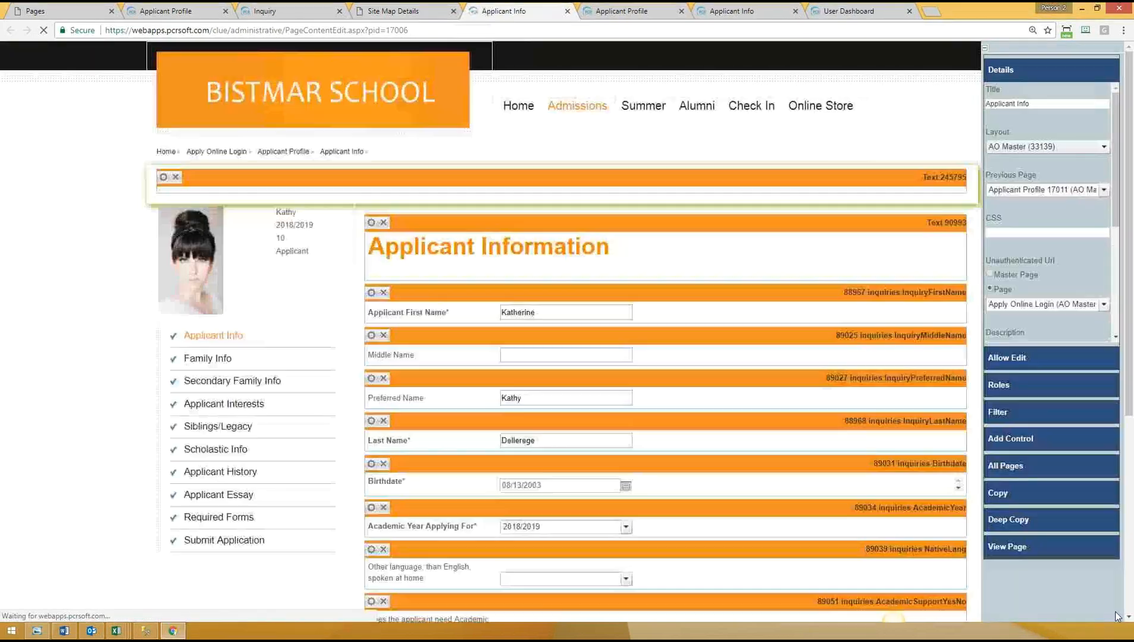
click(1005, 550)
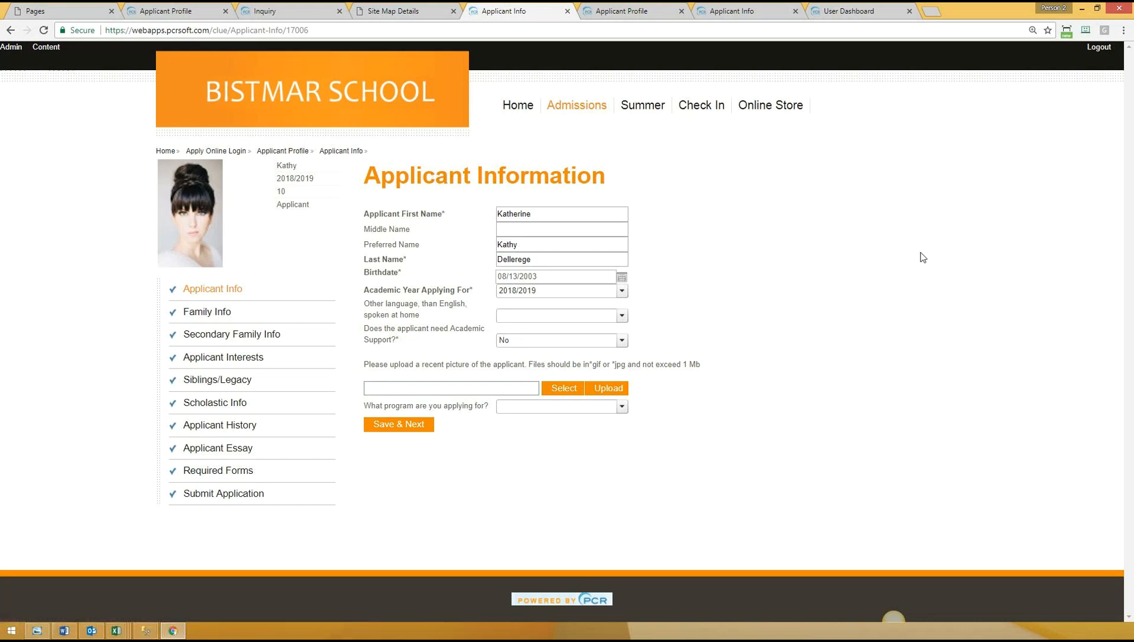
click(391, 8)
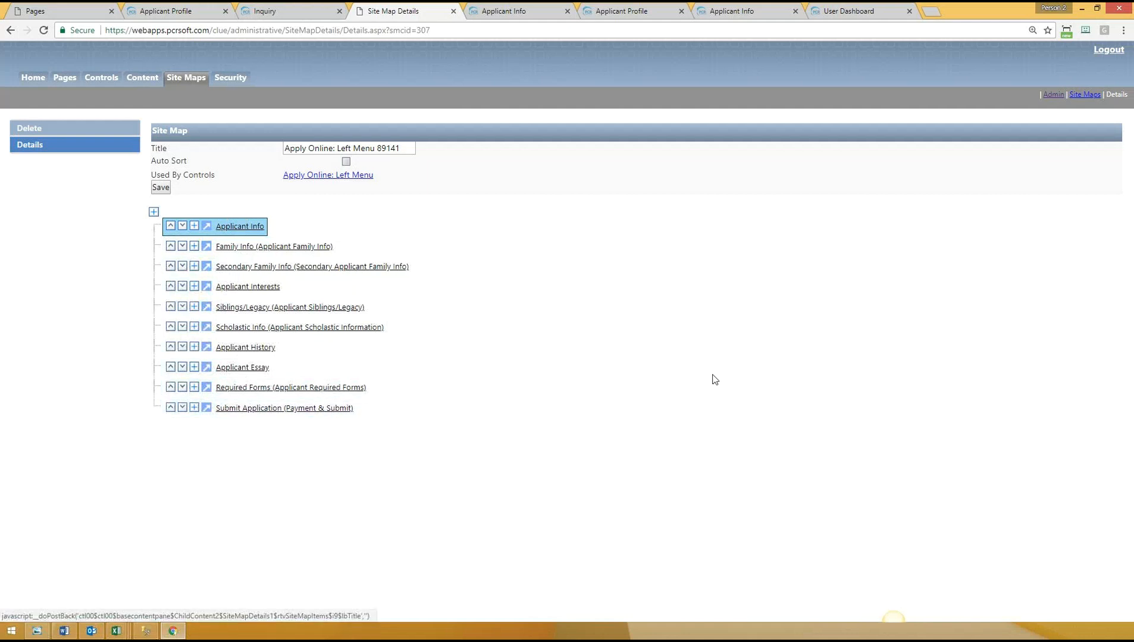
click(893, 623)
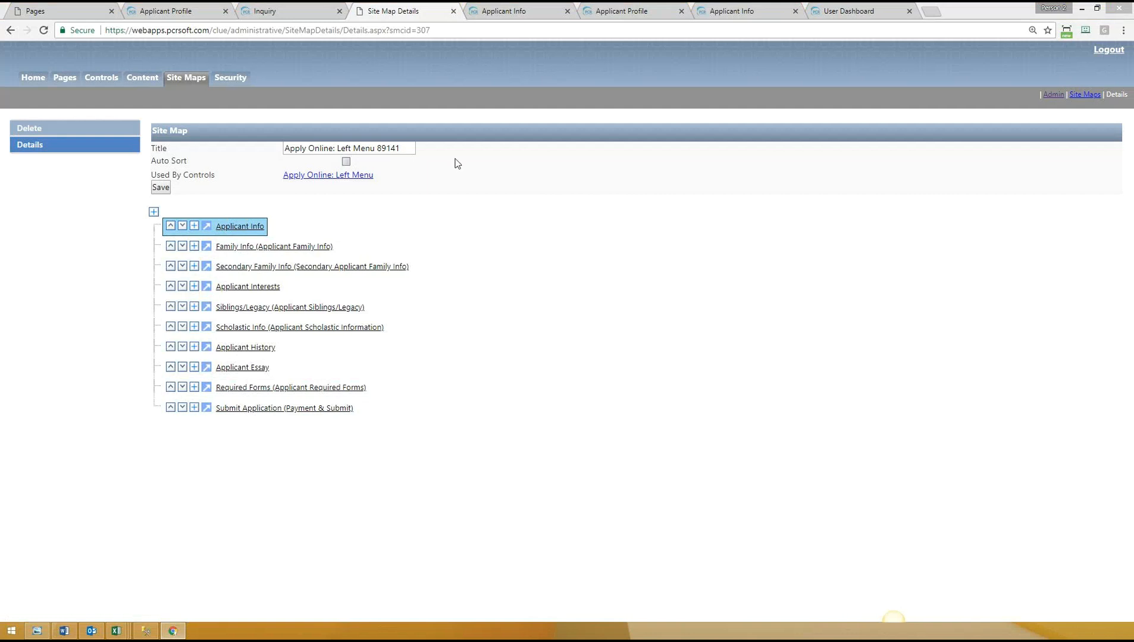
Step: From the Inquire Online page, open the CMS administration in a separate tab and show its list of pages
click(264, 9)
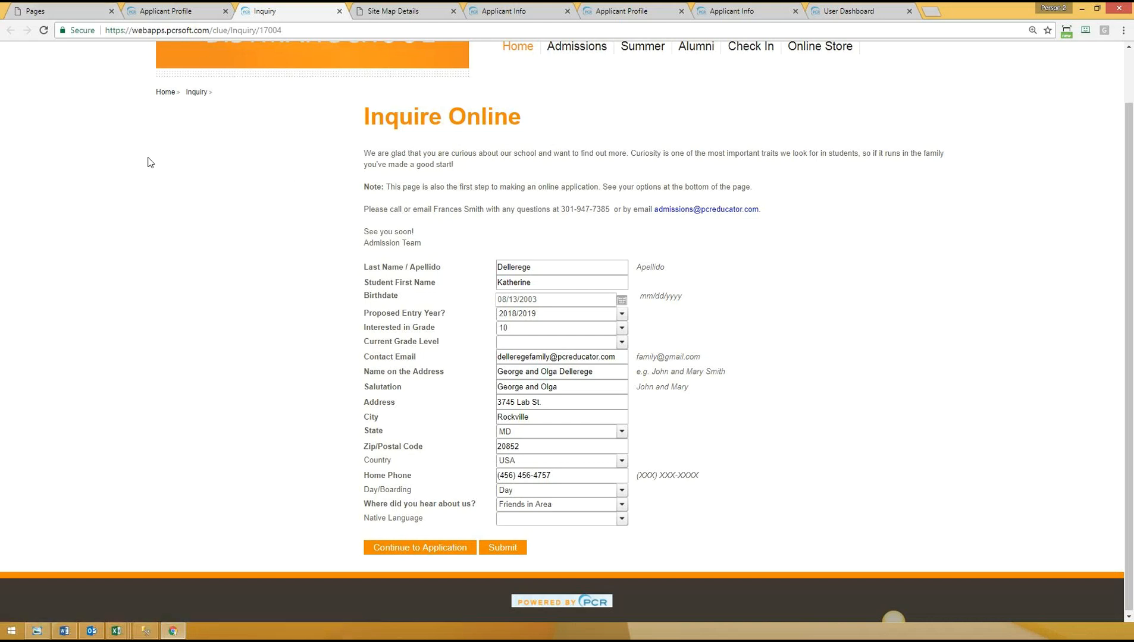
scroll(148, 162, up, 1)
right_click(18, 54)
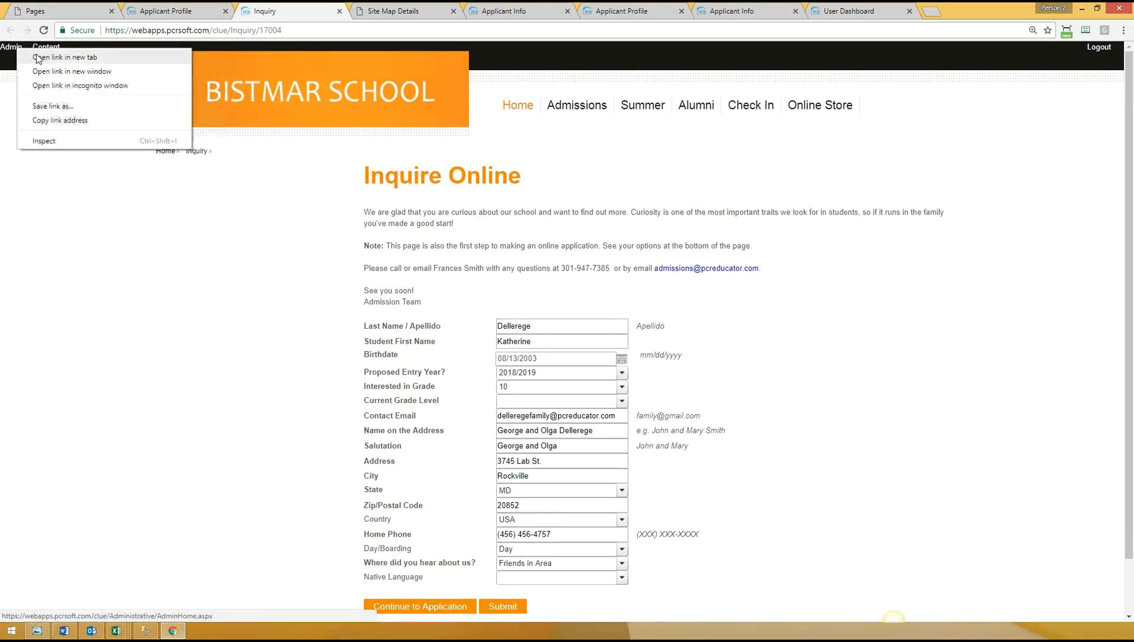
click(45, 60)
click(386, 11)
click(63, 85)
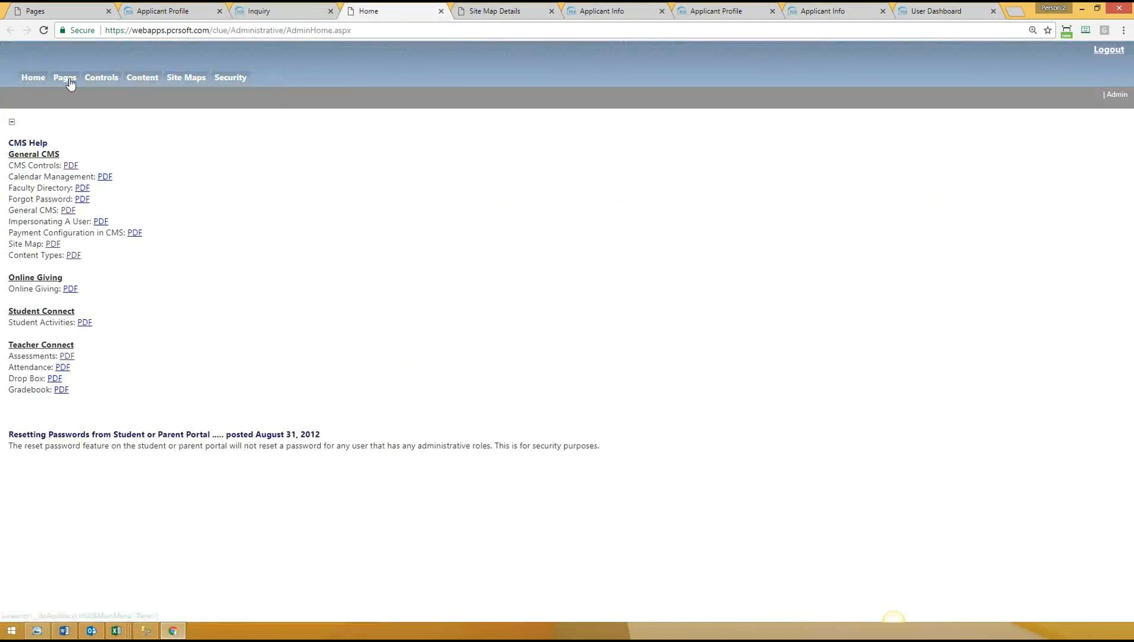
Step: Search the CMS pages by the title Thank You Inquiry
click(176, 127)
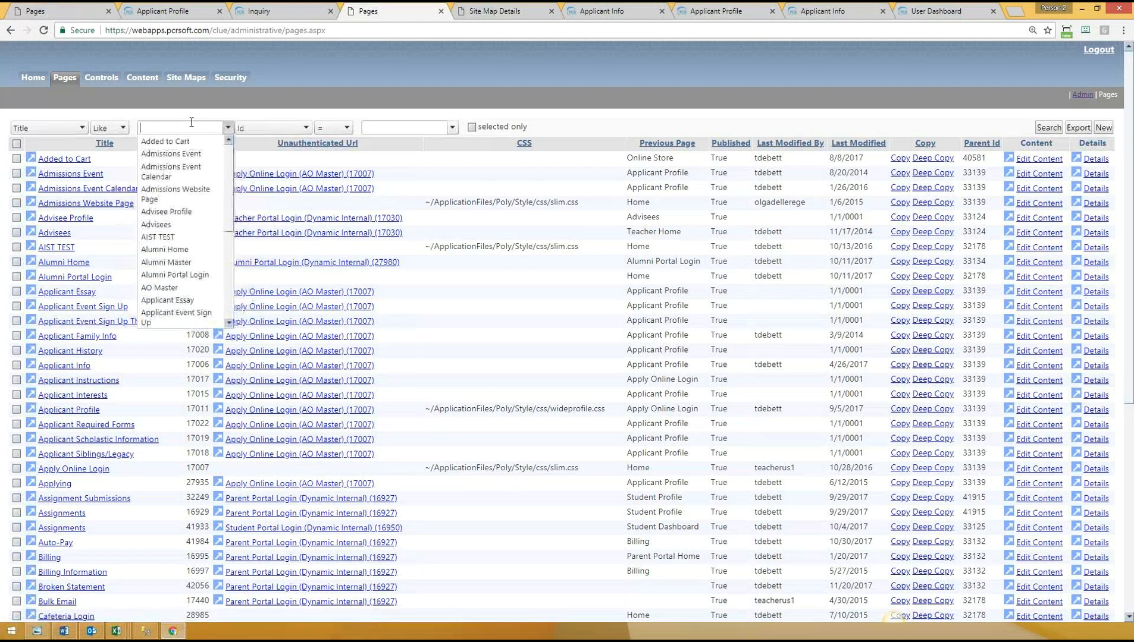
text(thank)
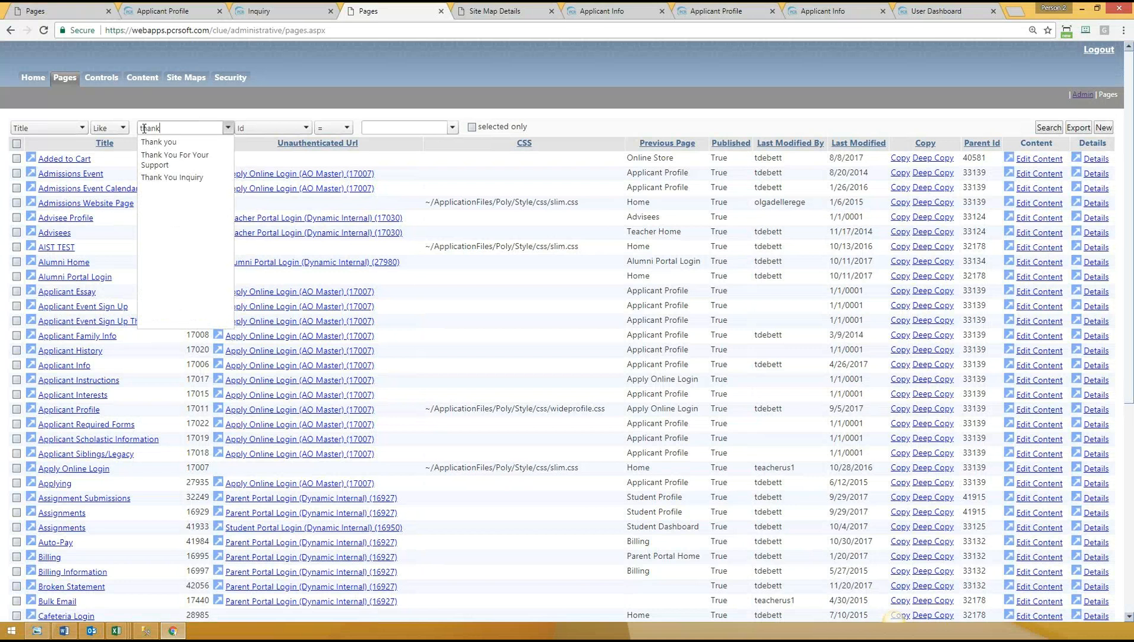
click(172, 177)
click(1049, 127)
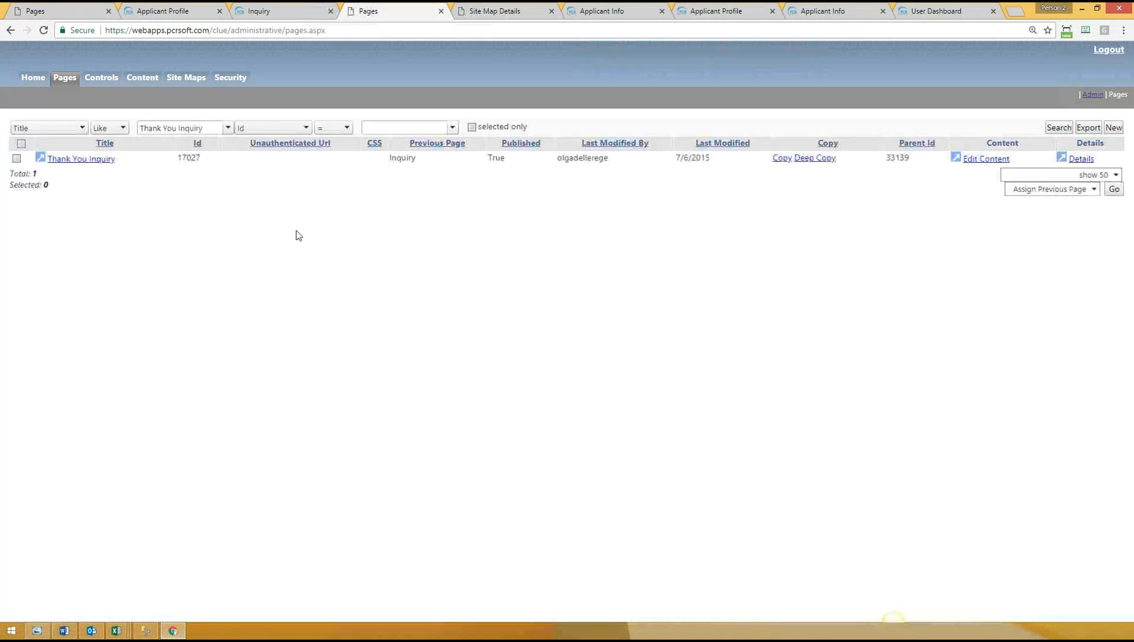
Step: View the live Thank You Inquiry page and its message, and return to the submission options of the Inquire Online form
click(39, 158)
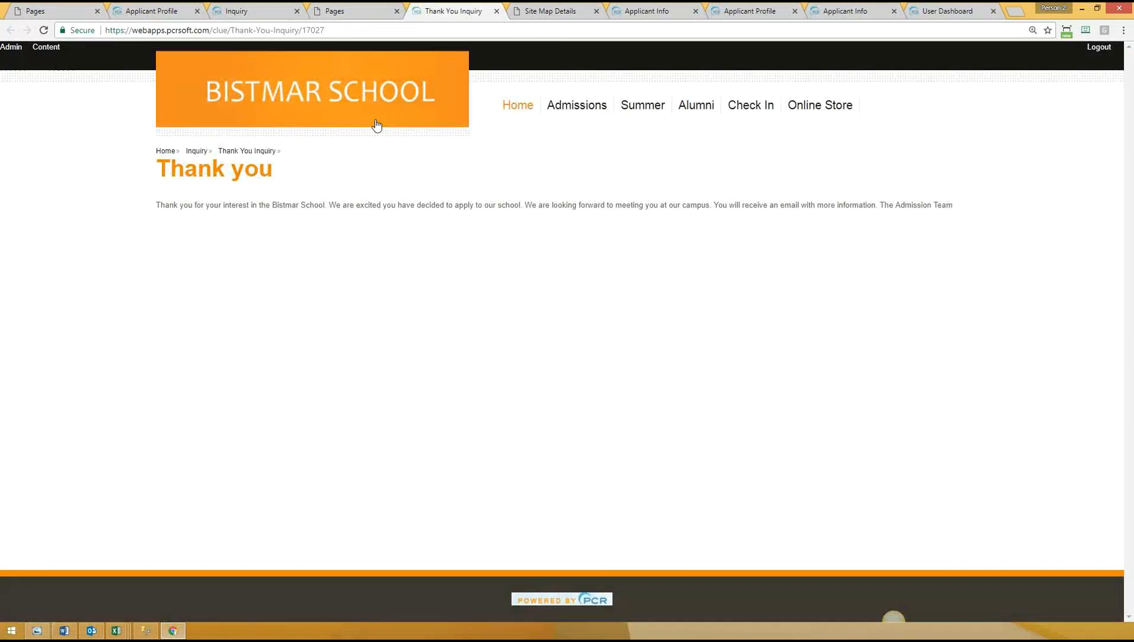
drag(166, 169, 306, 288)
click(306, 288)
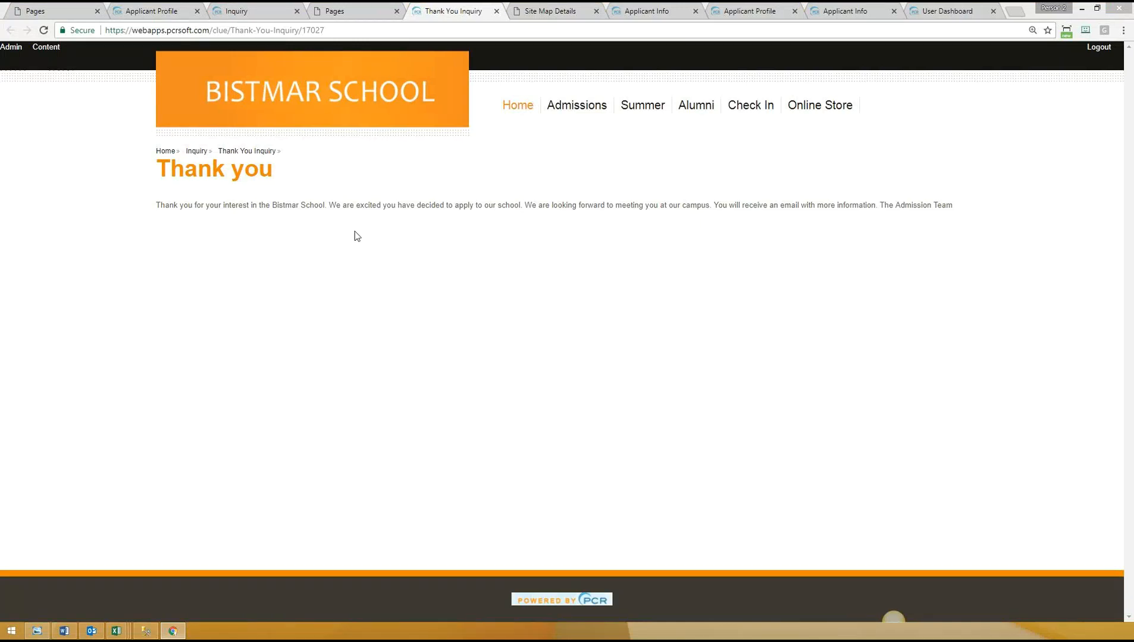
click(243, 7)
scroll(334, 432, down, 1)
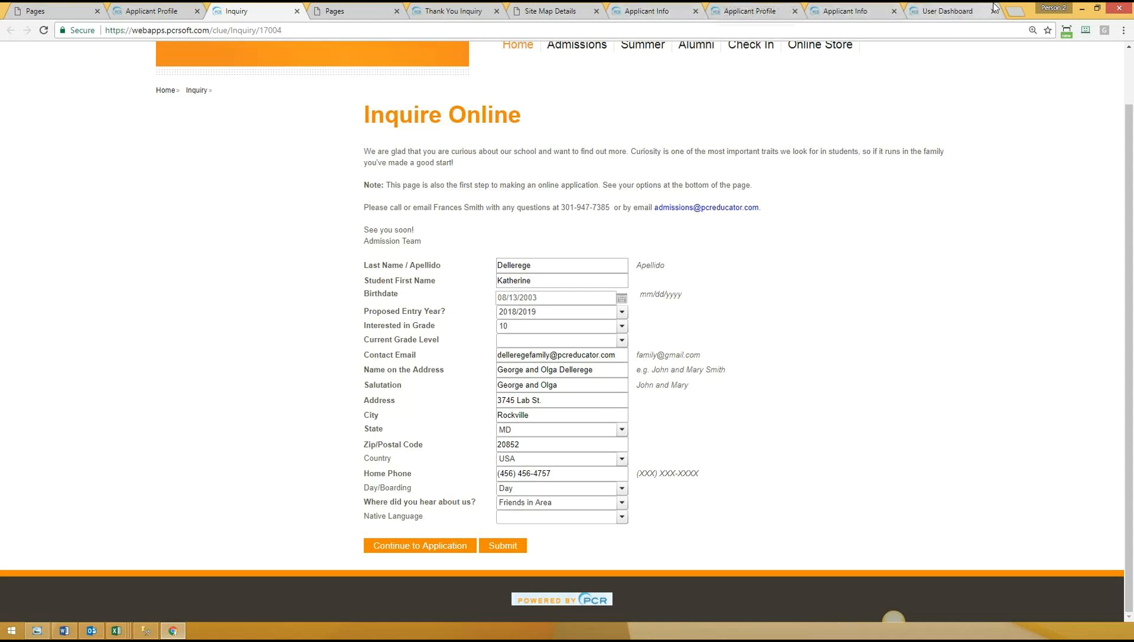
Step: Switch to PCR Campus and start an Email Merge for the first user in the Security users list
click(965, 7)
click(28, 96)
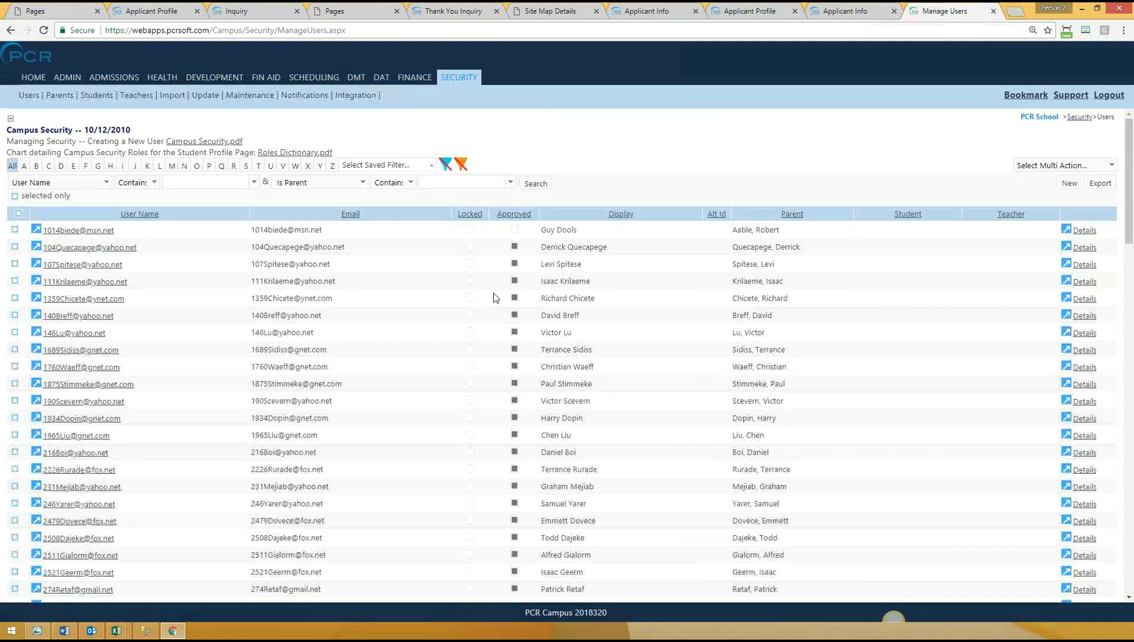
click(15, 230)
click(1054, 166)
click(1040, 255)
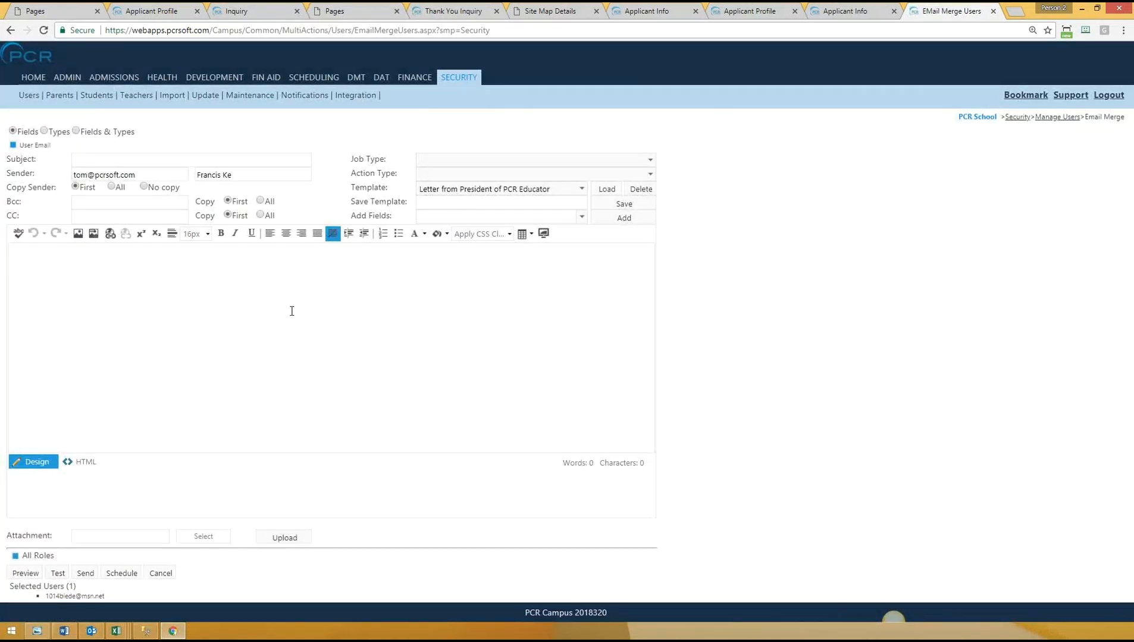
Step: Load the New Inquiry Received template into the user email merge
click(461, 189)
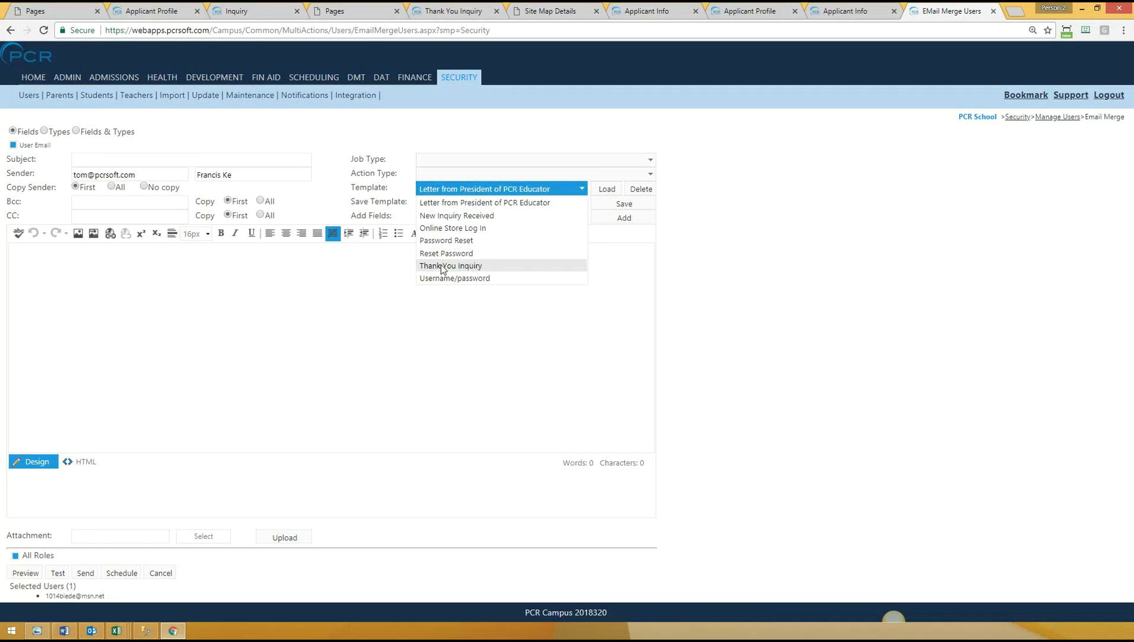
click(467, 216)
click(606, 189)
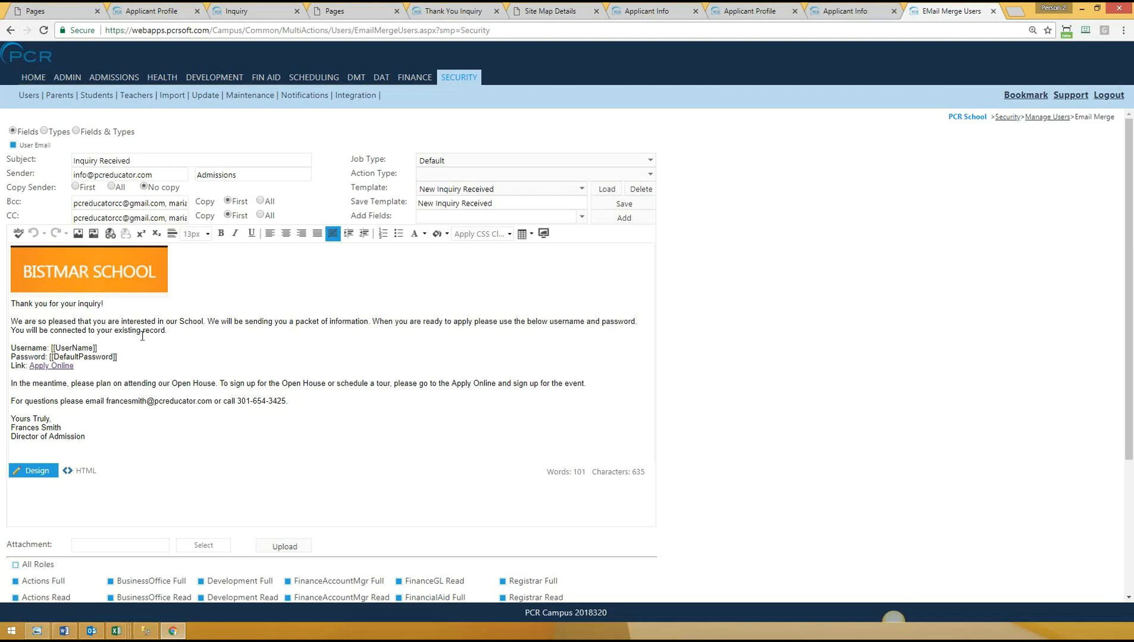
Step: Start an Email Merge for the first record in the Admissions Inquiries/Applicants list
click(113, 81)
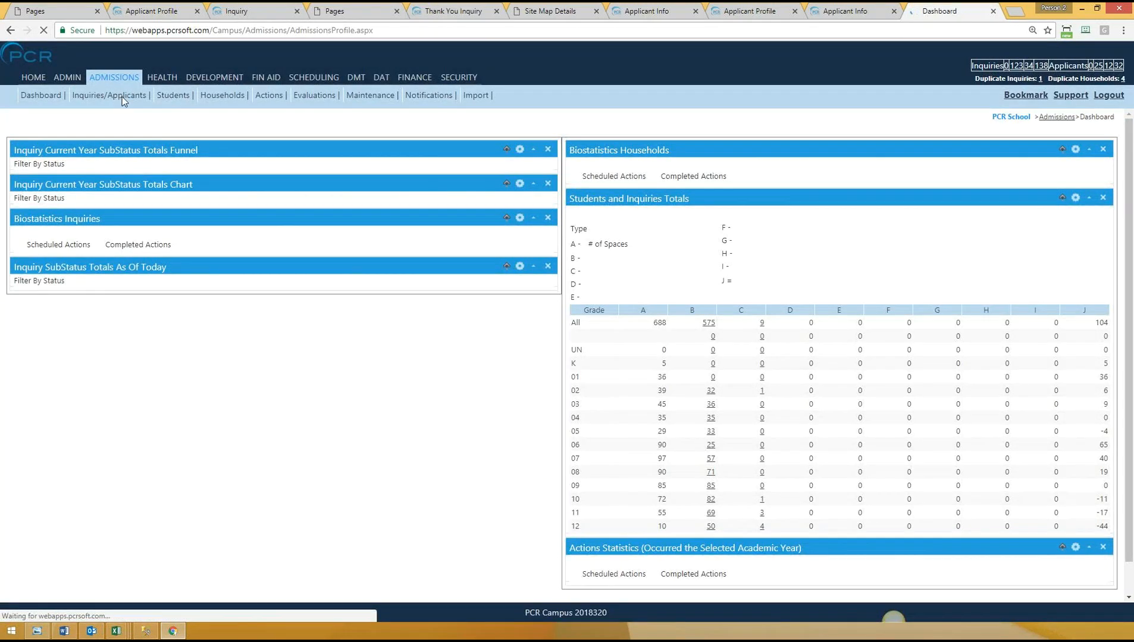
click(113, 95)
click(15, 197)
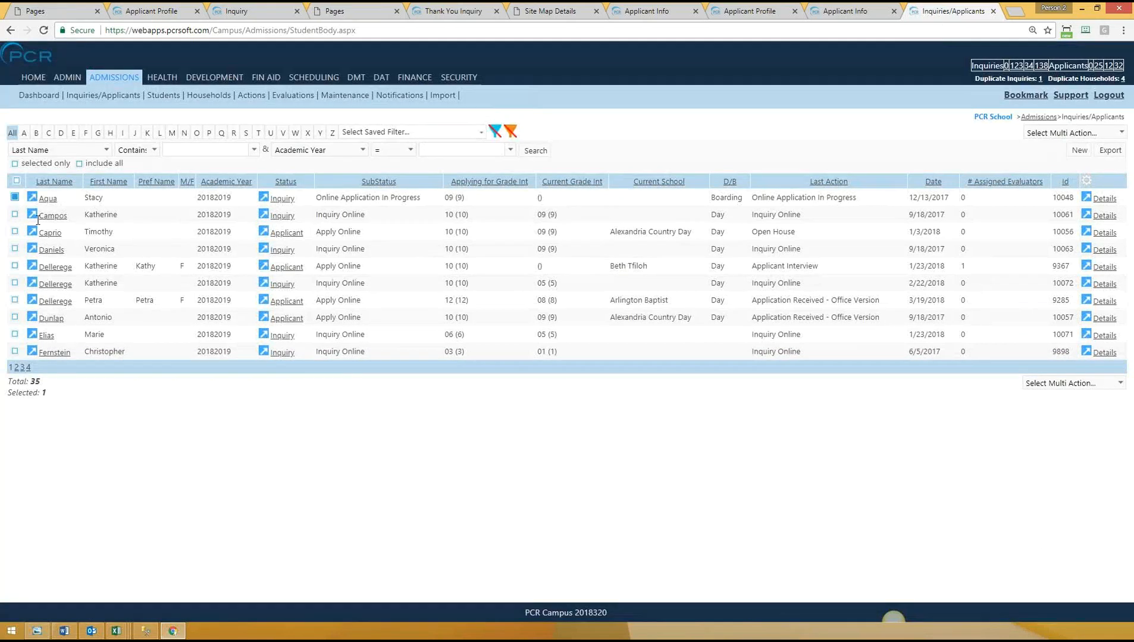
click(1038, 133)
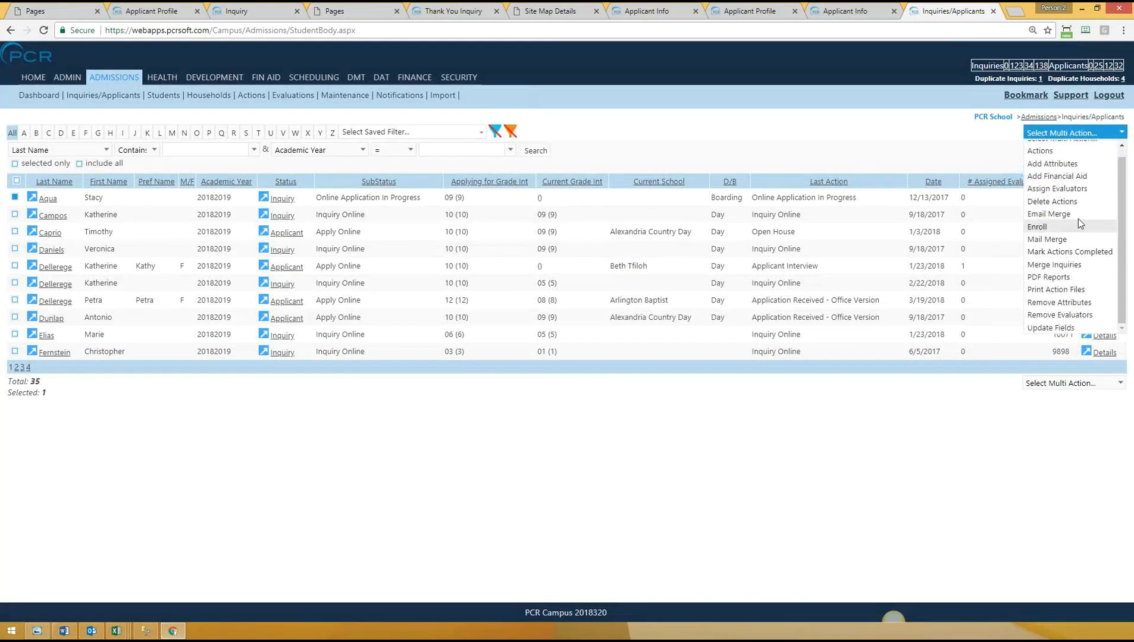
click(1055, 214)
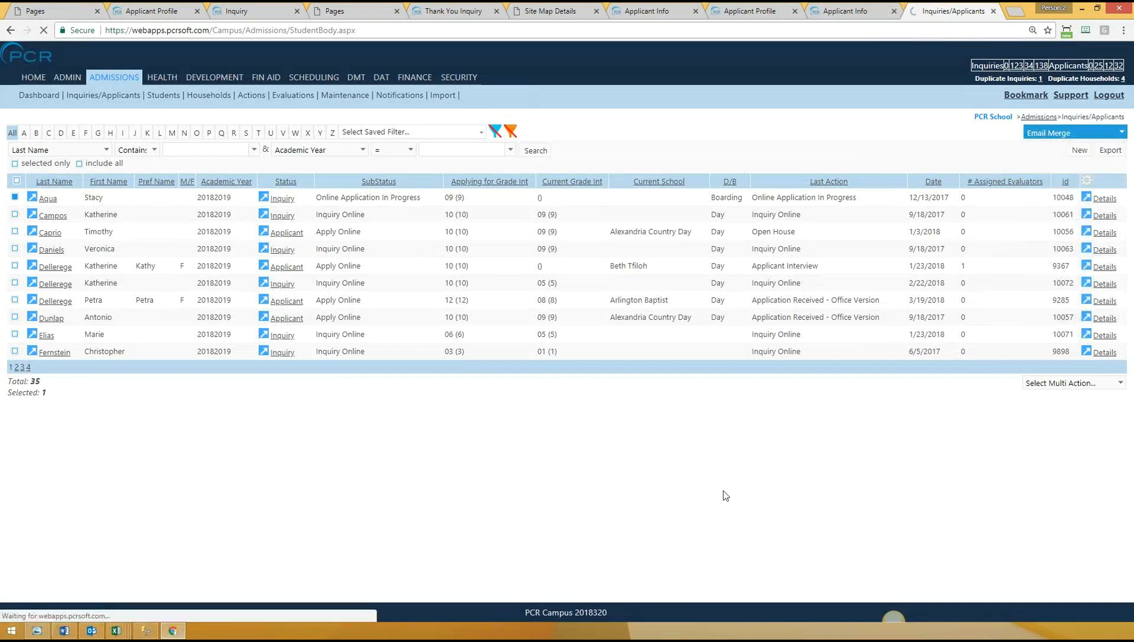
Step: Load the Application Received template into the admissions email merge
click(480, 201)
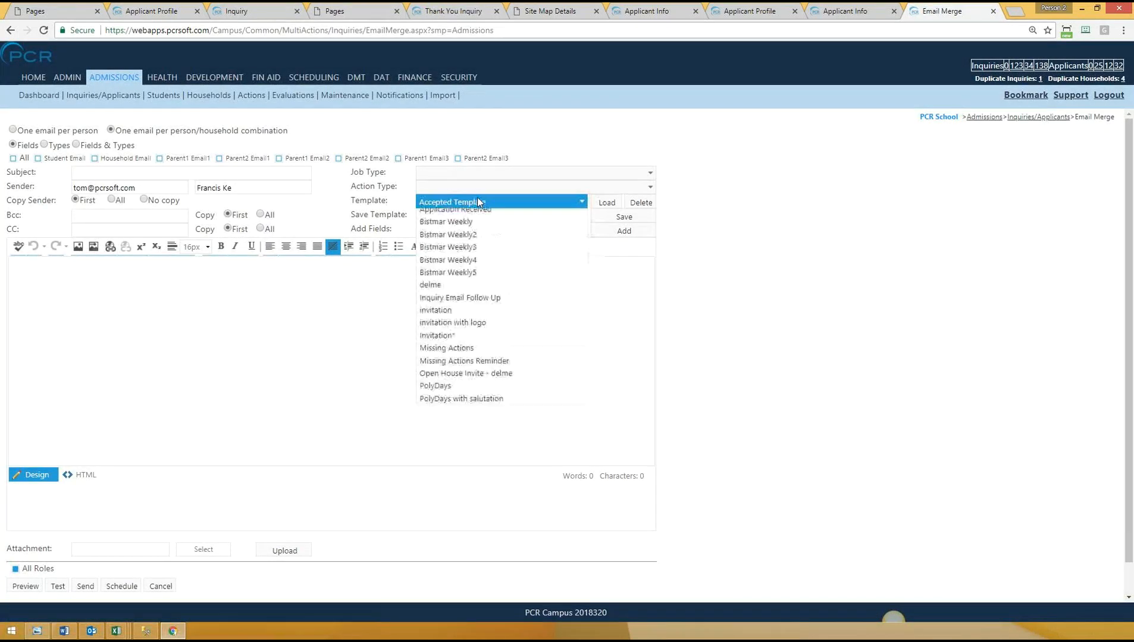
click(474, 241)
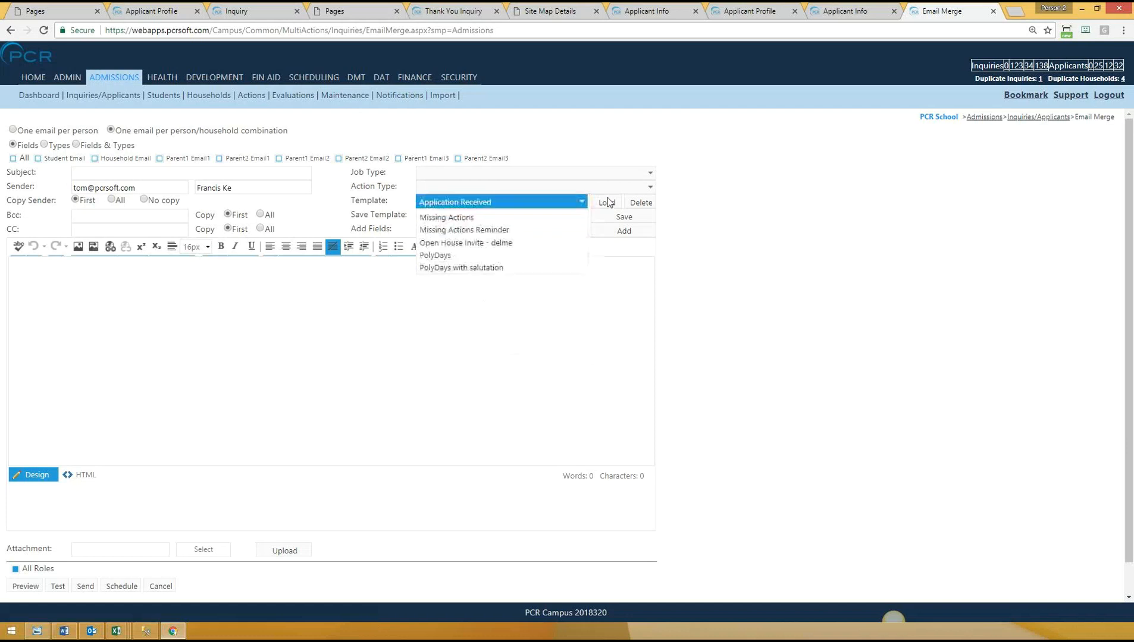
click(606, 202)
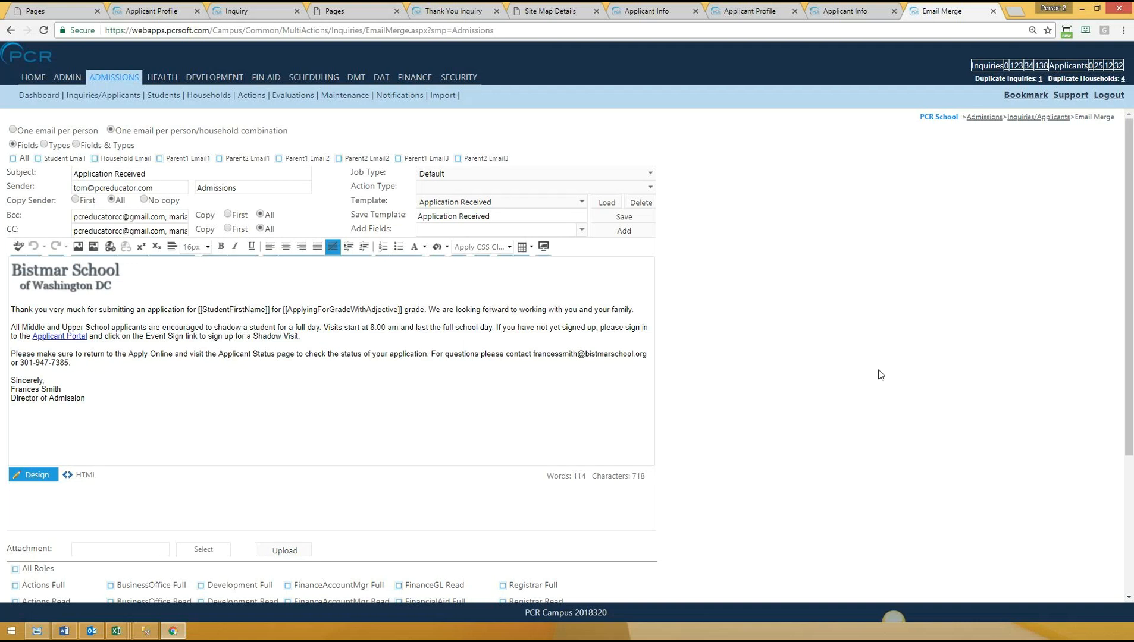
Step: Check the live Applicant Information page, and open the Inquiry Attributes setup under Admissions maintenance in PCR Campus
click(839, 7)
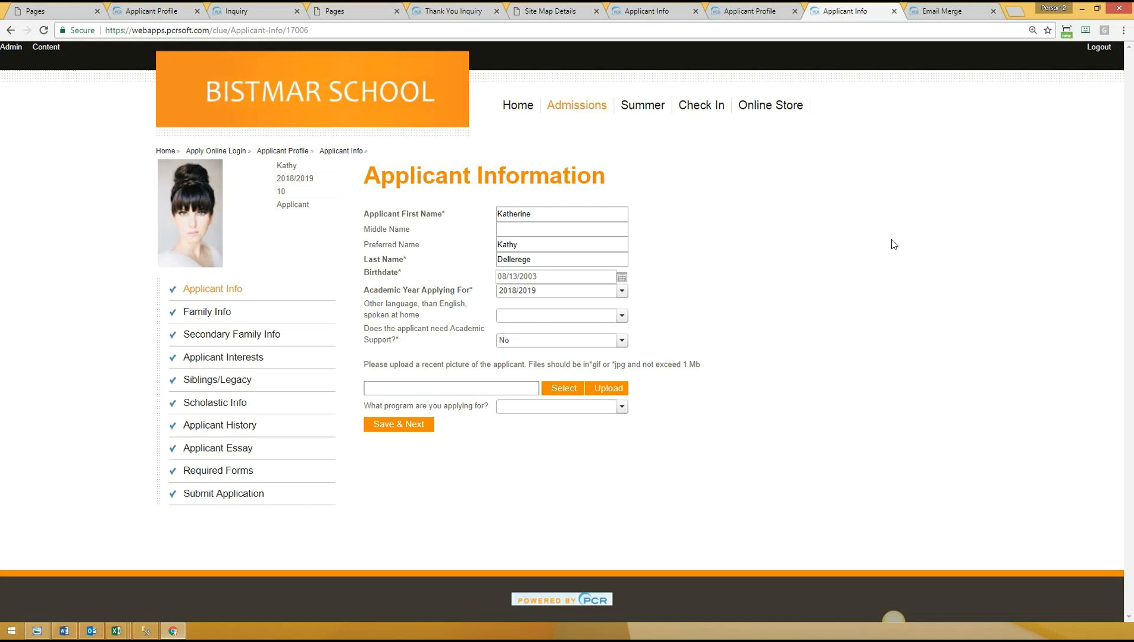
click(935, 9)
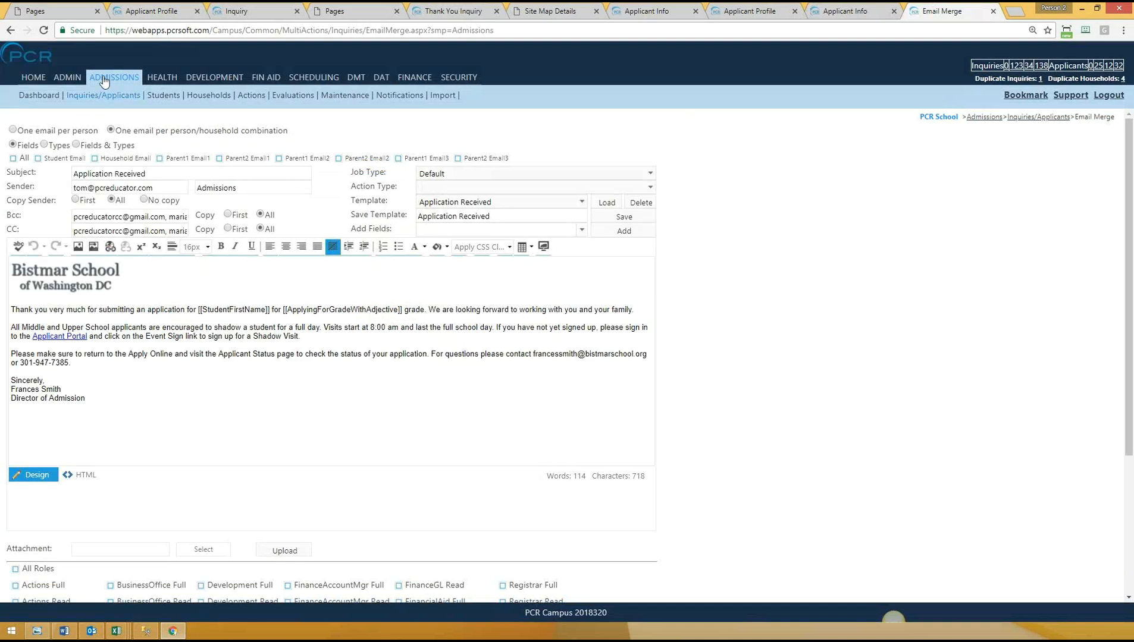
mouse_move(351, 96)
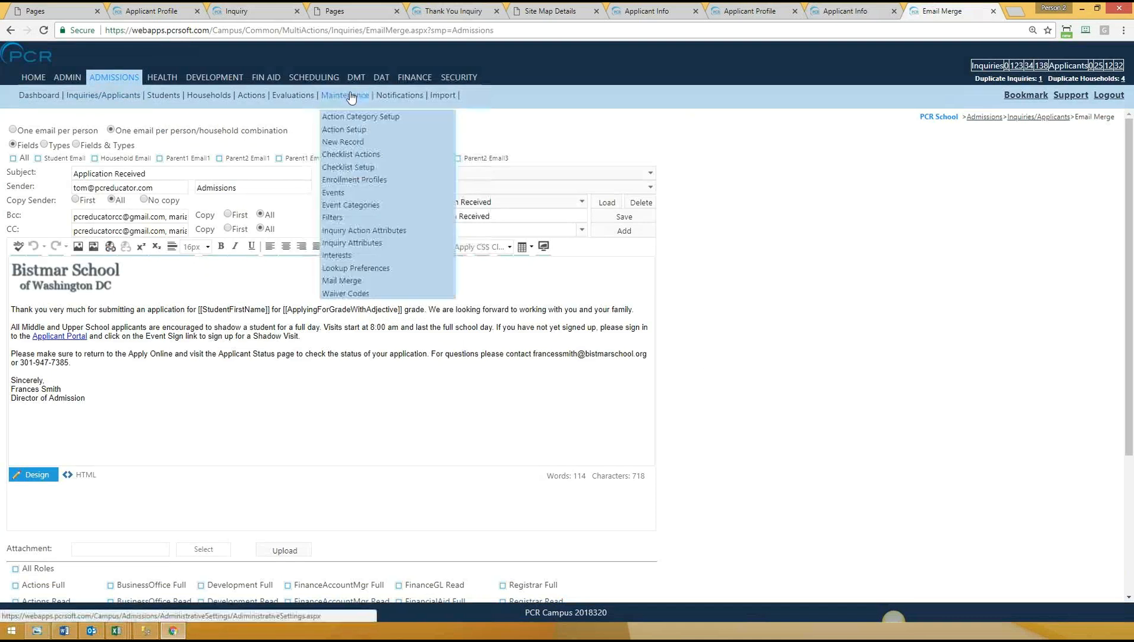
click(355, 244)
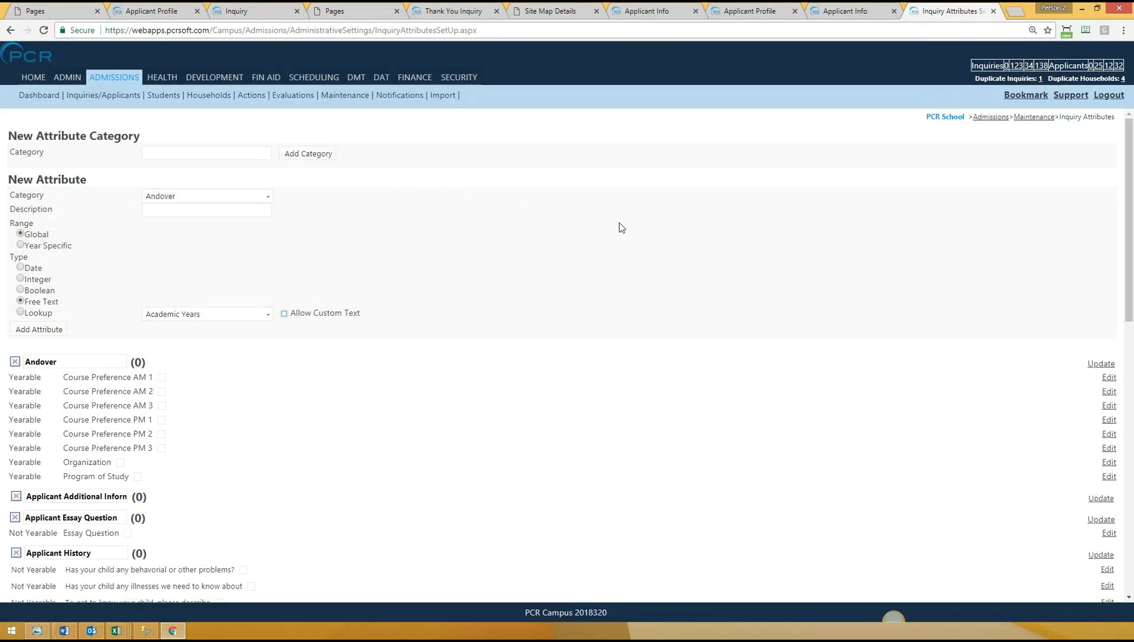
Step: Examine the inquiry attribute categories and their attributes, from Andover and Applicant History to Siblings/Legacy and Teacher Recommendations
scroll(642, 229, down, 3)
scroll(668, 233, down, 2)
scroll(673, 435, down, 5)
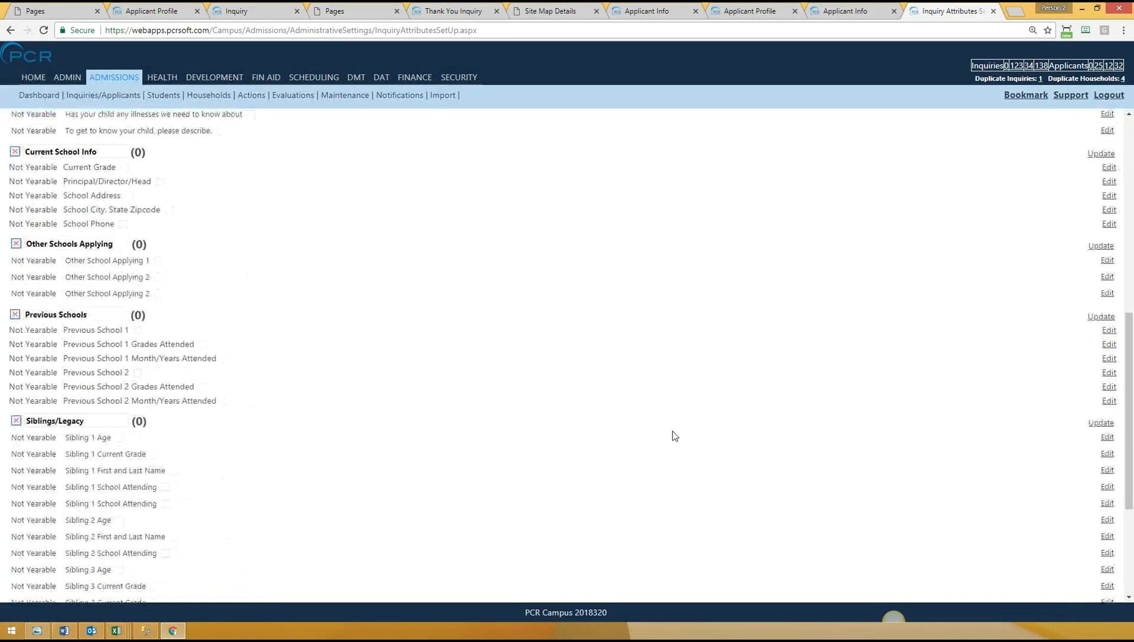
scroll(660, 422, up, 5)
scroll(701, 382, up, 3)
scroll(706, 371, down, 3)
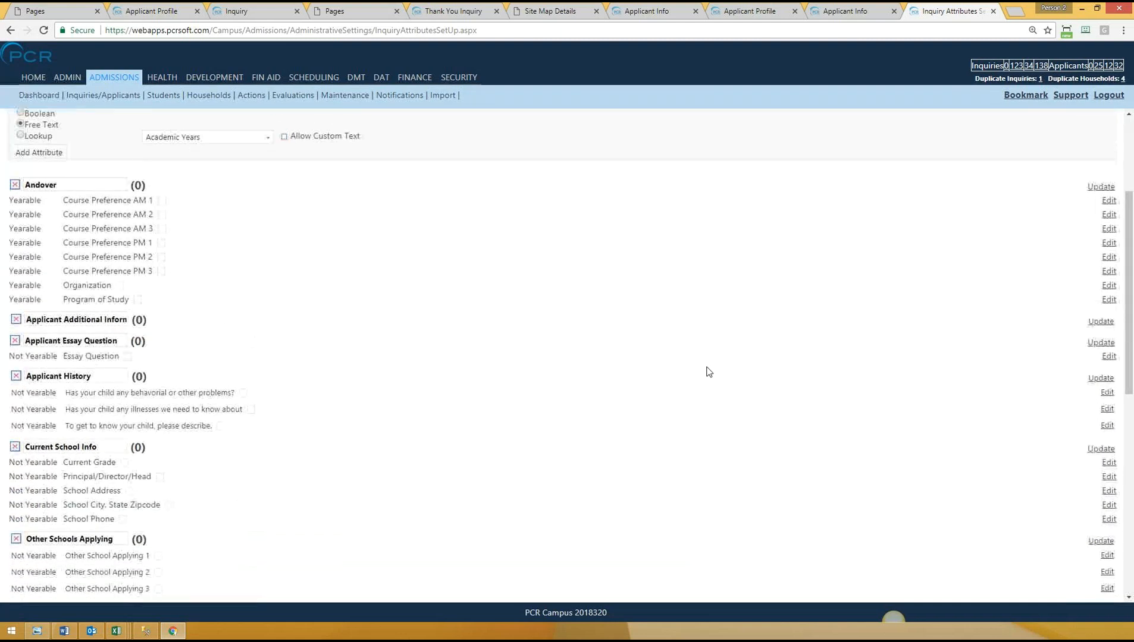
scroll(167, 408, down, 1)
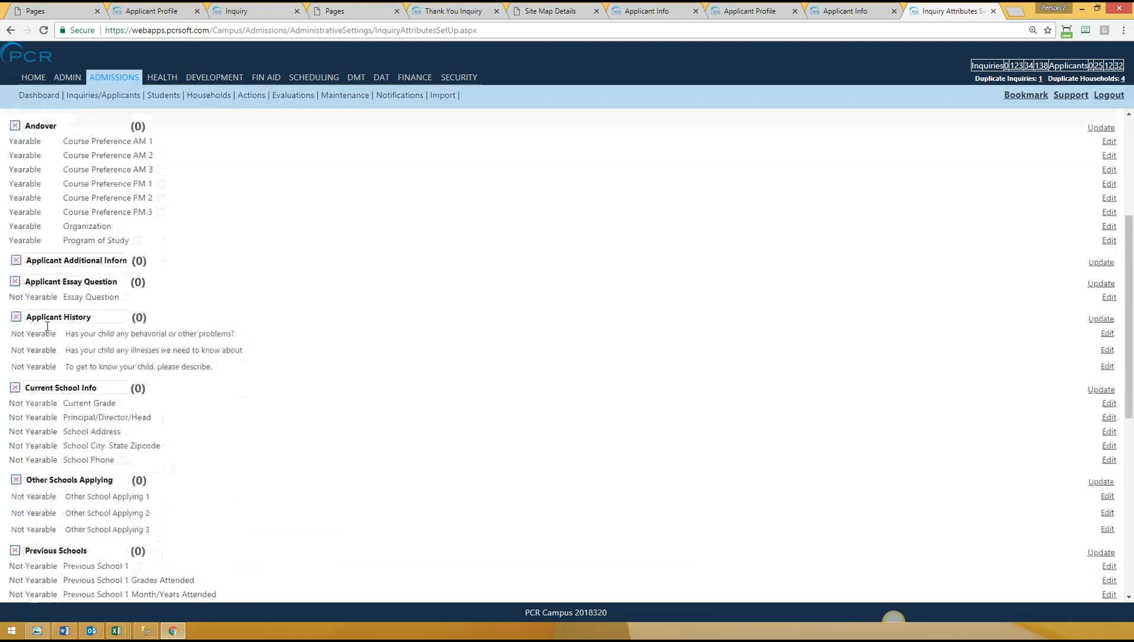
scroll(322, 389, down, 2)
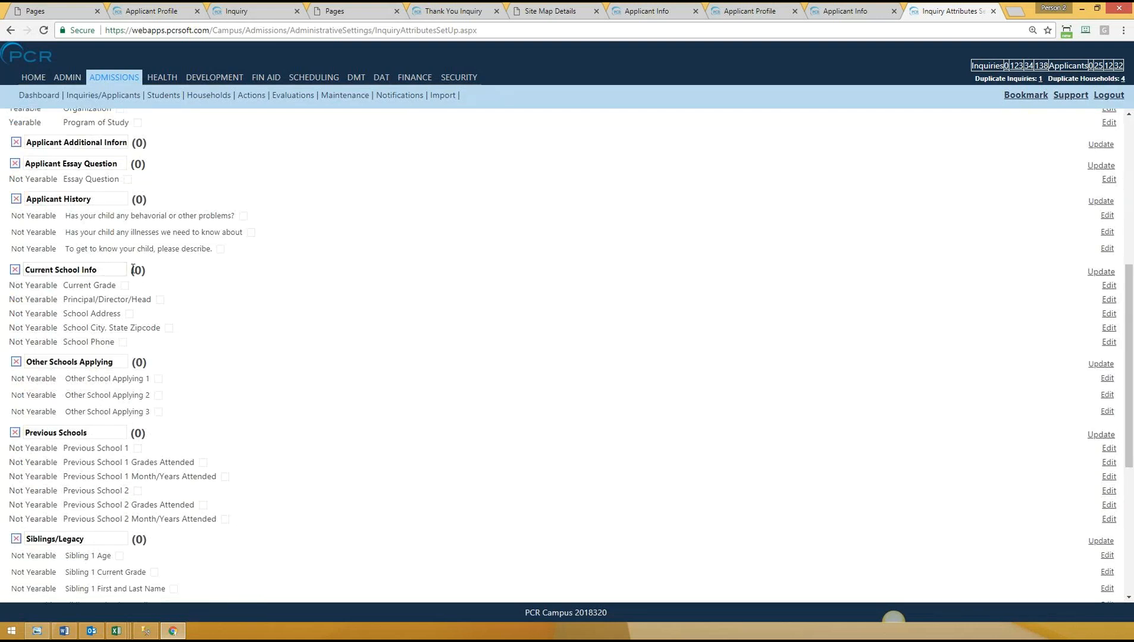
scroll(271, 357, down, 1)
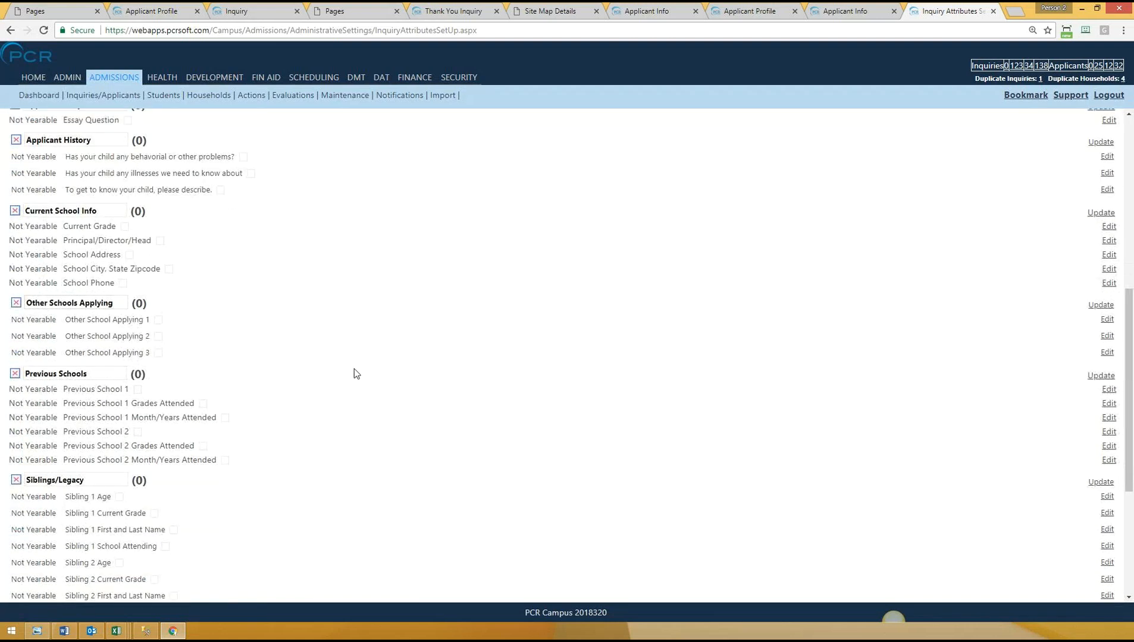
scroll(353, 374, down, 2)
scroll(335, 434, down, 2)
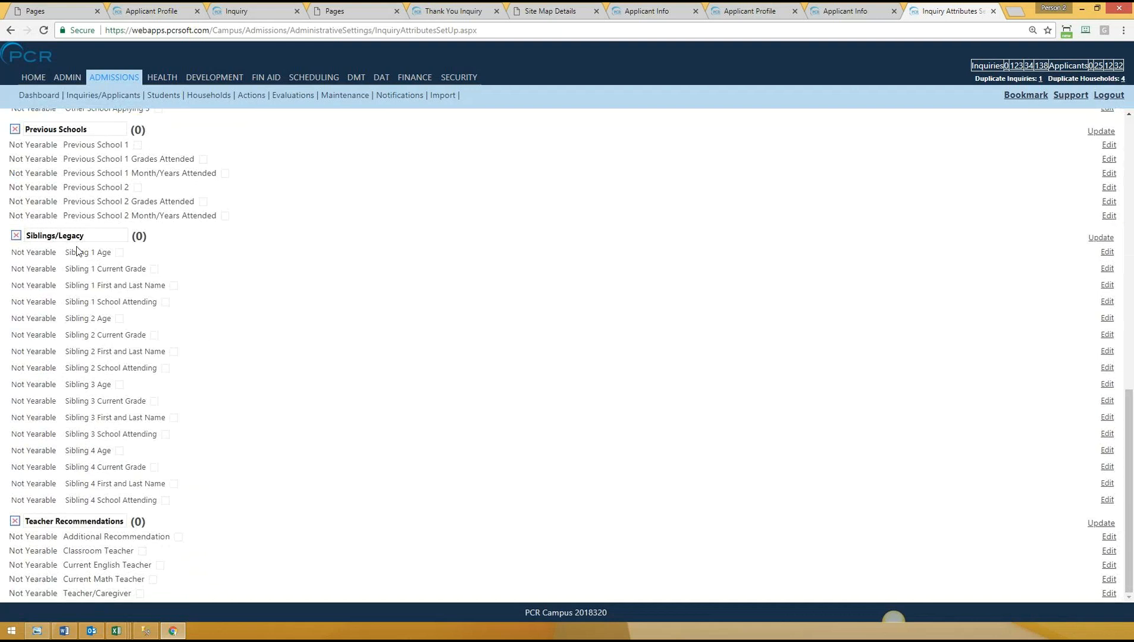
scroll(316, 331, up, 9)
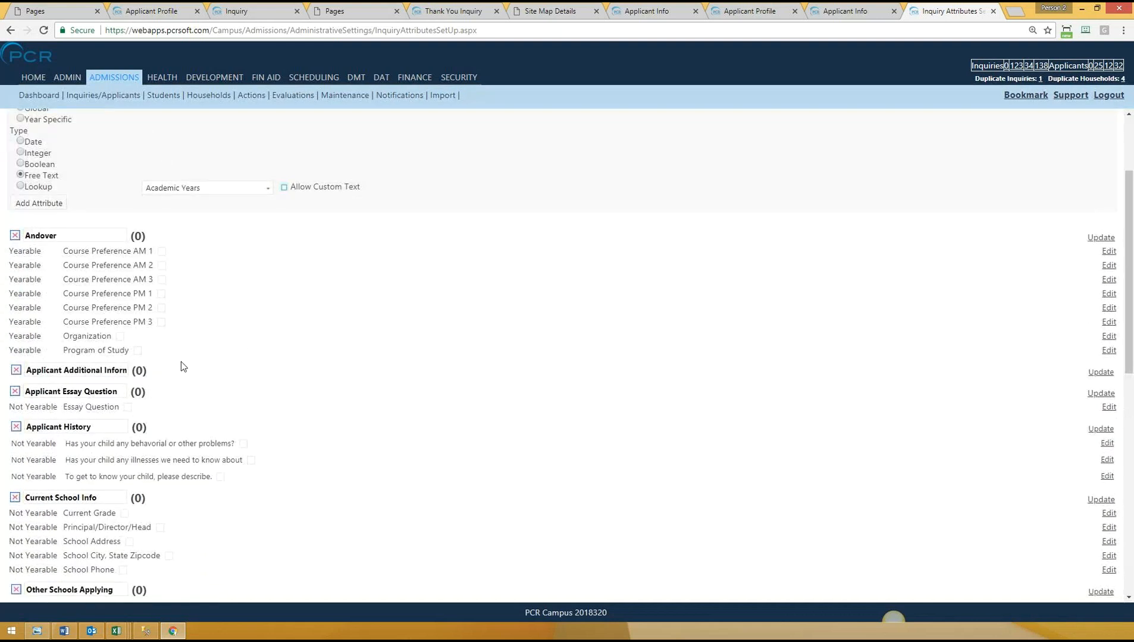
scroll(447, 408, down, 1)
scroll(447, 409, down, 2)
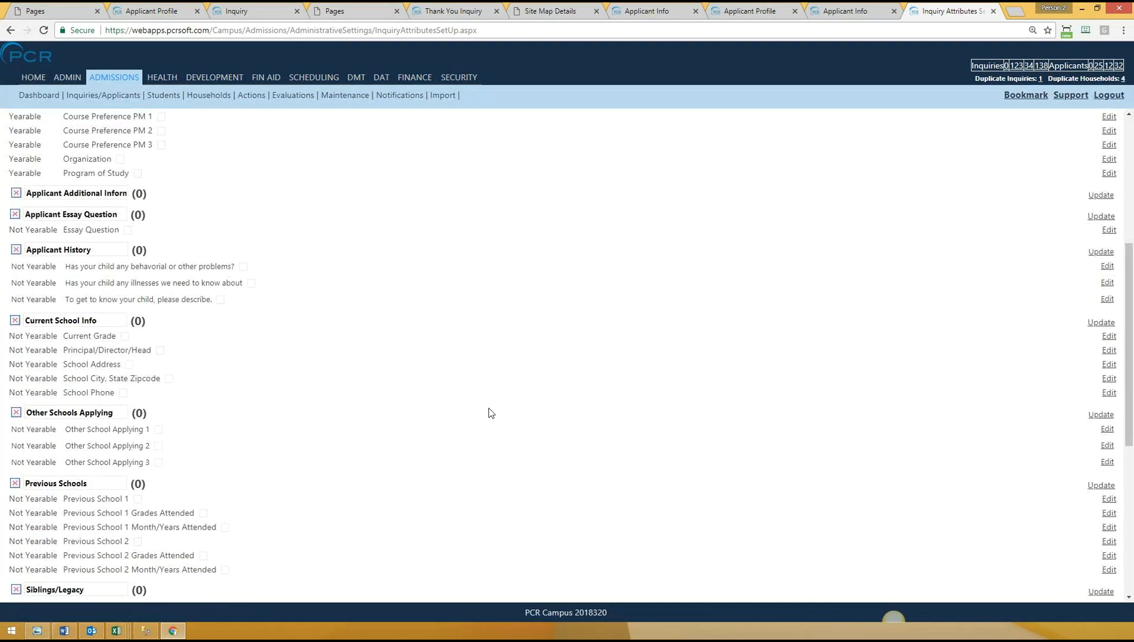
scroll(491, 413, down, 5)
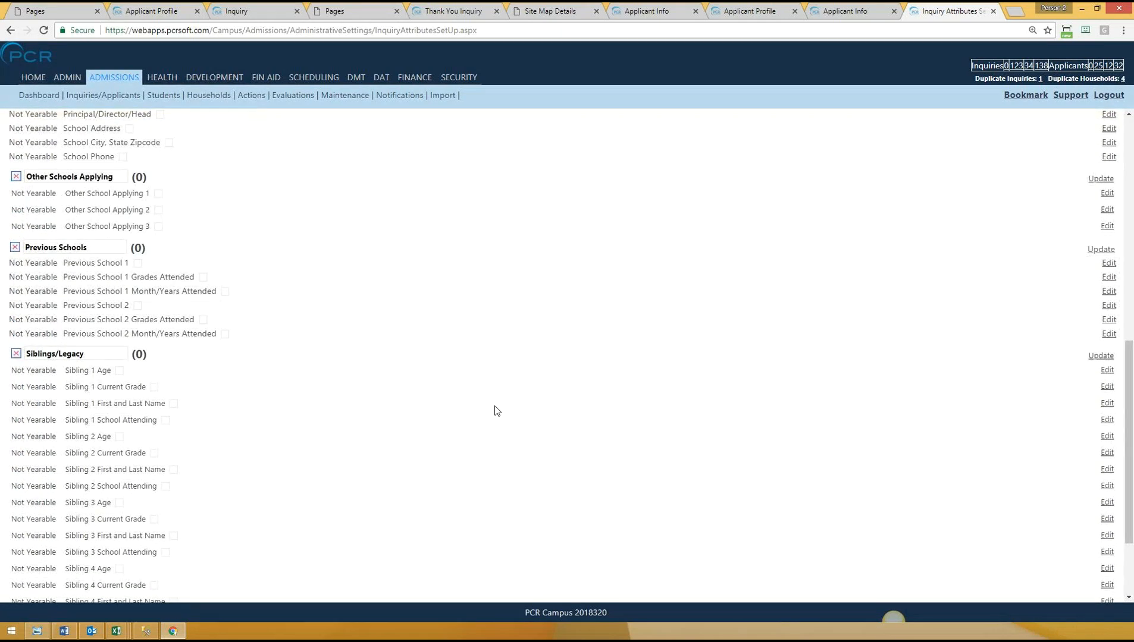
scroll(496, 410, up, 11)
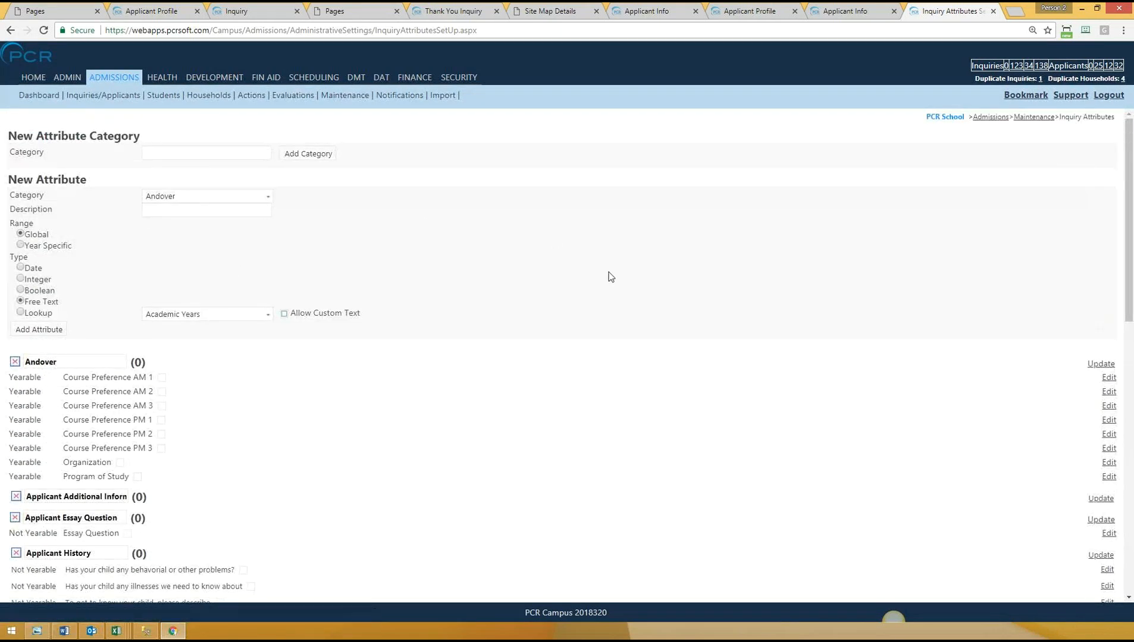
scroll(608, 277, down, 4)
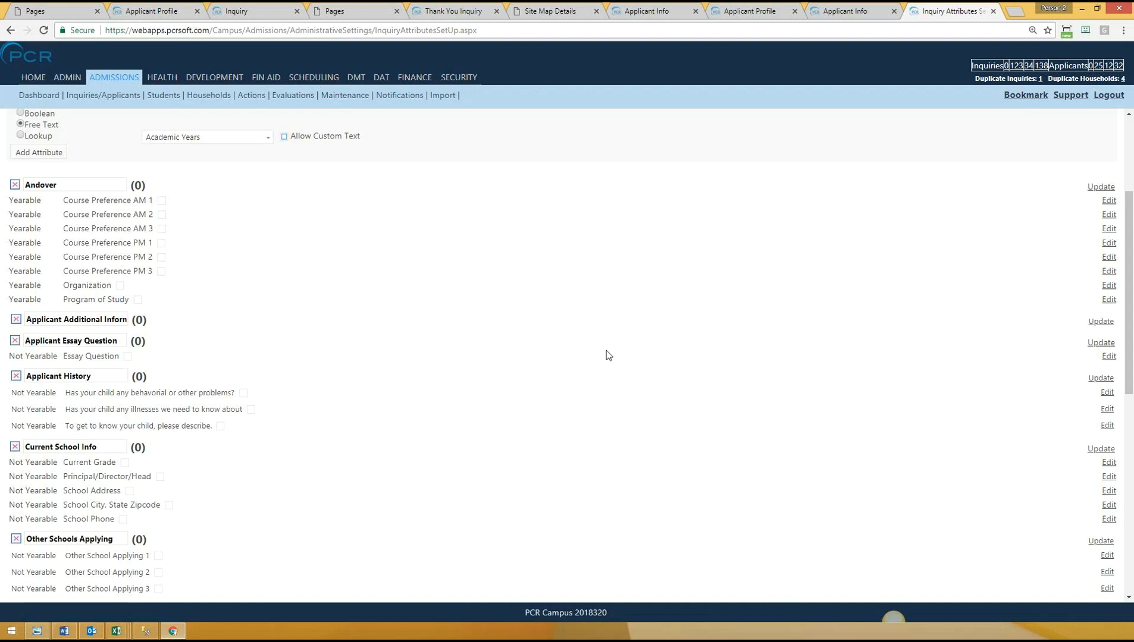
Step: Choose Applicant Essay Question as the category for a new inquiry attribute and go to its description
scroll(598, 385, up, 3)
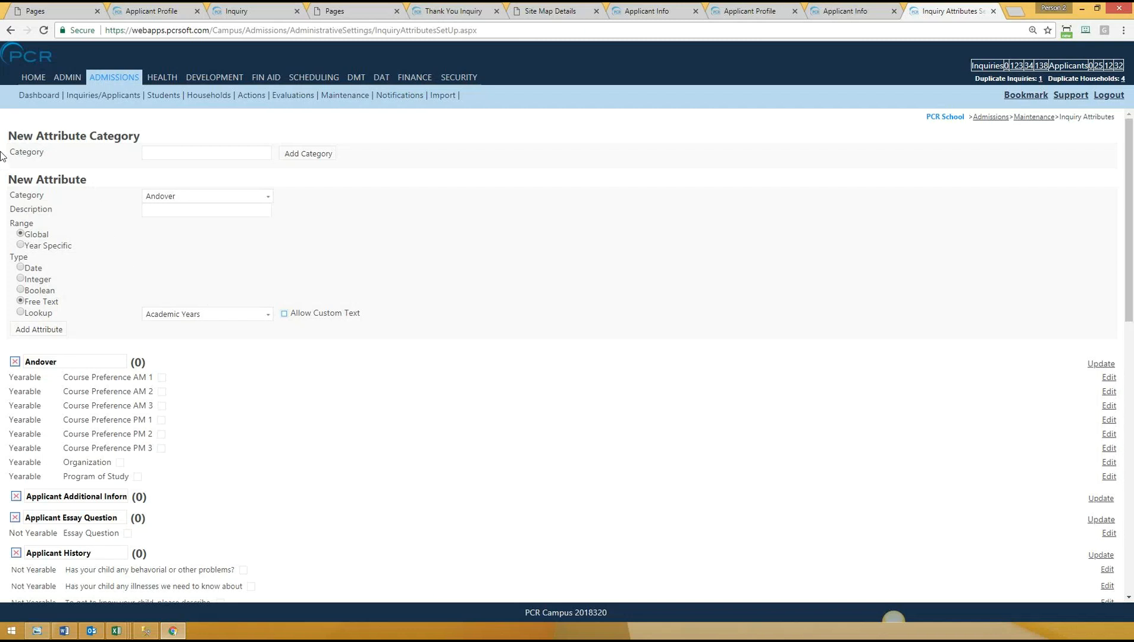
drag(15, 153, 70, 156)
click(184, 151)
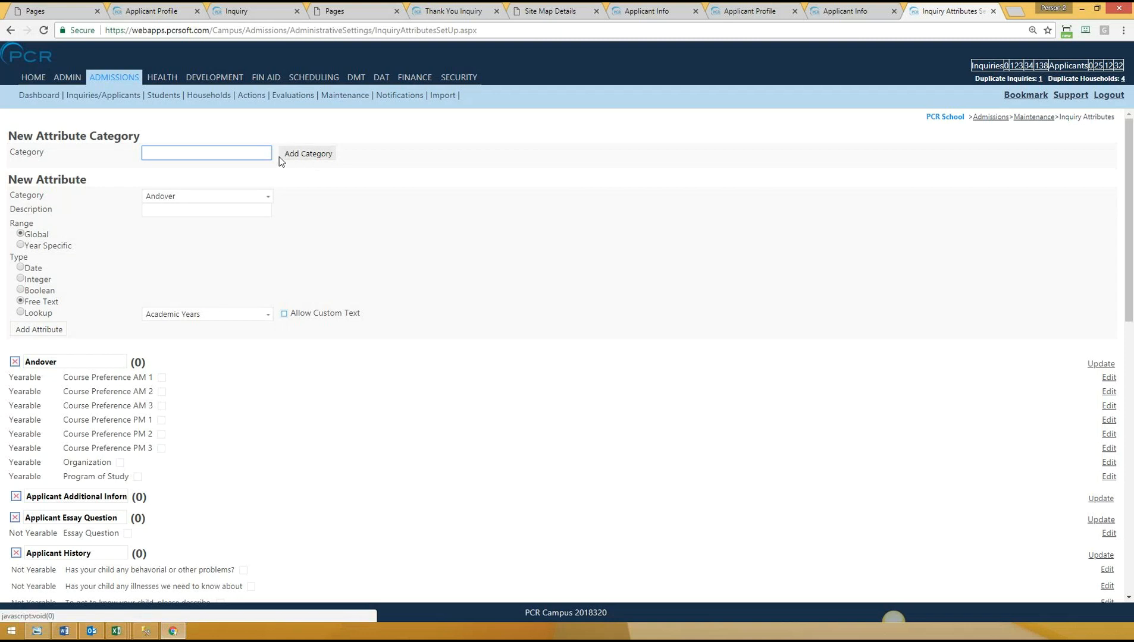
click(181, 196)
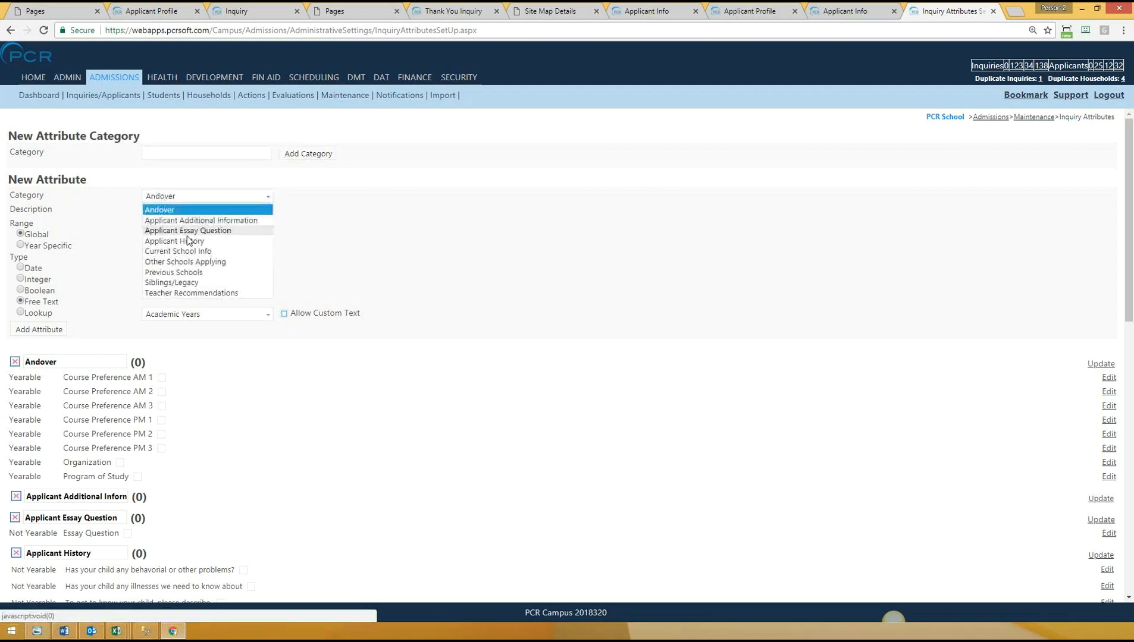
click(236, 230)
click(173, 211)
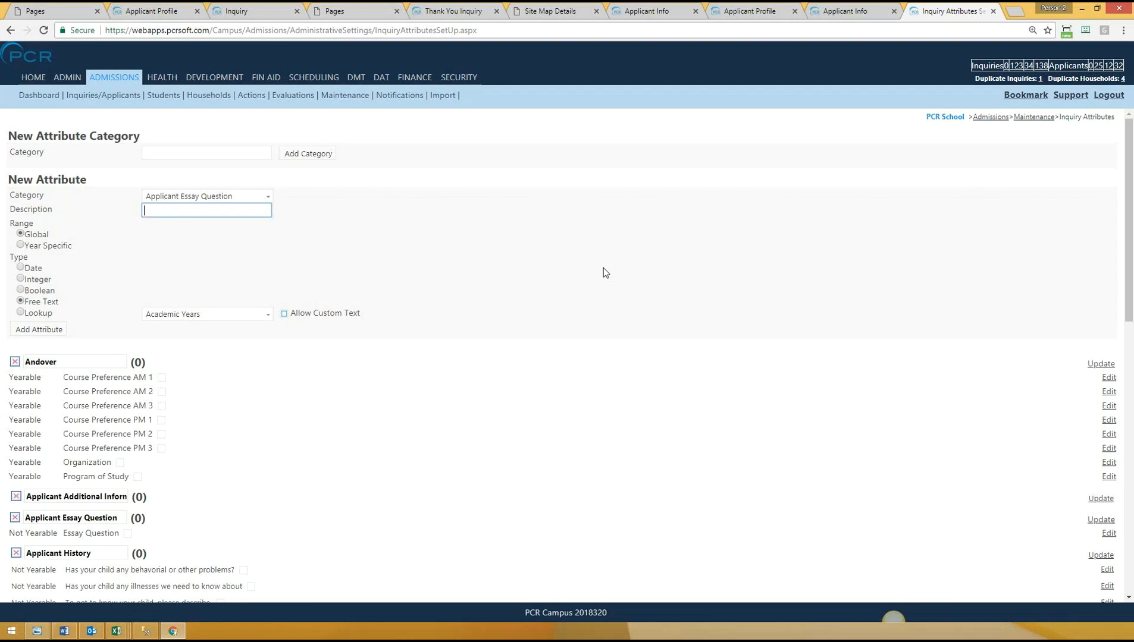
Step: Examine the new attribute's types from Date to Lookup and the available lookup lists, ending with Free Text selected
click(20, 267)
click(20, 280)
click(20, 290)
click(21, 302)
click(30, 312)
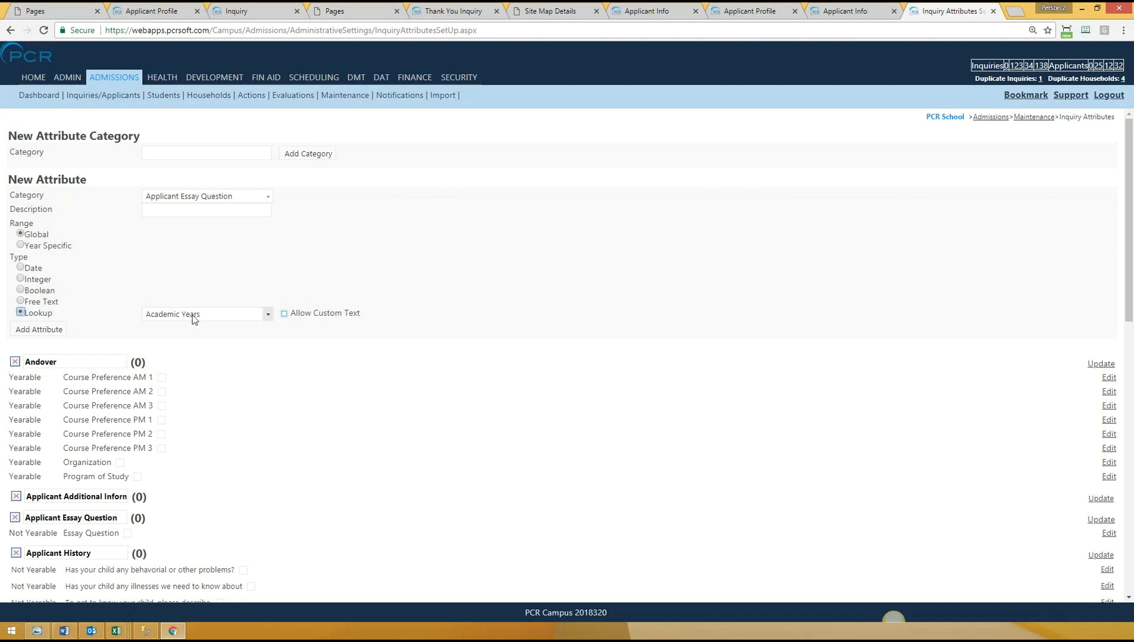
click(172, 314)
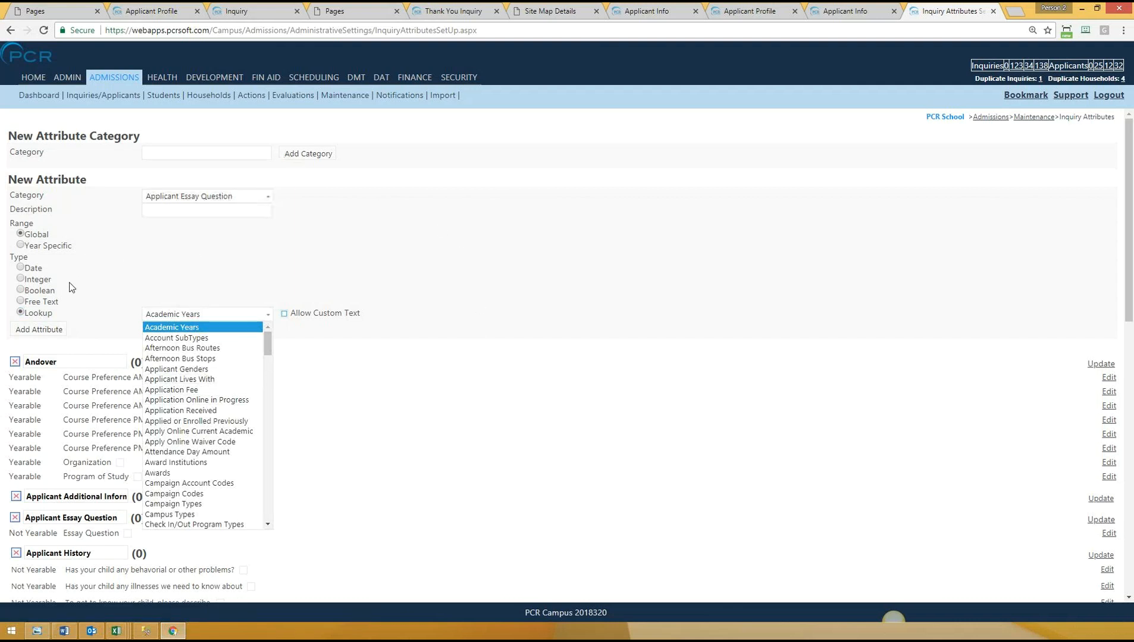
click(67, 304)
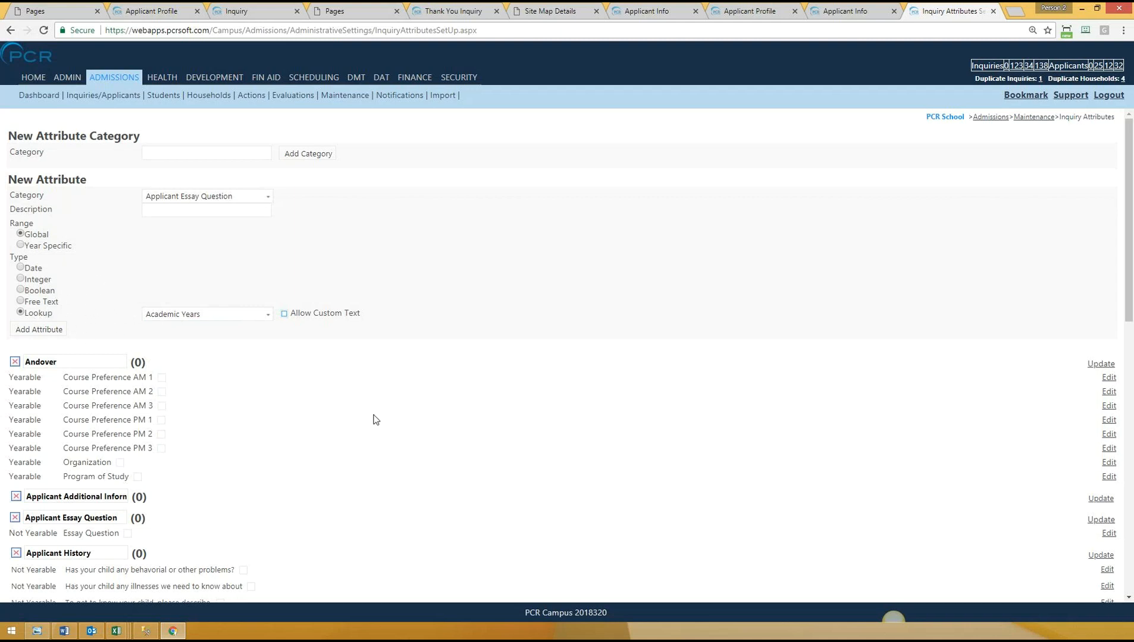
click(21, 301)
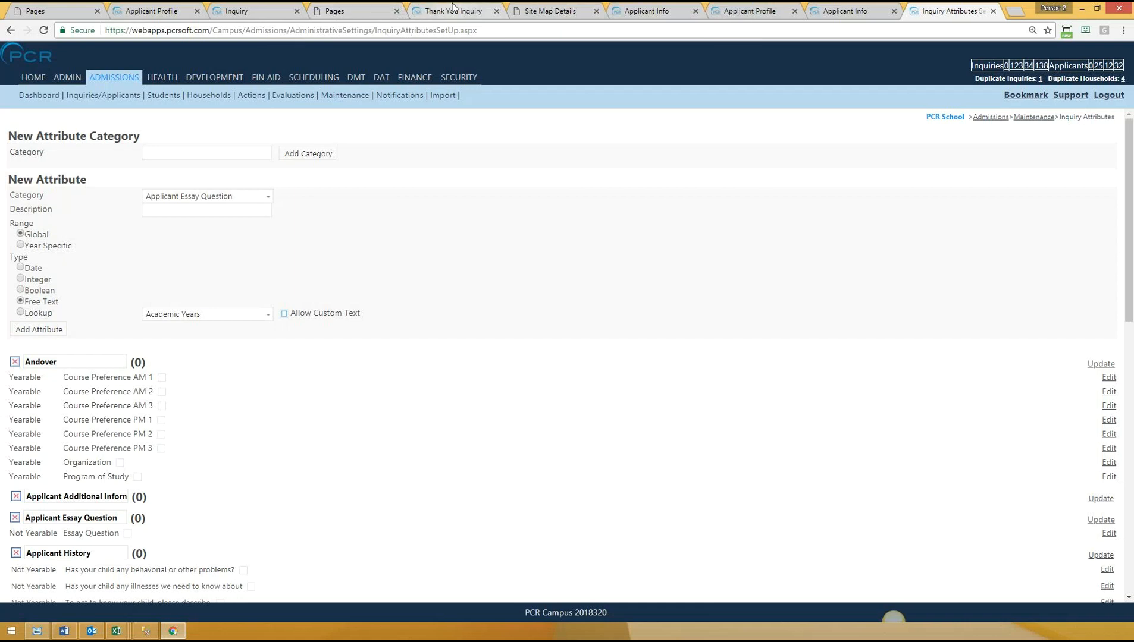
Step: Switch to the live Inquire Online page and open its content for editing
click(273, 10)
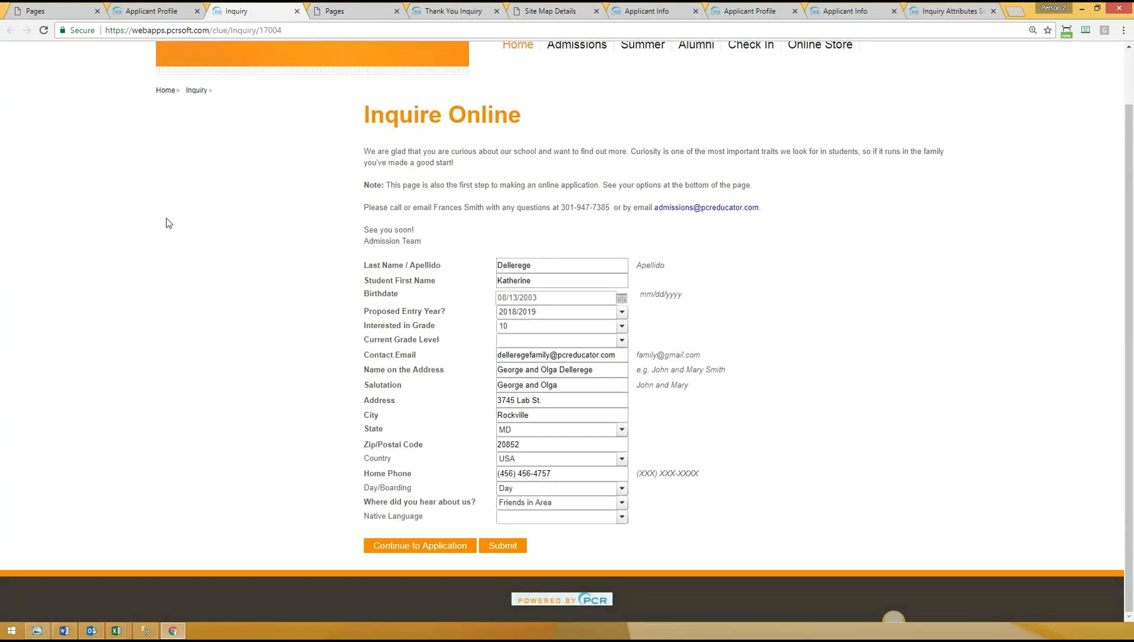
click(892, 622)
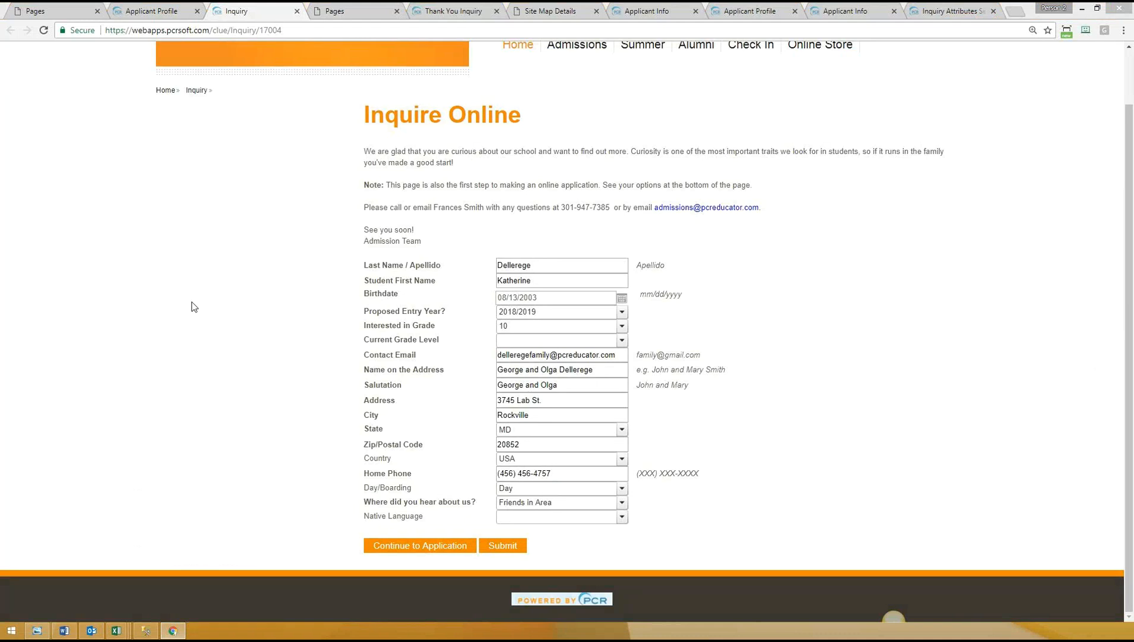
scroll(862, 244, up, 1)
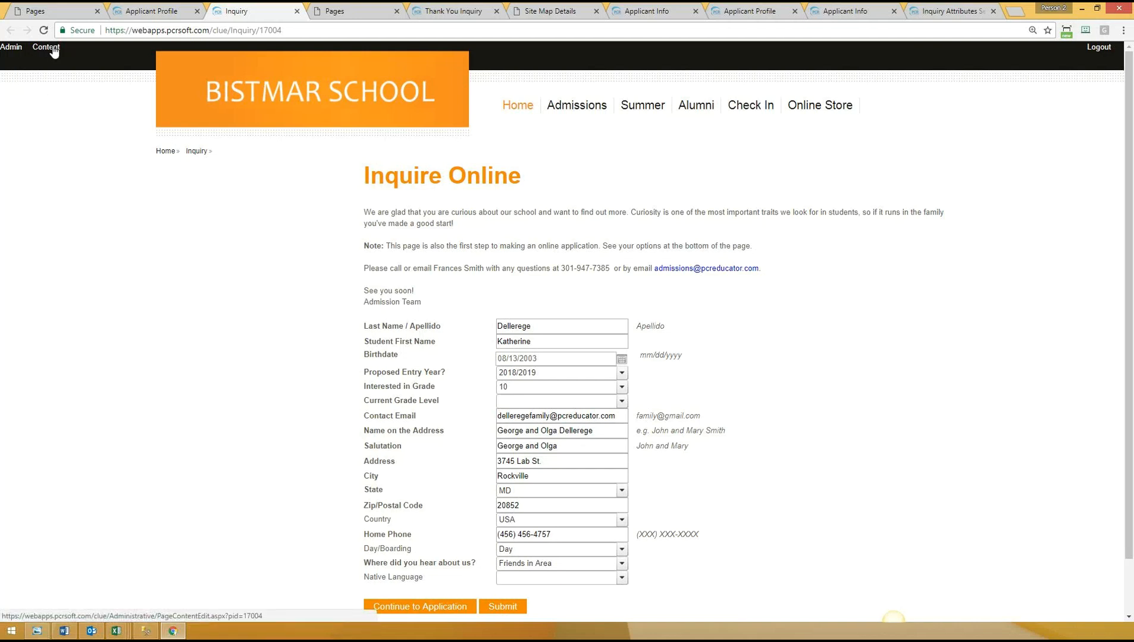
click(49, 49)
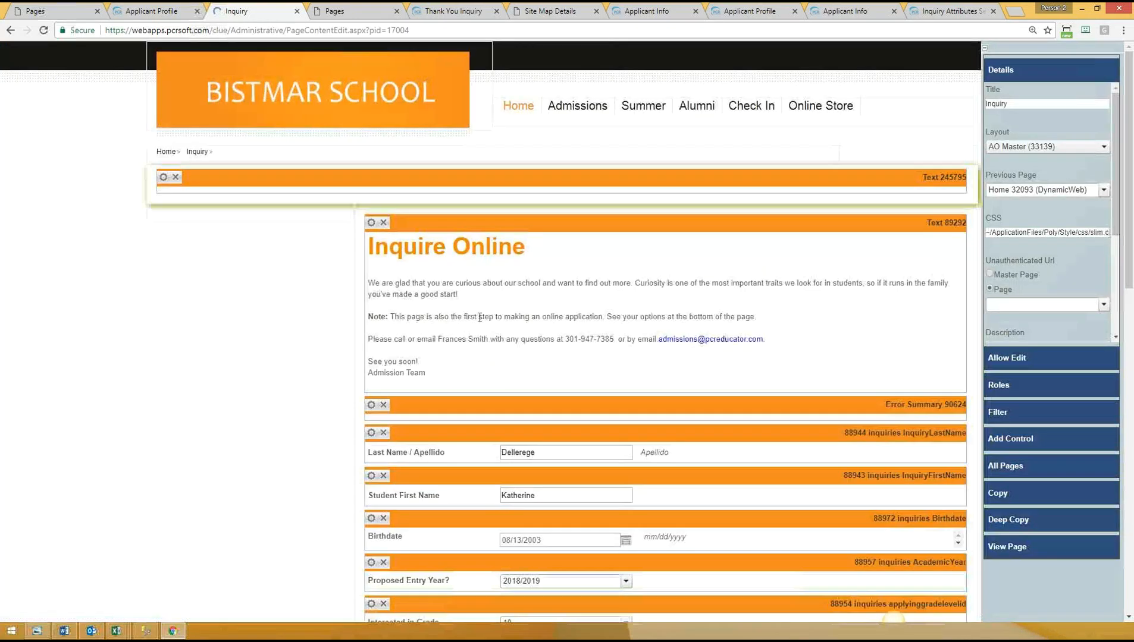
scroll(278, 362, down, 3)
scroll(282, 353, up, 1)
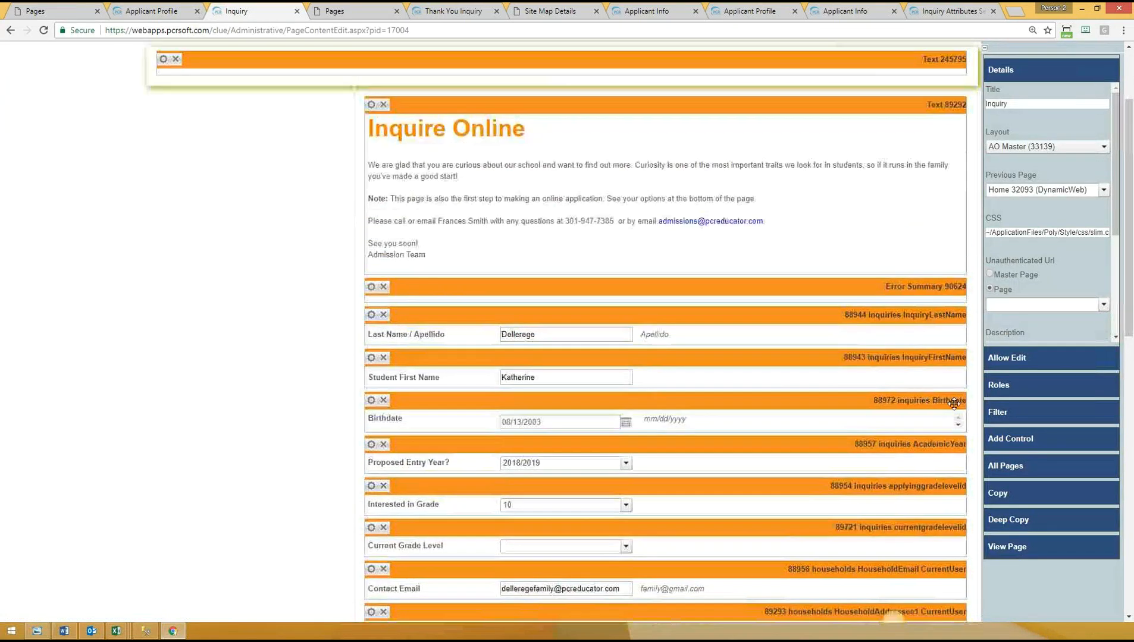
Step: Start adding a control to the Inquiry page, choosing Main 172234 as the container
click(1014, 446)
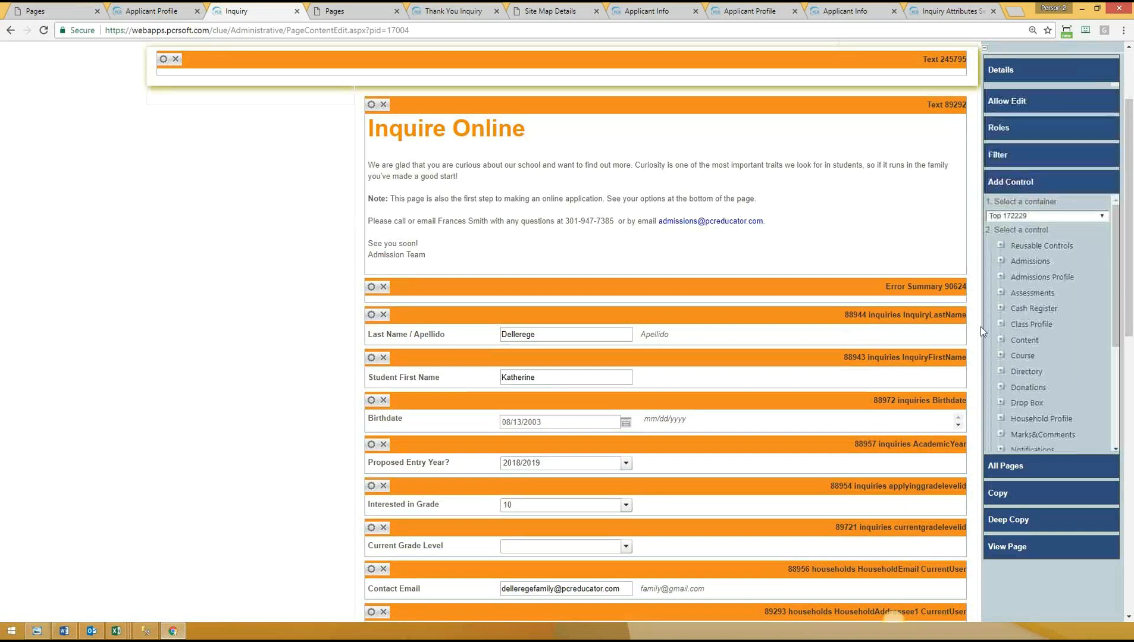
click(1011, 213)
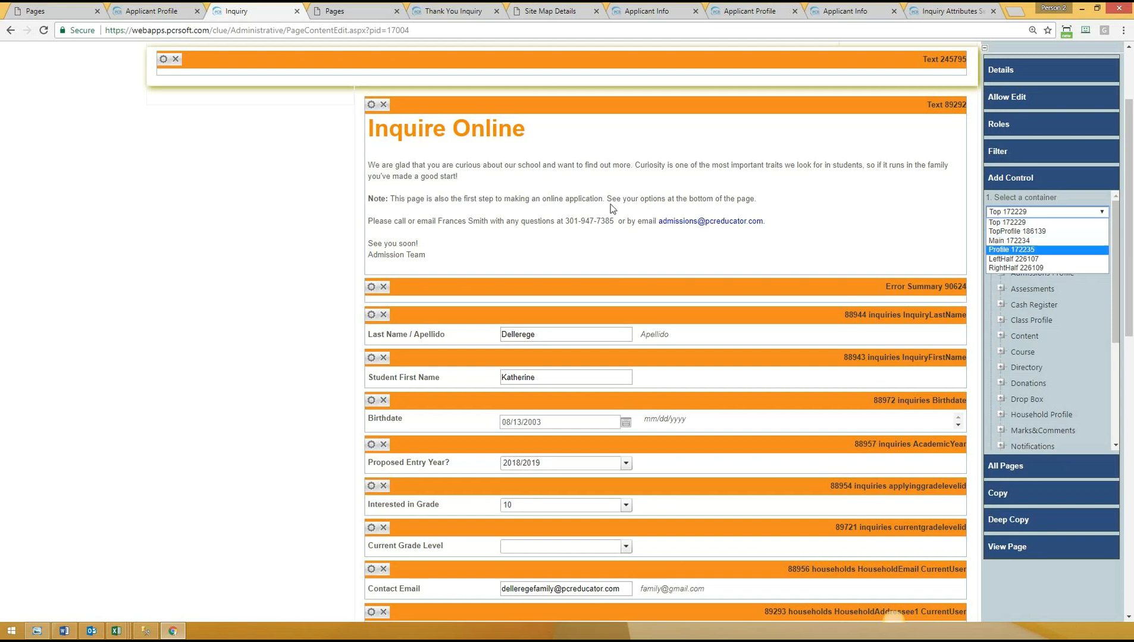
click(1008, 241)
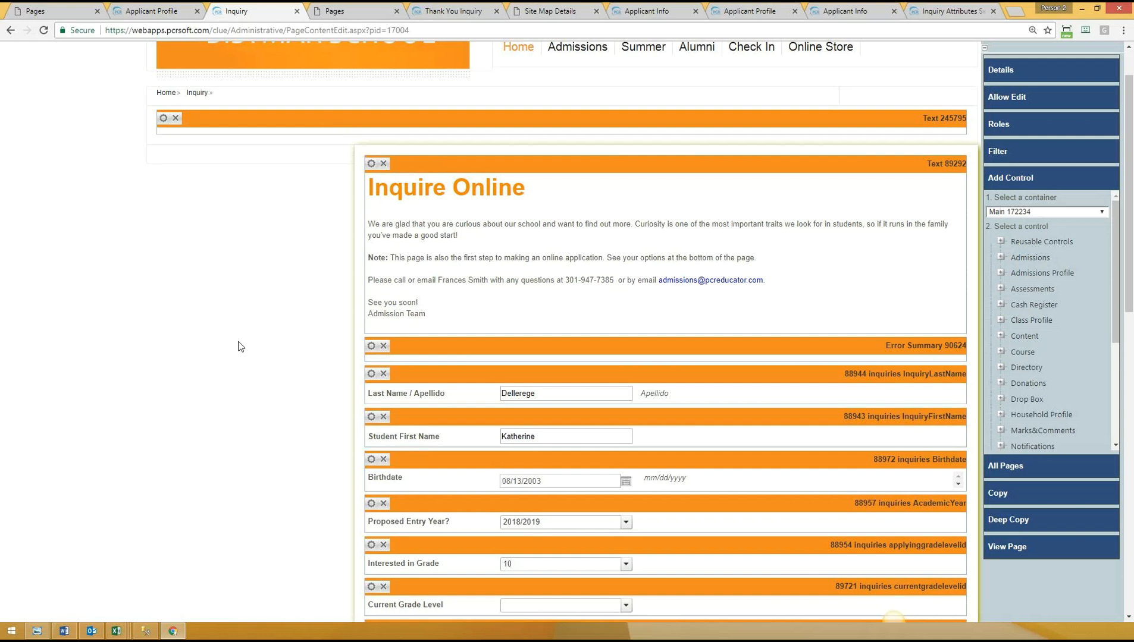
scroll(241, 347, down, 2)
scroll(695, 379, up, 3)
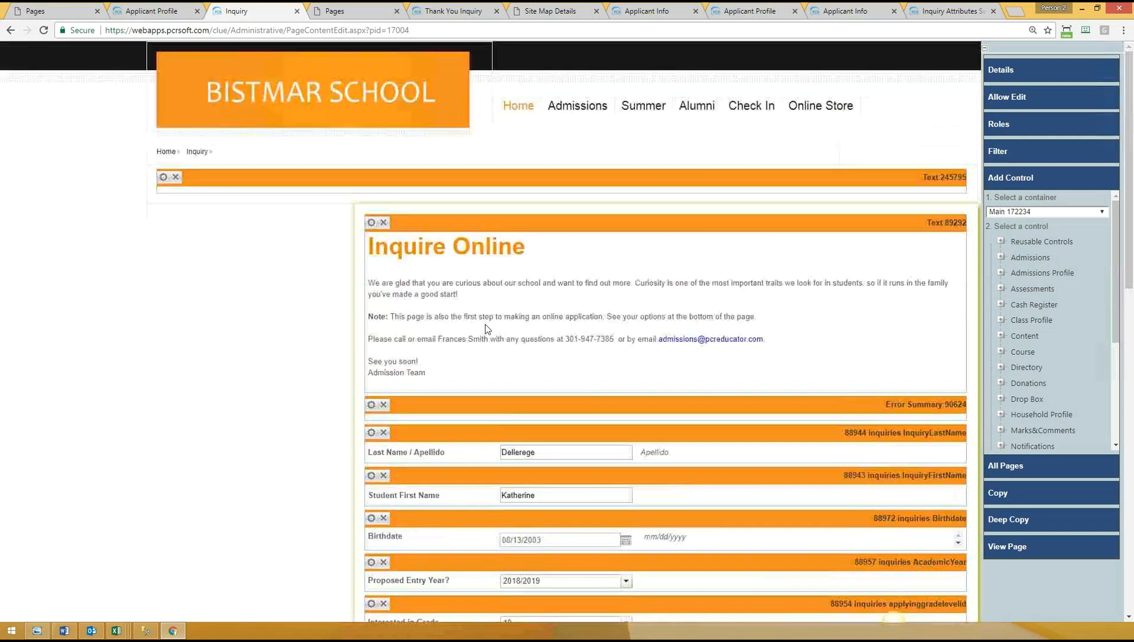
Step: Examine the available Content controls down to Text, and compare them with the Inquire Online introductory text block
click(1001, 334)
scroll(1012, 365, down, 5)
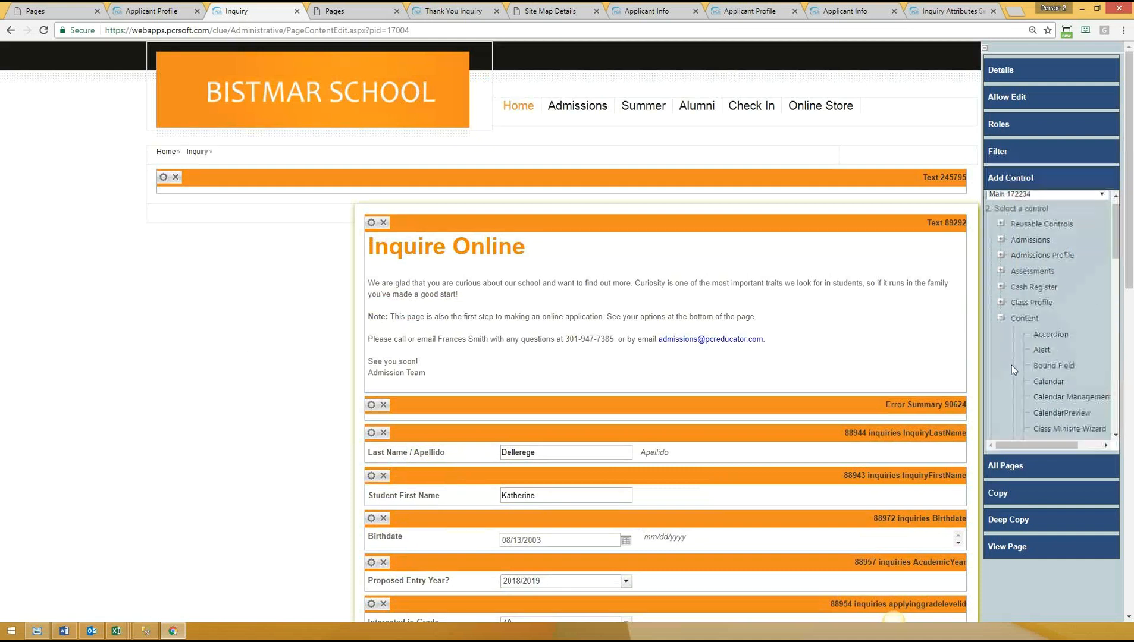
scroll(1012, 365, down, 4)
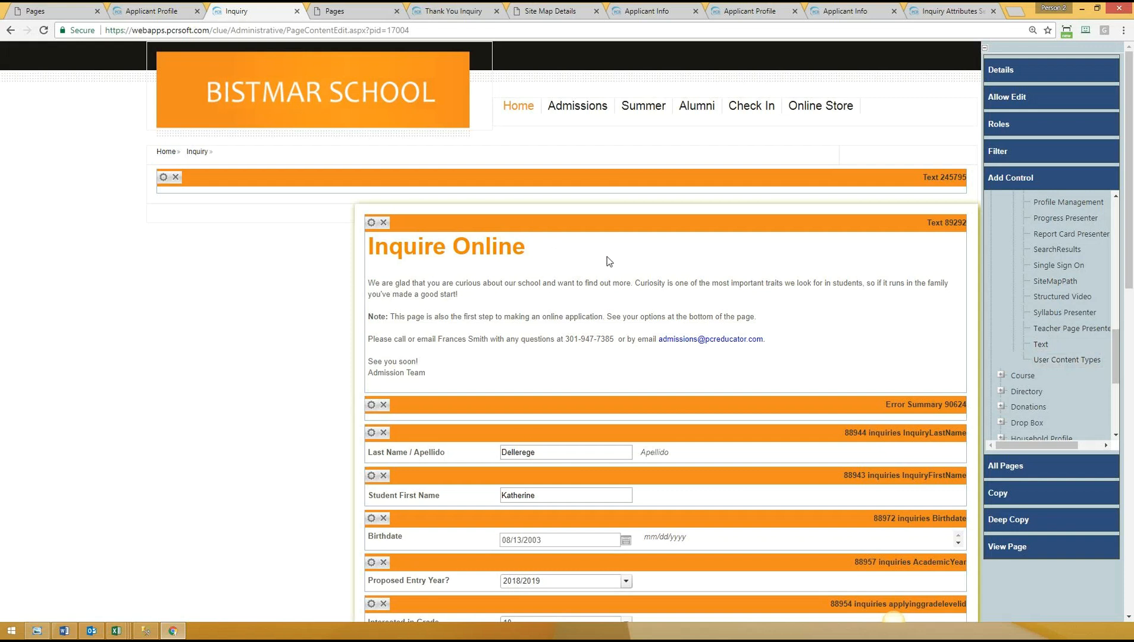
drag(368, 241, 403, 246)
drag(429, 289, 477, 339)
click(416, 307)
drag(378, 339, 773, 342)
click(836, 347)
scroll(266, 342, down, 2)
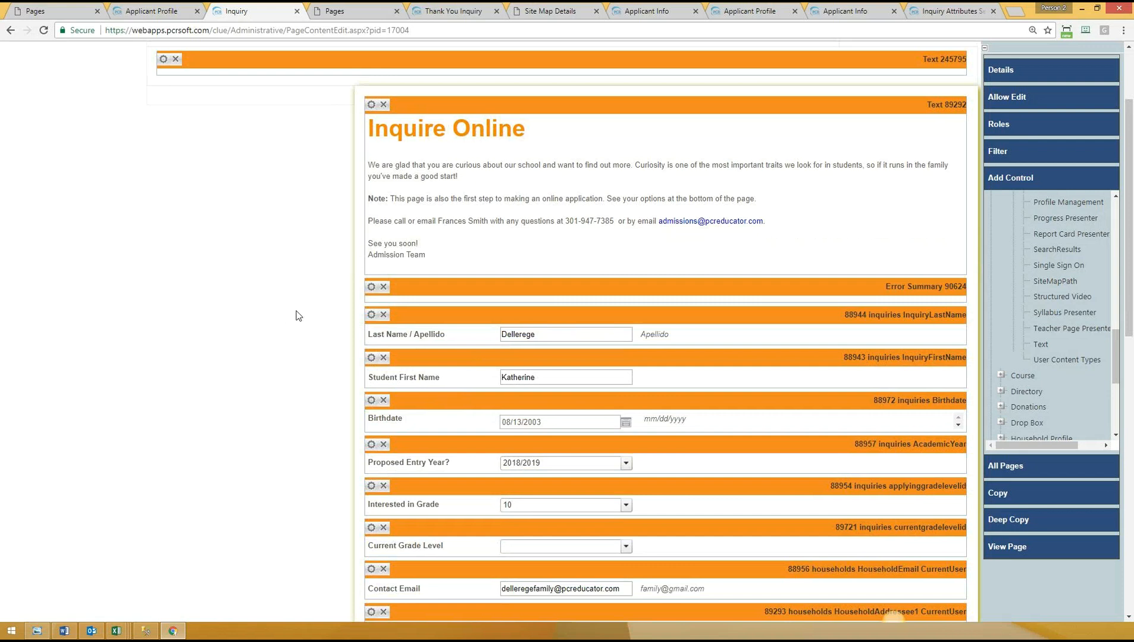
Step: Add a WizardBox control from the Updatable group to the Main container of the Inquiry page
scroll(1124, 397, down, 1)
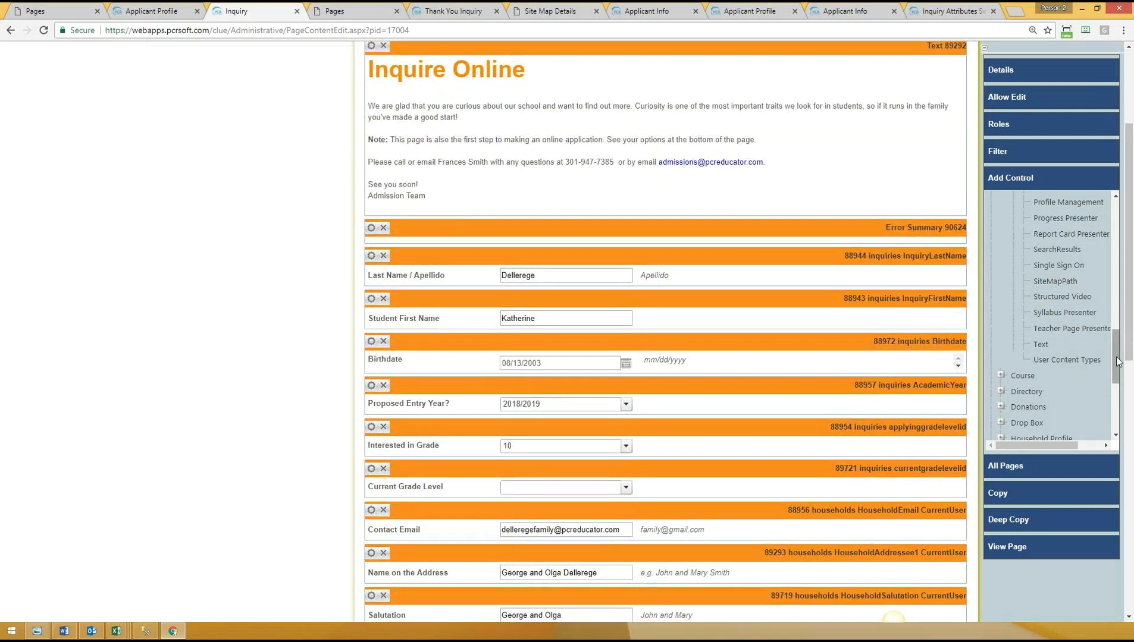
drag(1116, 356, 1116, 426)
click(1000, 416)
scroll(1013, 405, down, 2)
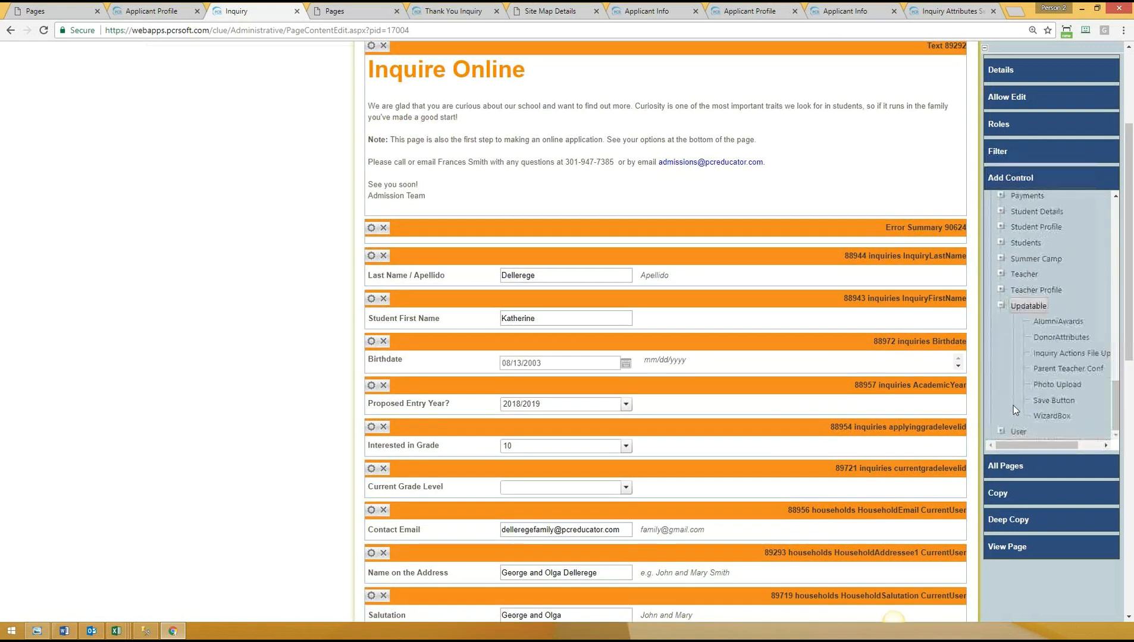
click(1051, 416)
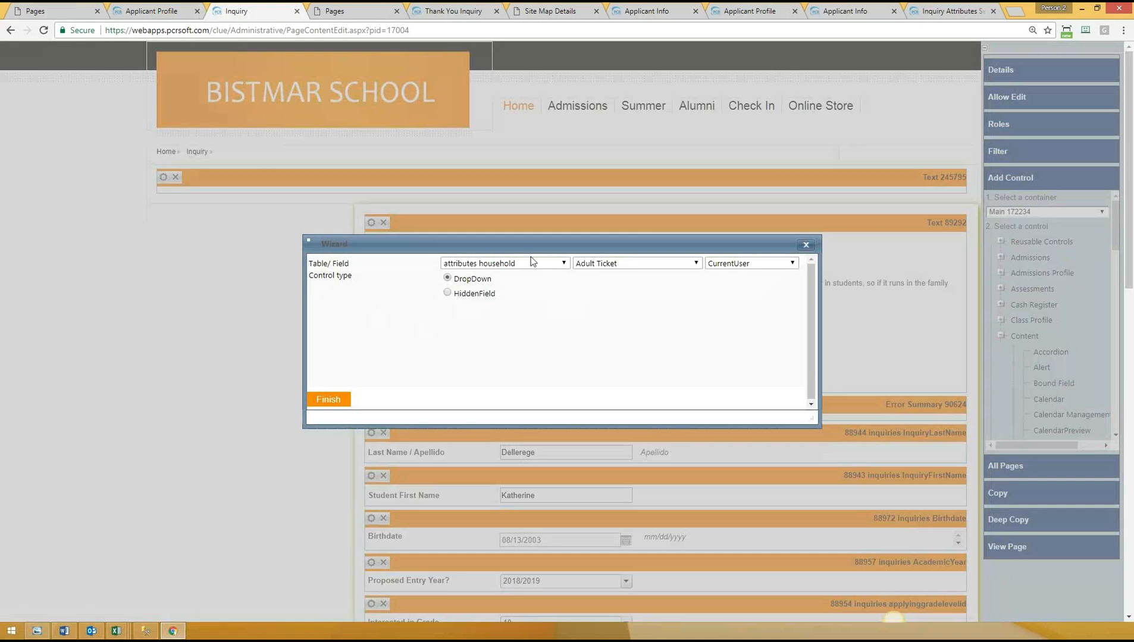
Step: Set the wizard's table to inquiries and examine the fields it offers
click(493, 263)
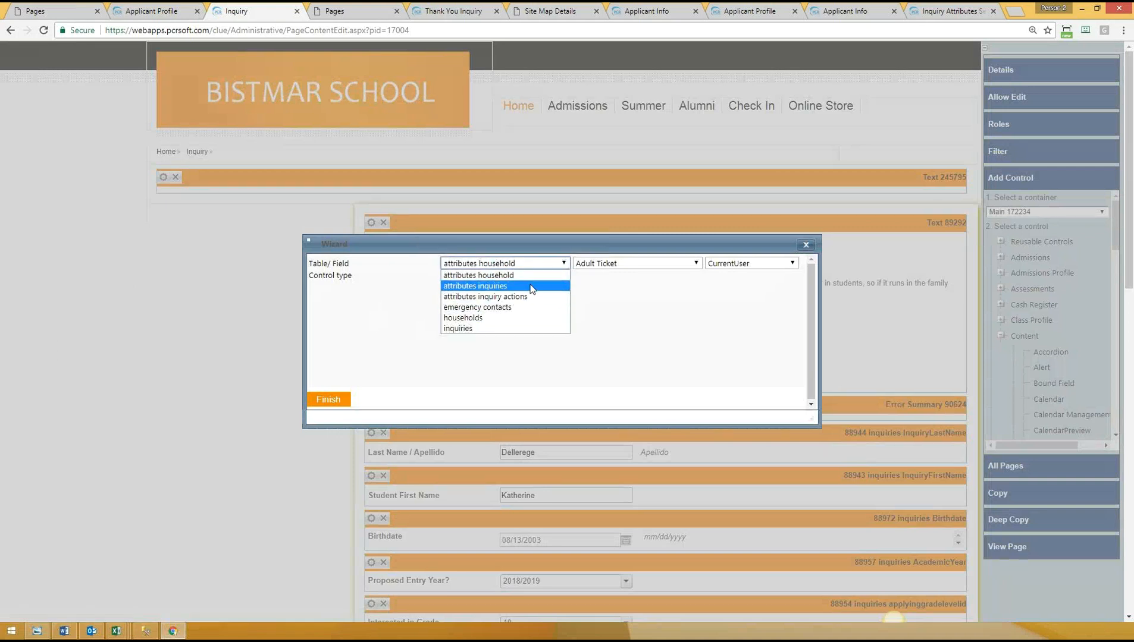
click(467, 329)
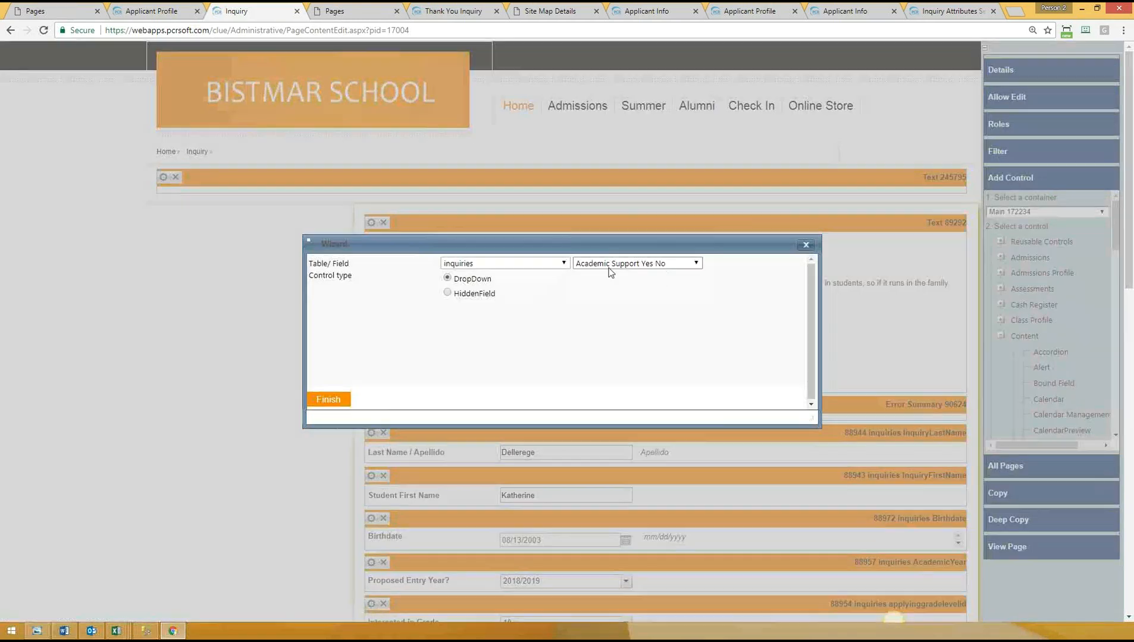
click(609, 267)
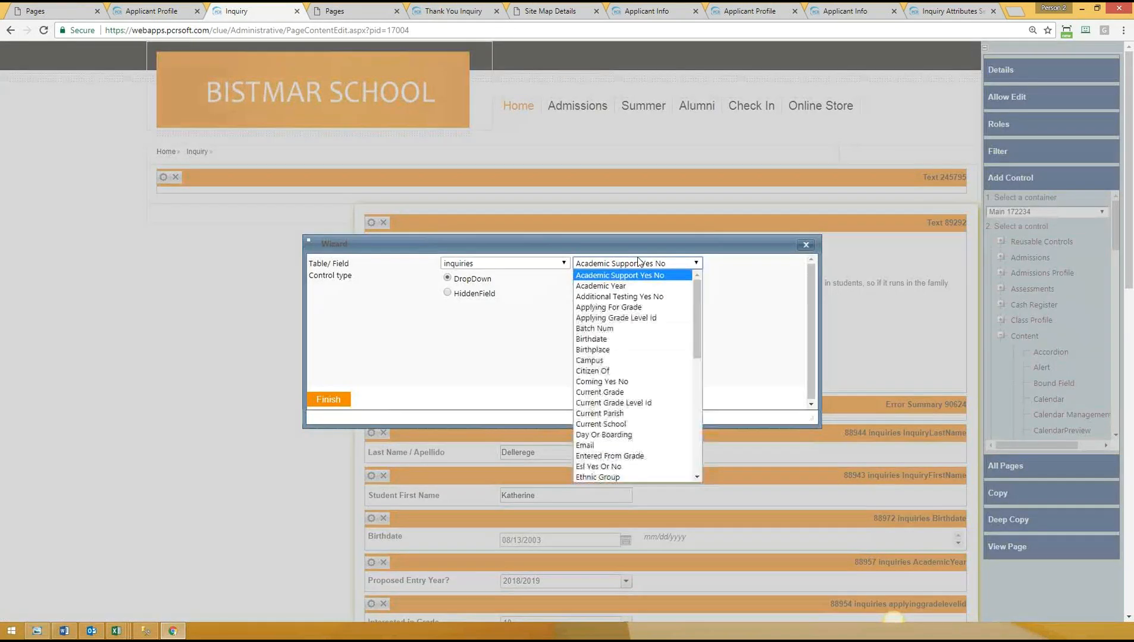
drag(694, 324, 686, 279)
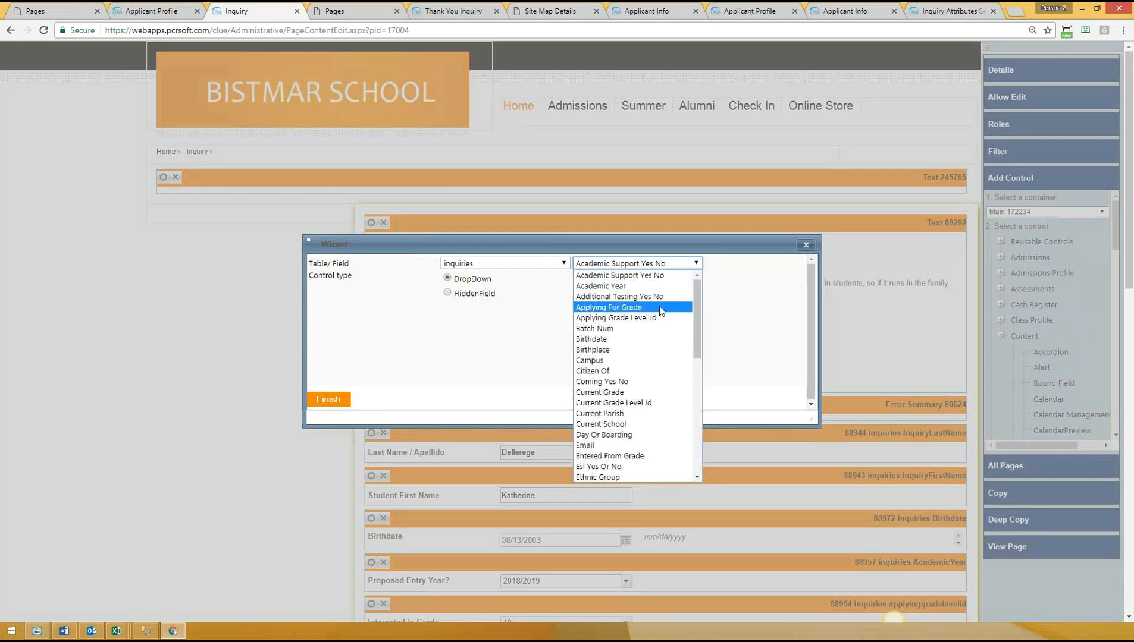
drag(694, 330, 692, 359)
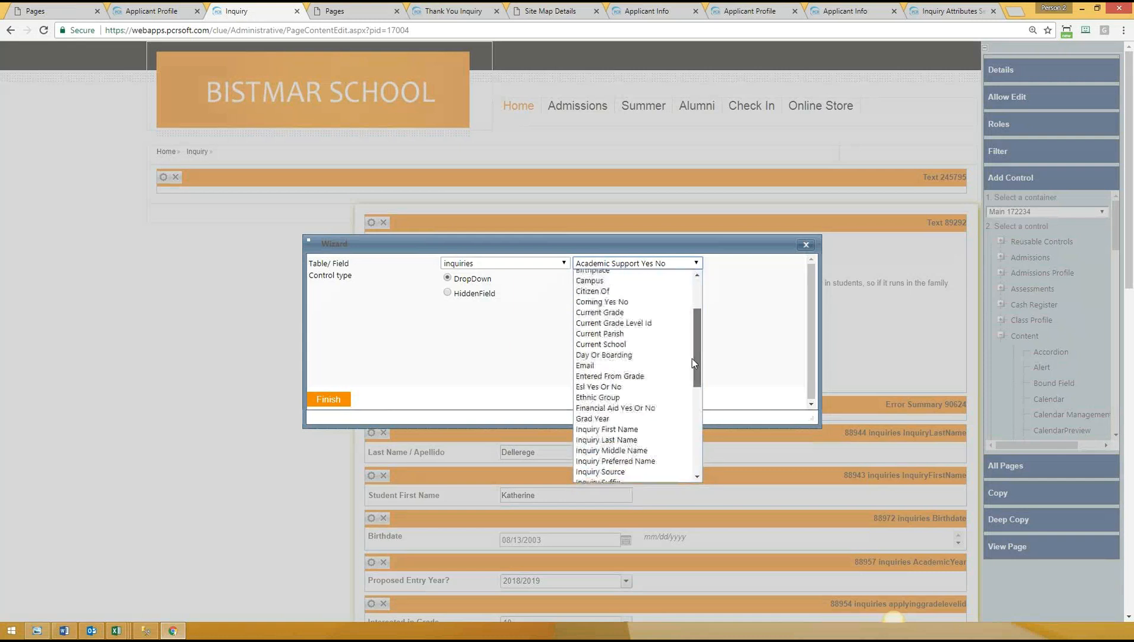
scroll(691, 360, down, 2)
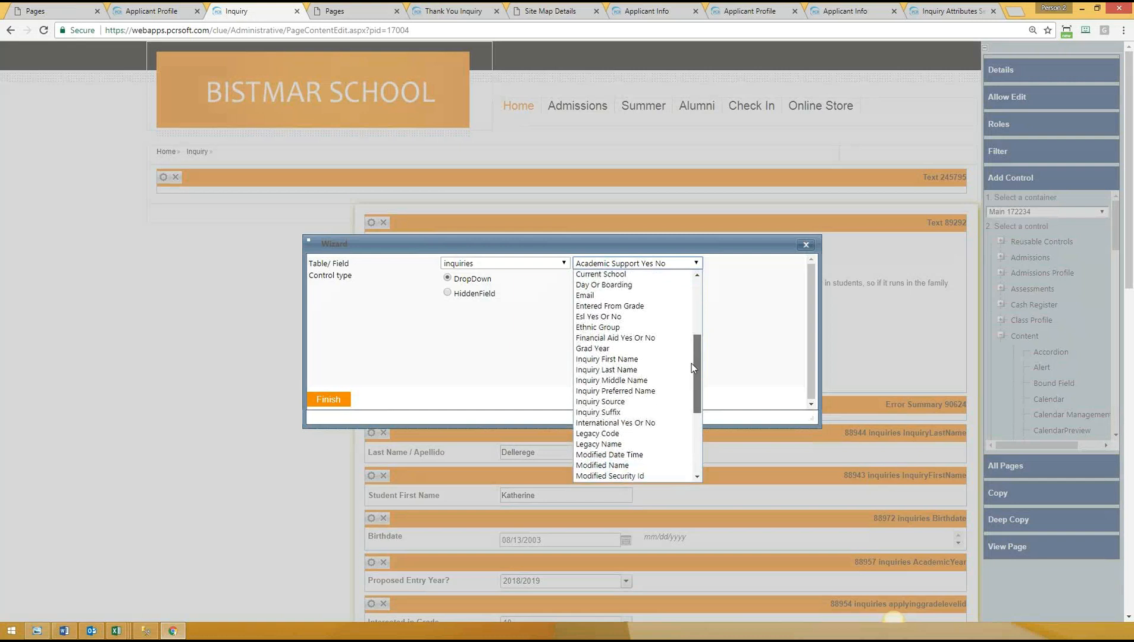
drag(690, 363, 699, 280)
scroll(630, 357, down, 8)
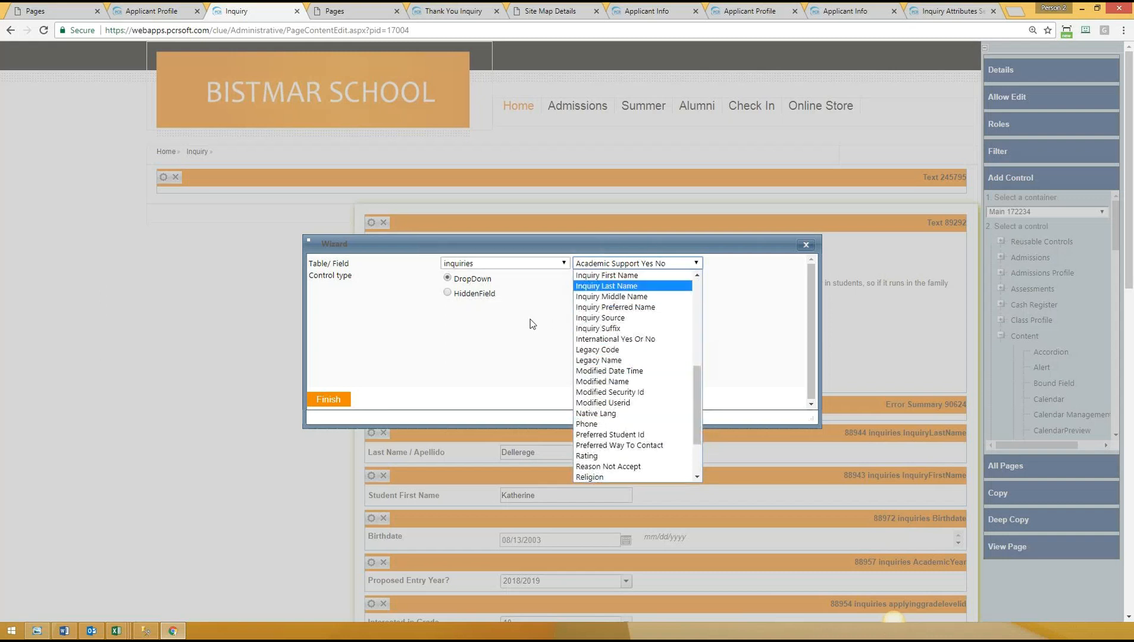
Step: Set the wizard's table to households and its field to Household Address1, and create it as a text box for the current user
click(524, 266)
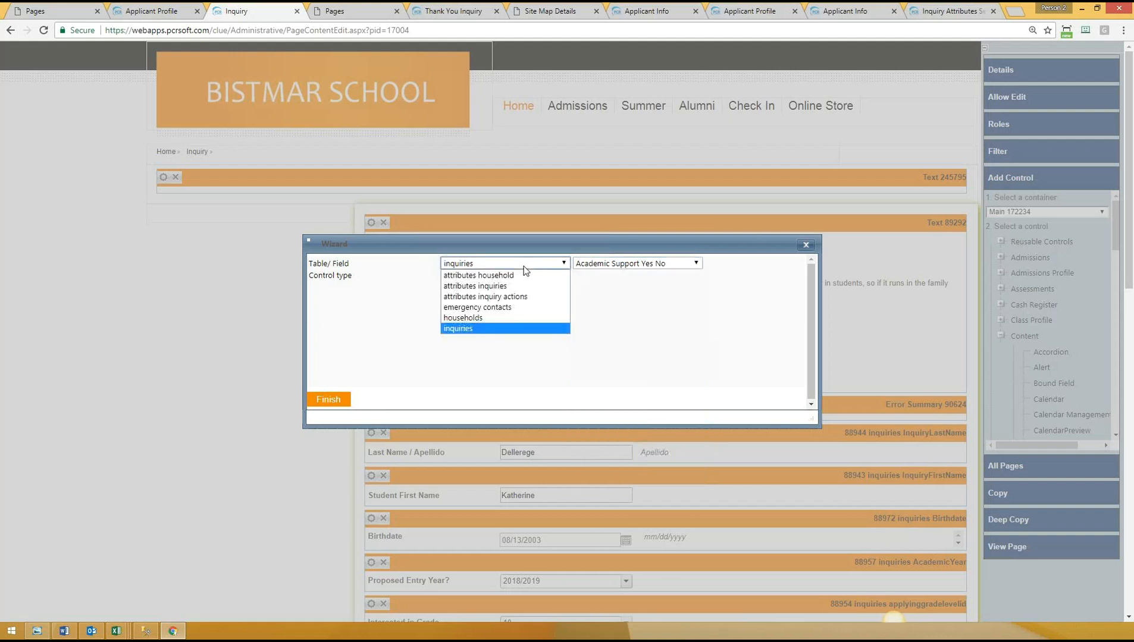
click(470, 318)
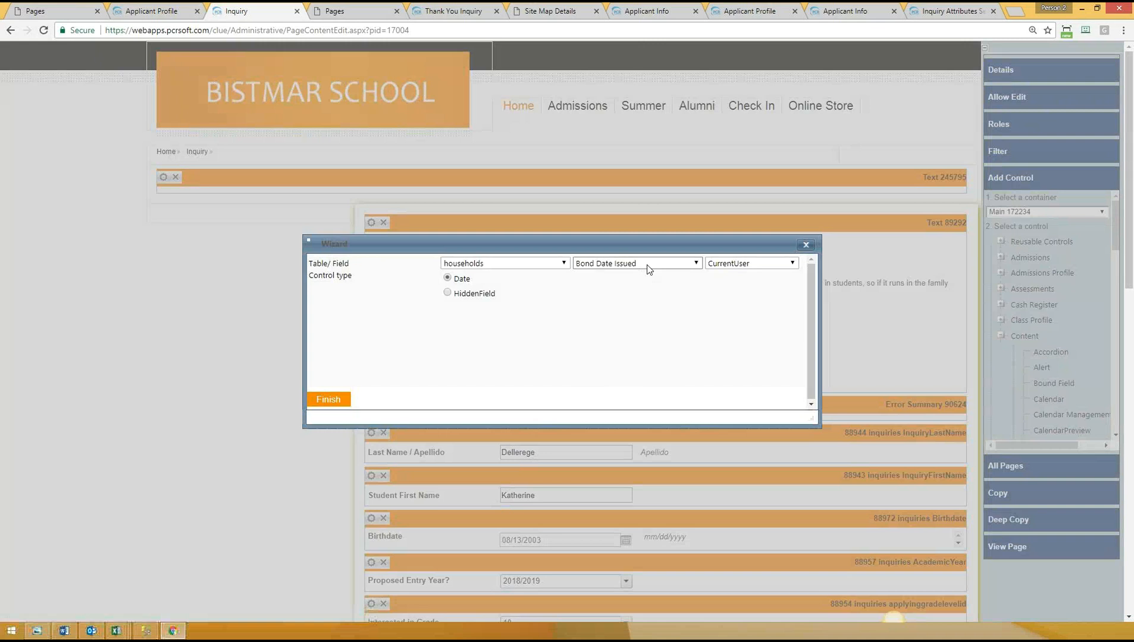
click(648, 265)
scroll(639, 377, down, 2)
scroll(638, 378, up, 2)
scroll(632, 365, down, 5)
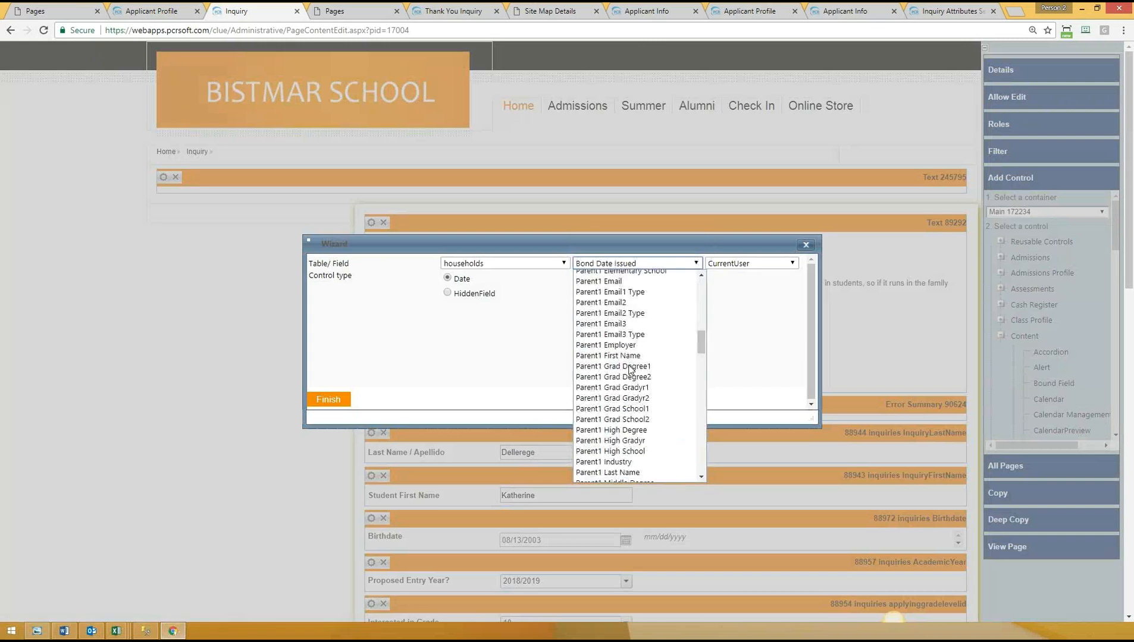
scroll(633, 362, down, 2)
scroll(639, 357, down, 8)
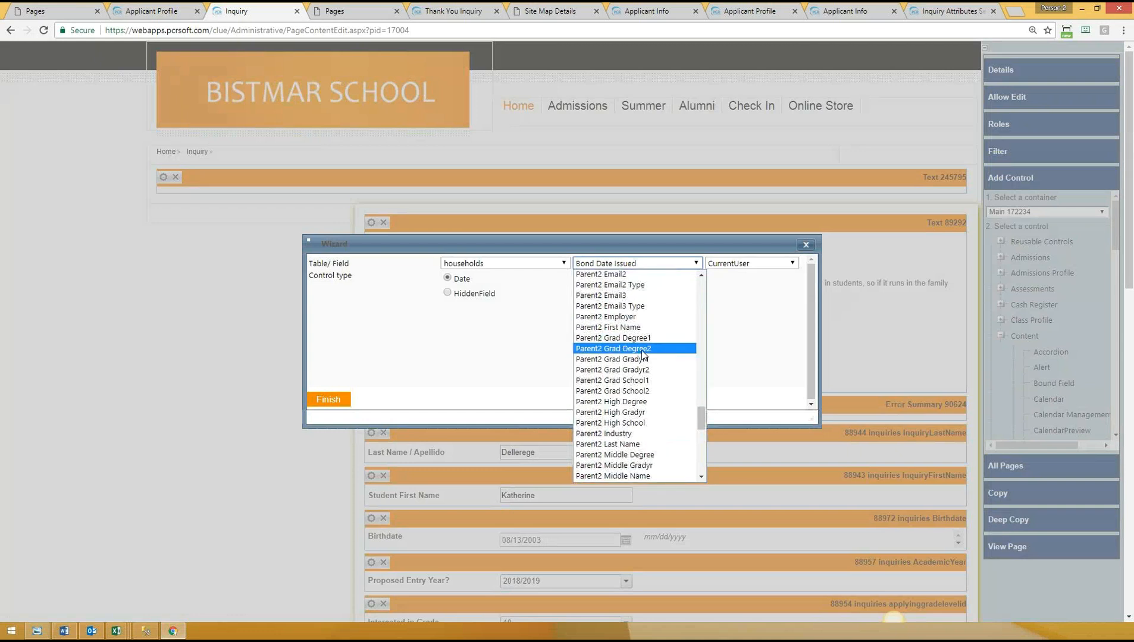
scroll(643, 351, down, 10)
scroll(642, 360, up, 20)
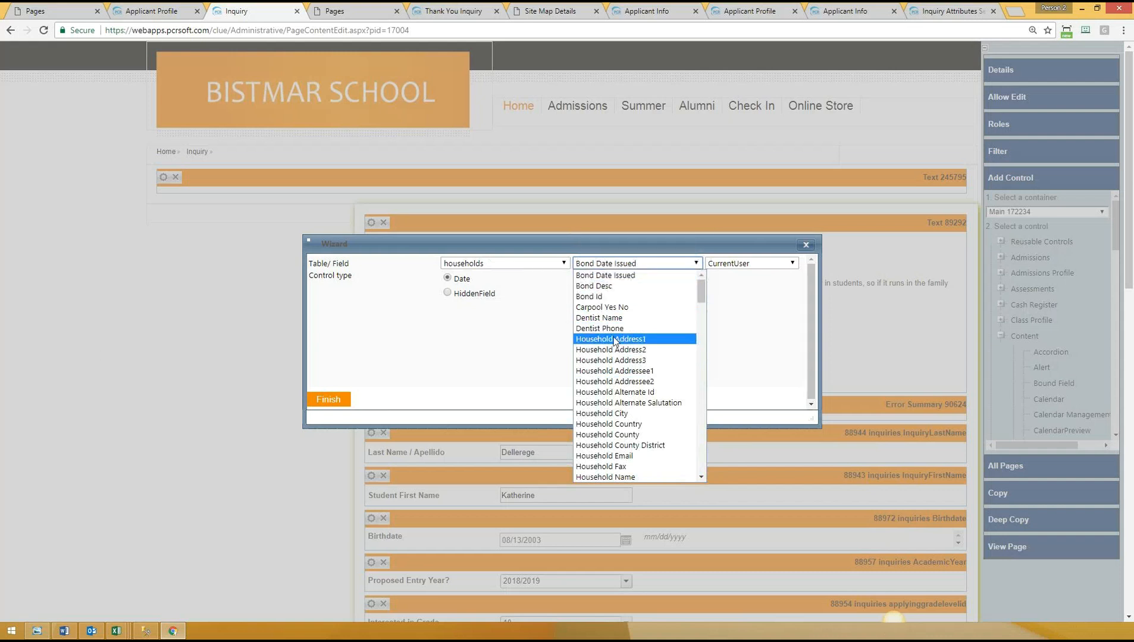
click(613, 340)
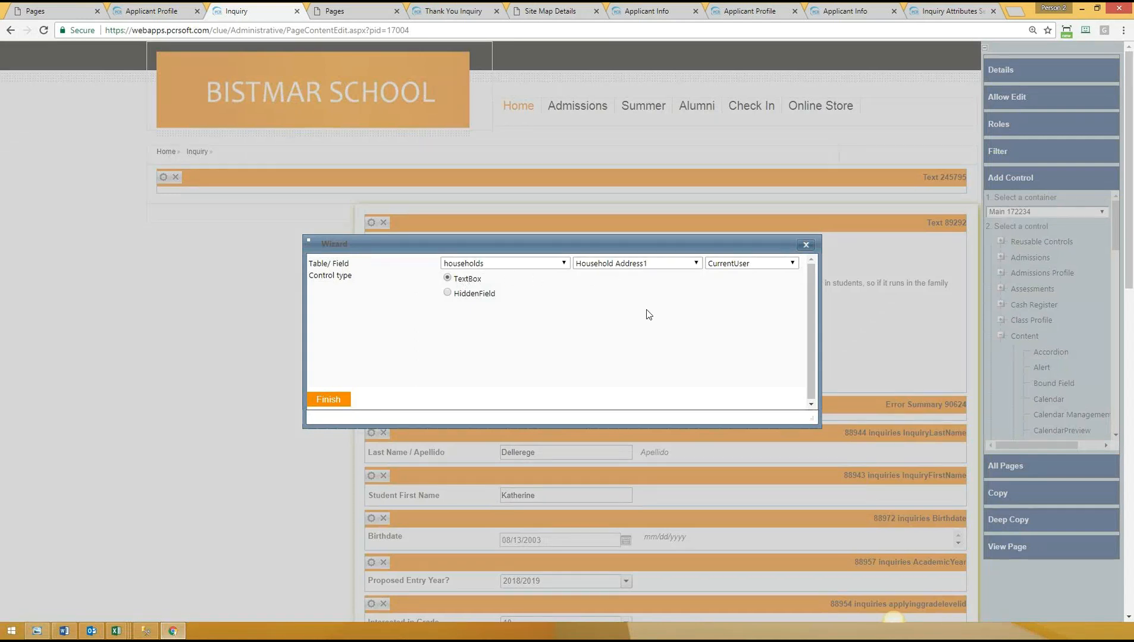
click(340, 399)
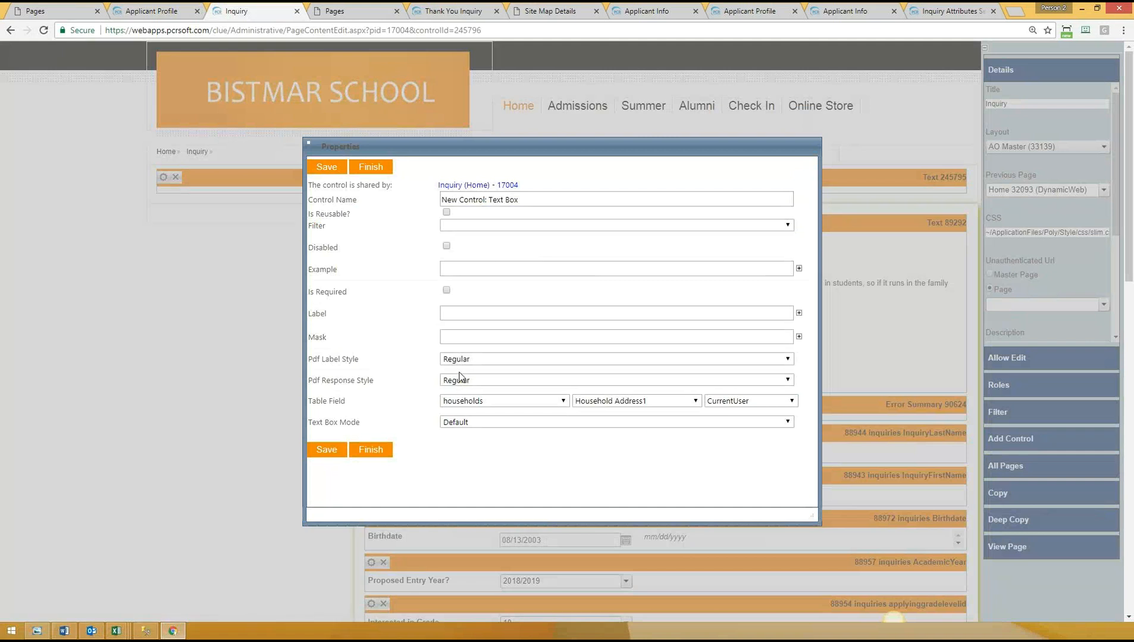
Step: Label the new text box "Address for Webinar" and make it a required field
click(533, 317)
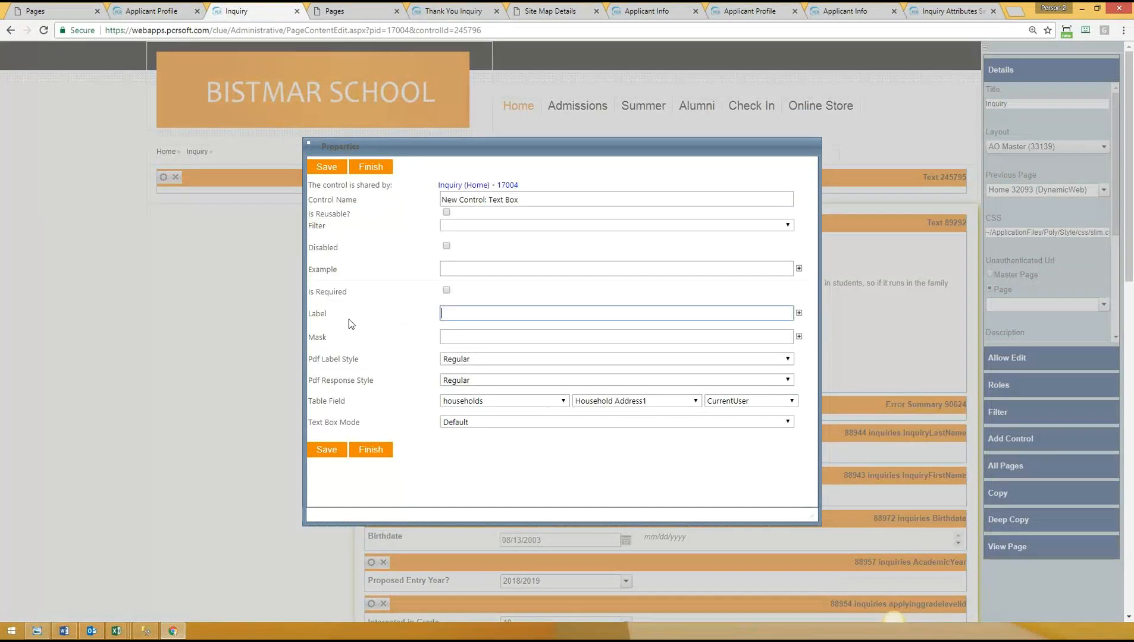
text(Address for Webinar)
click(388, 305)
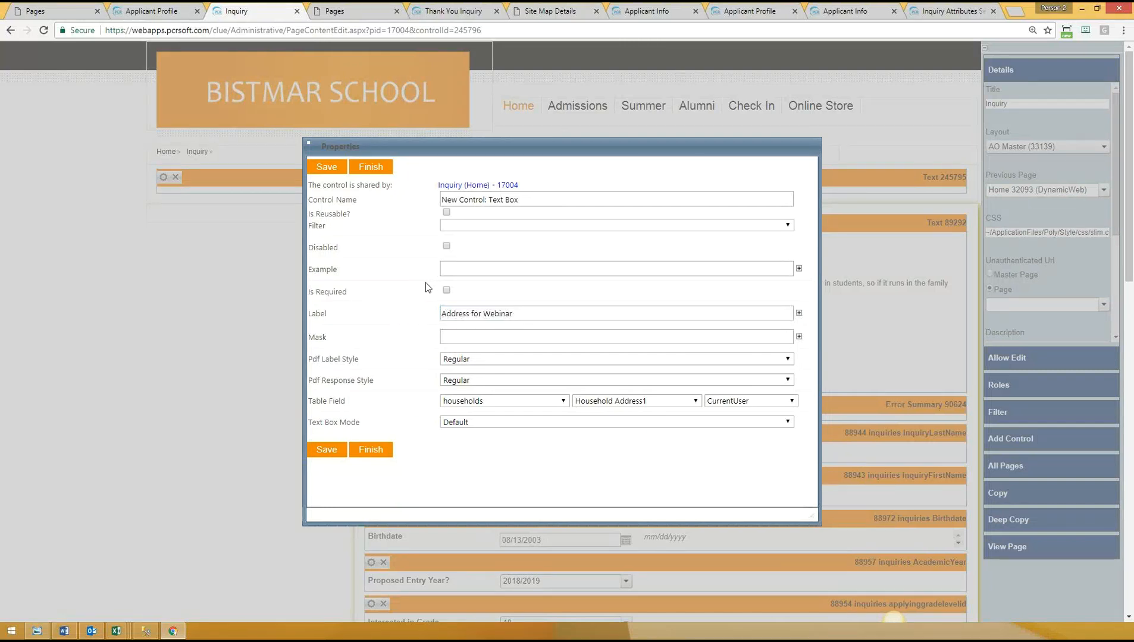
click(446, 290)
Step: Enter a sample street address as the text box's example text
click(489, 269)
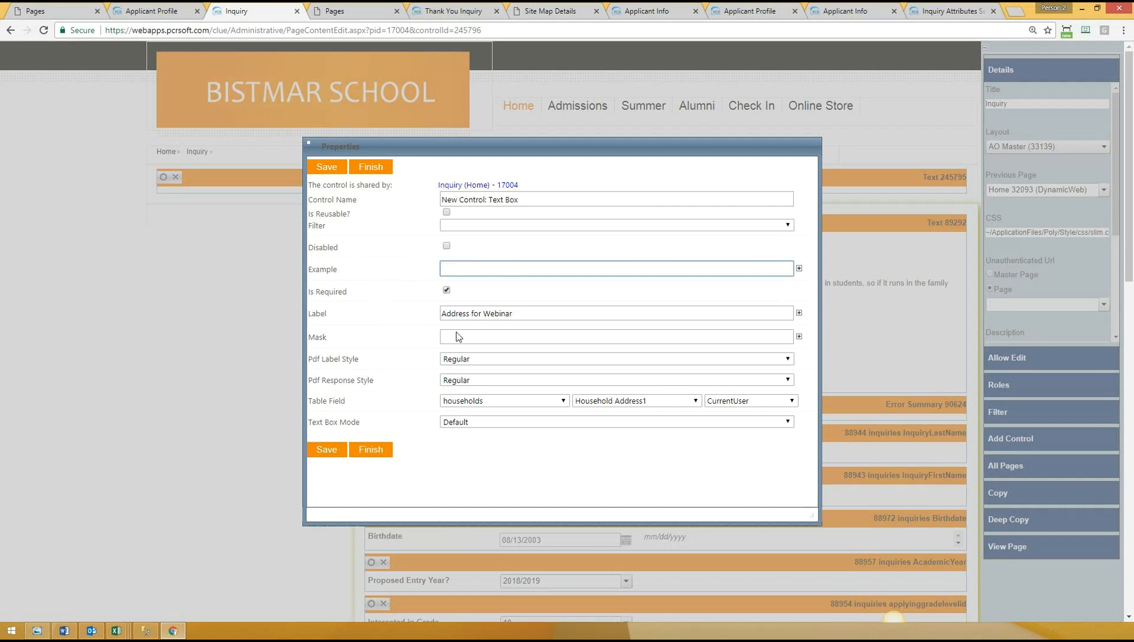
text(1)
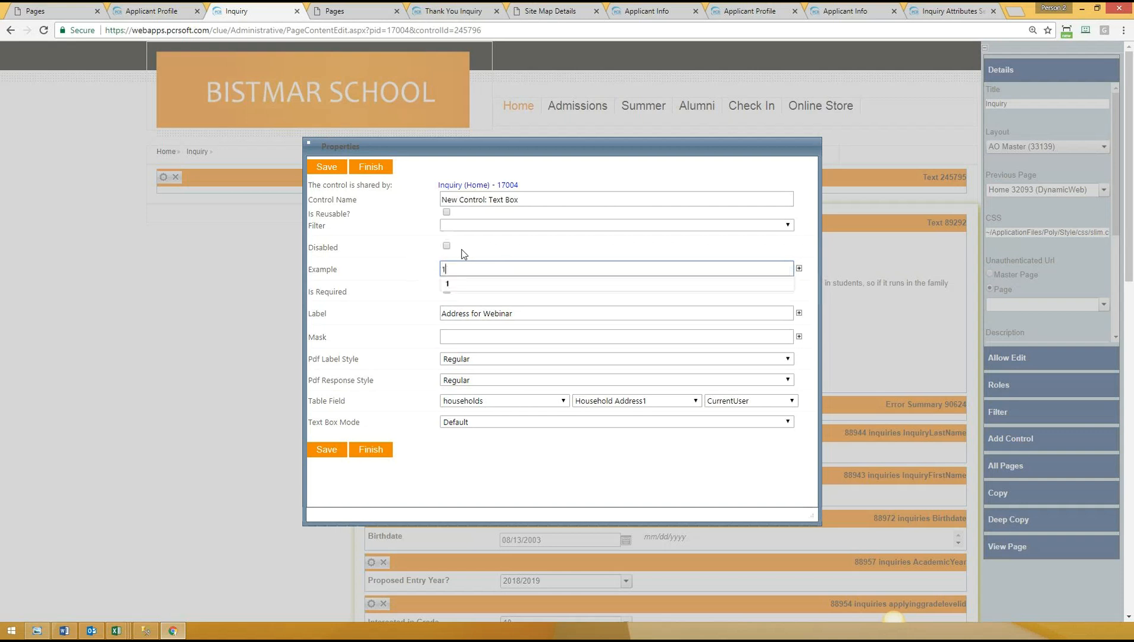
text(23 Choke )
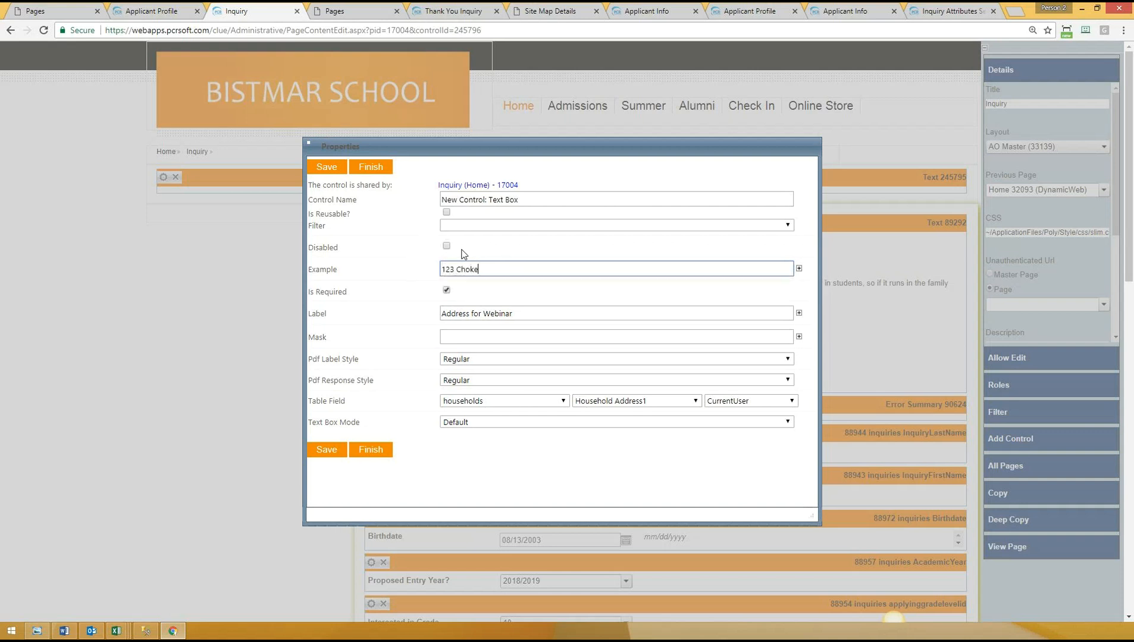
text(Cherry St.)
click(375, 352)
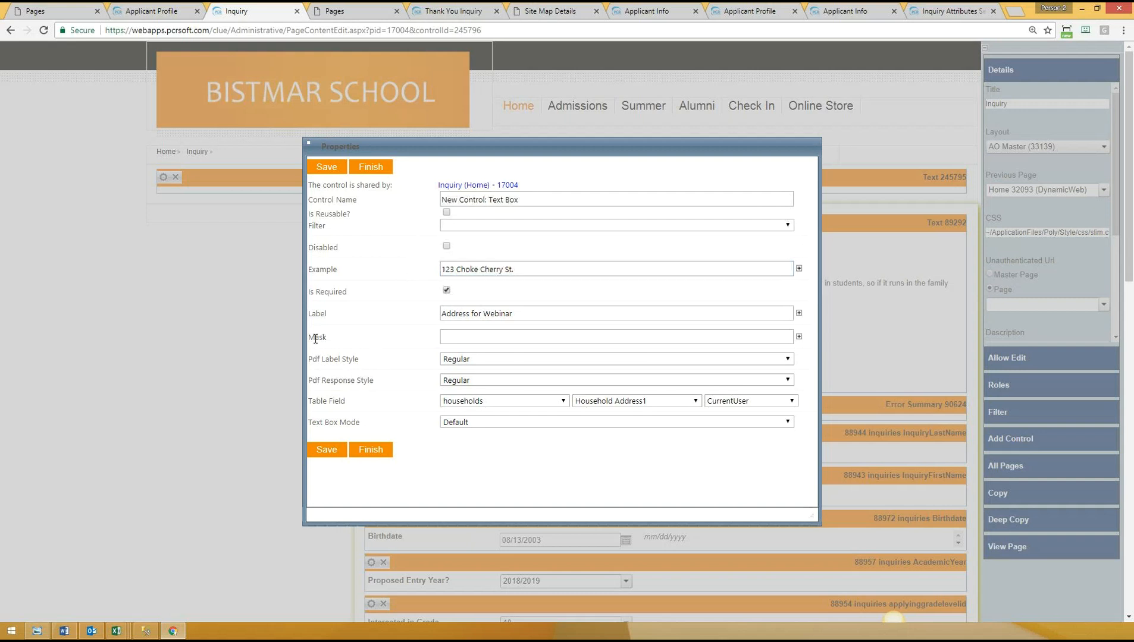
Step: Try the phone number mask (###)-###-#### on the text box and clear it again
drag(307, 338, 358, 342)
click(466, 336)
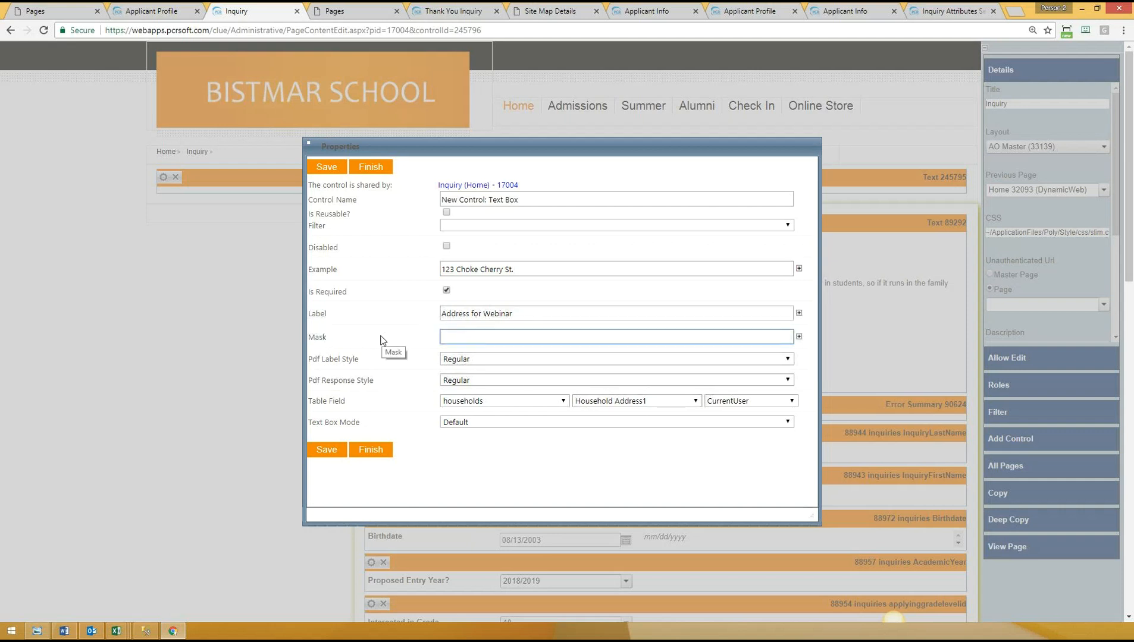
text(()
text(###)
text()=)
text(-)
text(###)
text(-####)
key(ctrl+a)
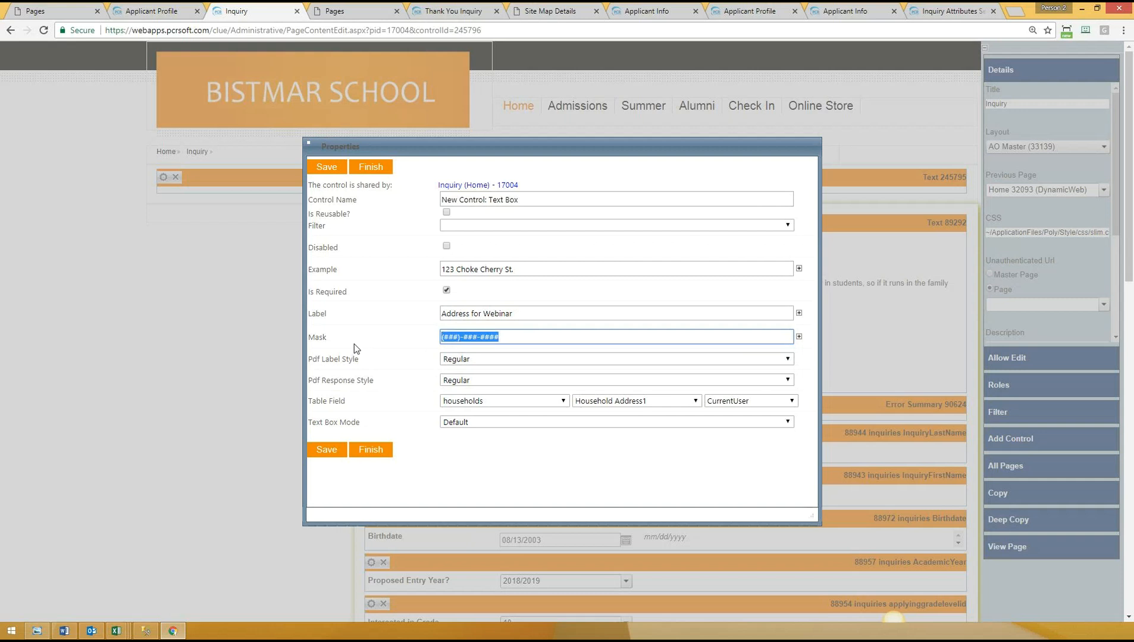
key(BackSpace)
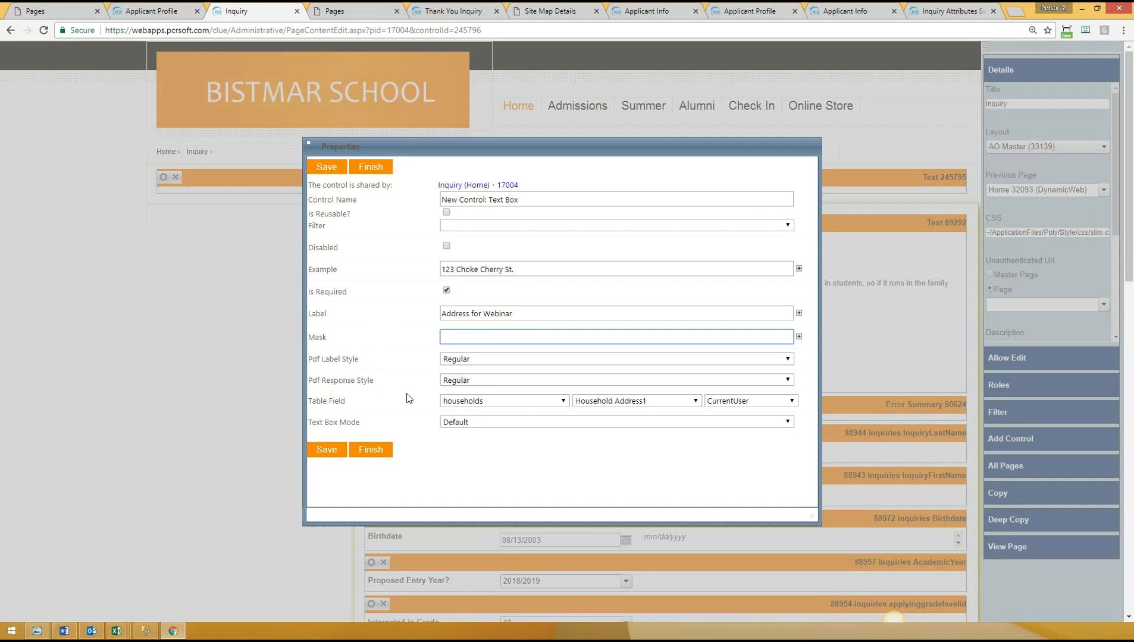
click(498, 447)
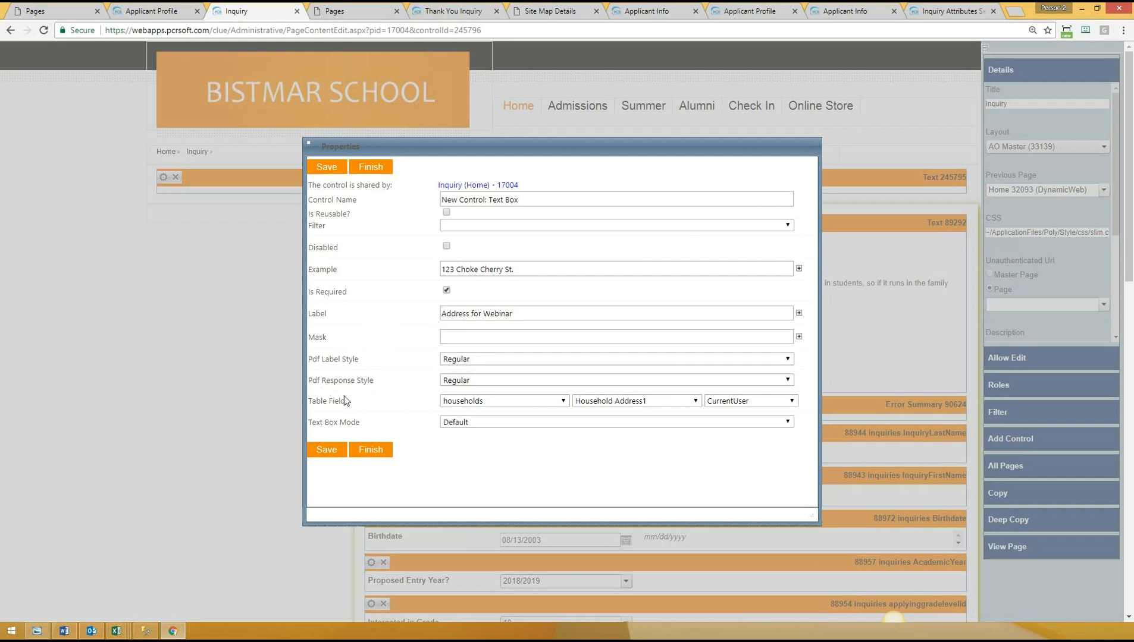
Step: Review the Text Box Mode options, keep Default, and save the new control's properties
drag(316, 423, 374, 425)
click(376, 422)
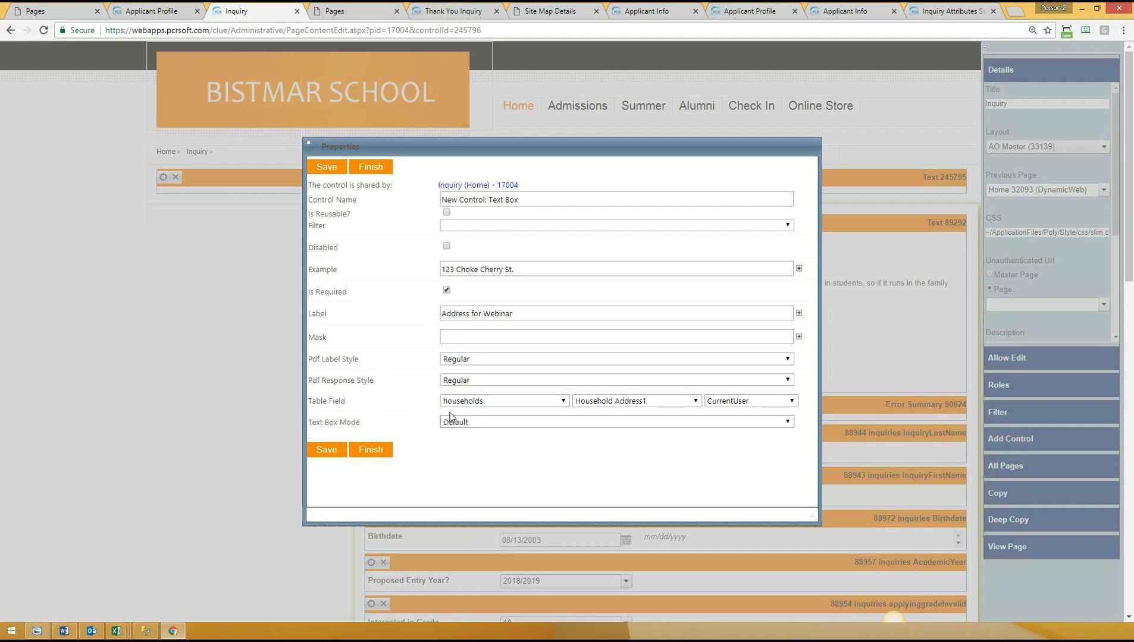
click(447, 422)
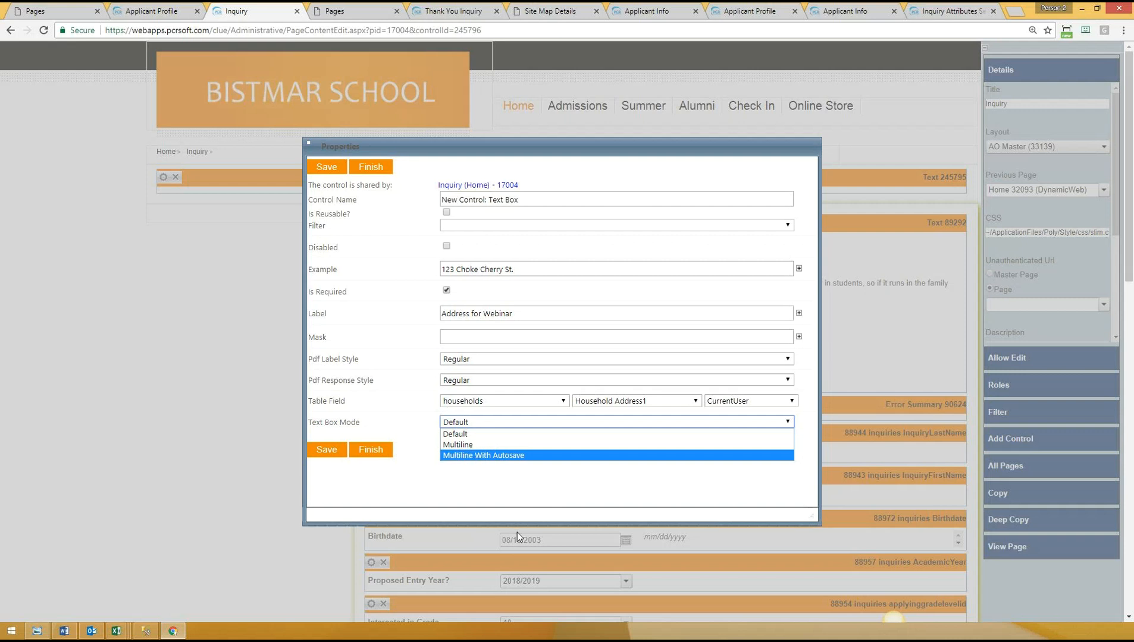
click(346, 418)
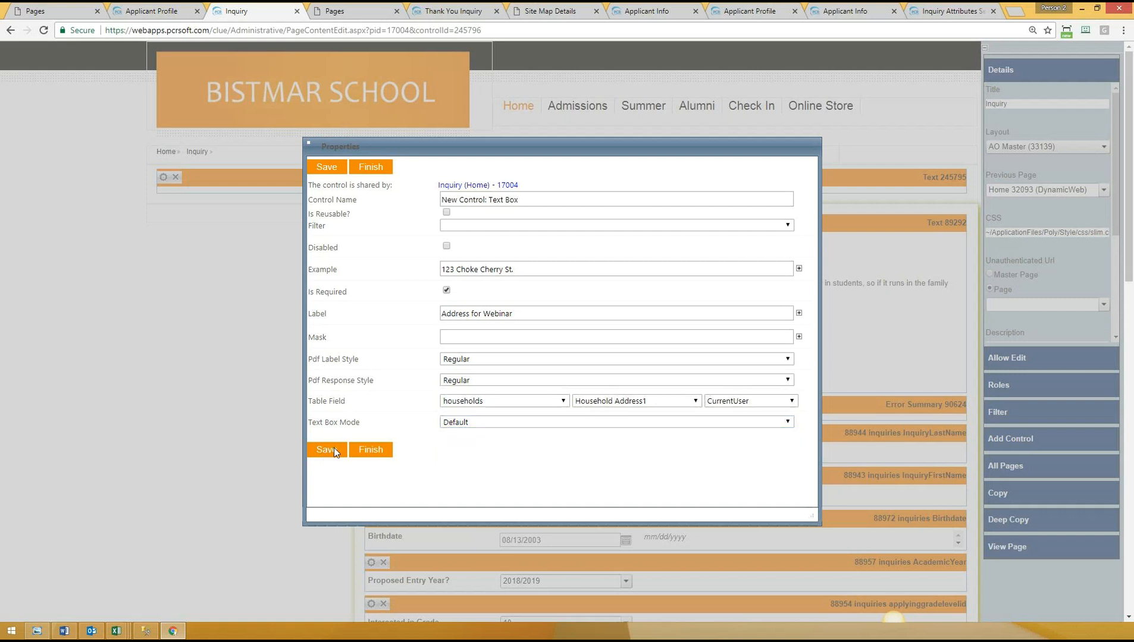
click(333, 447)
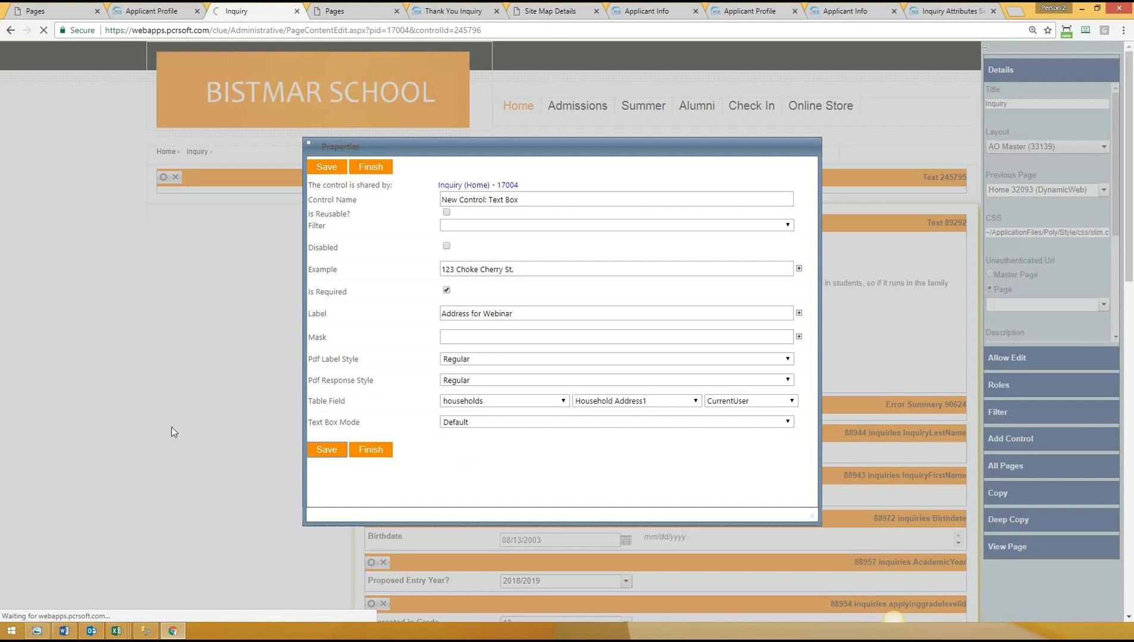
Step: Check the Address for Webinar control at the end of the page, make it optional, and save its properties
scroll(212, 357, down, 15)
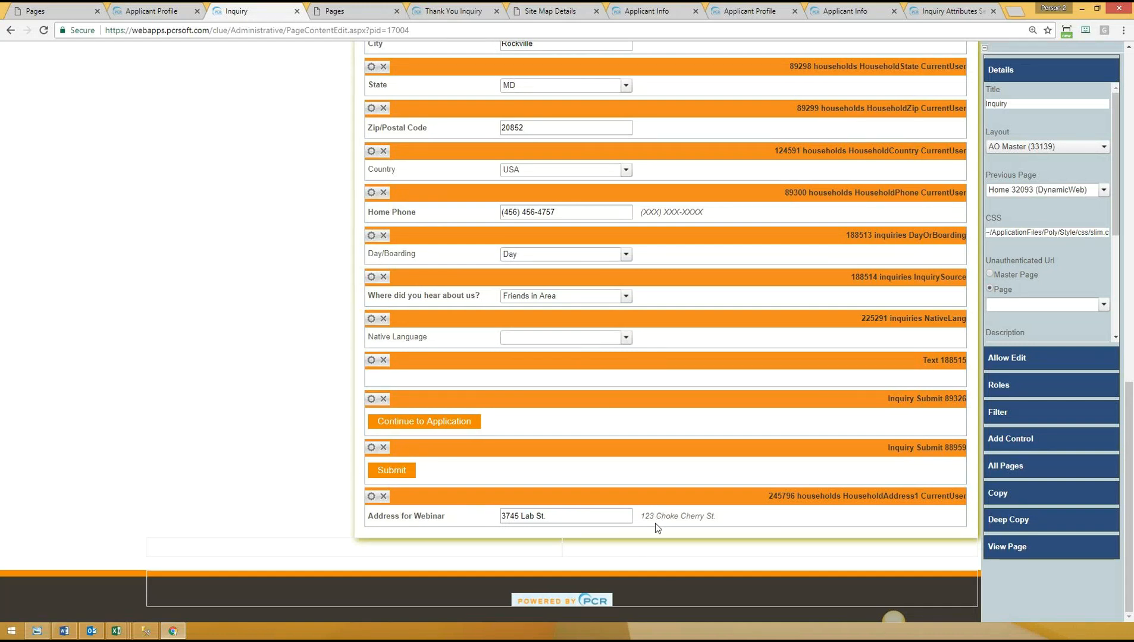
drag(641, 516, 760, 516)
click(754, 515)
click(370, 496)
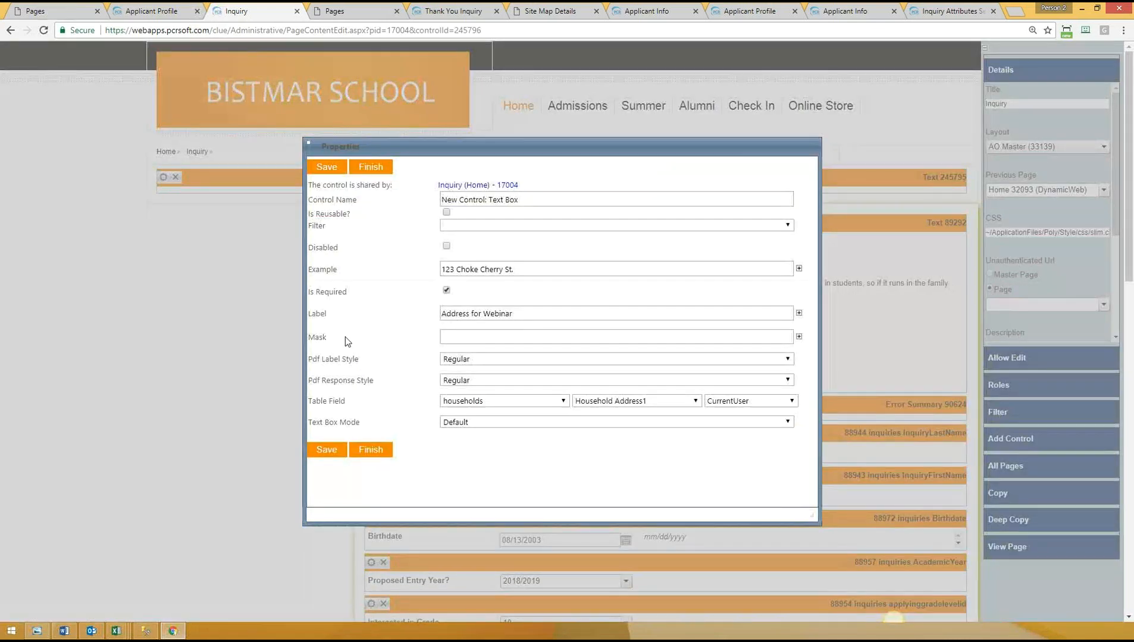
click(447, 291)
click(315, 449)
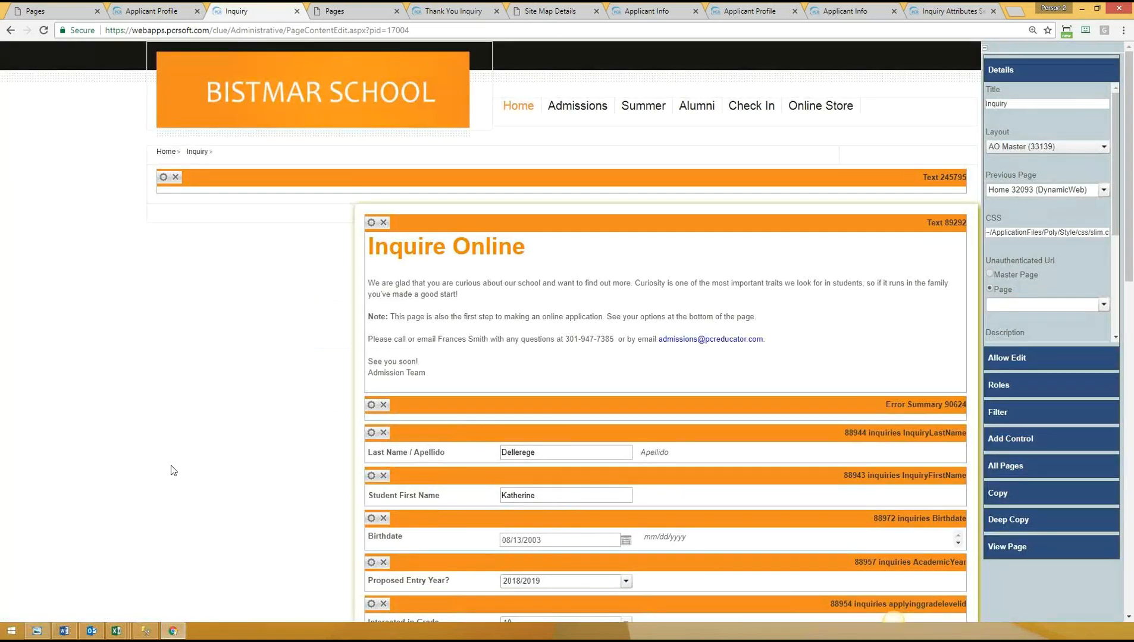
Step: Examine the properties of the Proposed Entry Year control, including its selectable academic years, and save them without changes
scroll(172, 470, down, 2)
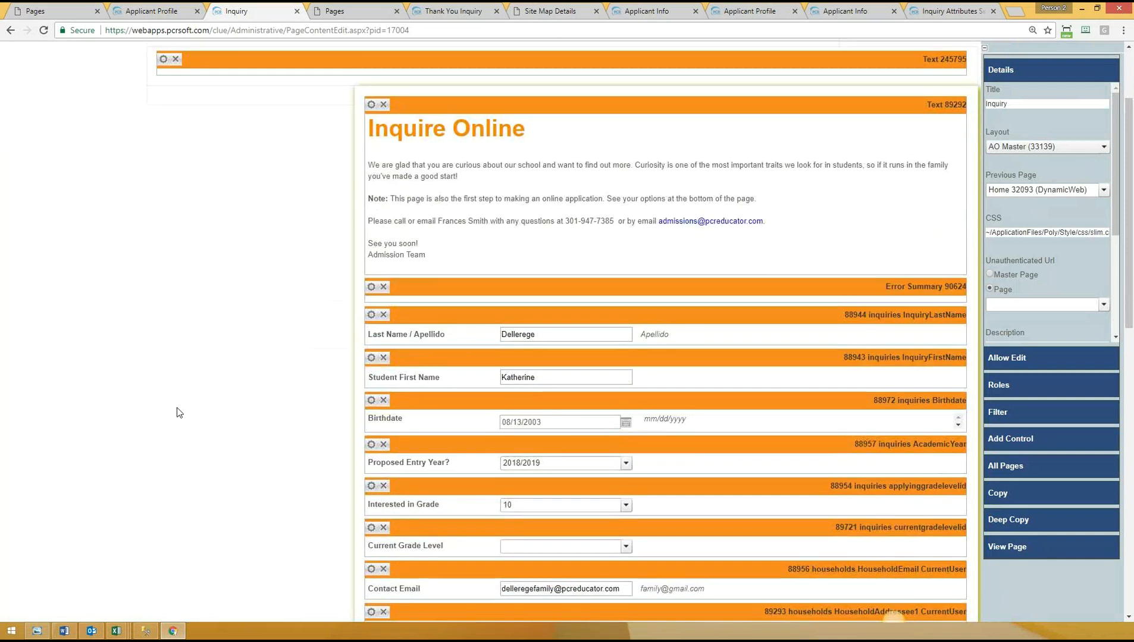
scroll(176, 406, down, 5)
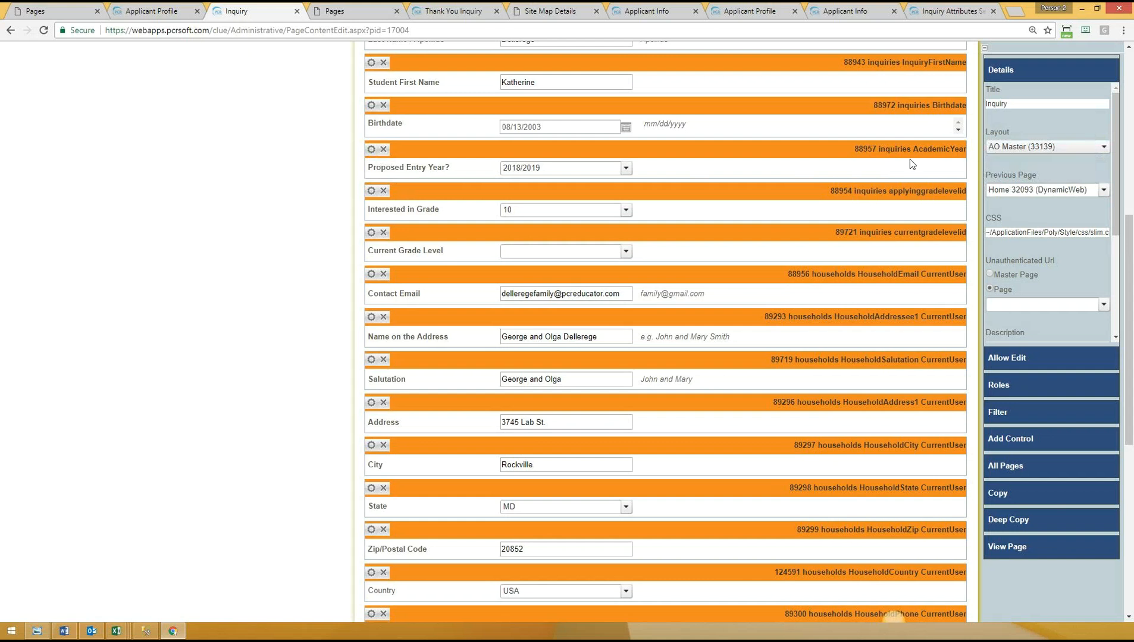
click(371, 149)
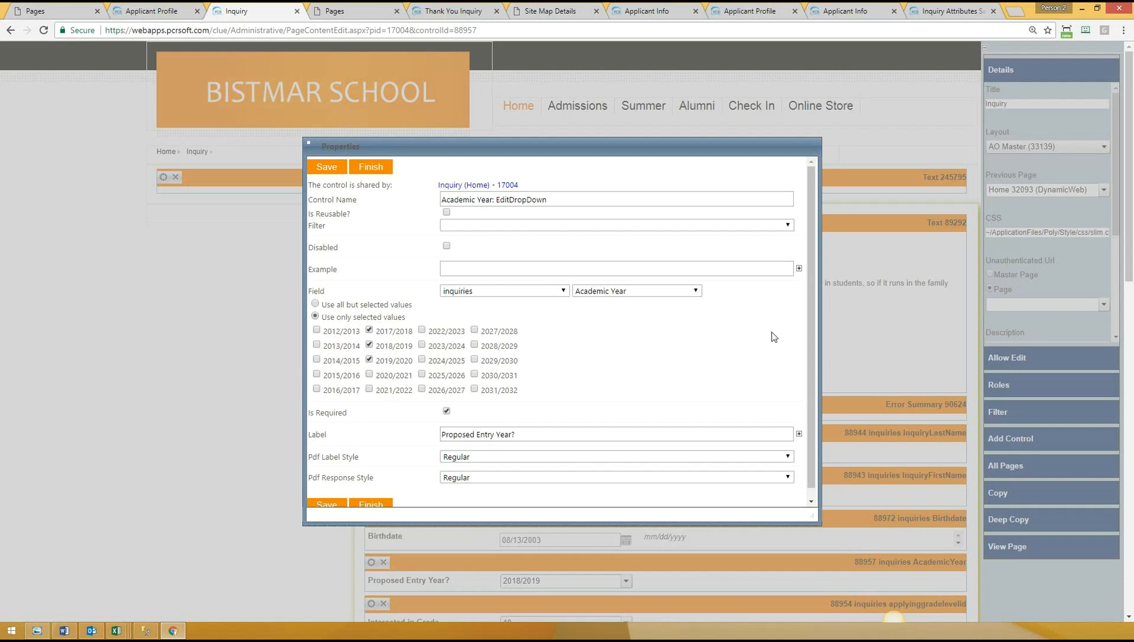
scroll(762, 343, down, 1)
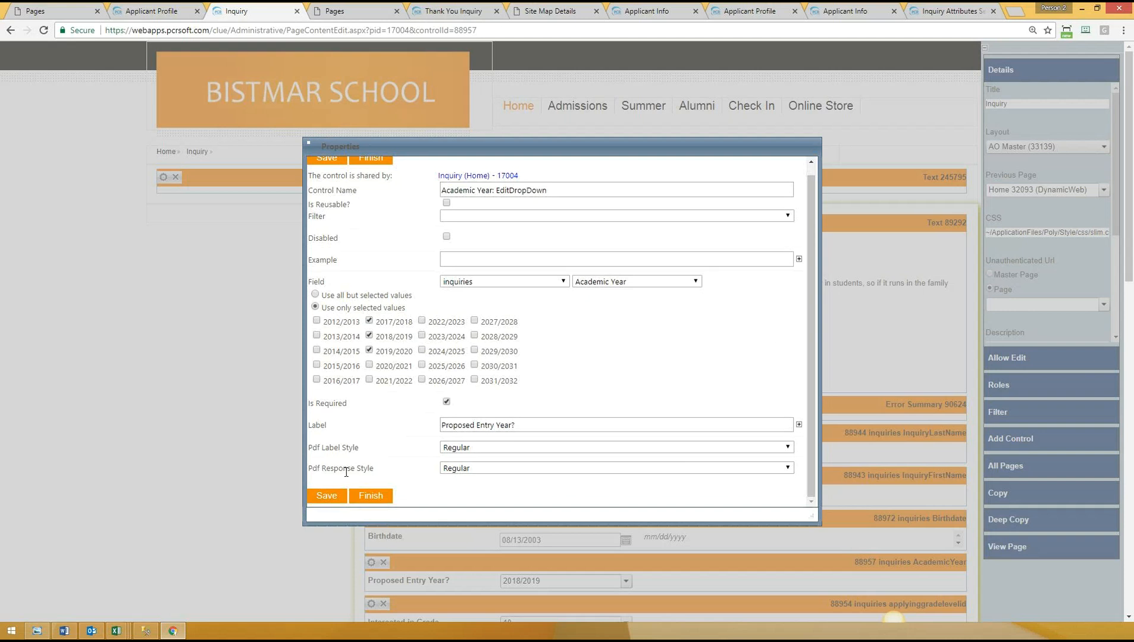
click(327, 497)
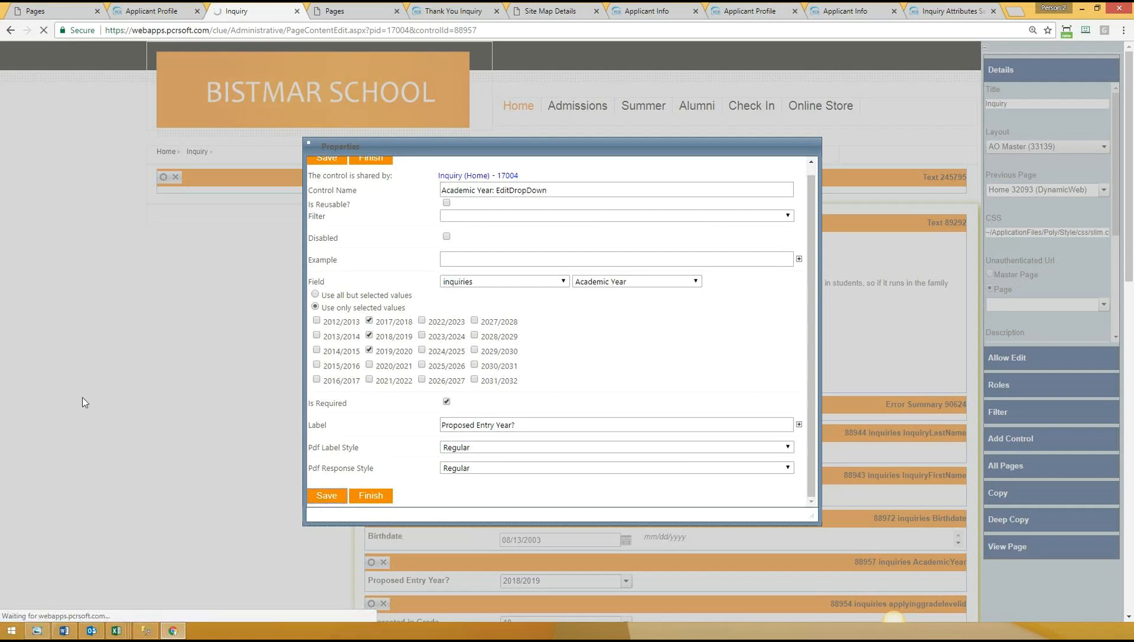
Step: Delete the Address for Webinar control from the end of the Inquiry page
scroll(202, 394, down, 14)
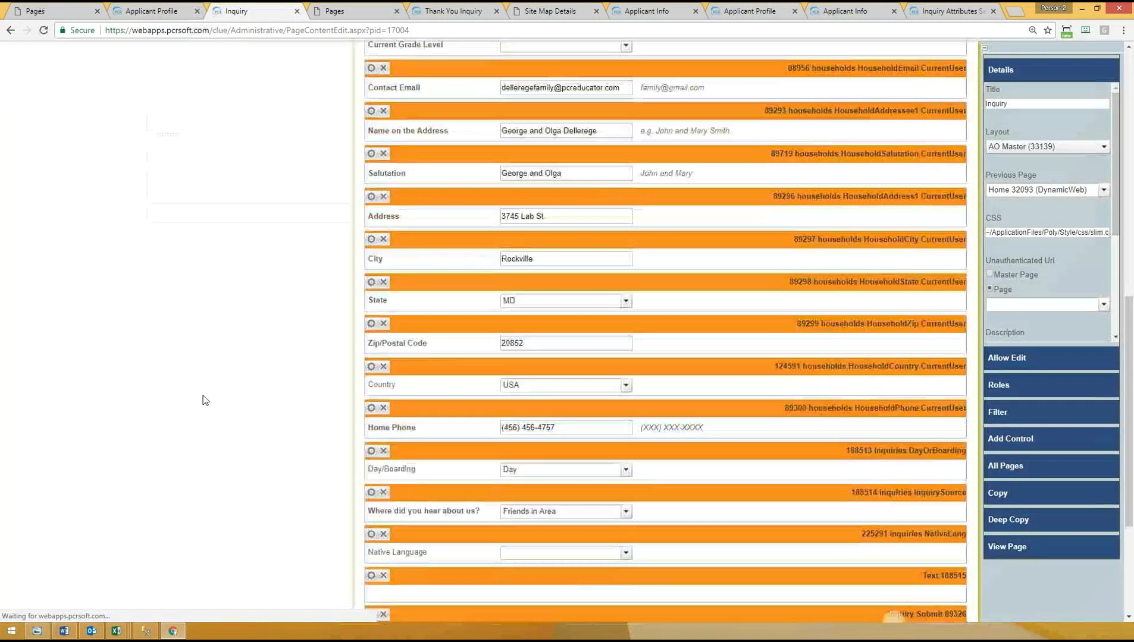
click(384, 497)
click(605, 95)
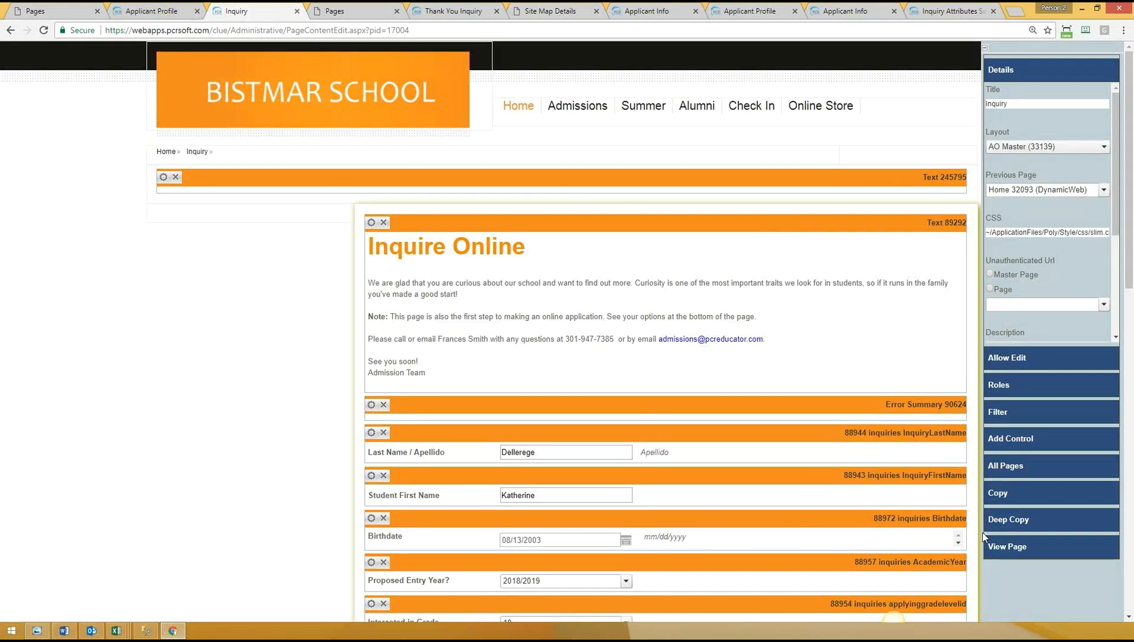
Step: Preview the Inquiry page as visitors see it and return to content editing
click(1011, 547)
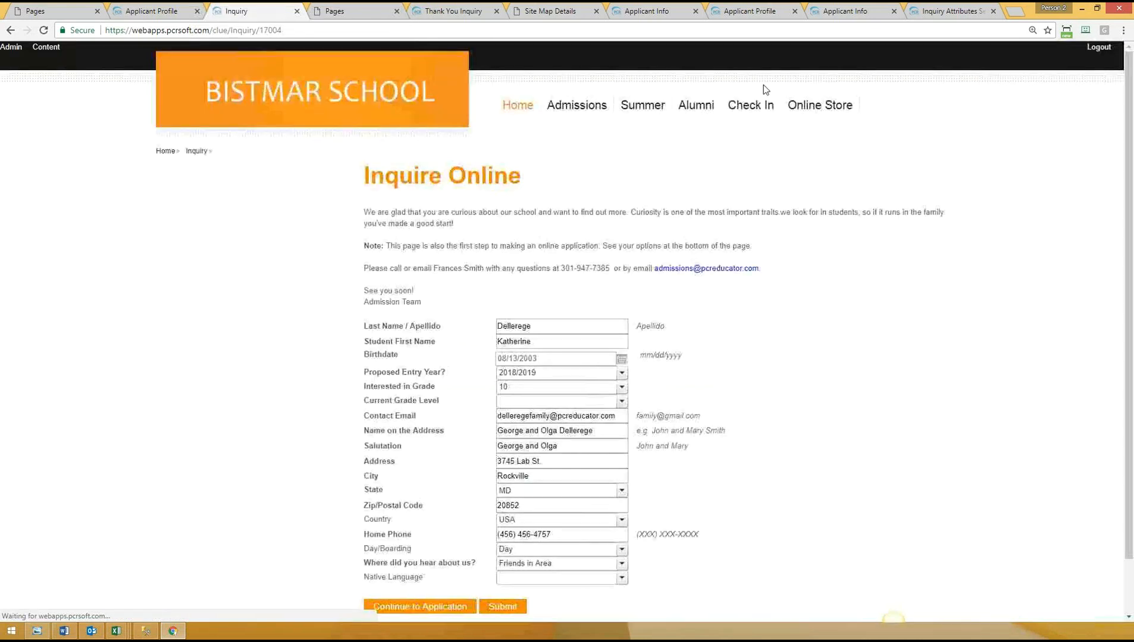
click(55, 50)
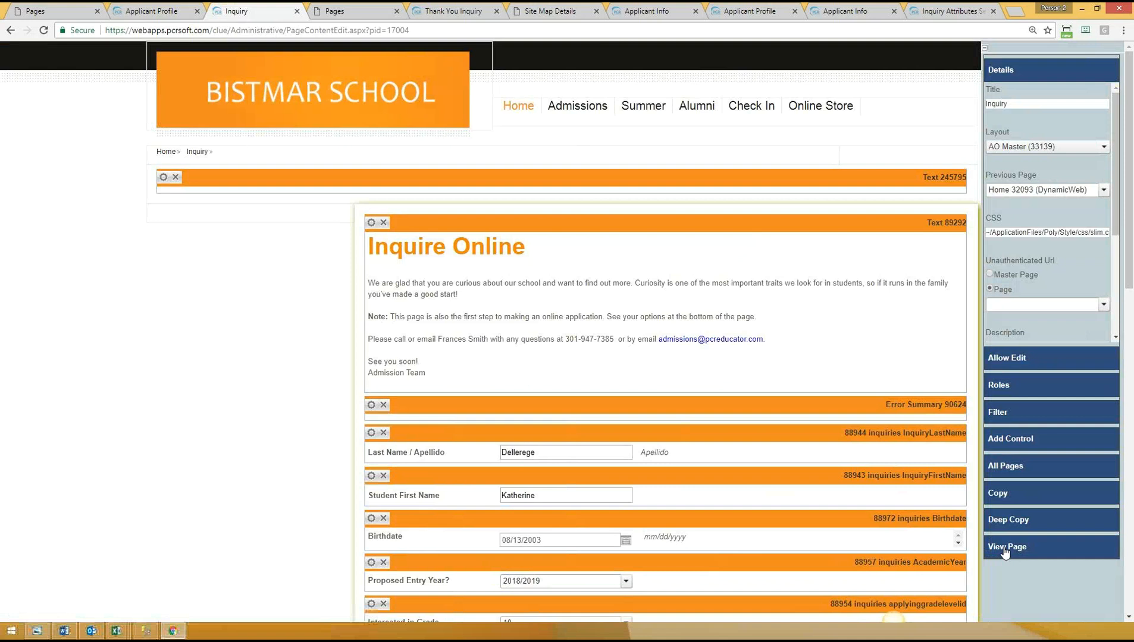
click(1005, 547)
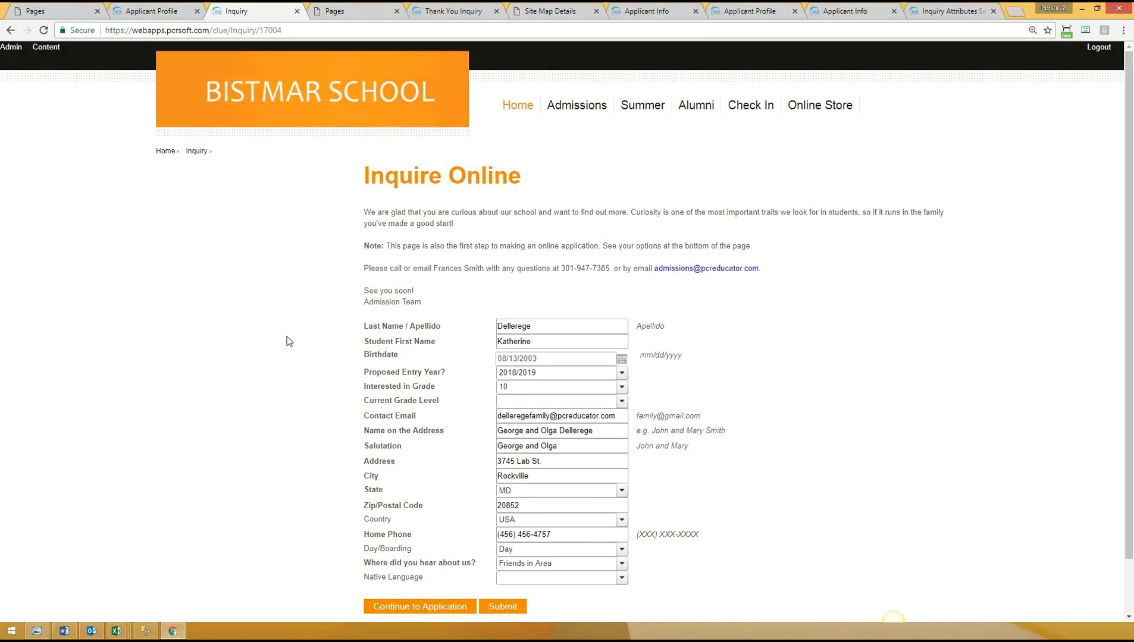
click(47, 47)
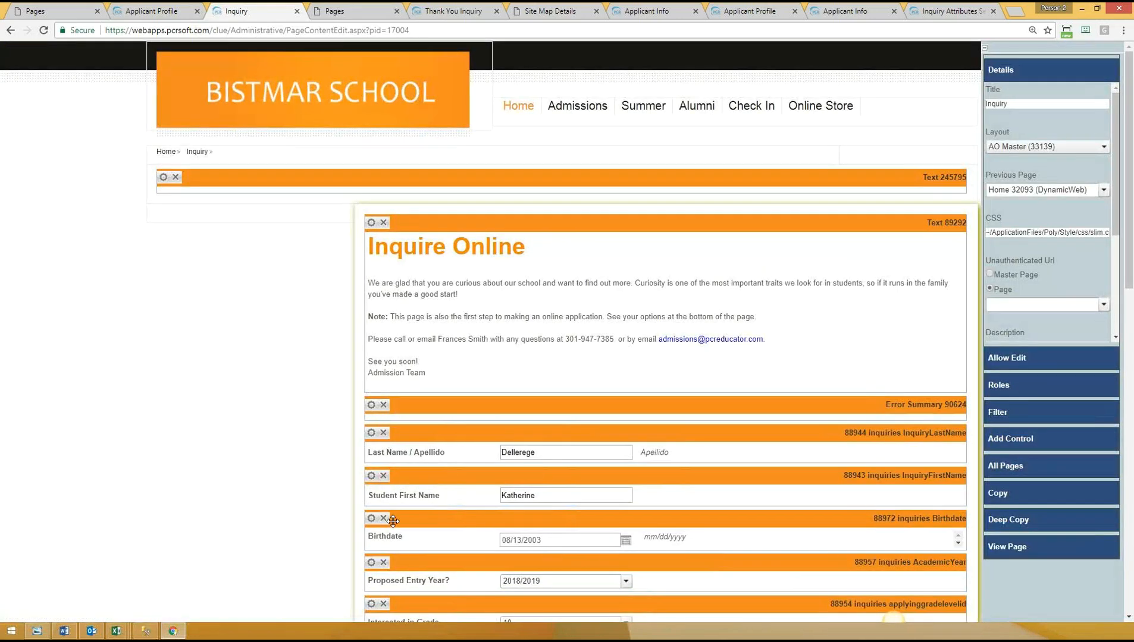
Step: Examine the properties of the Inquire Online text control, including its formatted text, and finish without changes
scroll(361, 419, down, 1)
scroll(361, 419, down, 3)
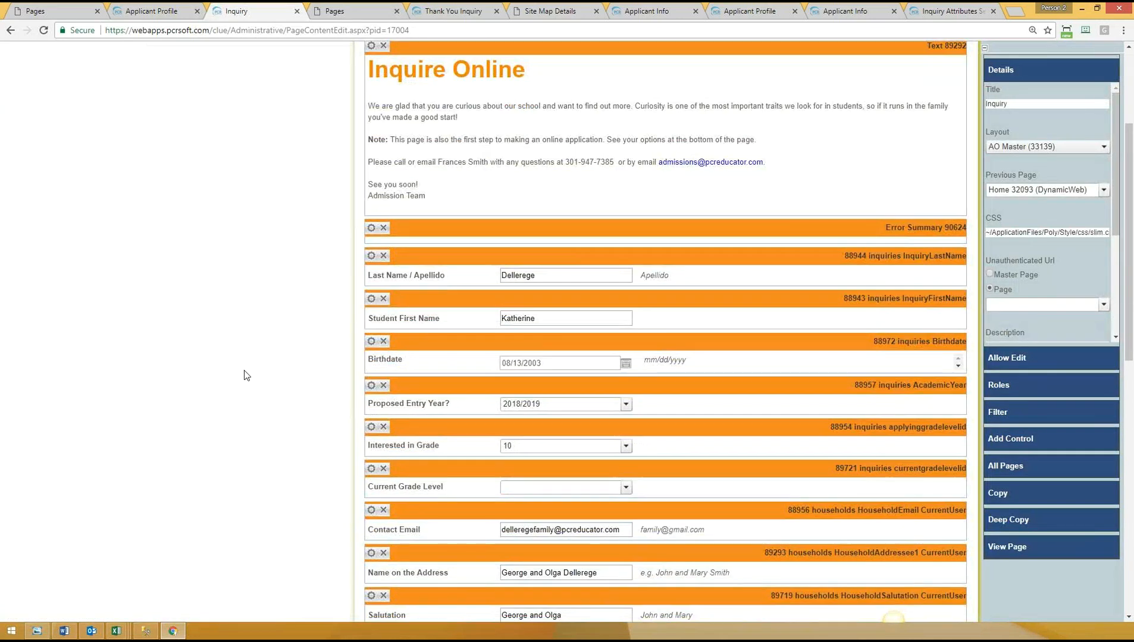
scroll(50, 322, up, 2)
drag(369, 223, 468, 280)
click(488, 307)
click(371, 164)
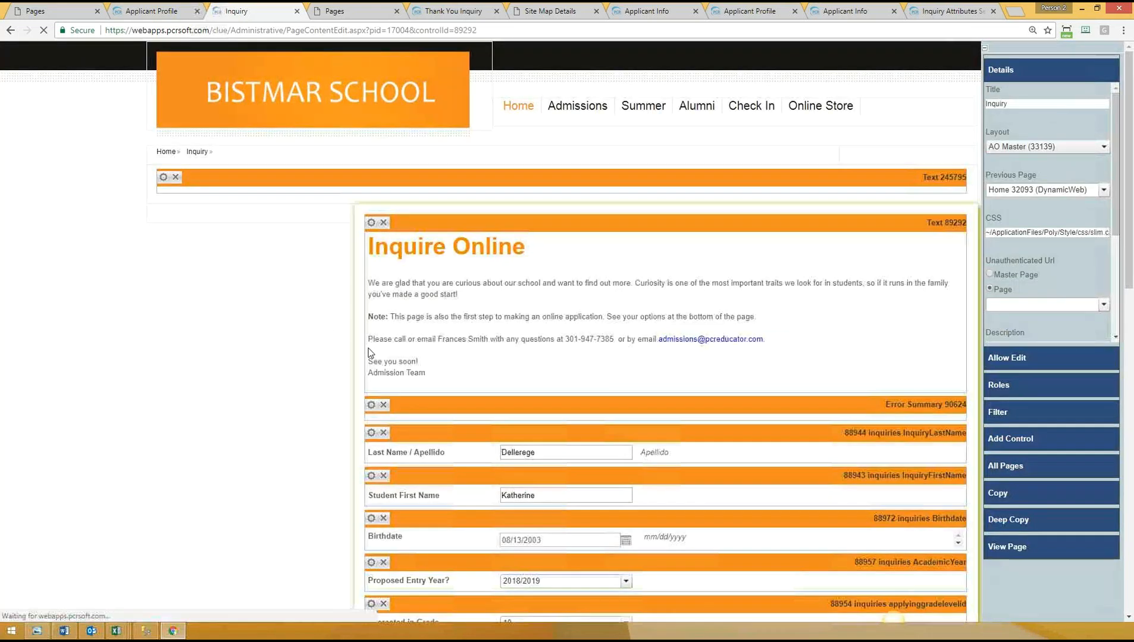
scroll(499, 422, down, 3)
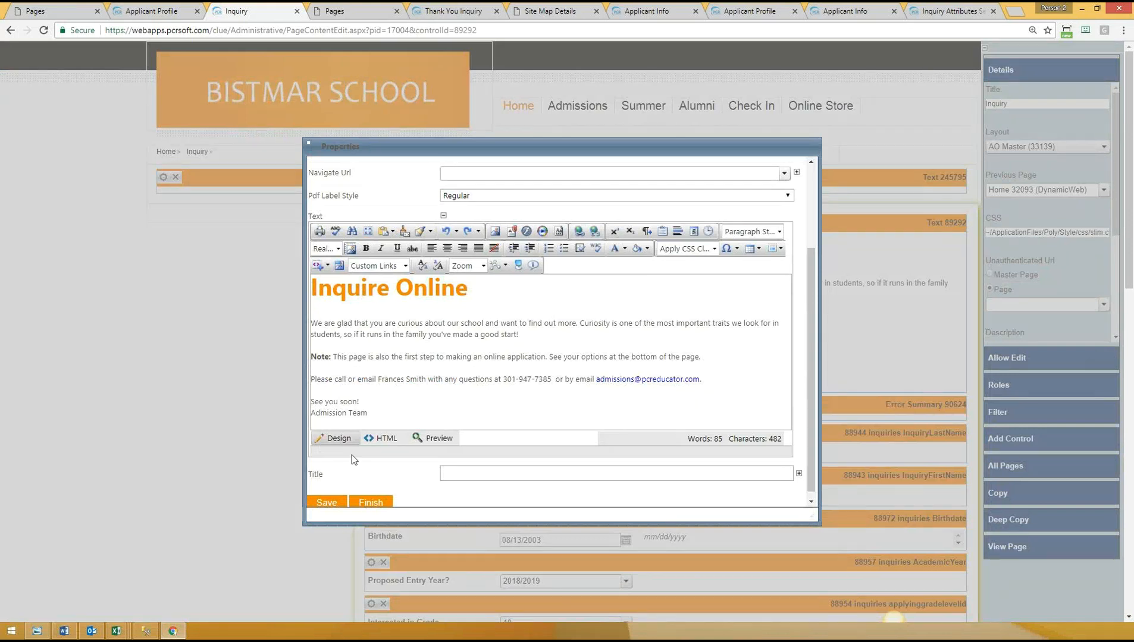
scroll(512, 327, up, 3)
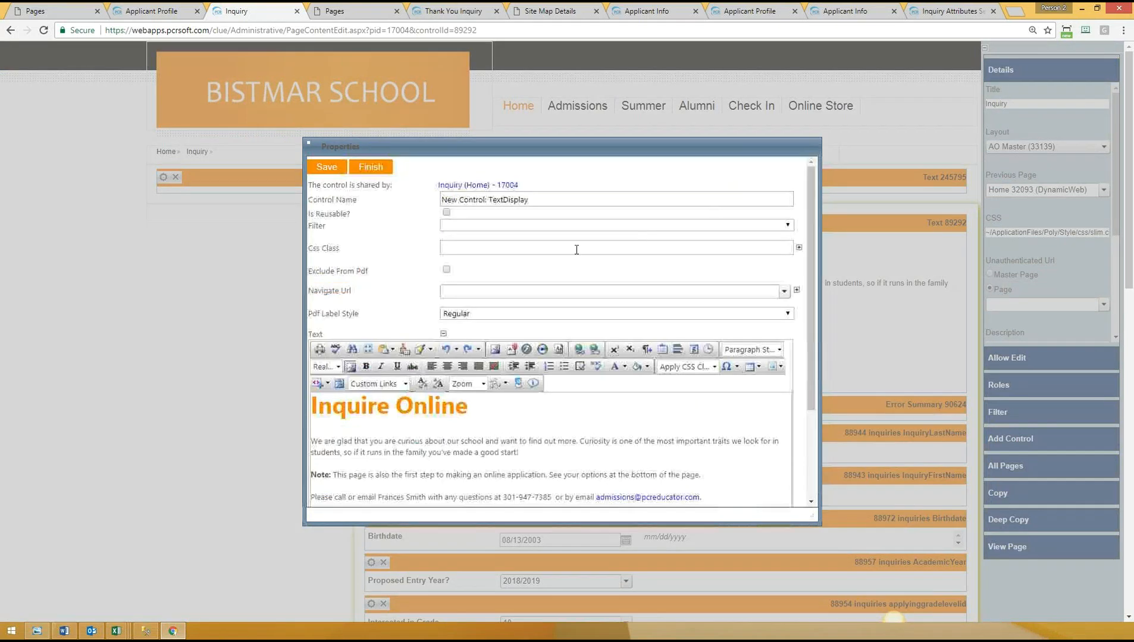
click(378, 171)
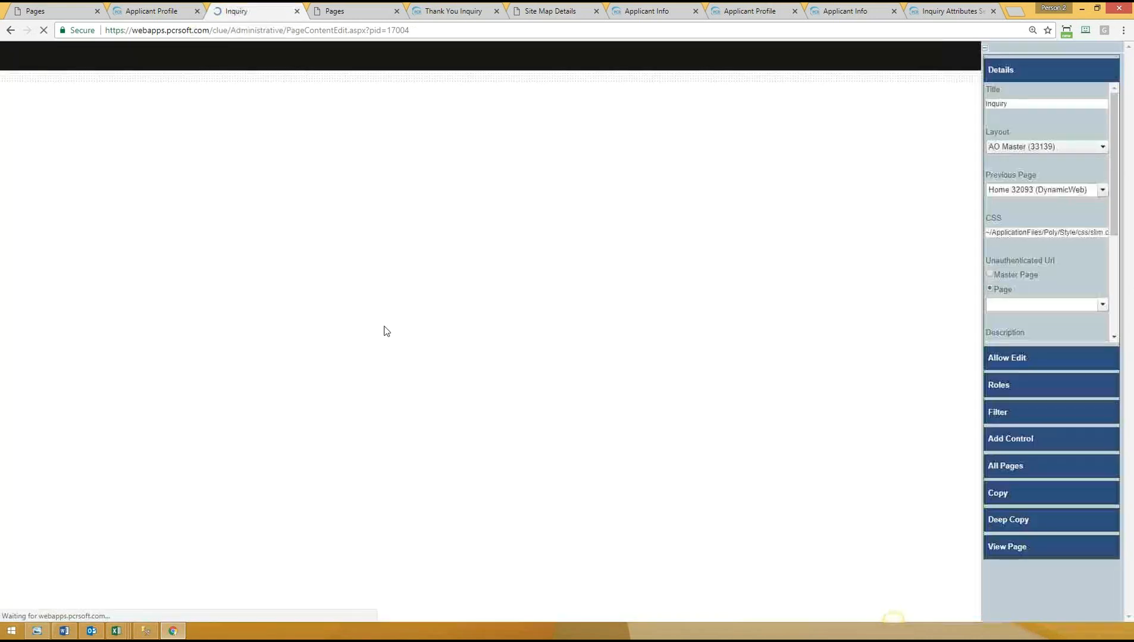
Step: Reopen the Inquire Online text control, view its introductory paragraph in the text editor, and close the properties
click(370, 224)
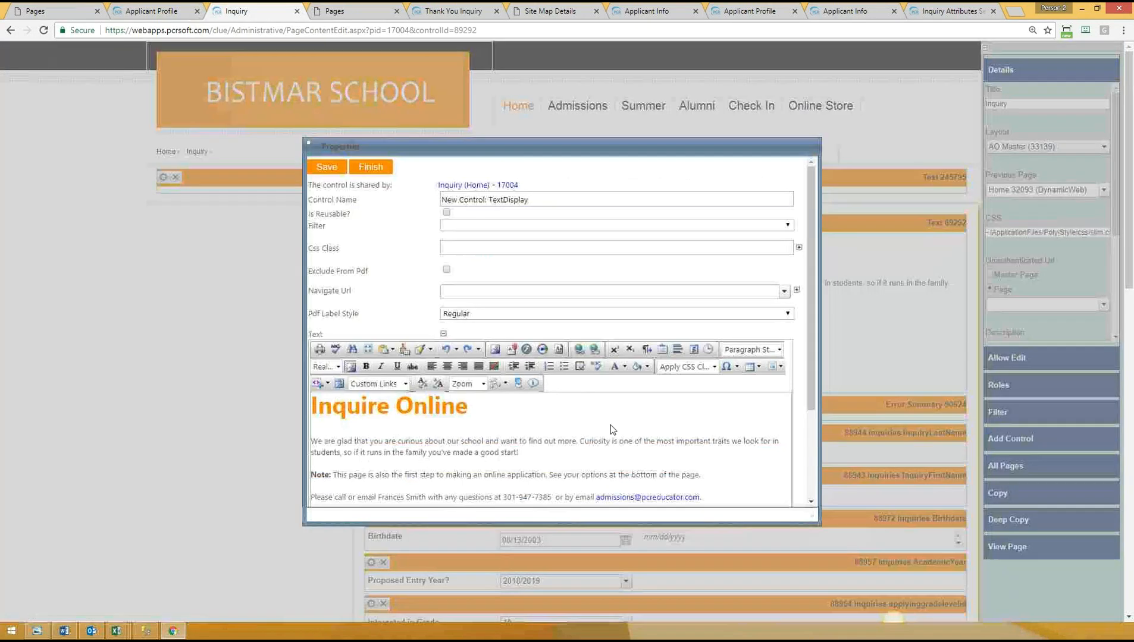
click(575, 442)
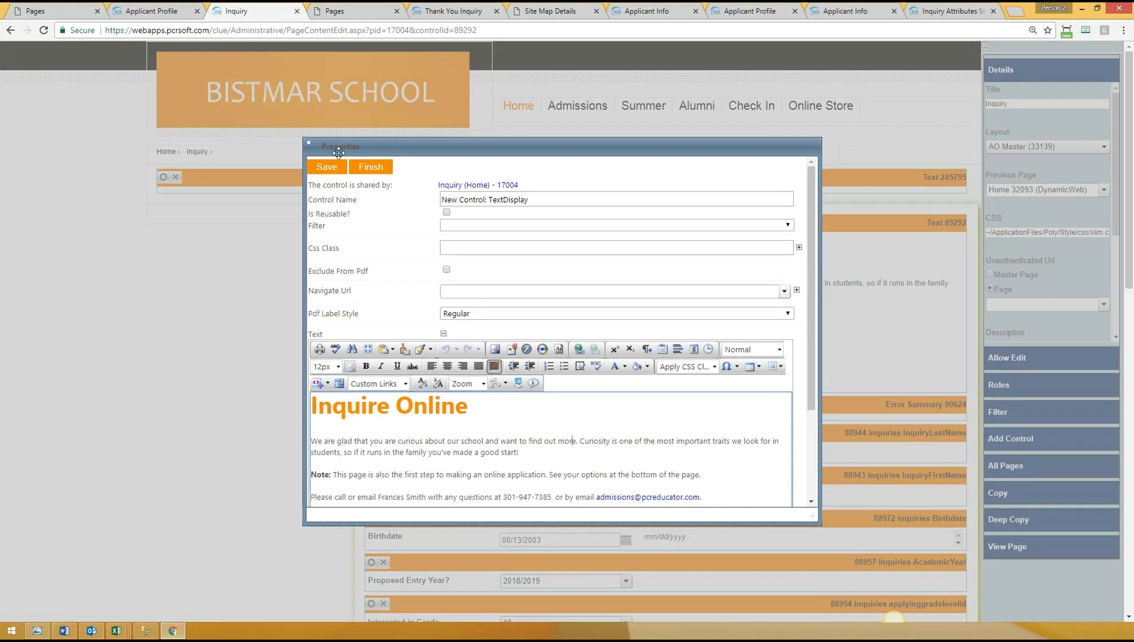
click(370, 167)
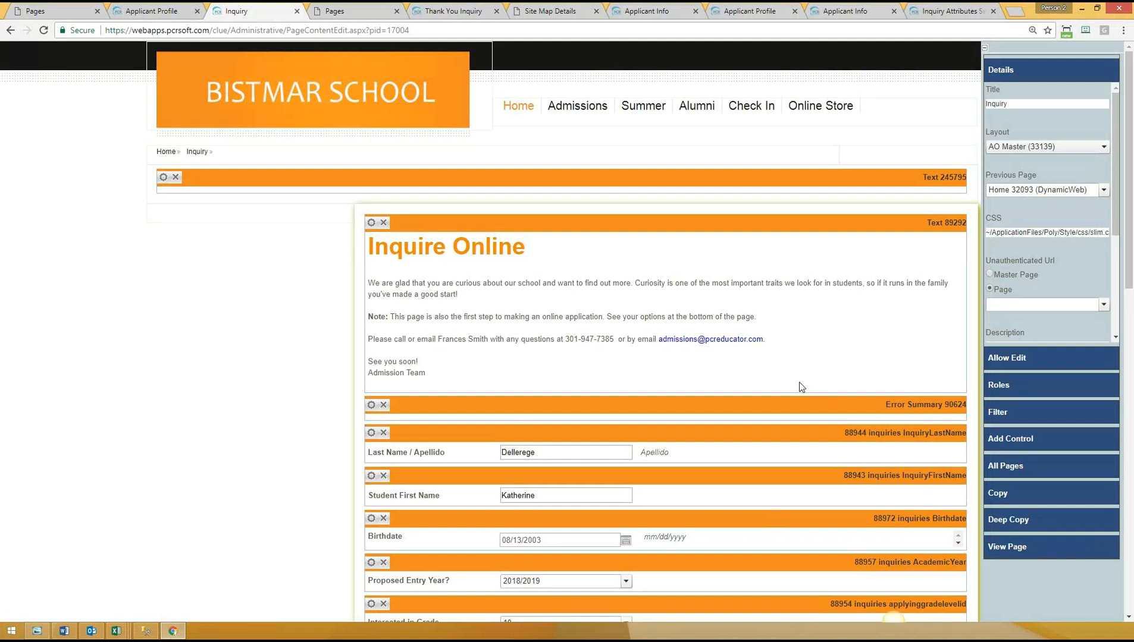
Step: View the Inquiry page as visitors see it, review its name, birthdate, grade and contact email fields, and return to content editing
click(1005, 547)
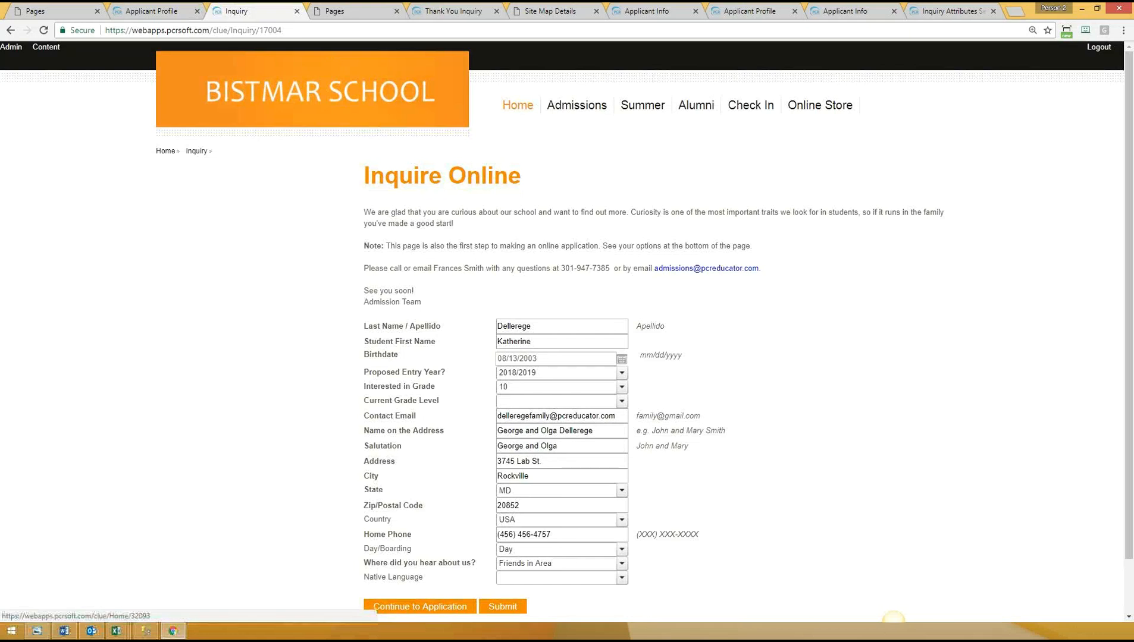
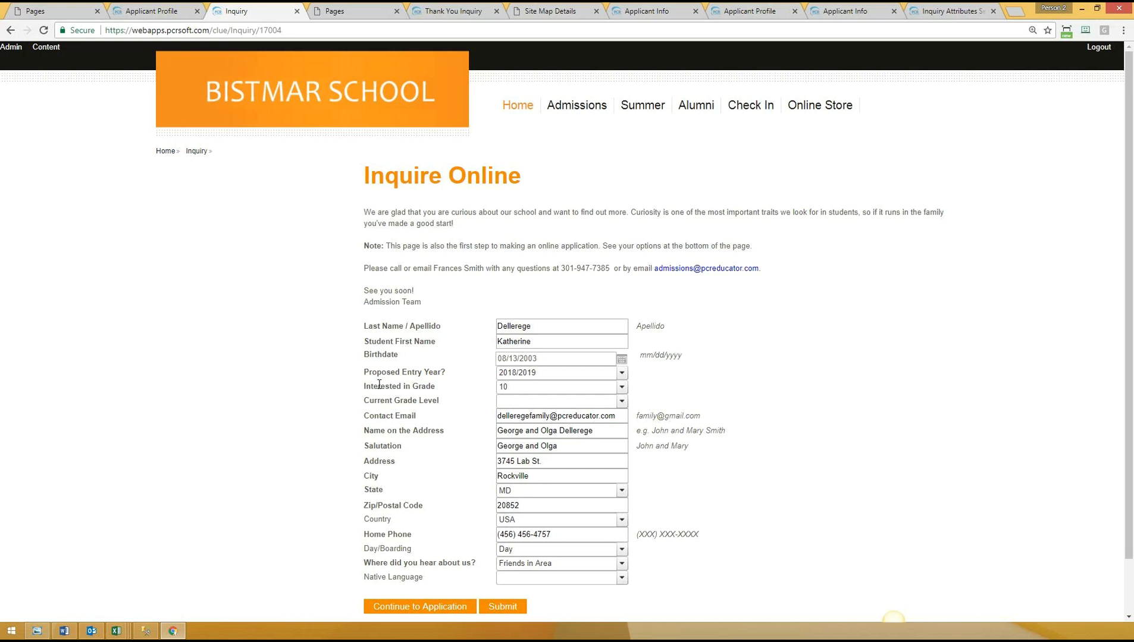
drag(366, 387, 444, 389)
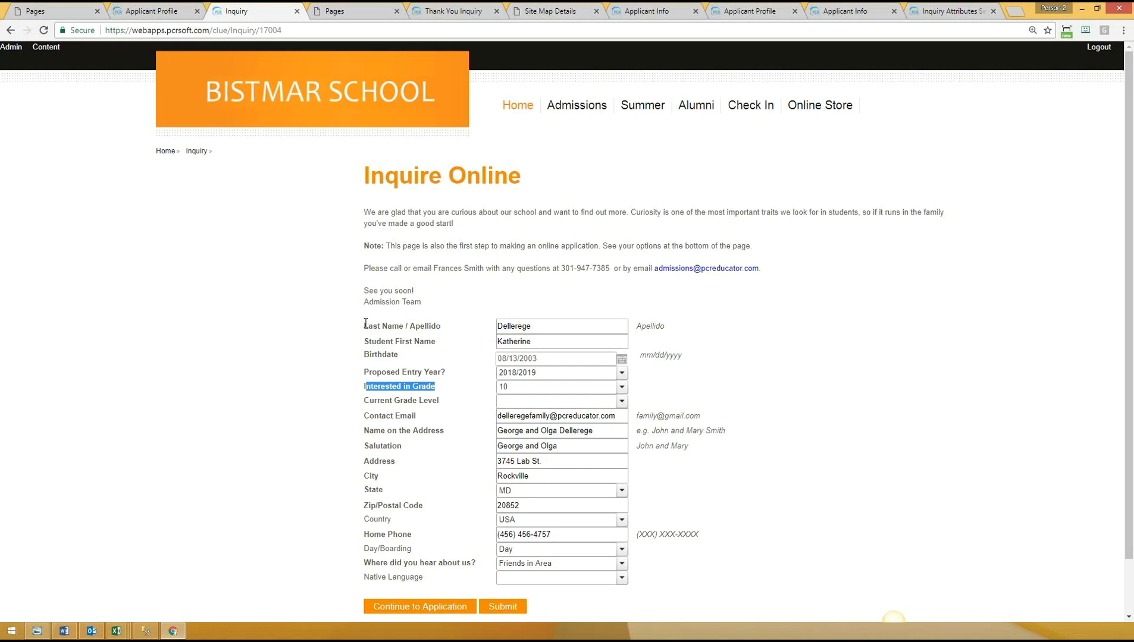
drag(365, 323, 416, 357)
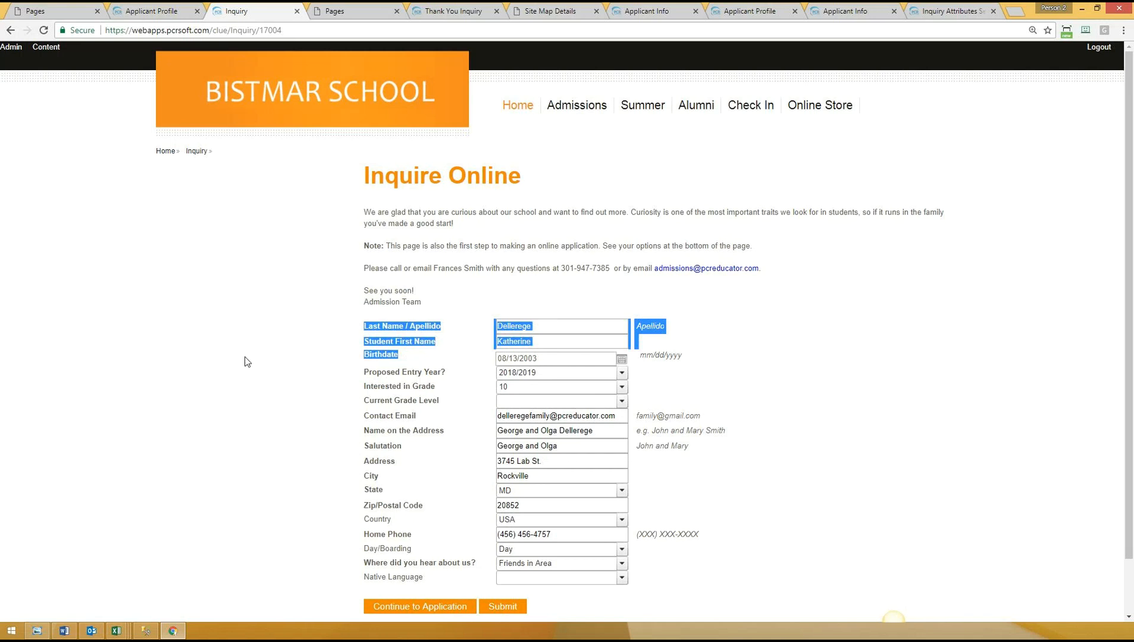
click(259, 352)
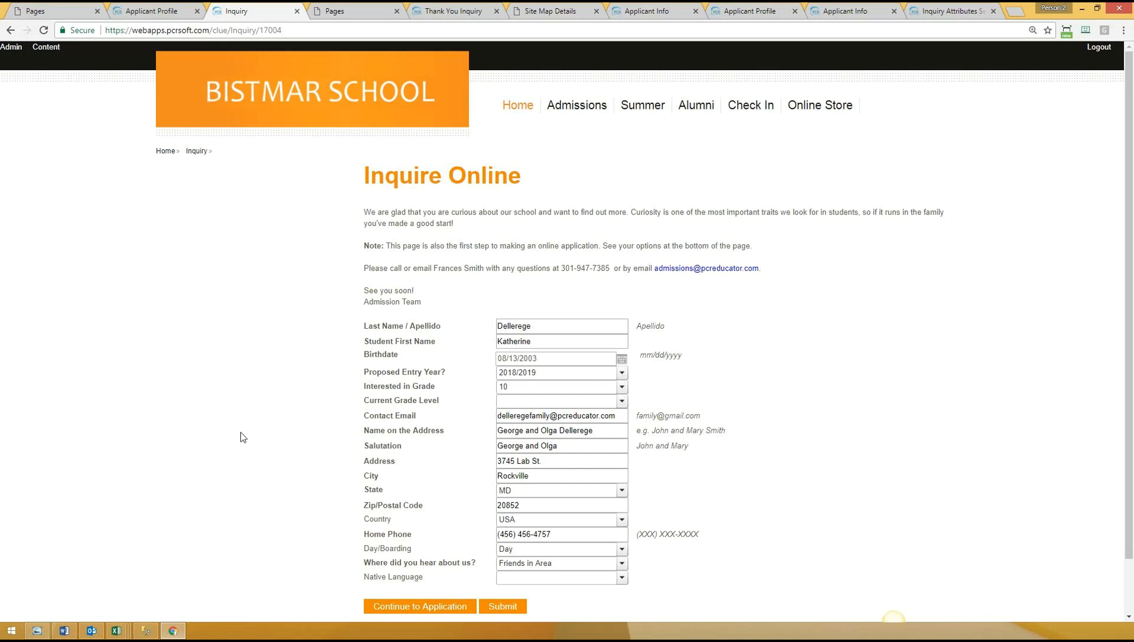
drag(364, 416, 420, 418)
click(340, 450)
click(893, 623)
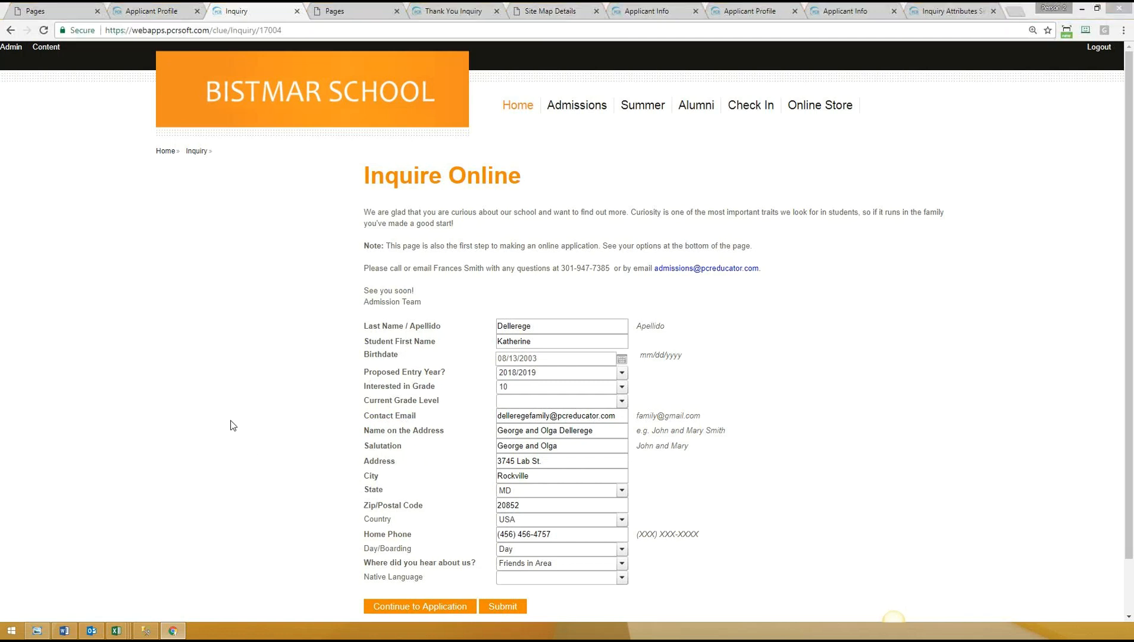
click(791, 495)
scroll(654, 536, down, 1)
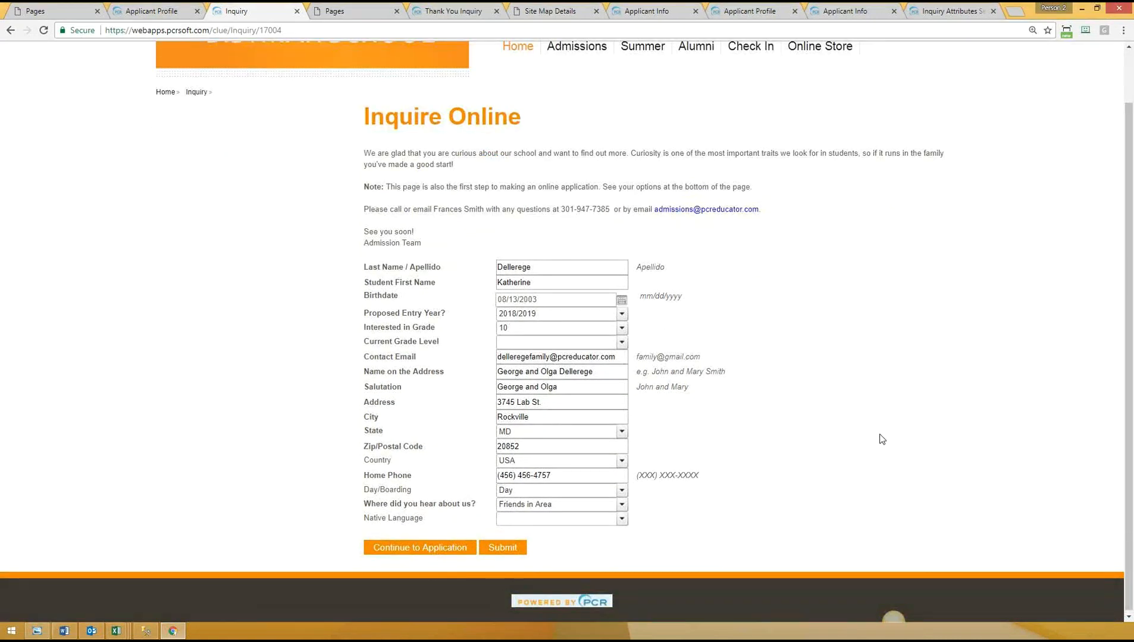
scroll(860, 445, up, 1)
click(46, 47)
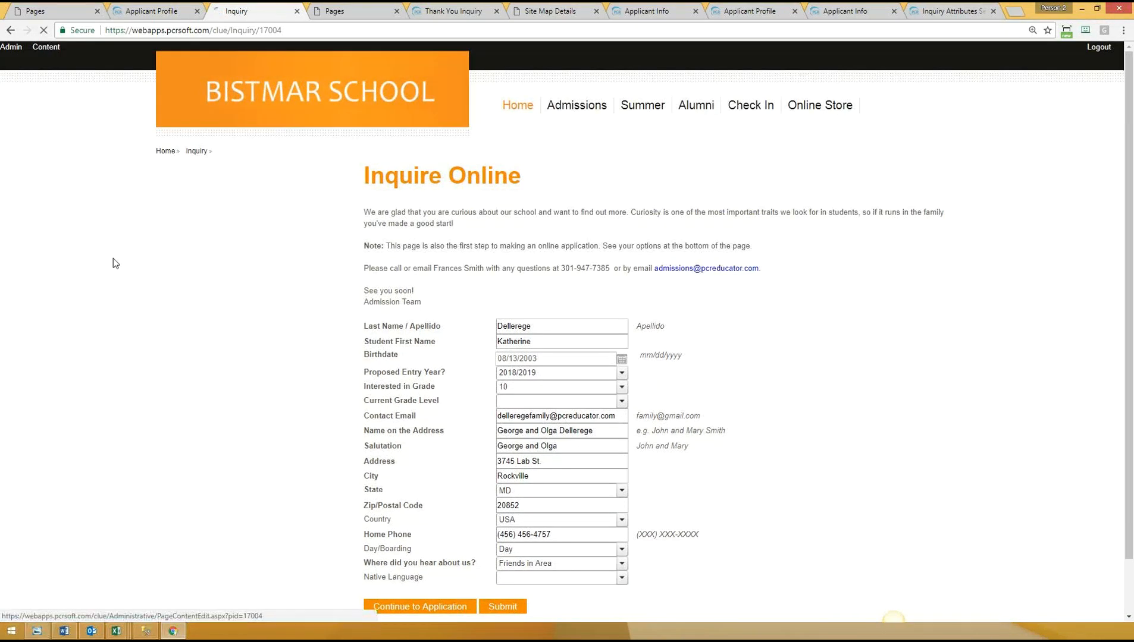
Step: Compare the Inquiry page's two submit controls with the Applicant Profile and Thank You Inquiry pages they relate to
scroll(229, 393, down, 15)
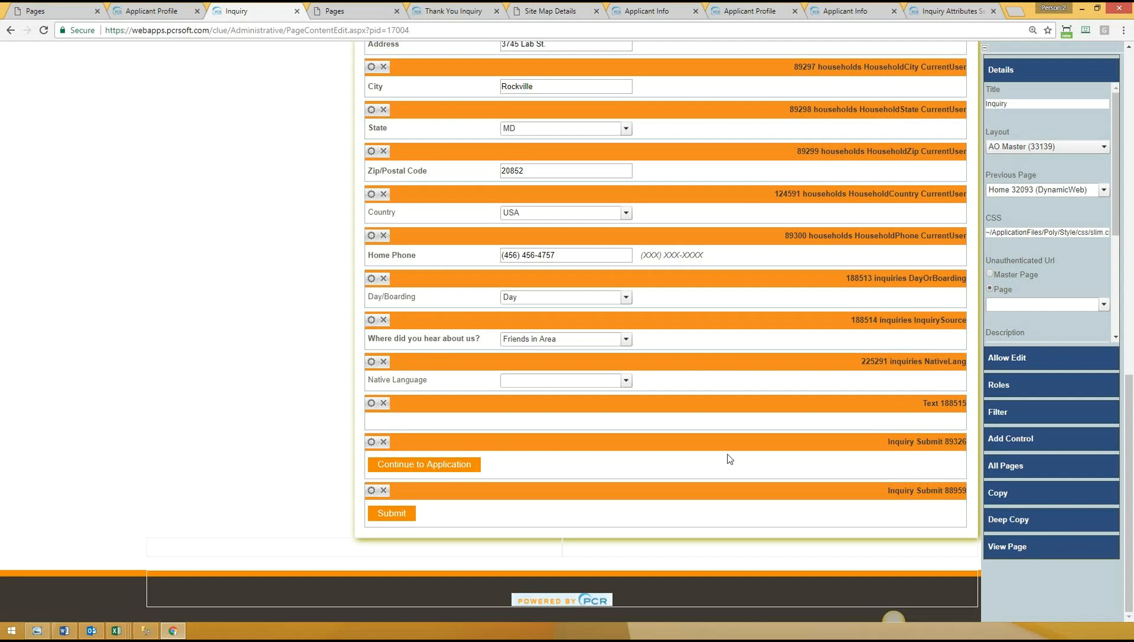
click(155, 8)
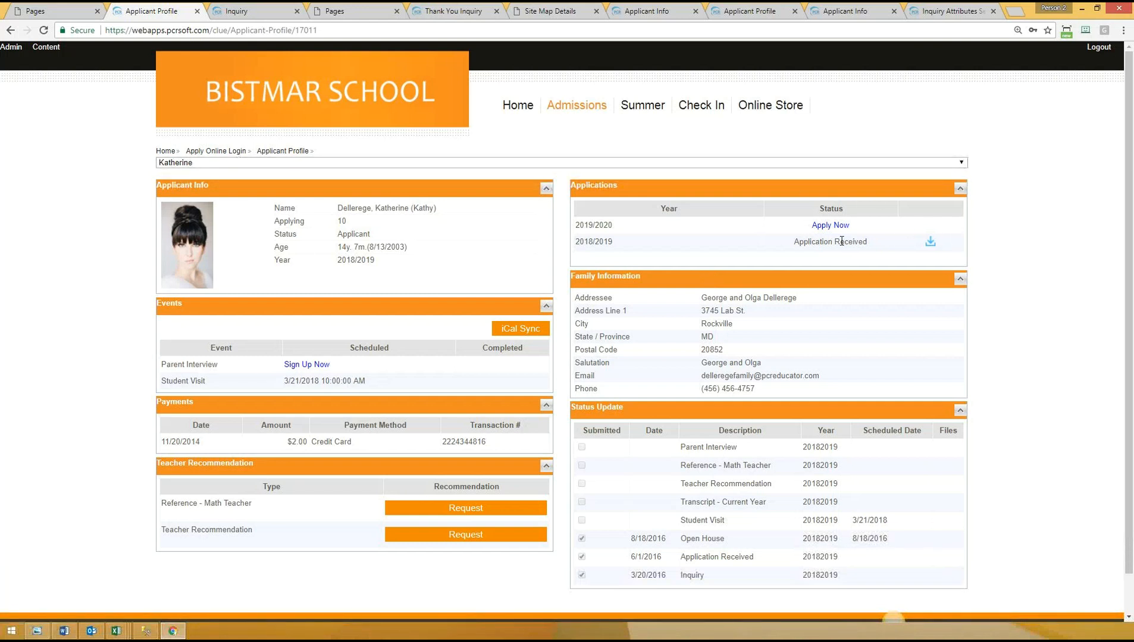
click(237, 10)
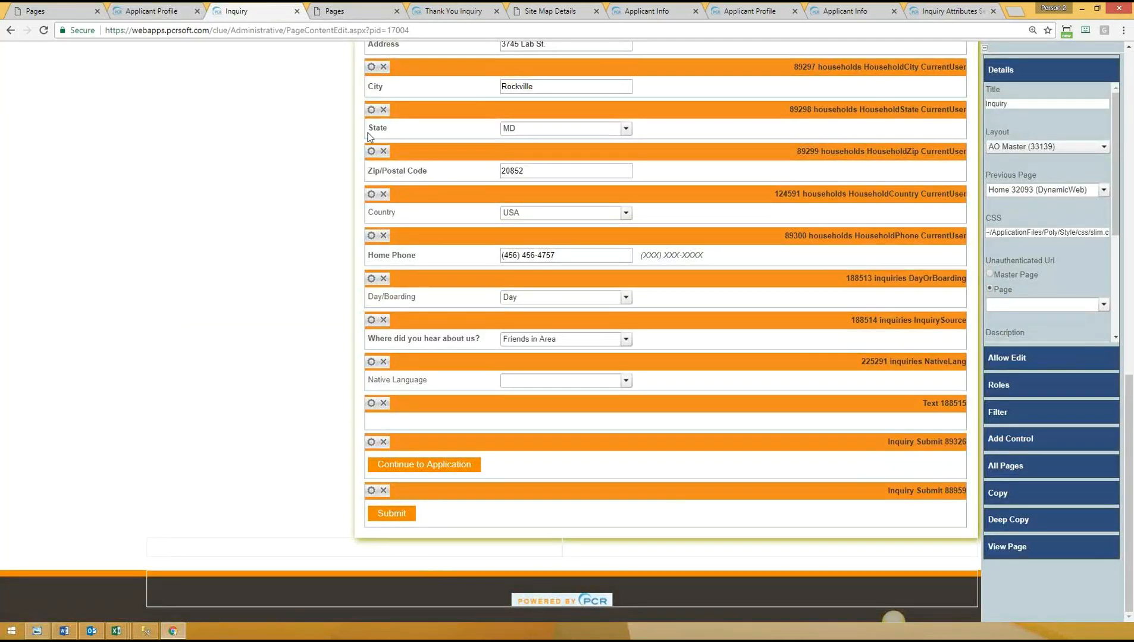
click(456, 9)
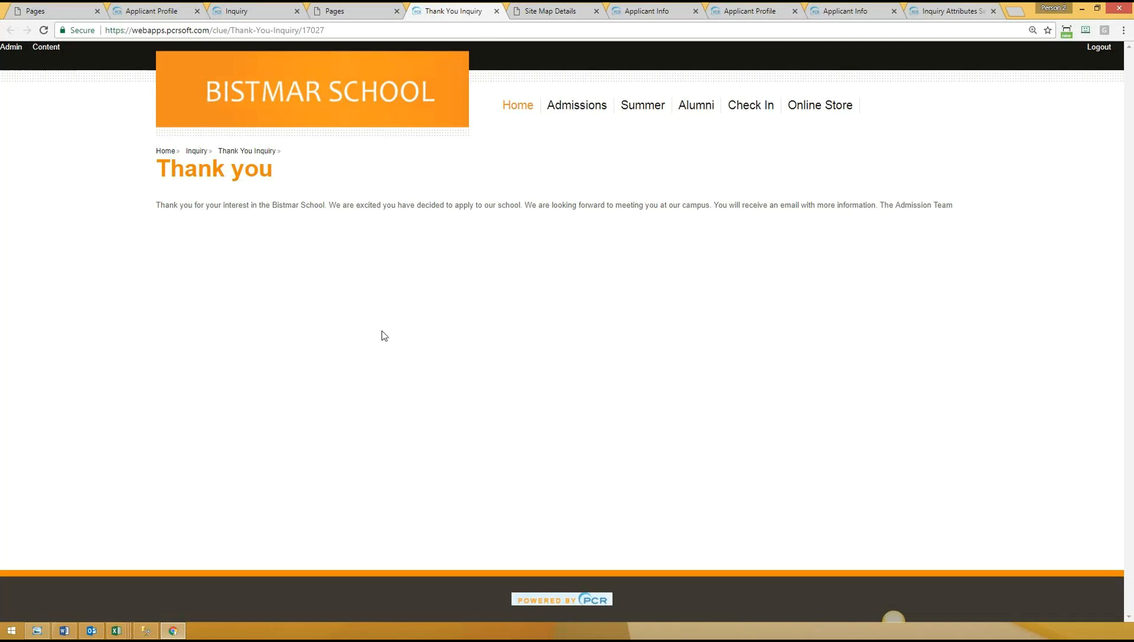
click(253, 5)
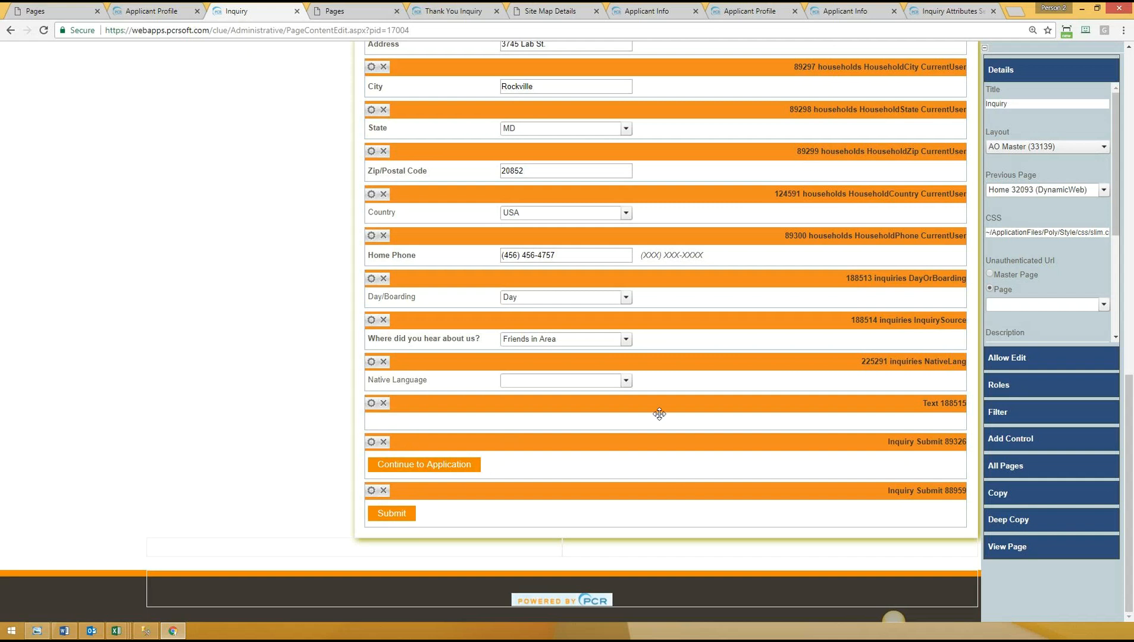
Step: Open the properties of the Continue to Application submit control and review its Actions On Submit and remaining settings
click(369, 444)
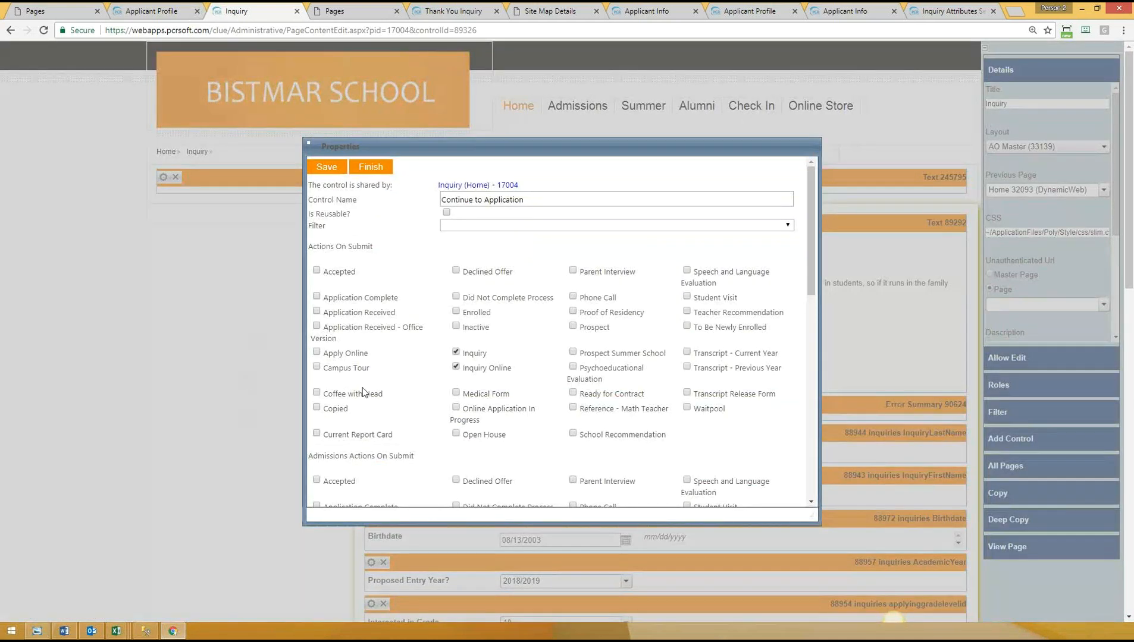
scroll(553, 277, down, 7)
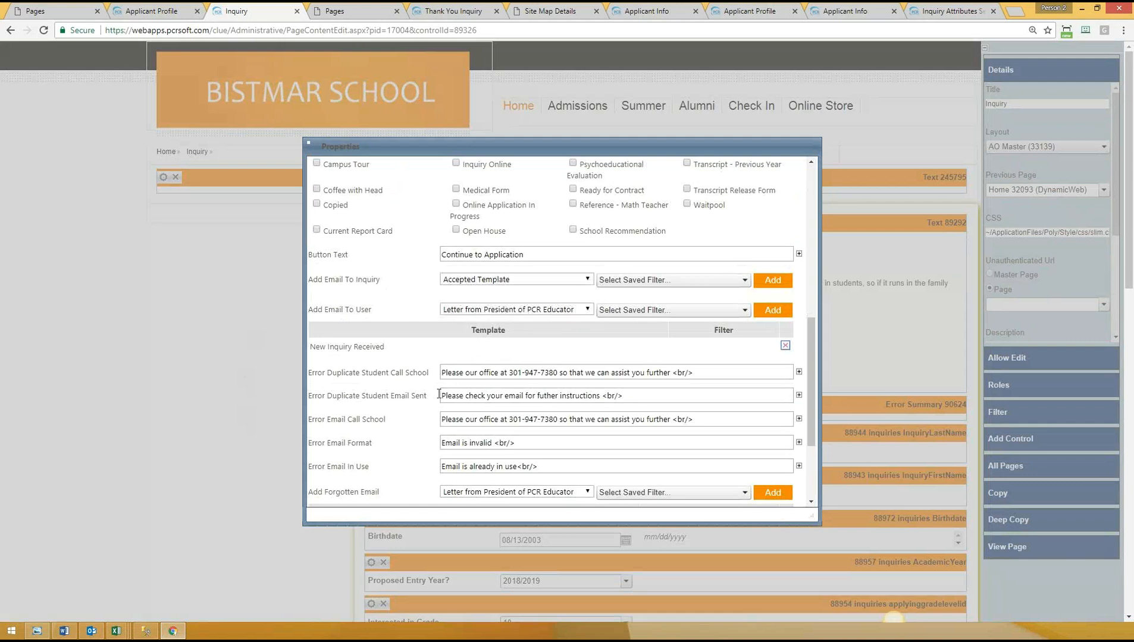
scroll(553, 277, down, 3)
scroll(393, 345, up, 10)
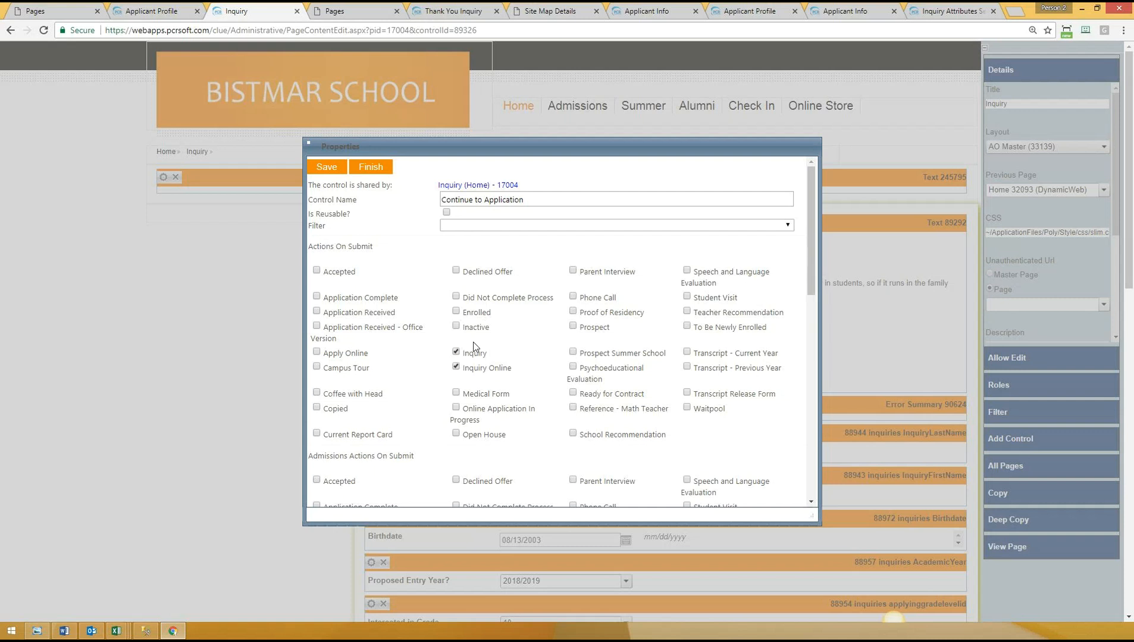
drag(811, 250, 804, 394)
scroll(805, 394, down, 1)
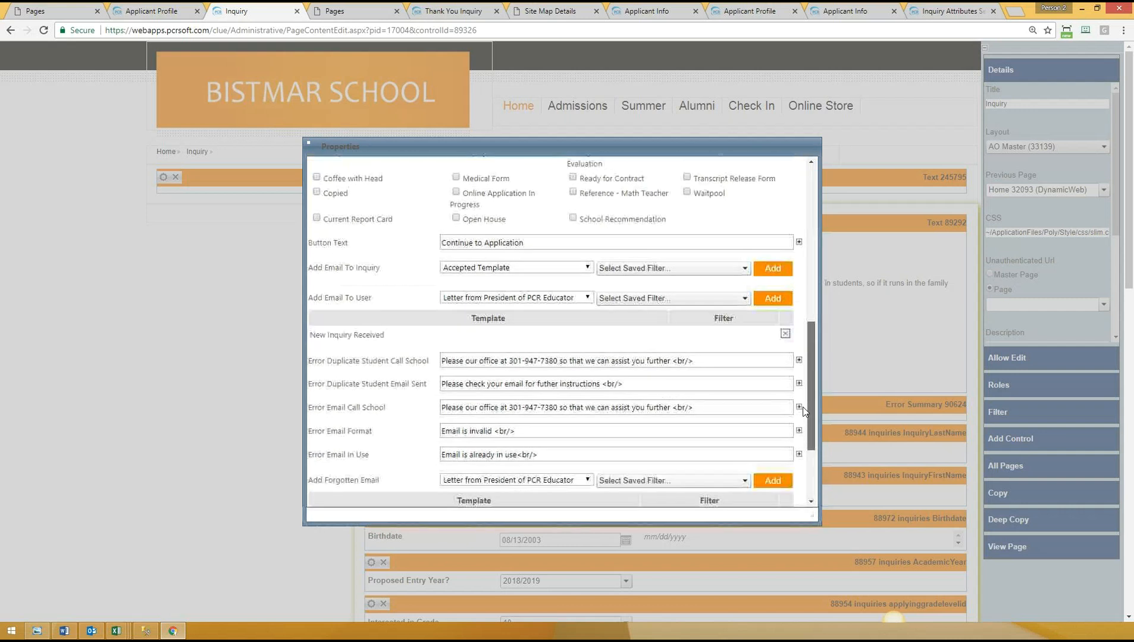
Step: Check the control's Button Text, Add Email To Inquiry and Add Email To User settings
triple_click(351, 242)
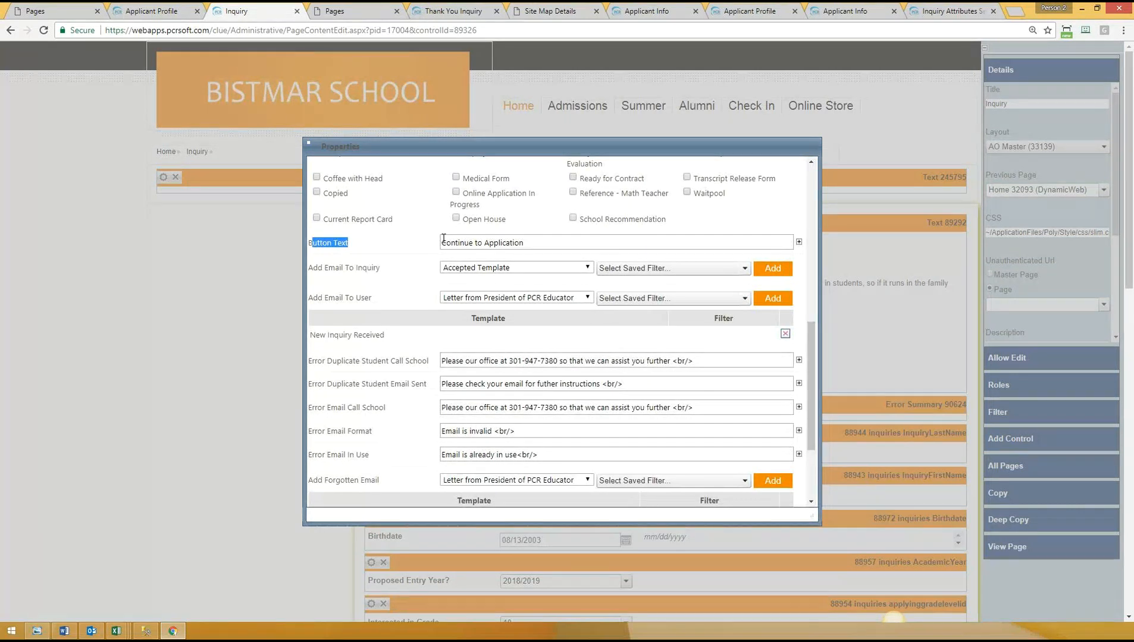
triple_click(556, 241)
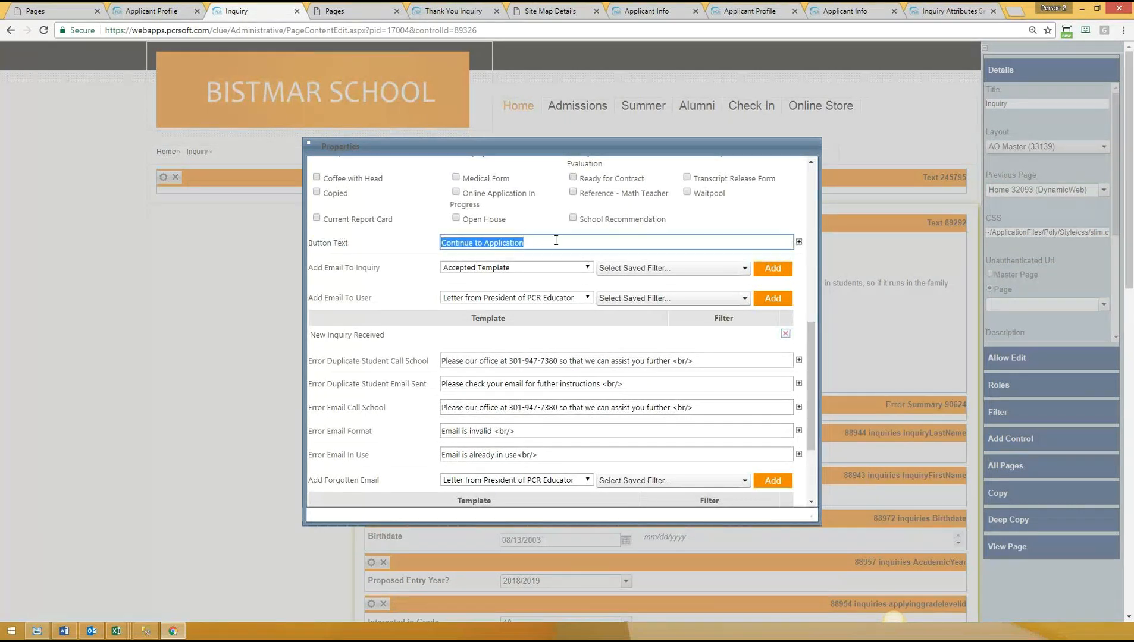
click(377, 267)
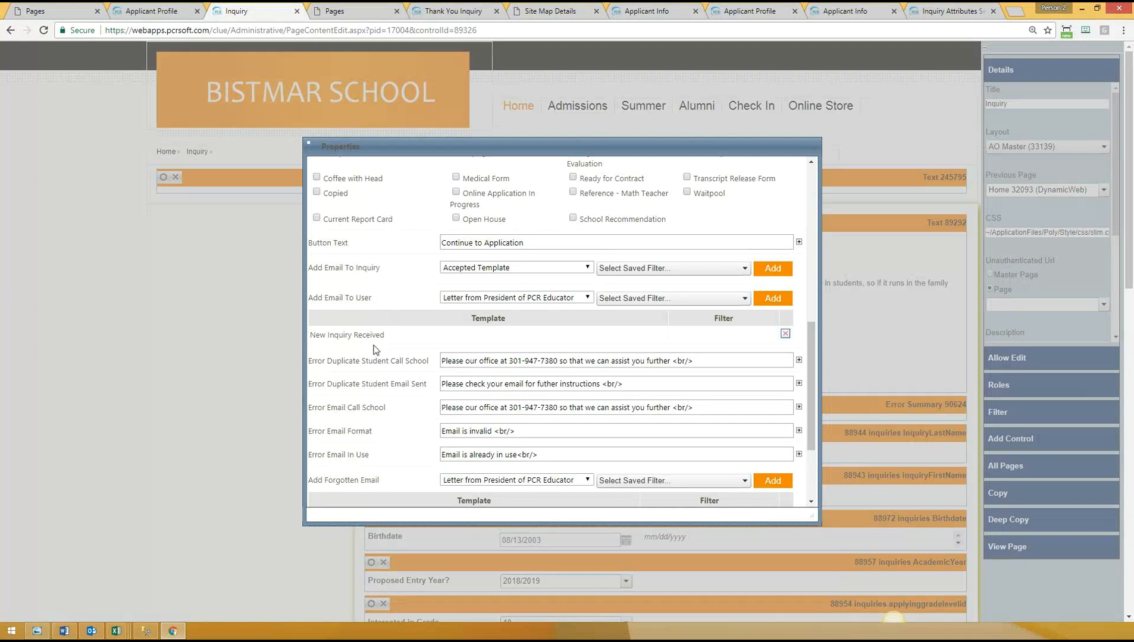
scroll(376, 350, down, 1)
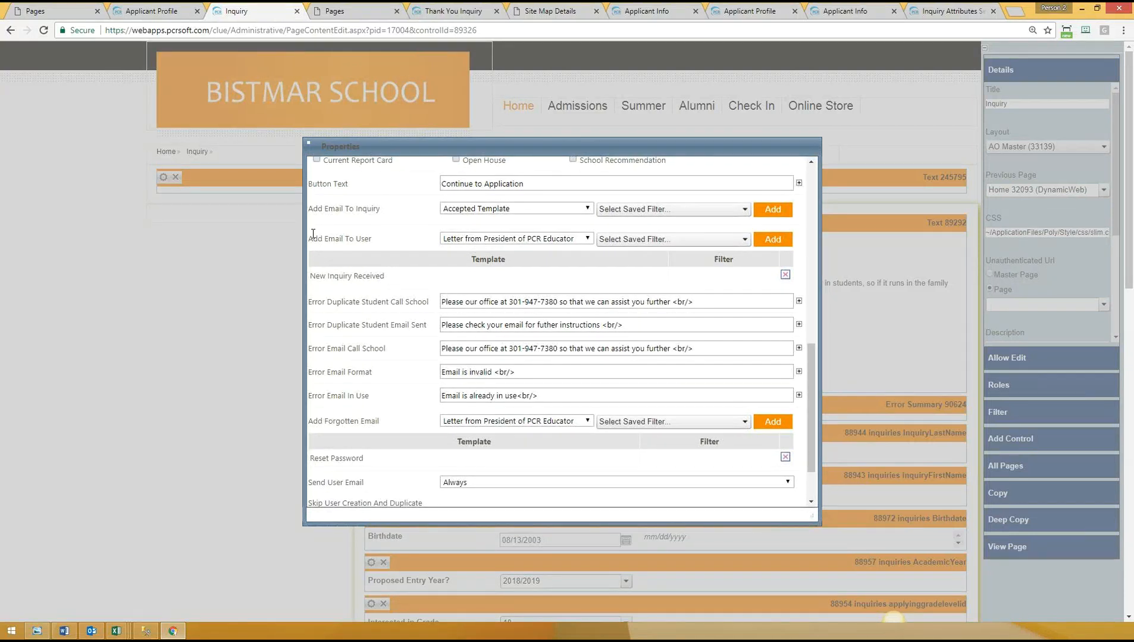
triple_click(315, 208)
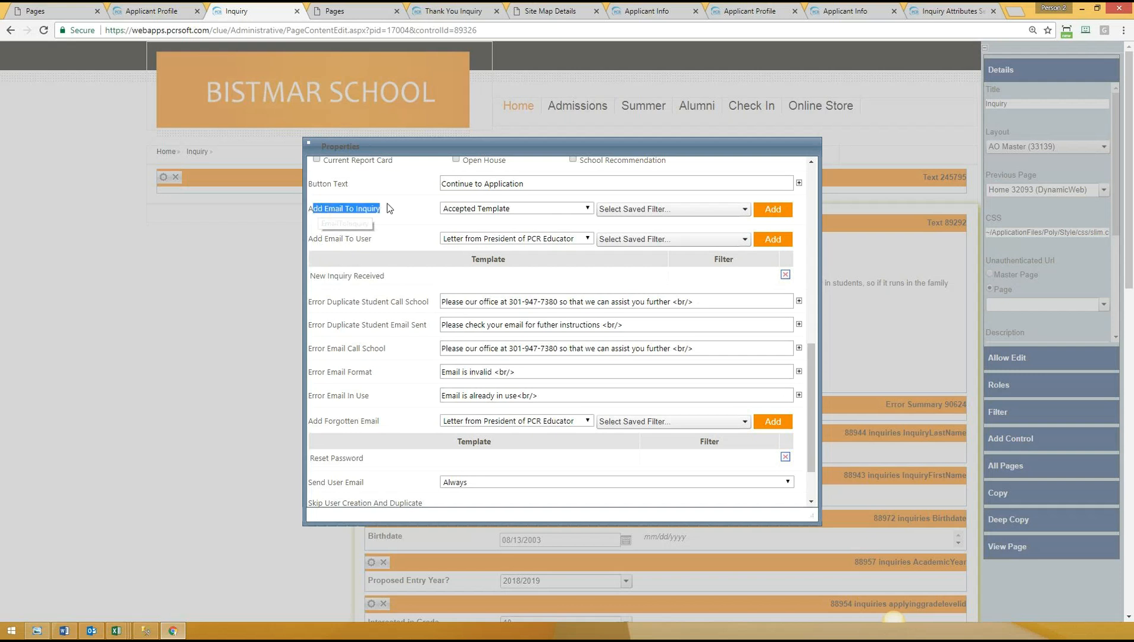
triple_click(359, 238)
click(374, 271)
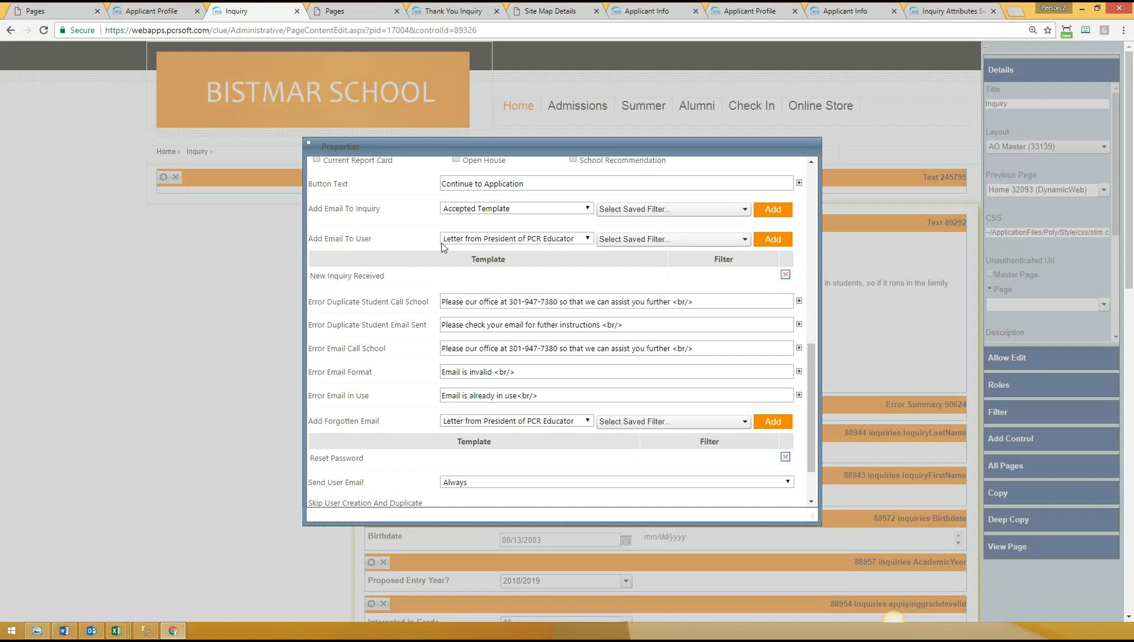
Step: Examine the email templates offered for Add Email To User and Add Email To Inquiry without adding any
click(485, 239)
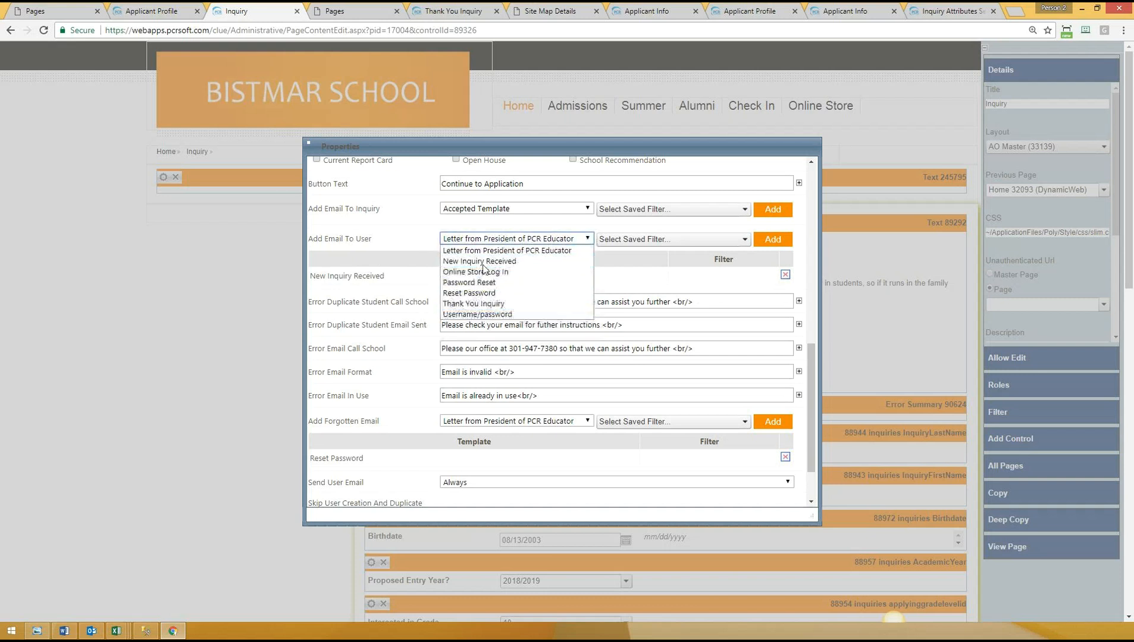
click(419, 243)
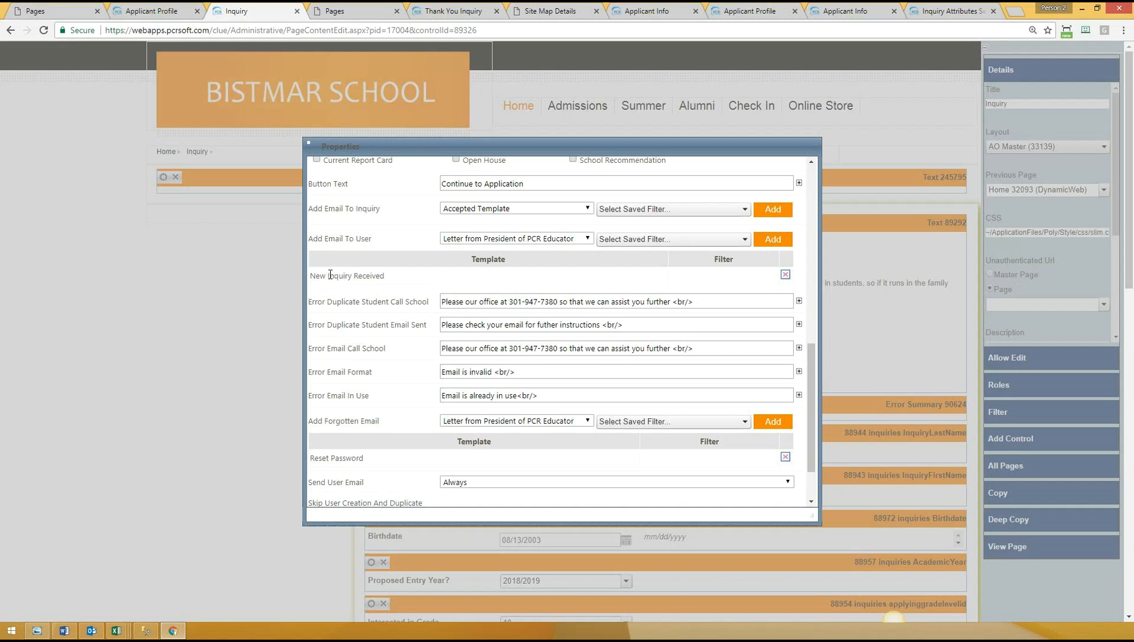
drag(320, 276, 633, 281)
click(499, 240)
click(357, 248)
drag(316, 239, 387, 241)
click(389, 273)
click(551, 209)
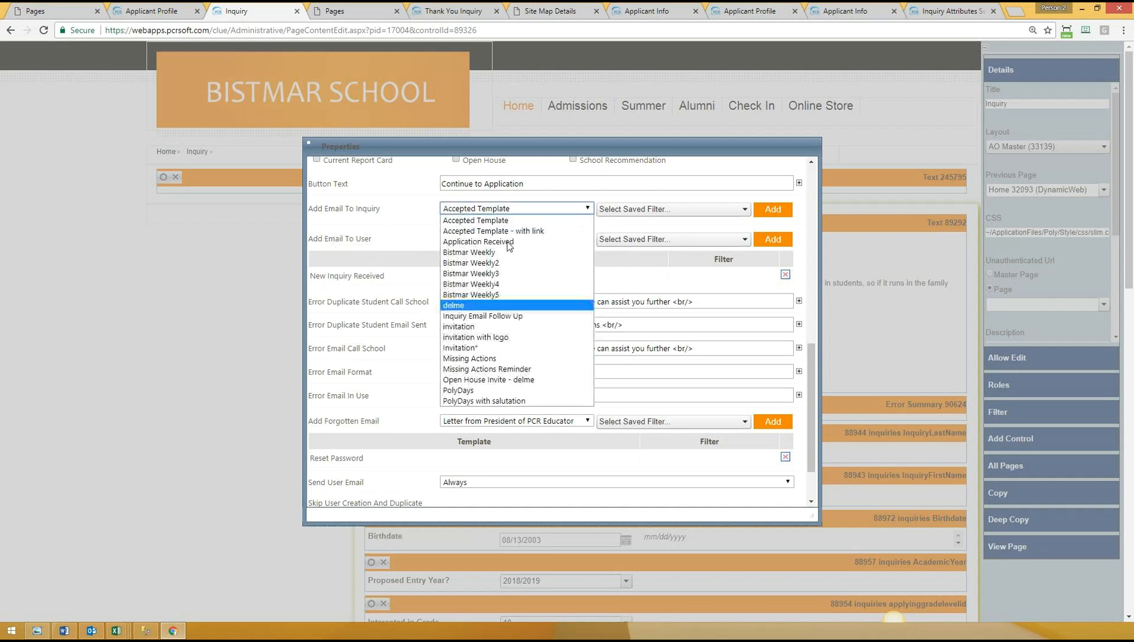
click(363, 226)
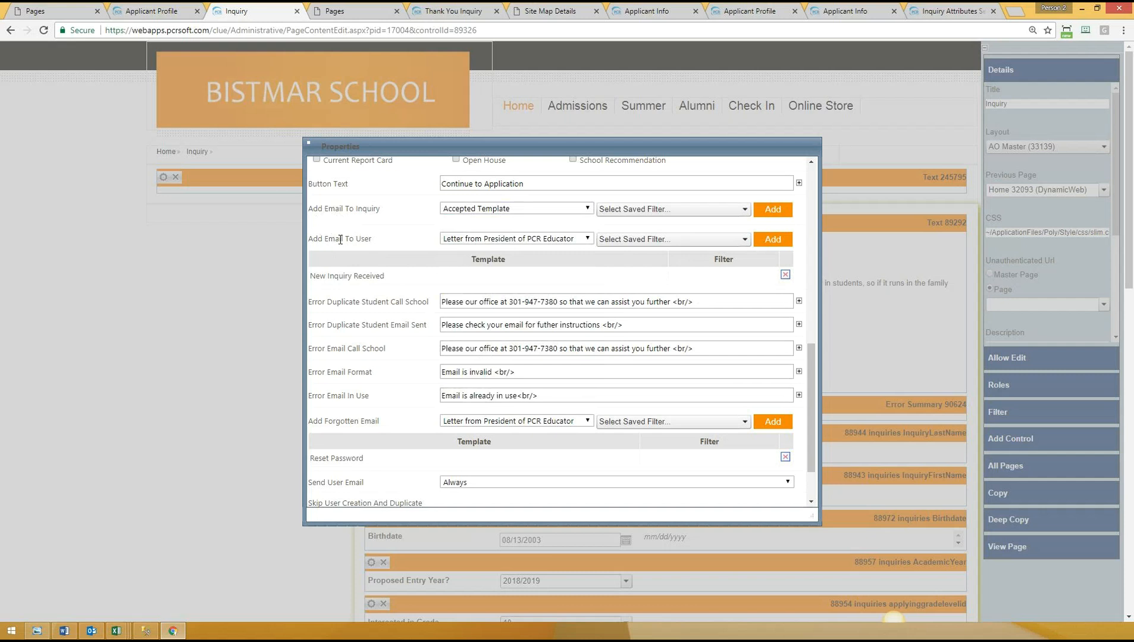
Step: Review the submit control's Add Email To User, Error Duplicate Student Call School and Error Duplicate Student Email Sent settings
drag(314, 237, 367, 242)
drag(405, 302, 411, 302)
scroll(398, 336, down, 1)
click(396, 327)
scroll(406, 321, down, 1)
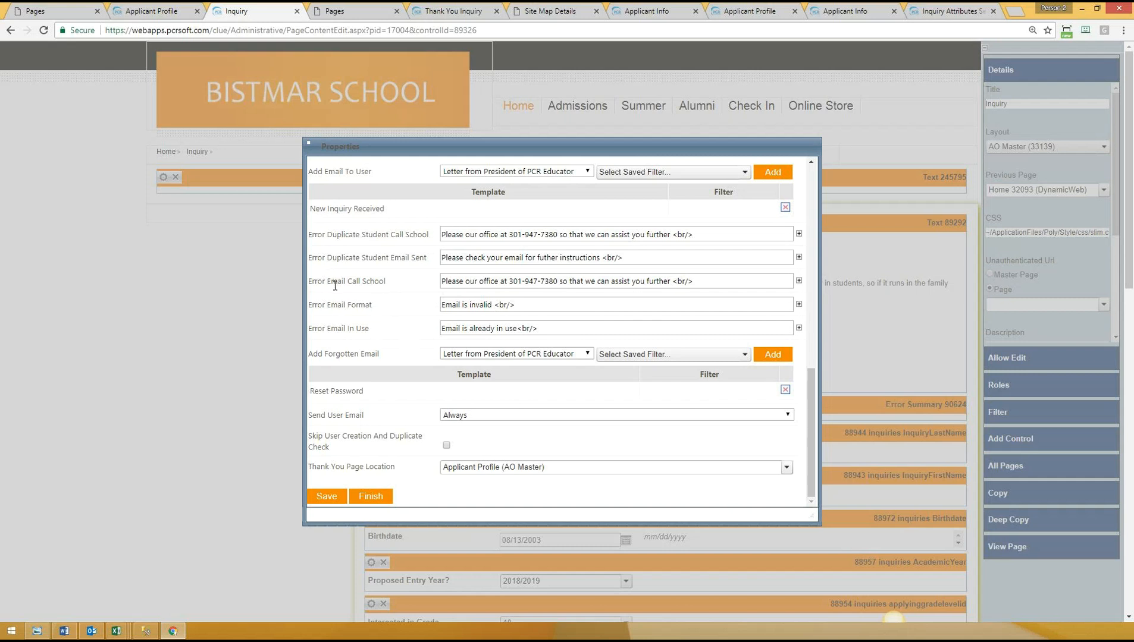
drag(314, 257, 438, 263)
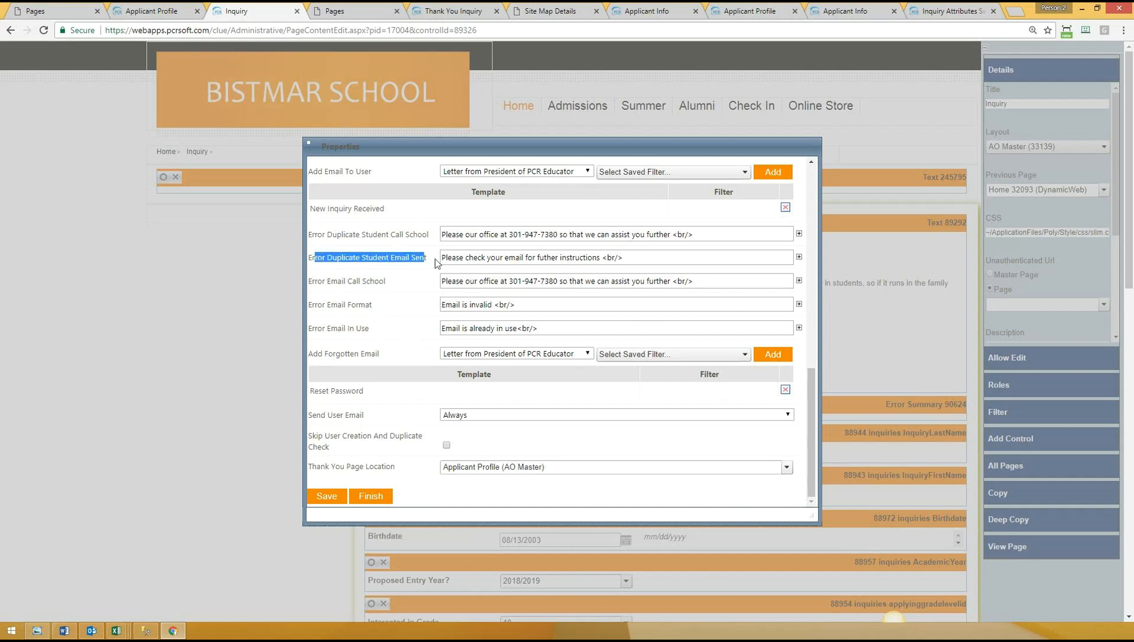
click(408, 290)
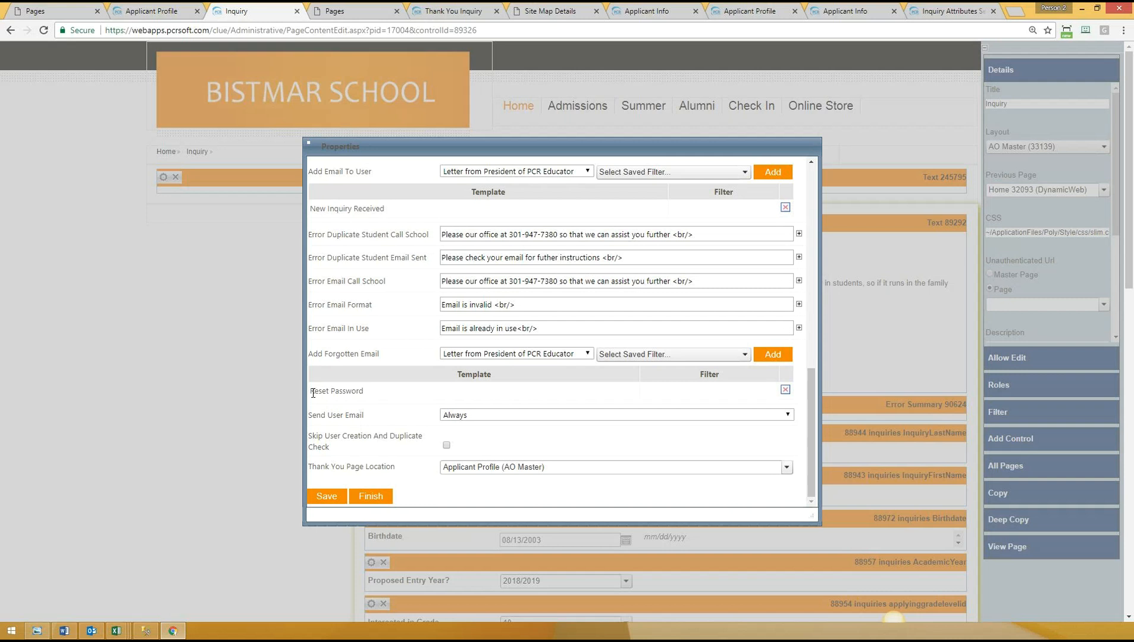
Step: Check the Add Forgotten Email setting and the Error Email Call School message
drag(312, 354, 373, 361)
click(505, 355)
click(375, 359)
drag(446, 282, 728, 283)
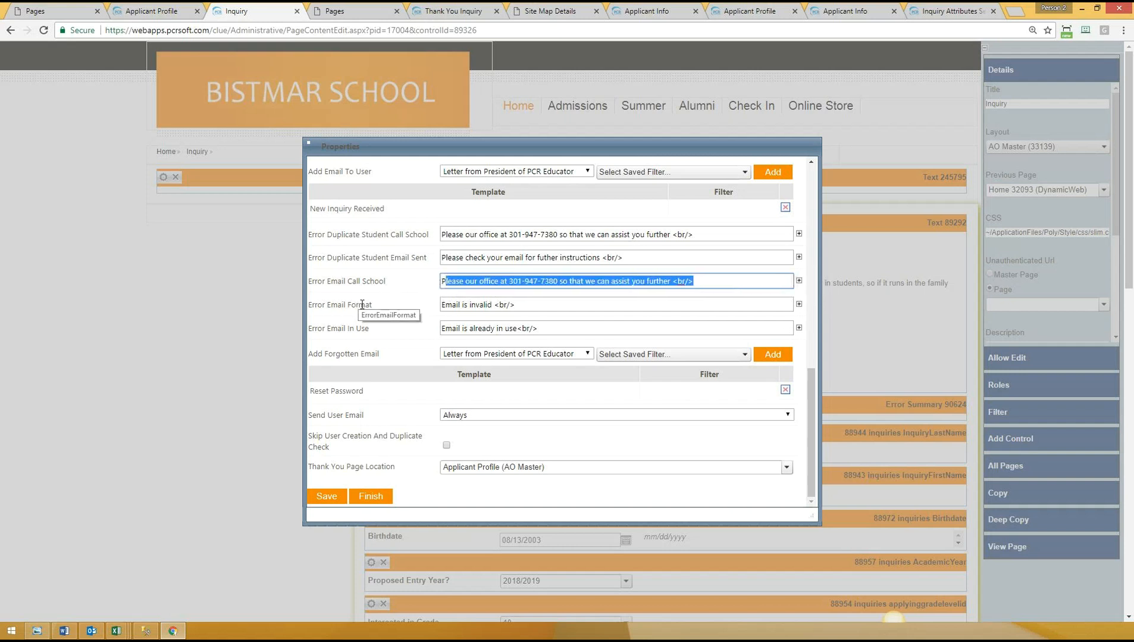
Step: Examine the Error Email Format and Error Email In Use messages
drag(358, 305, 366, 310)
click(399, 335)
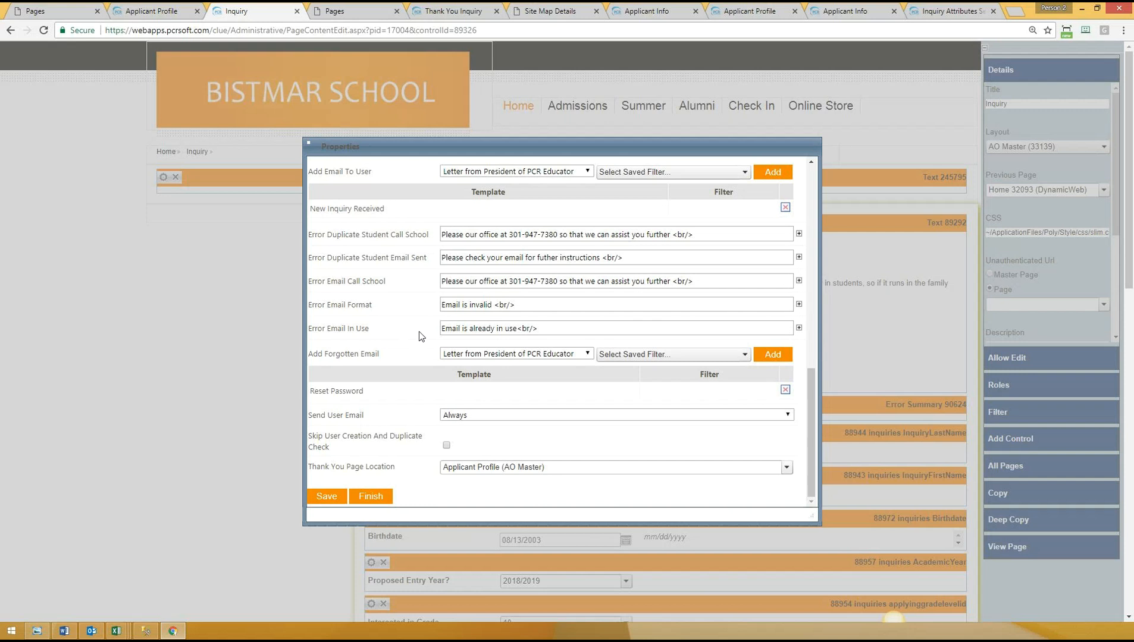
drag(315, 305, 309, 306)
drag(400, 317, 404, 318)
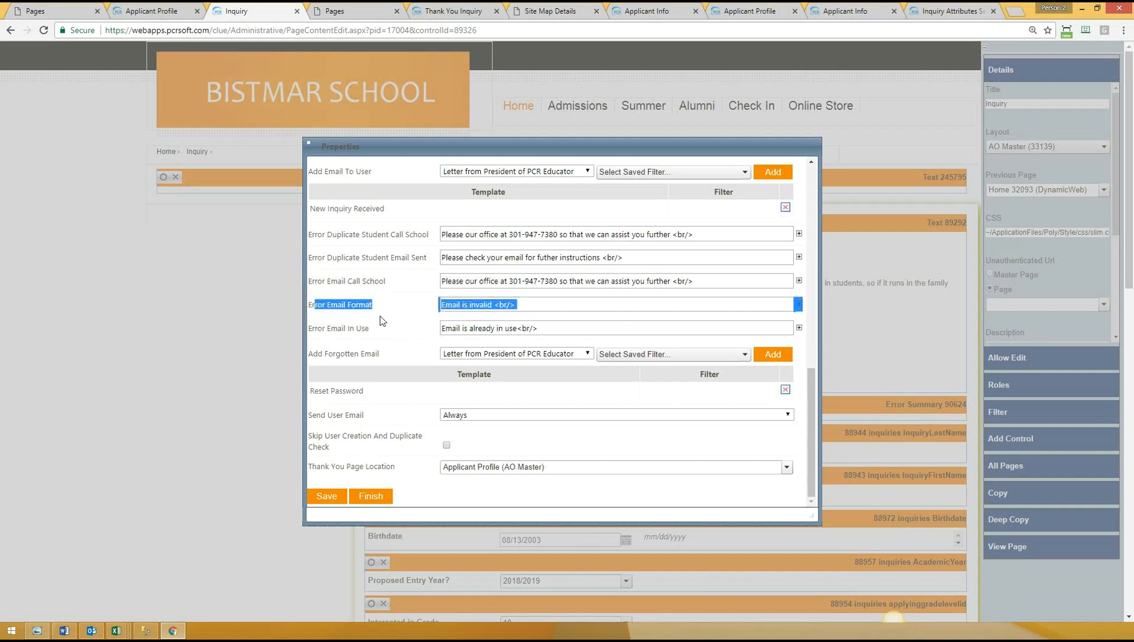
drag(315, 329, 406, 333)
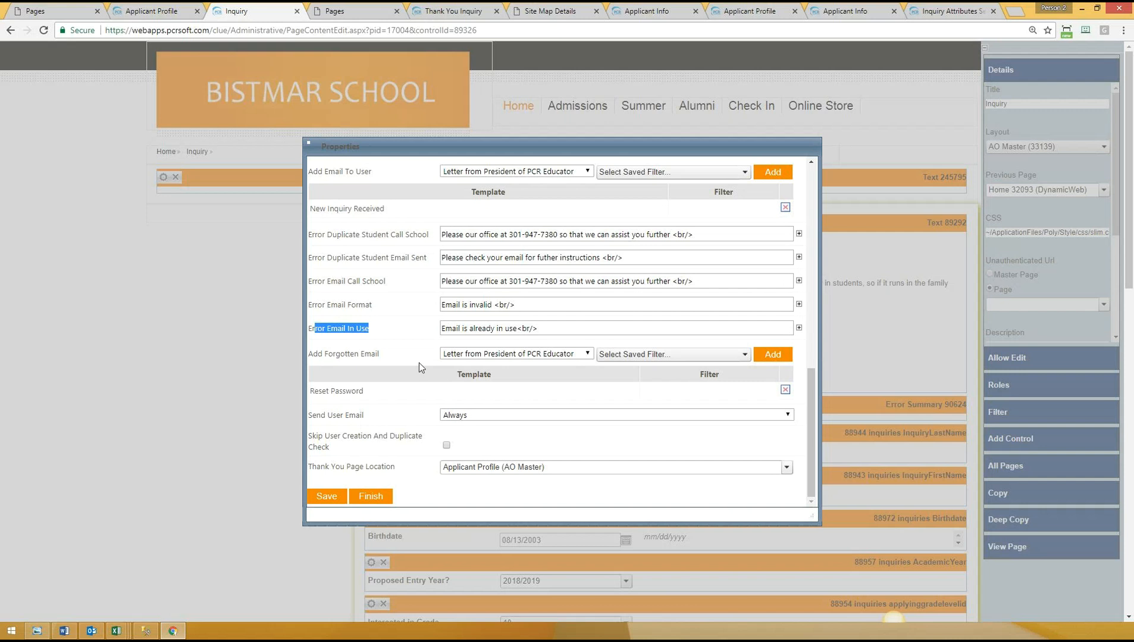
click(399, 343)
Step: Compare the Always and New User Only options for Send User Email without changing the selection
scroll(408, 346, down, 1)
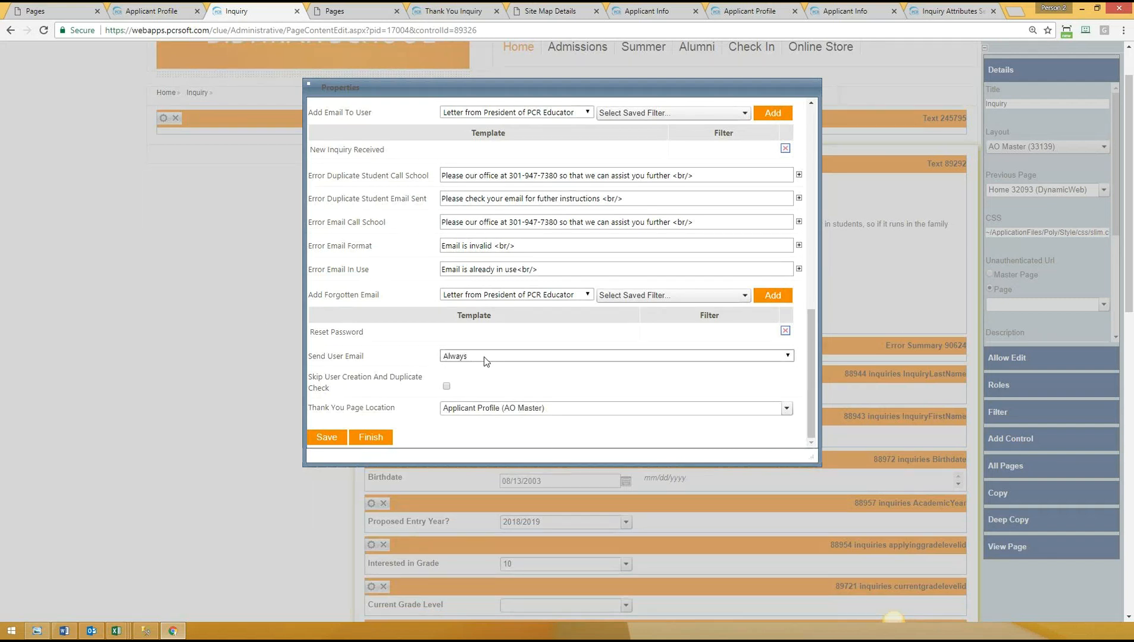
click(458, 360)
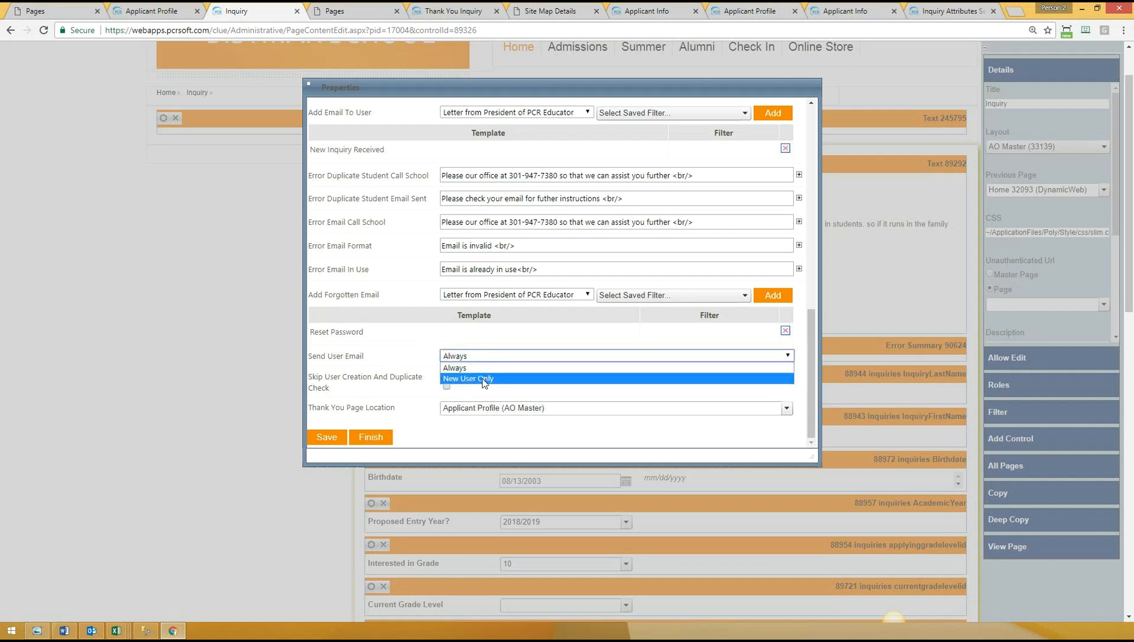
double_click(380, 365)
click(381, 365)
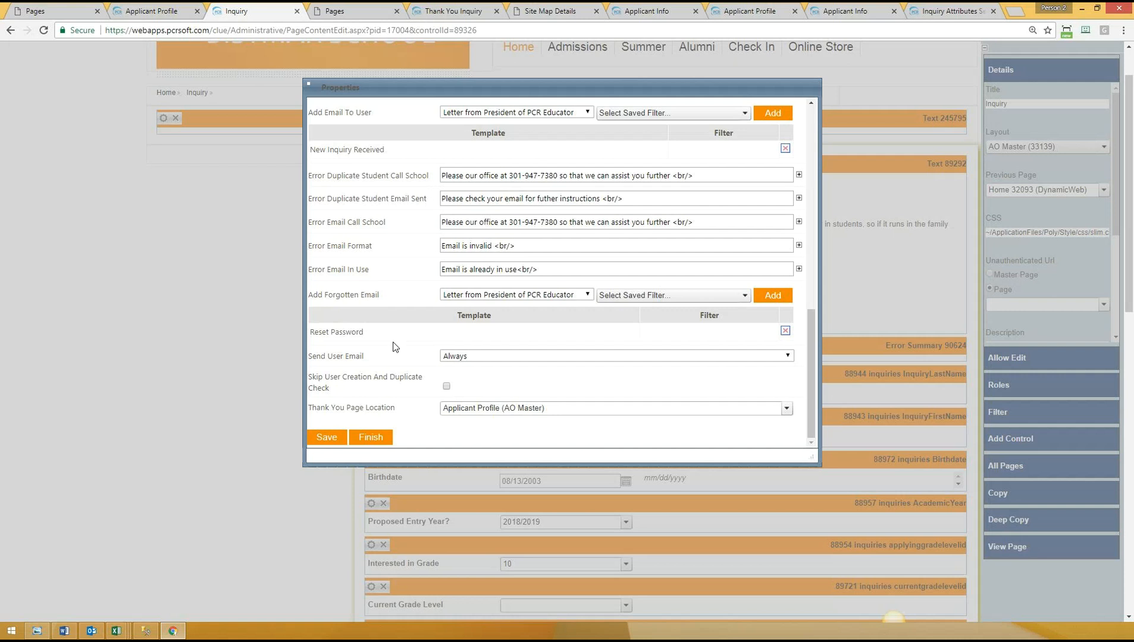
click(462, 356)
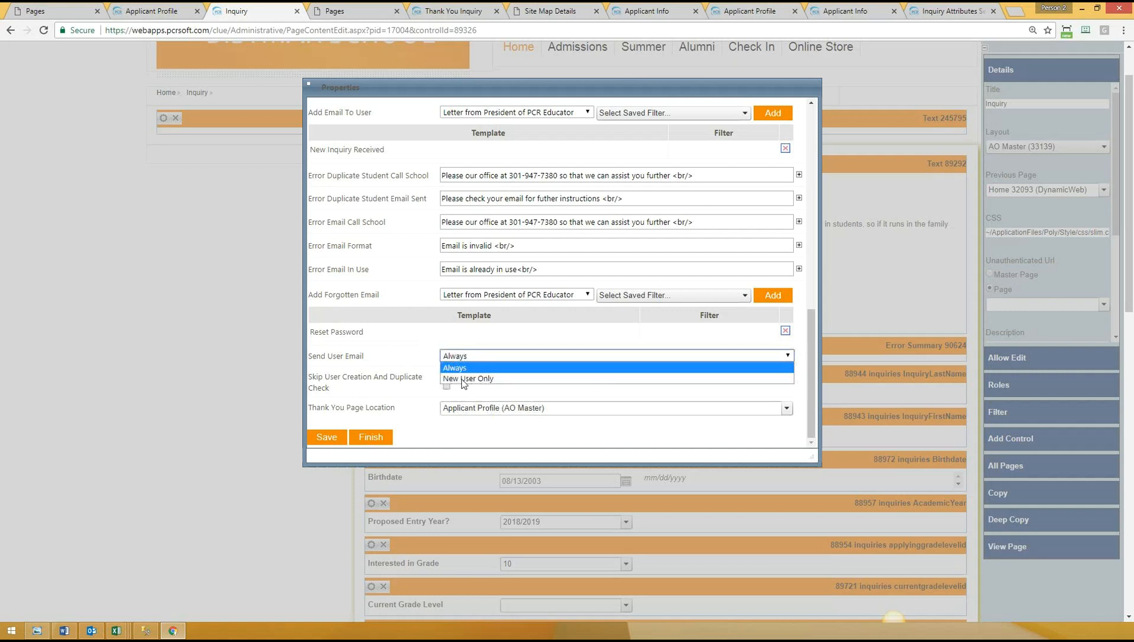
click(394, 360)
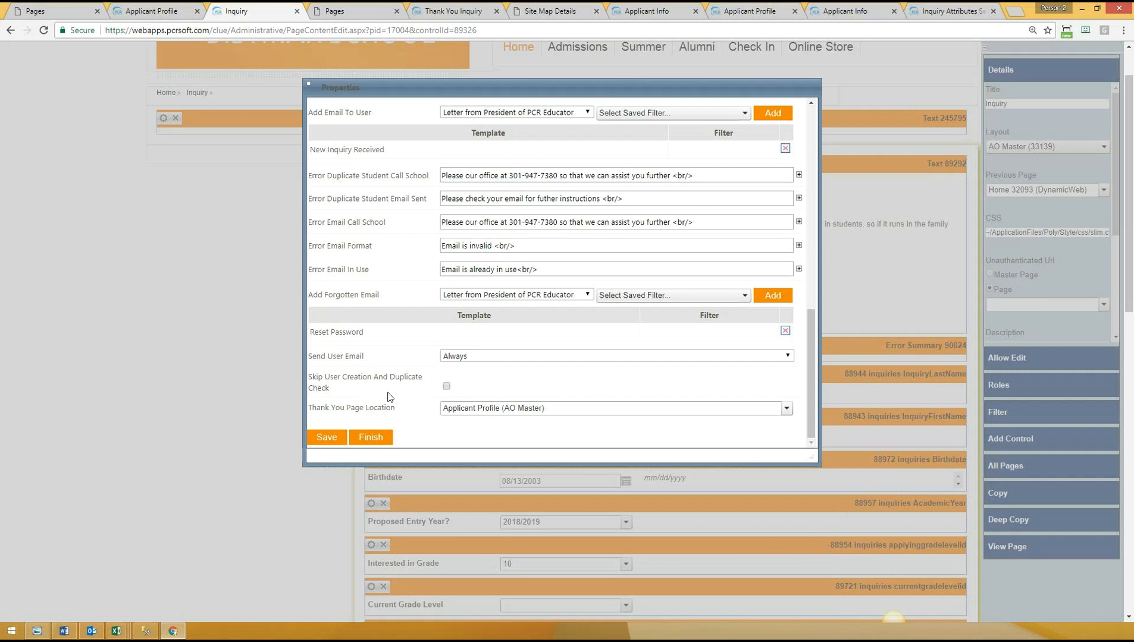
Step: Check the Thank You Page Location setting, then save the submit control's properties
drag(311, 409, 408, 415)
click(434, 441)
click(320, 438)
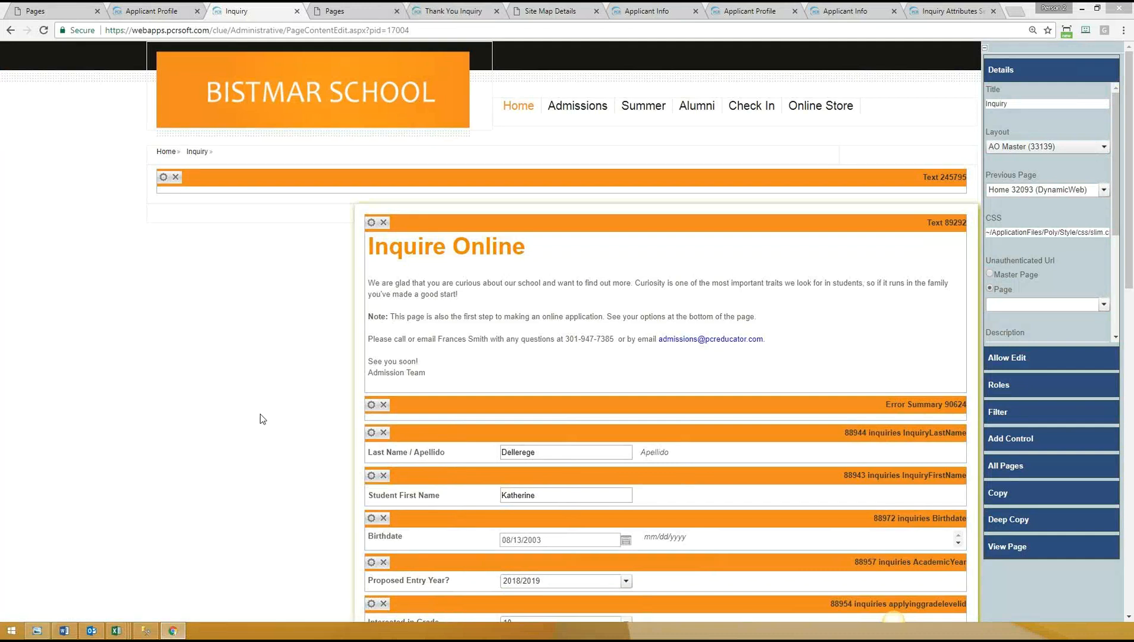
Step: Leave edit mode on the Inquiry page and examine the applications listed on the Applicant Profile page
click(1007, 547)
click(750, 10)
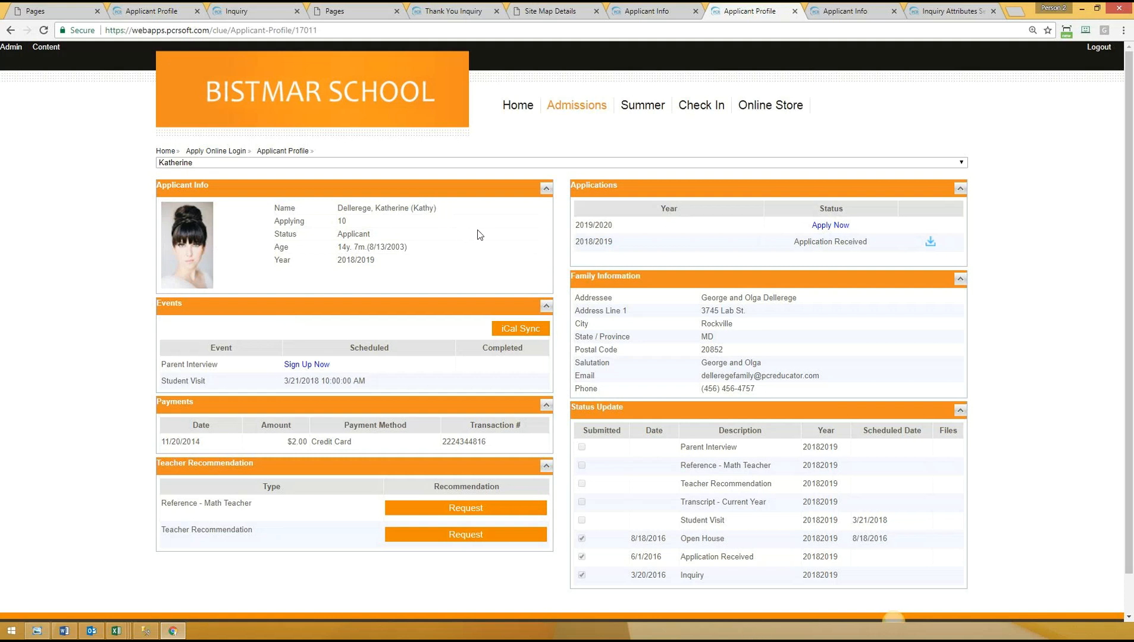
drag(580, 227, 578, 259)
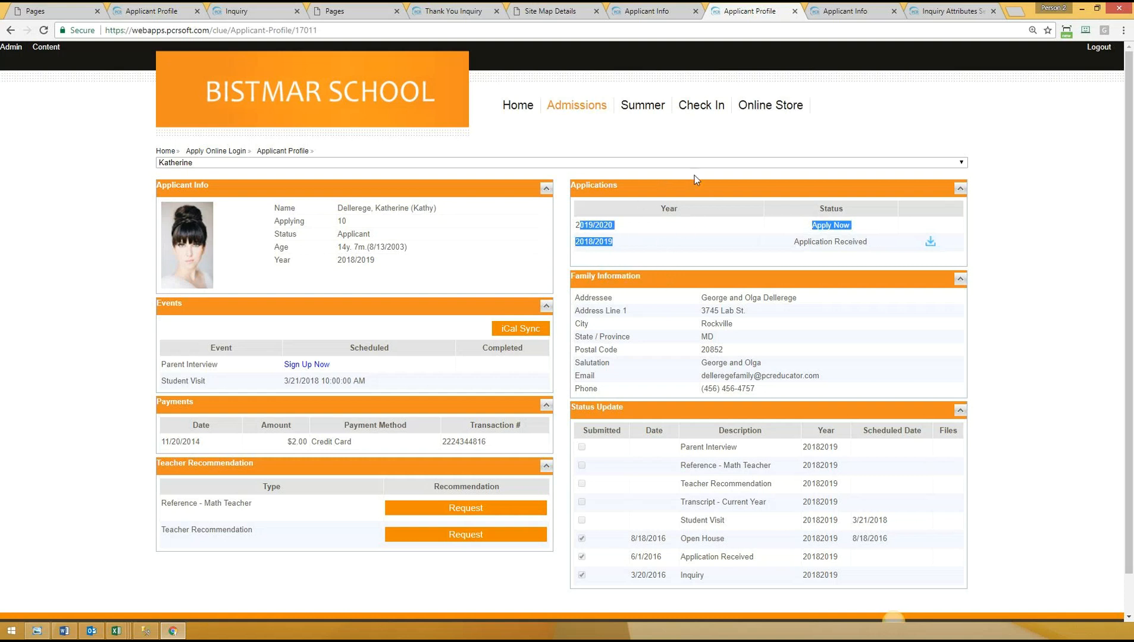
click(382, 237)
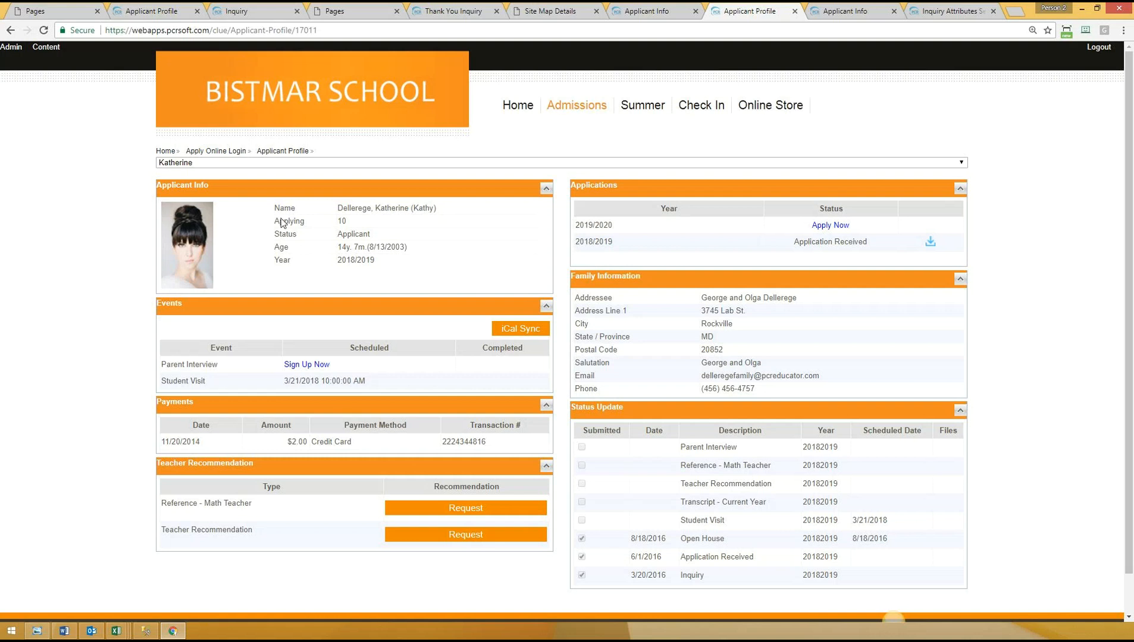
Step: Open the Applicant Profile page for content editing and list the Admissions Profile controls that can be added
click(48, 53)
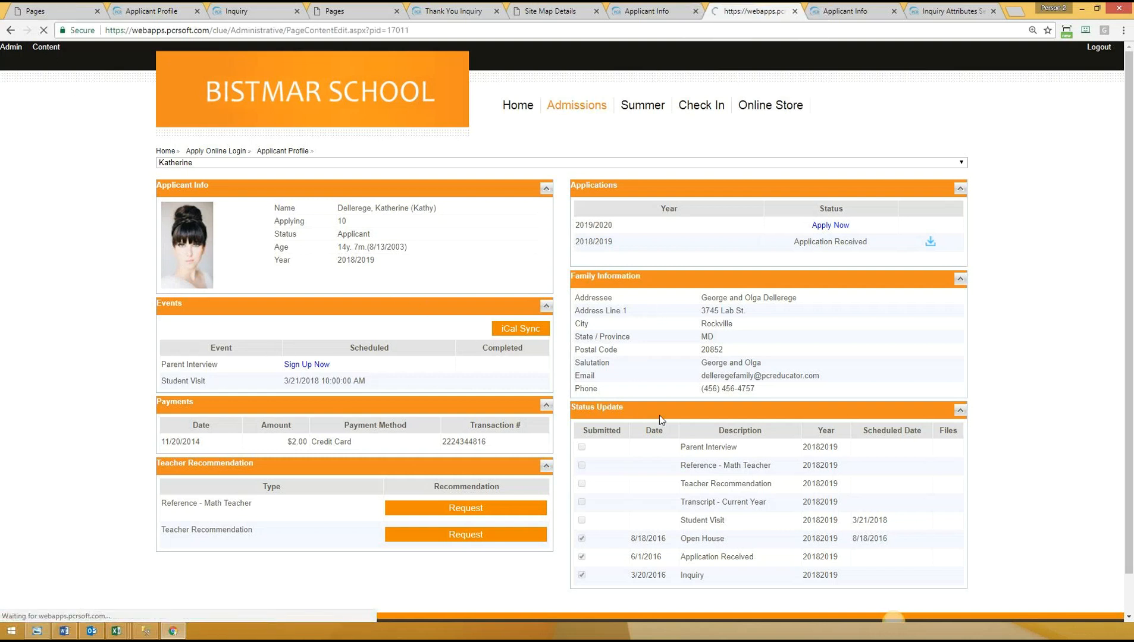
scroll(28, 241, down, 3)
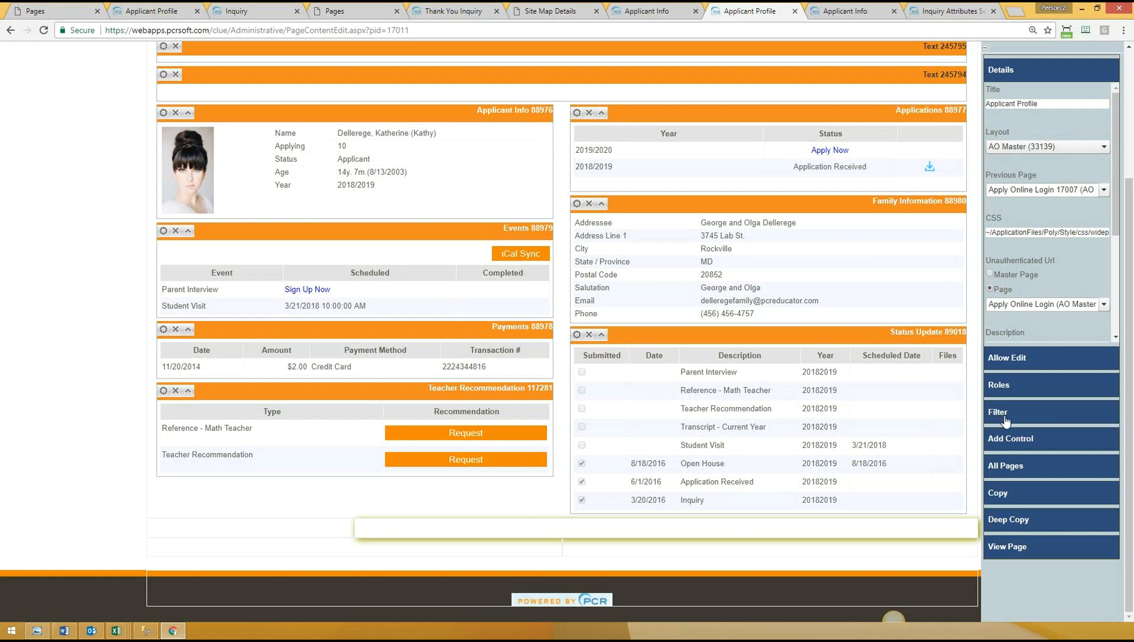
click(1010, 440)
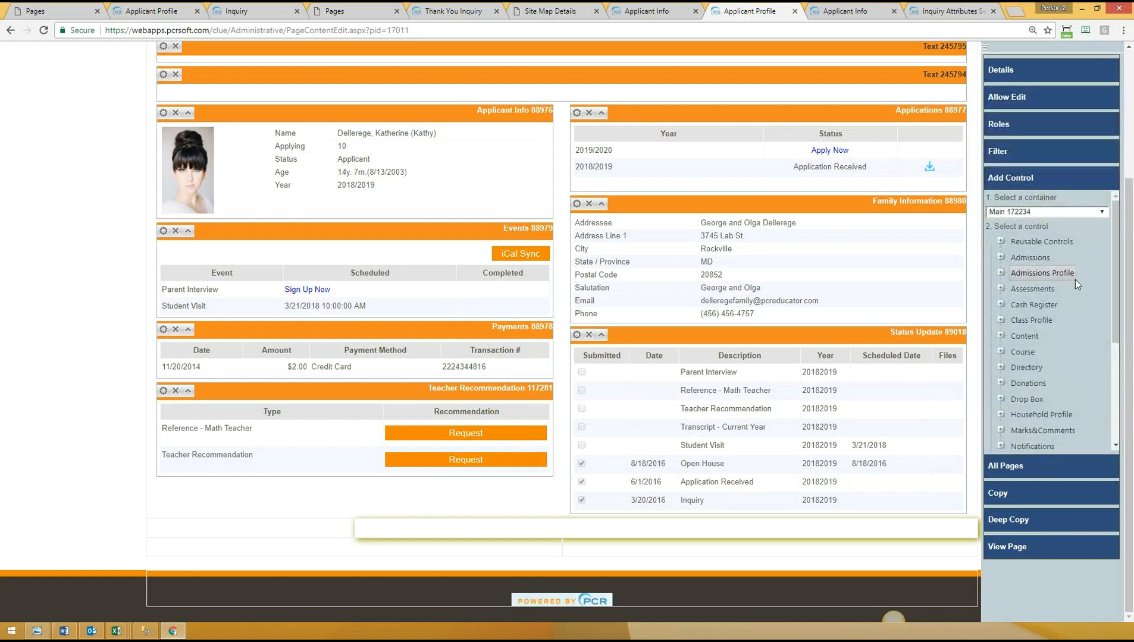
click(1020, 276)
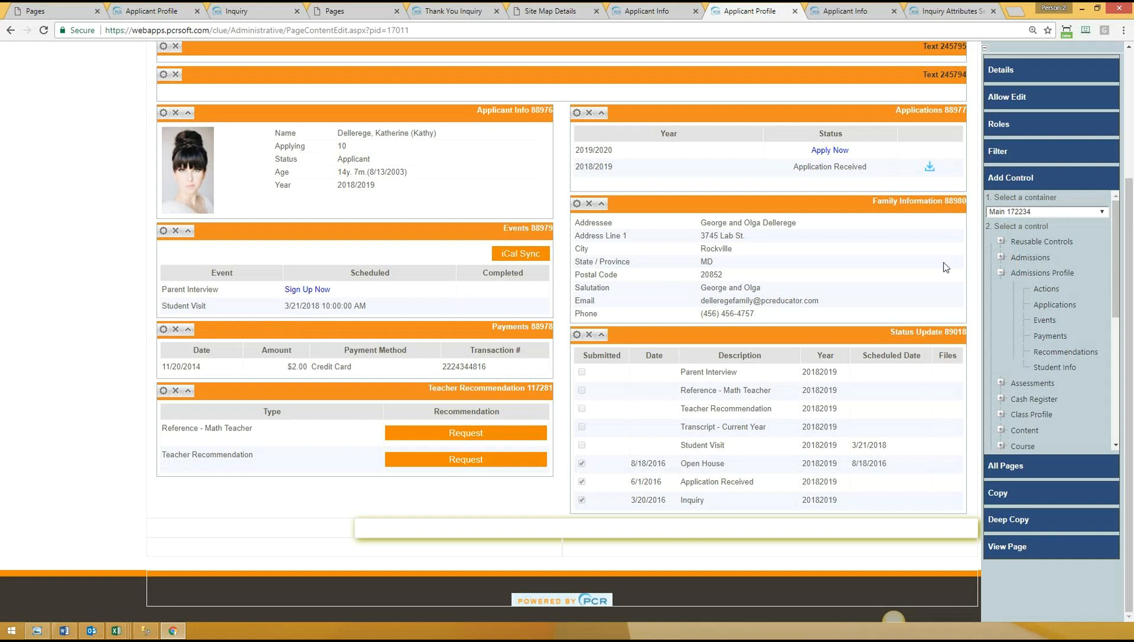
Step: Open the Applications control's properties and check the Application Academic Year1 and Year2 settings
drag(584, 150, 876, 172)
click(876, 171)
click(576, 114)
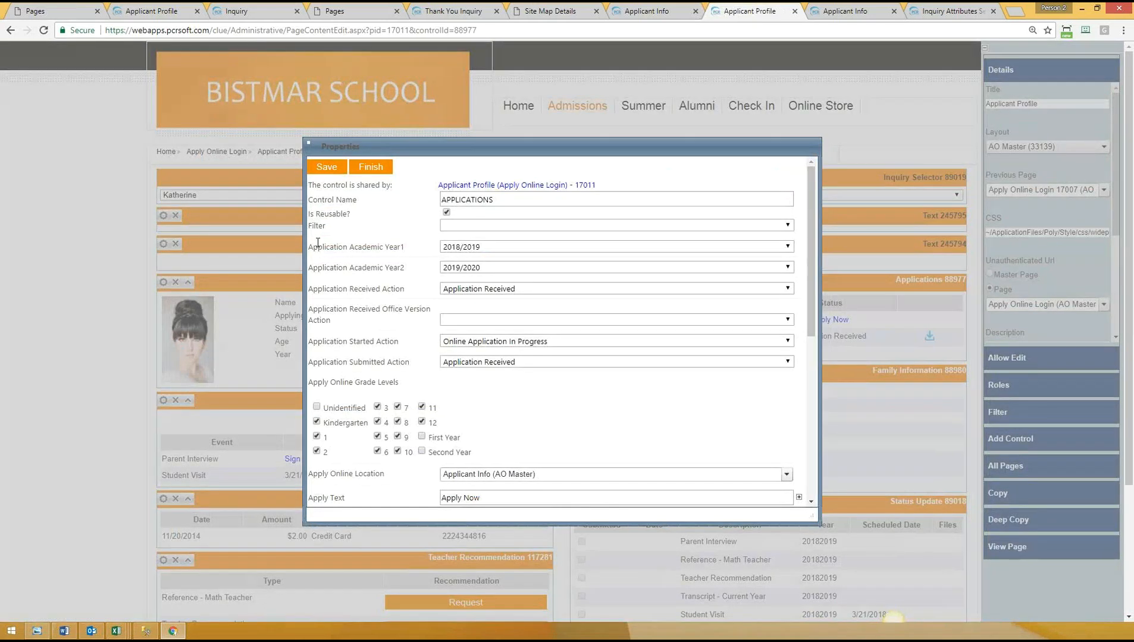
drag(310, 247, 422, 274)
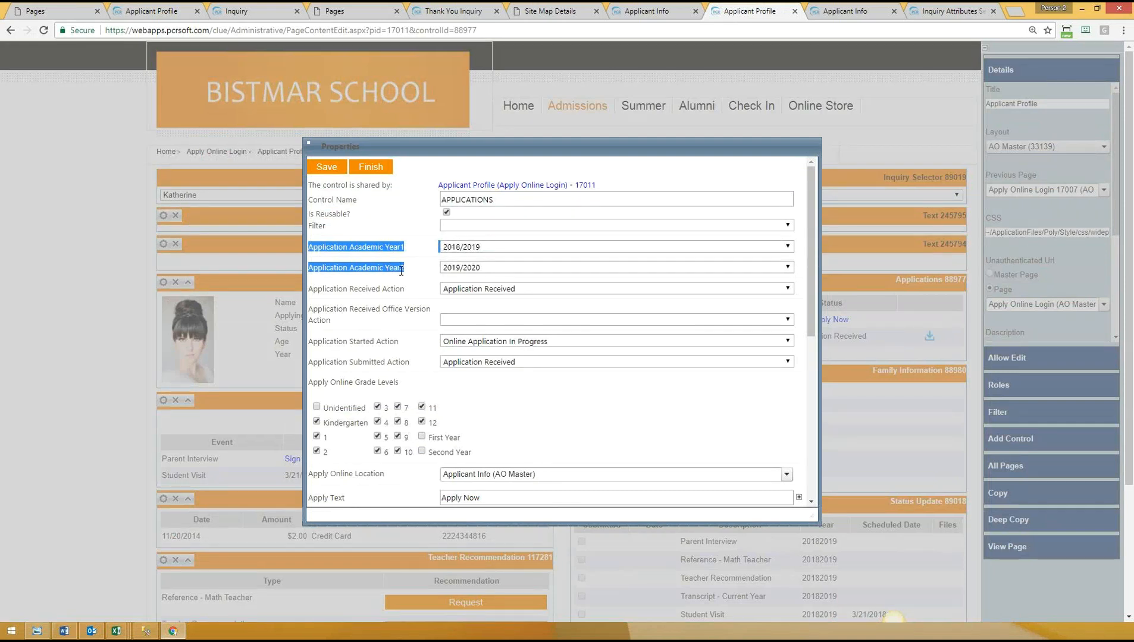
click(394, 239)
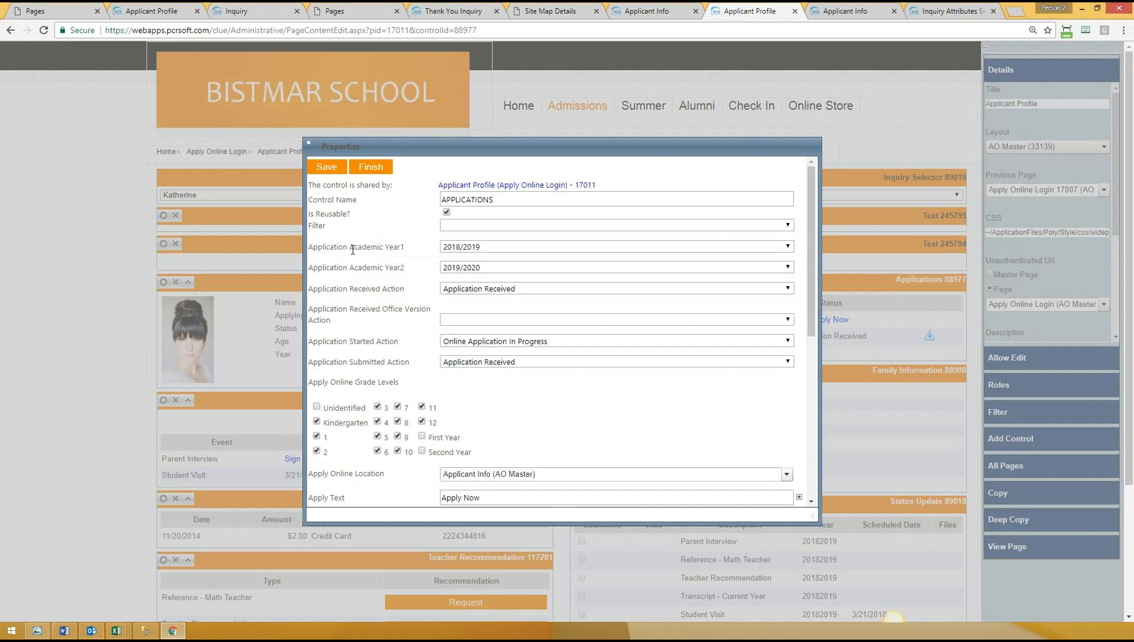
click(468, 247)
click(360, 261)
Step: Review the Applications control's action, grade level, location and Inquiry Actions settings, then close its properties
scroll(374, 312, down, 1)
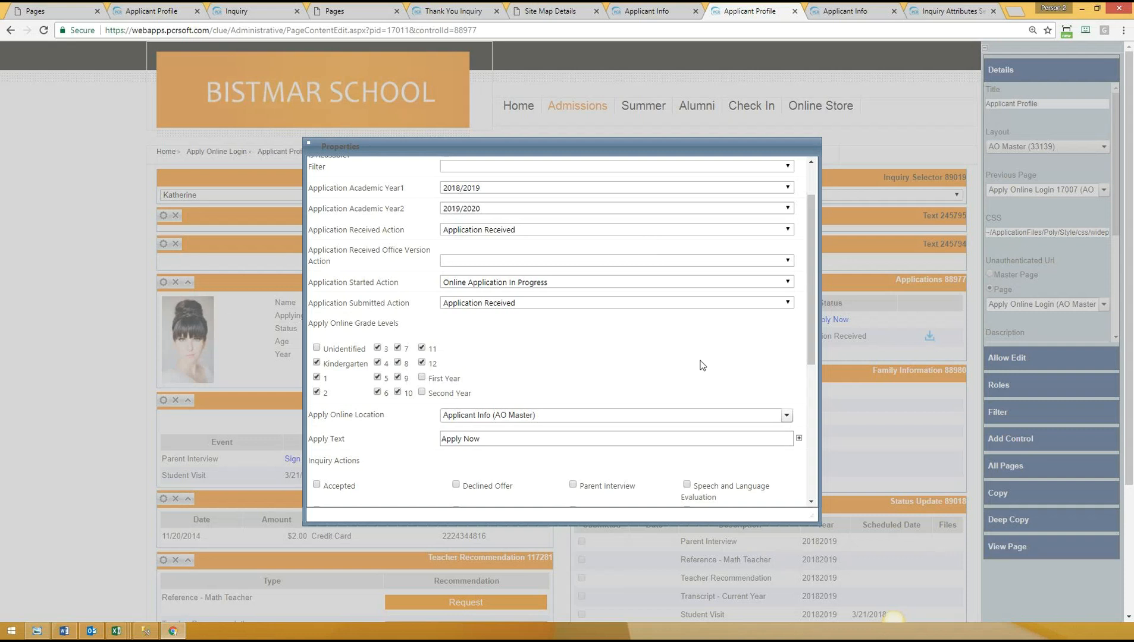
scroll(752, 379, down, 2)
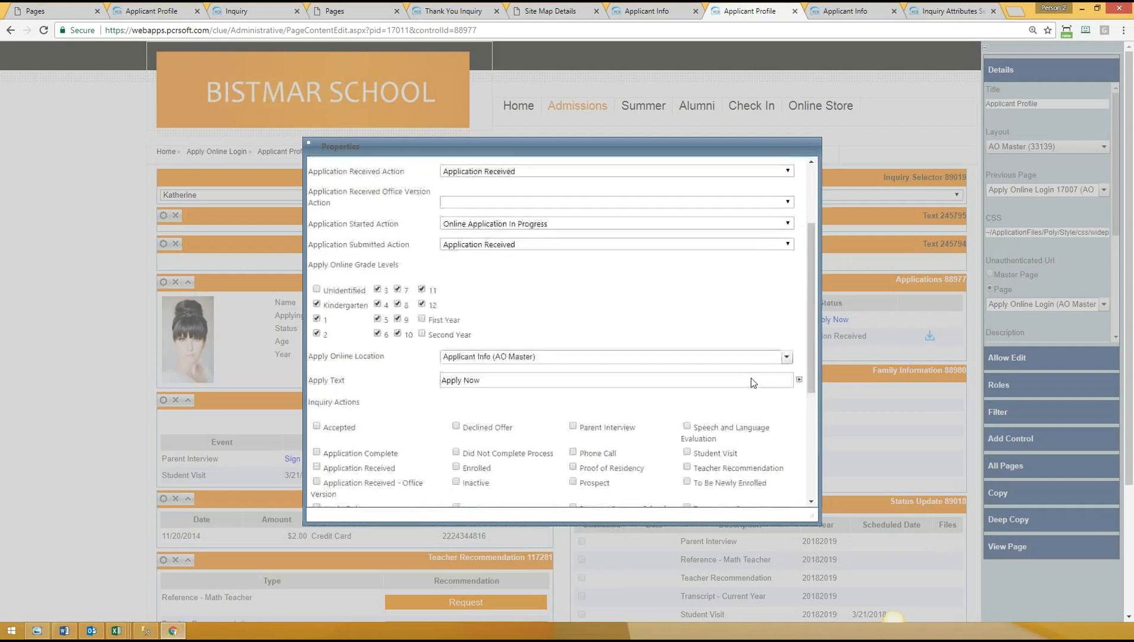
scroll(366, 256, up, 1)
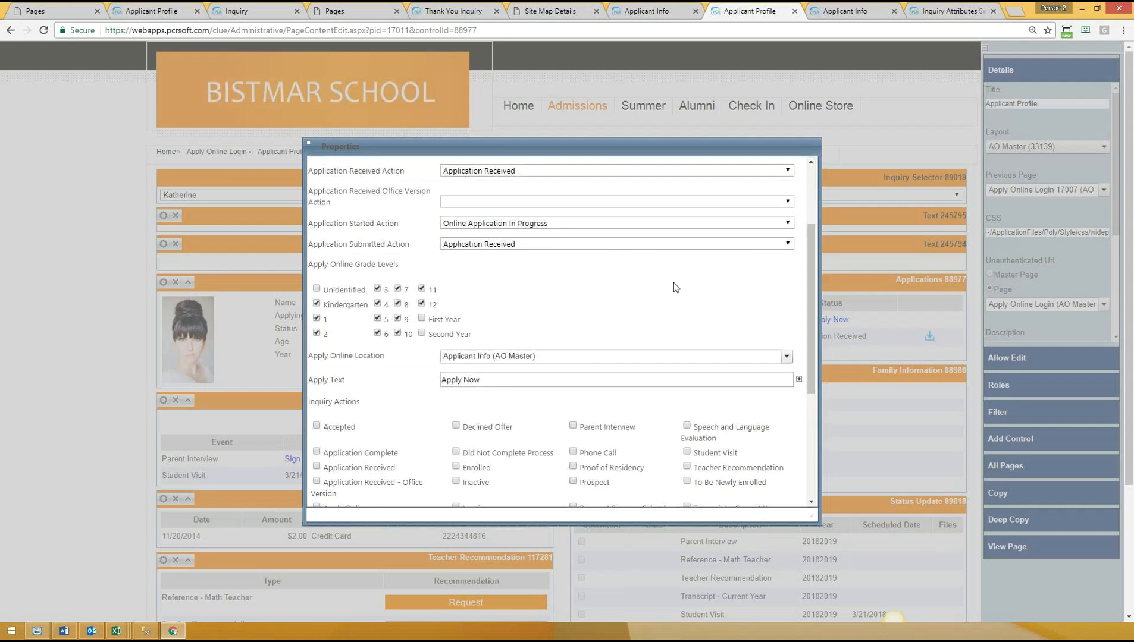
scroll(696, 320, down, 4)
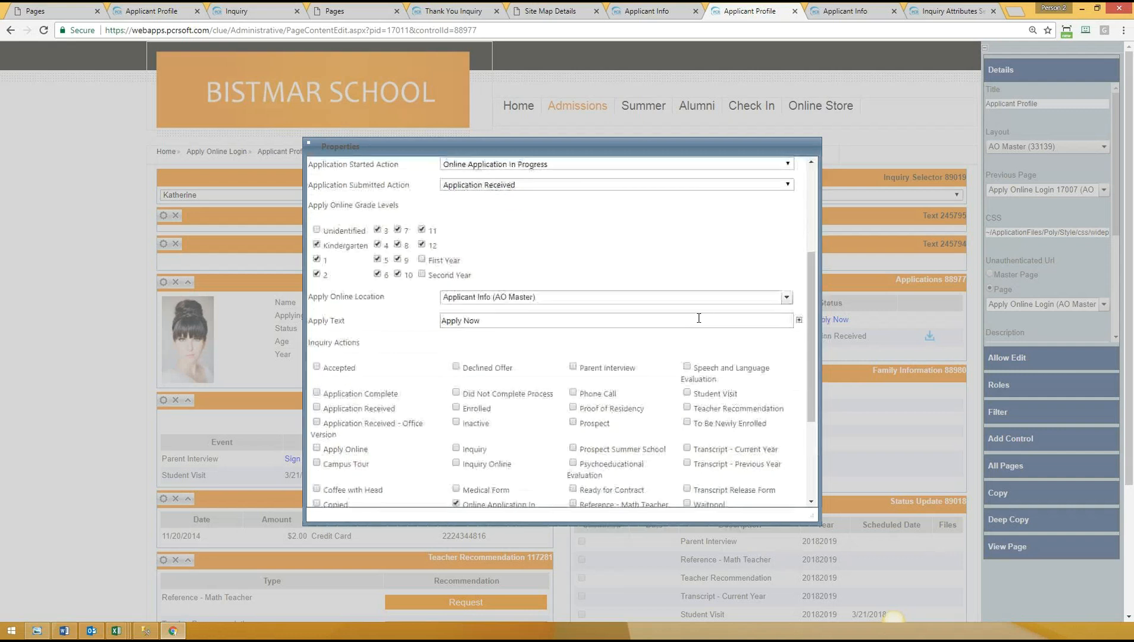
click(370, 496)
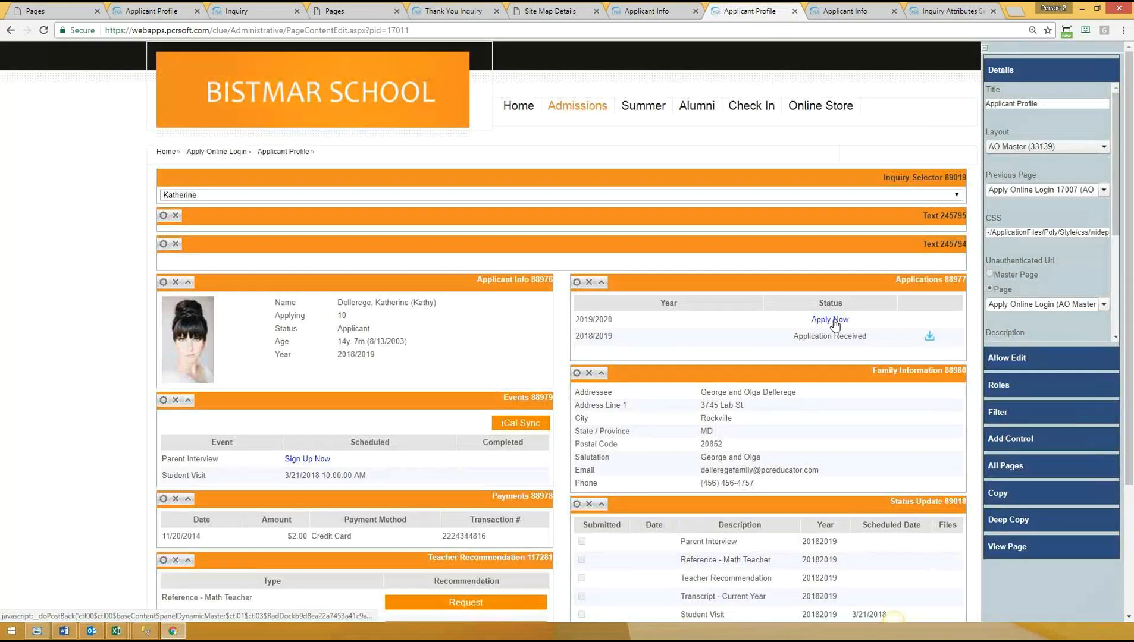
Step: View the Applicant Profile page, start the 2019/2020 application for grade 10, and return to the profile
click(1005, 547)
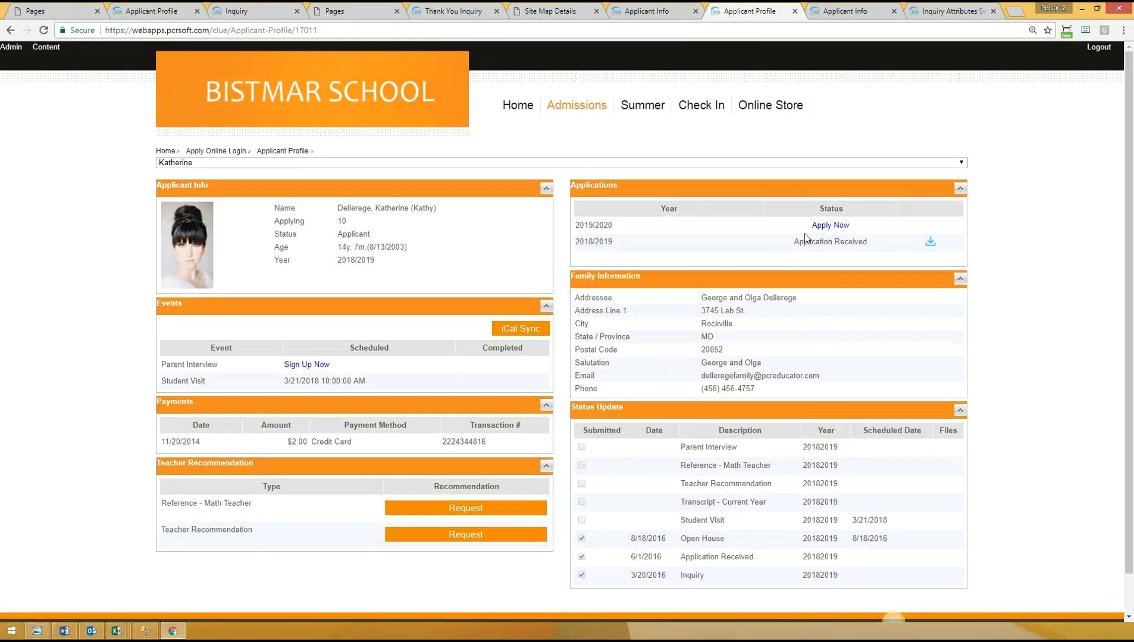
click(836, 226)
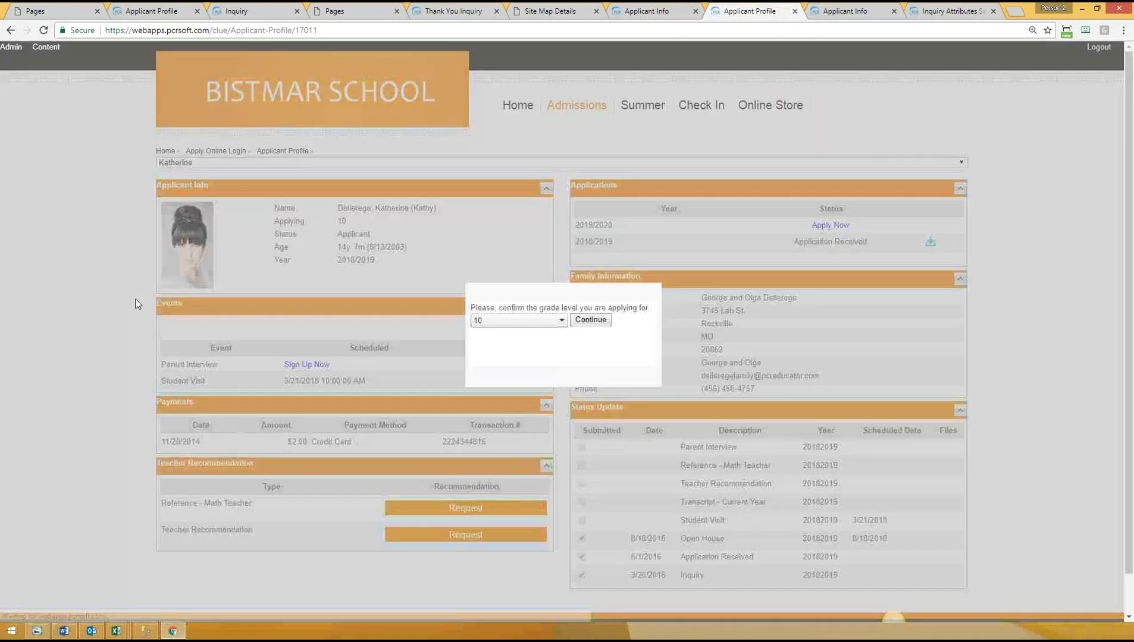
click(597, 322)
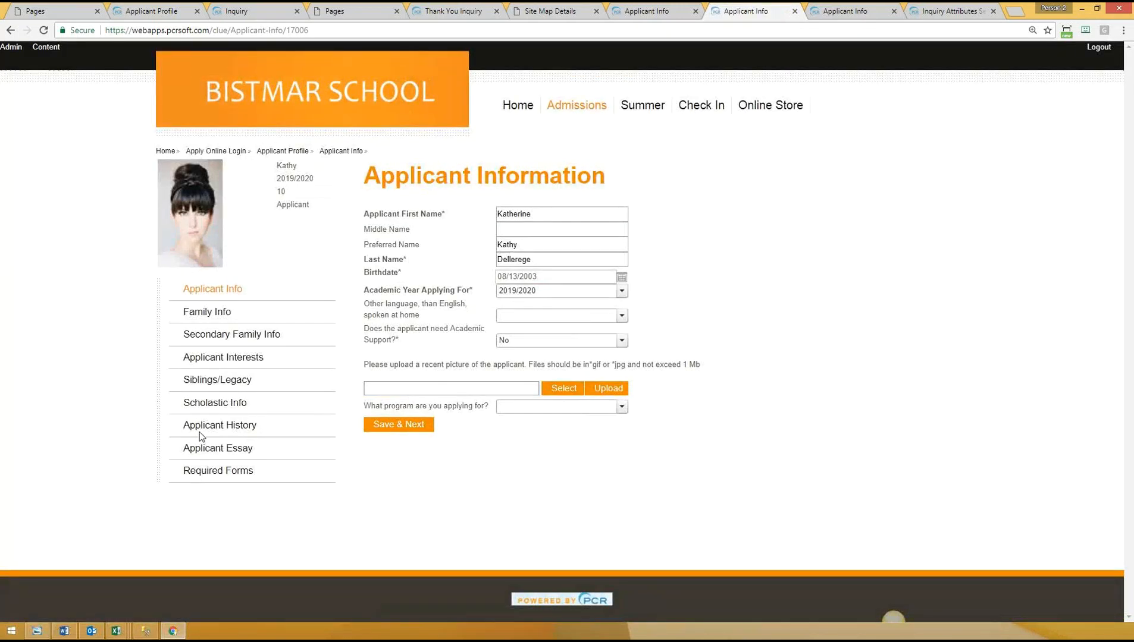
click(289, 156)
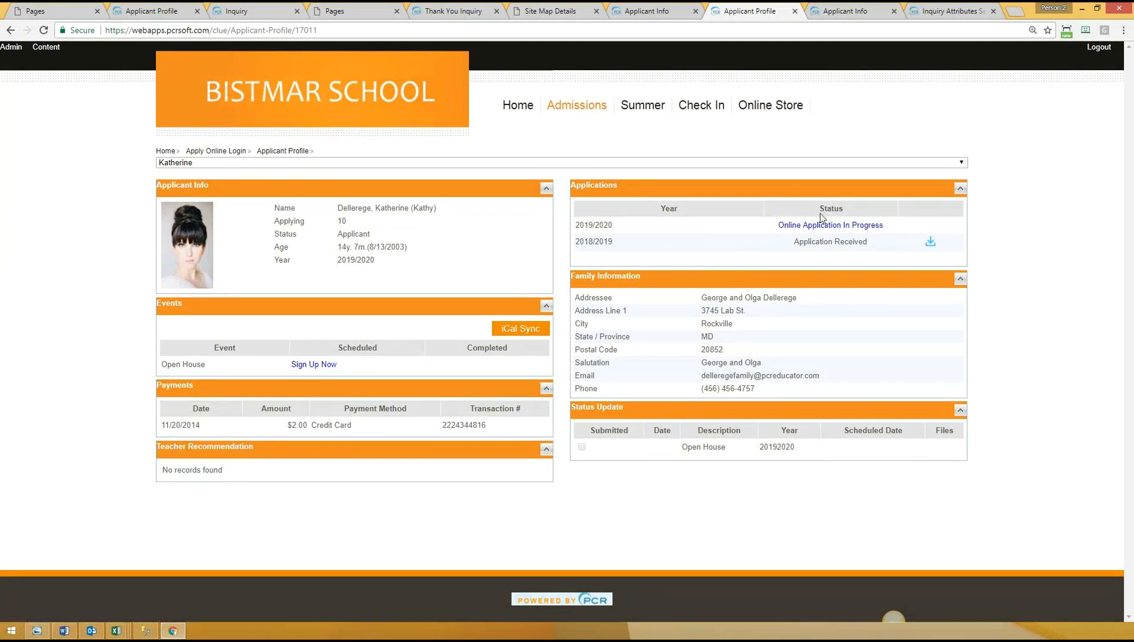
Step: Reopen the Applications control's properties on the Applicant Profile page and review its grade levels, Apply Online Location and Inquiry Actions
click(52, 51)
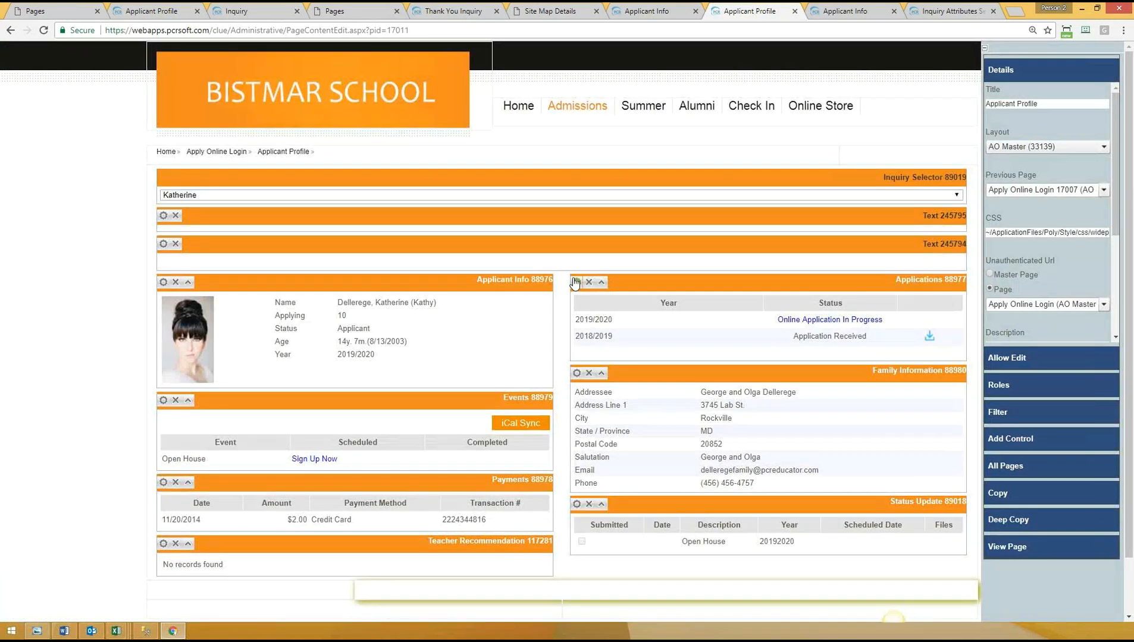
click(577, 283)
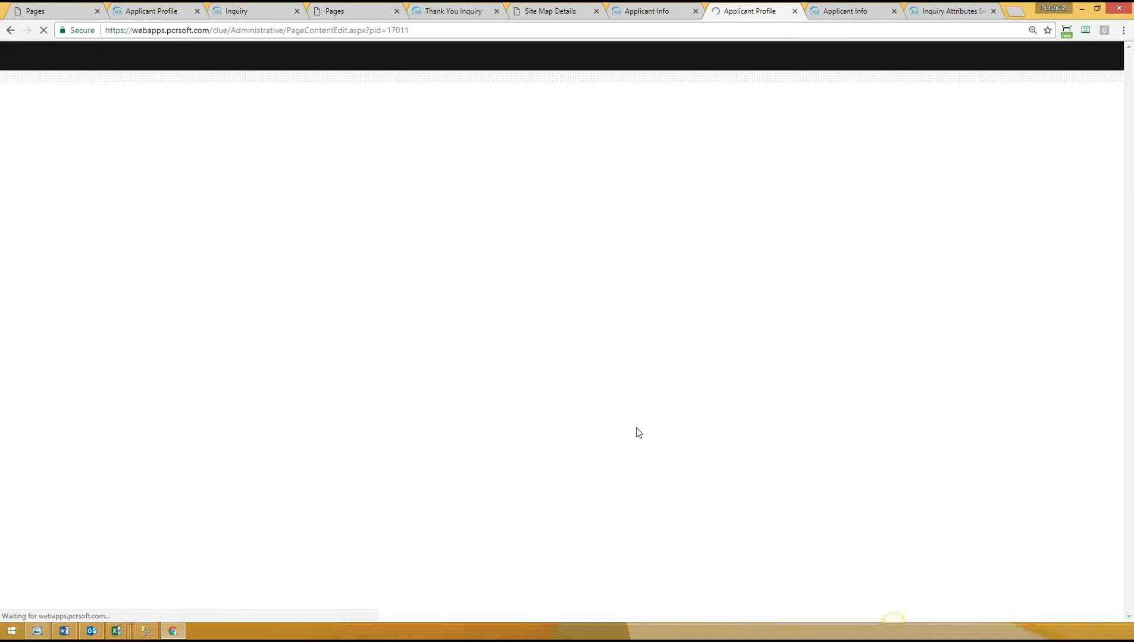
scroll(476, 374, down, 1)
scroll(476, 373, down, 2)
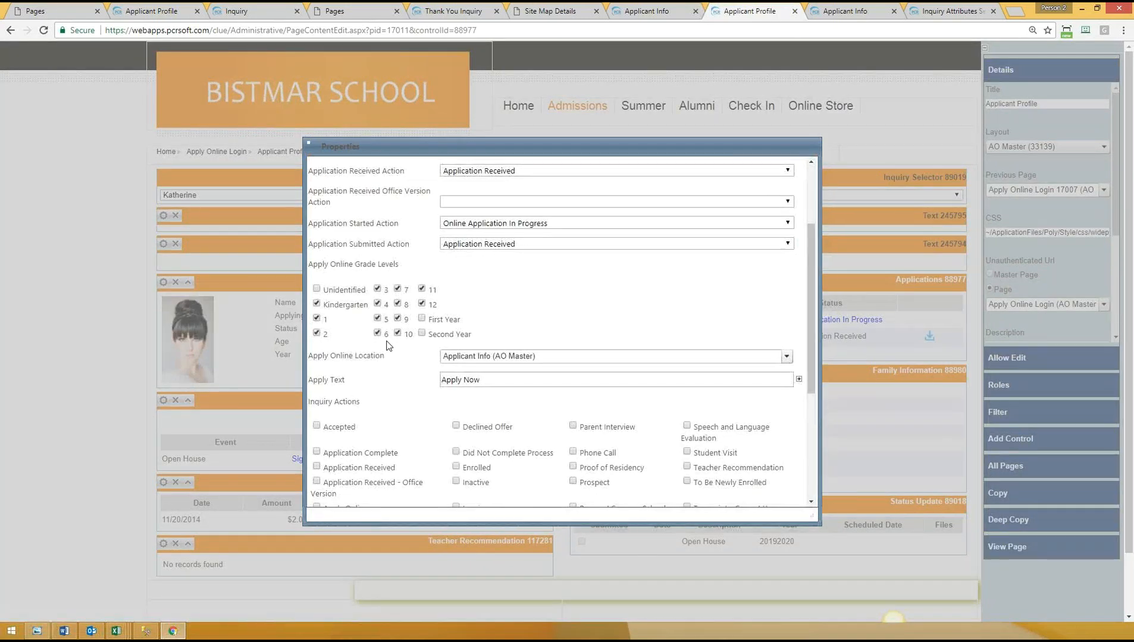
scroll(350, 271, down, 1)
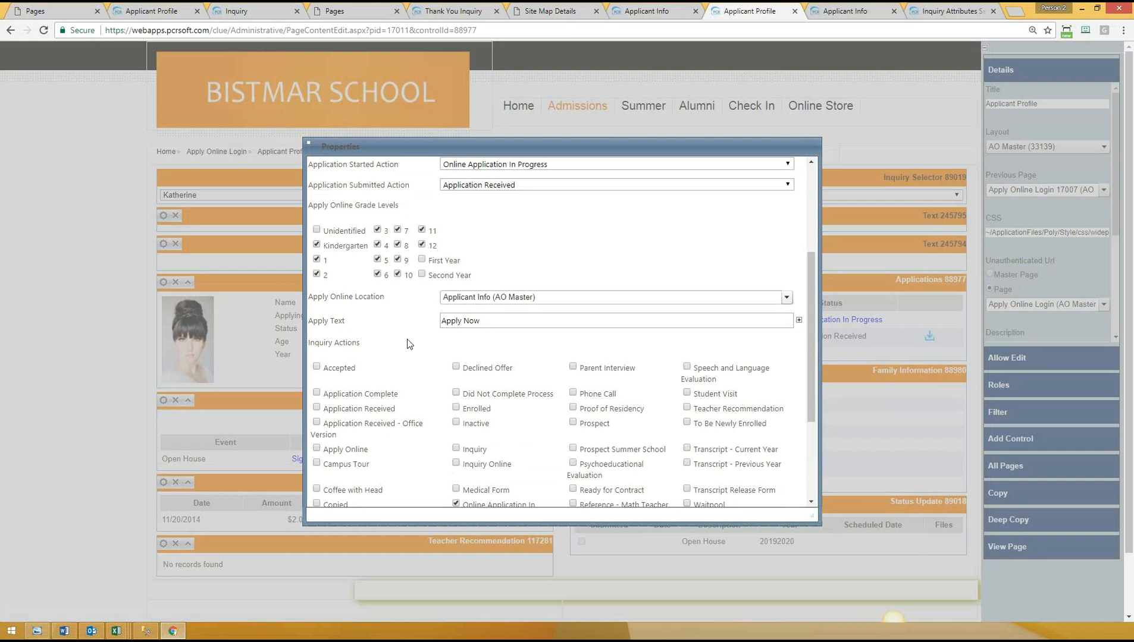
scroll(407, 339, down, 1)
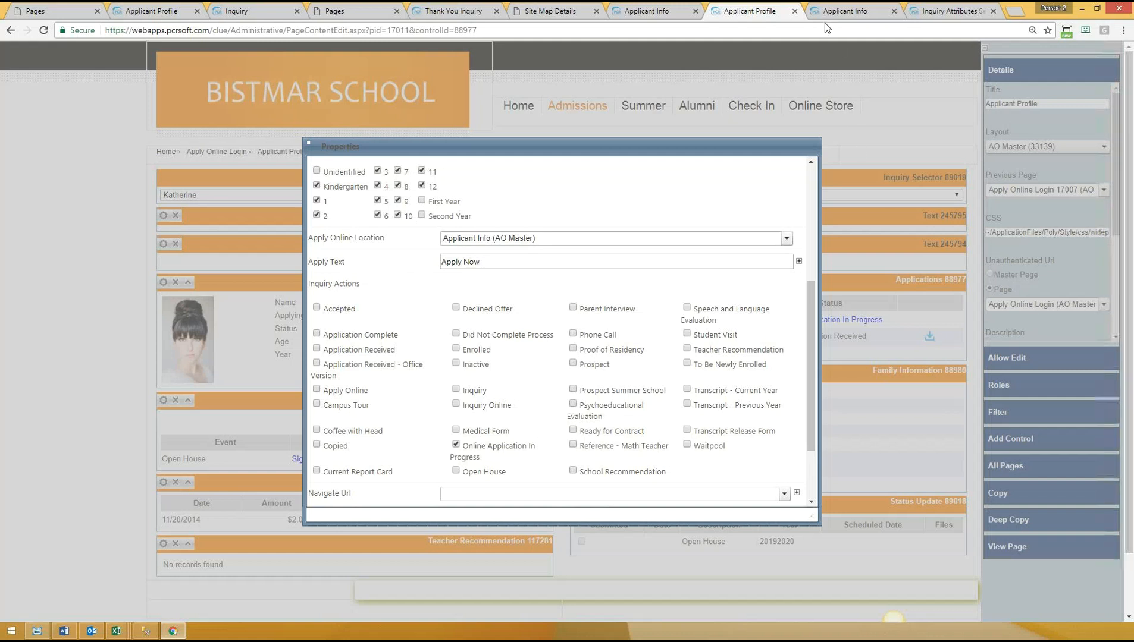
Step: Reload the Applicant Info page to check its application menu, then return to the Applications control's properties
click(655, 11)
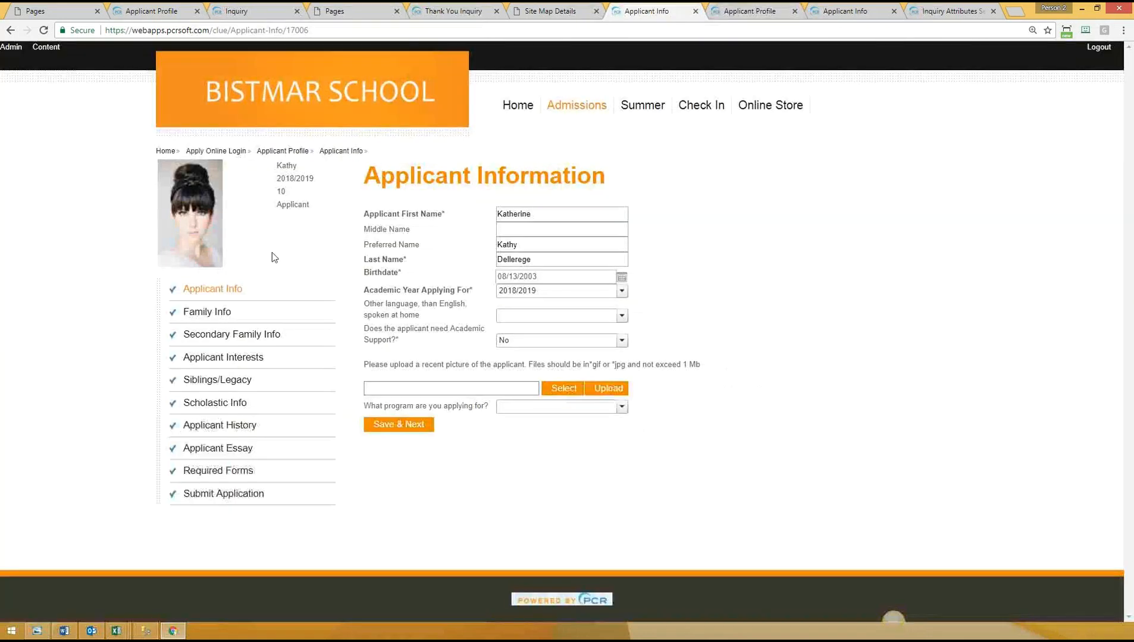
click(213, 292)
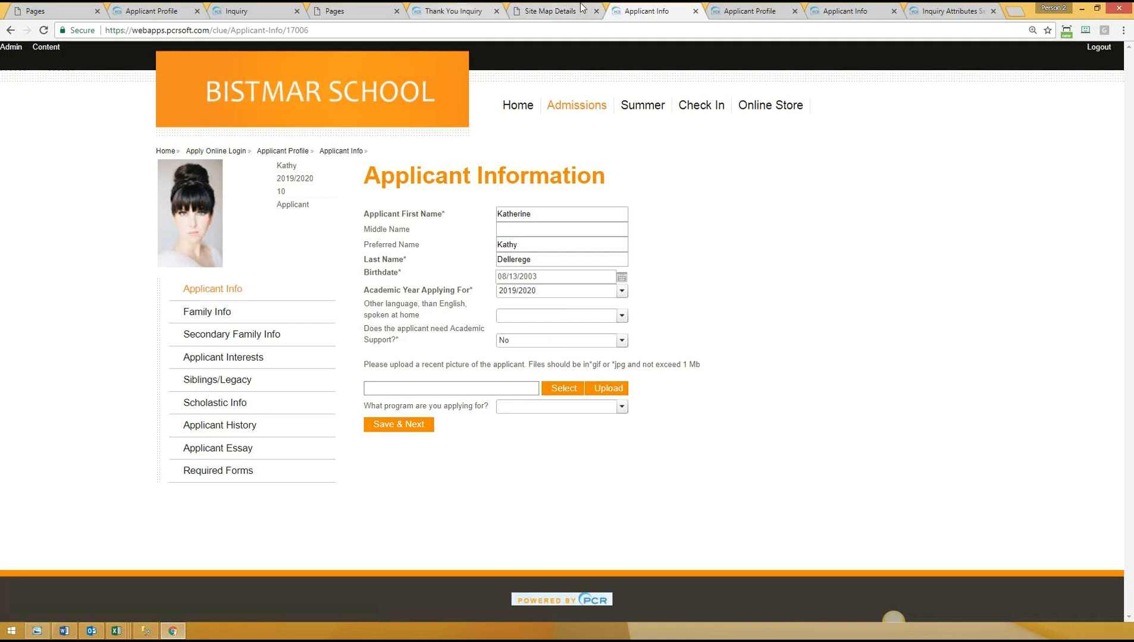
click(749, 10)
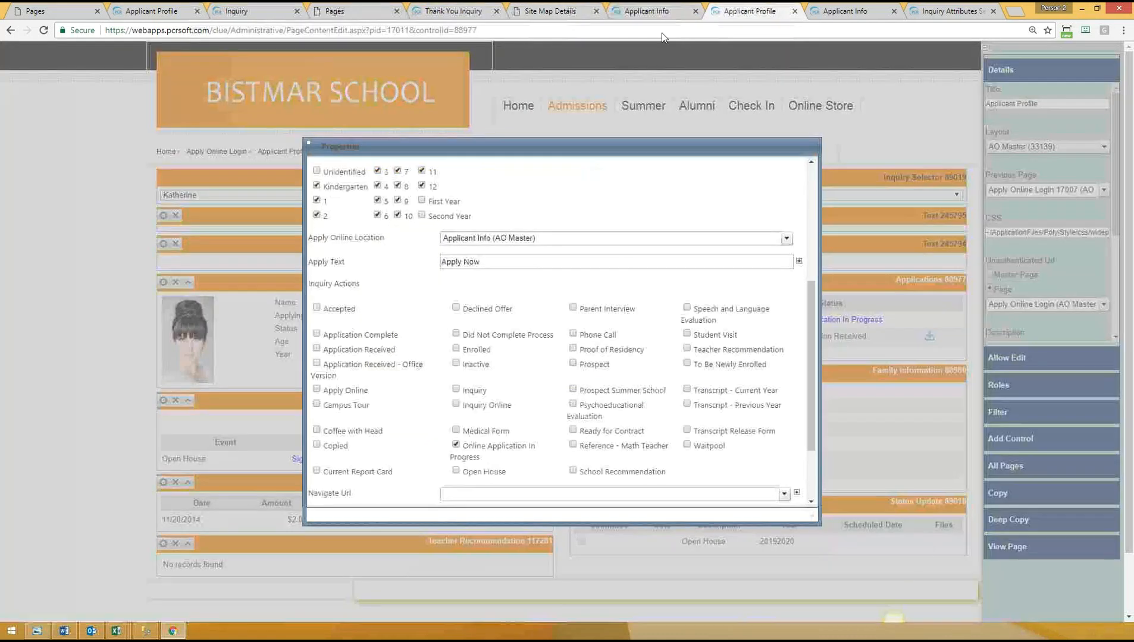
Step: Set the Applications control's Submitted Location to Payment & Submit (AO Master), checking the left menu site map, and save the properties
scroll(419, 422, down, 2)
scroll(418, 422, down, 2)
scroll(505, 457, down, 1)
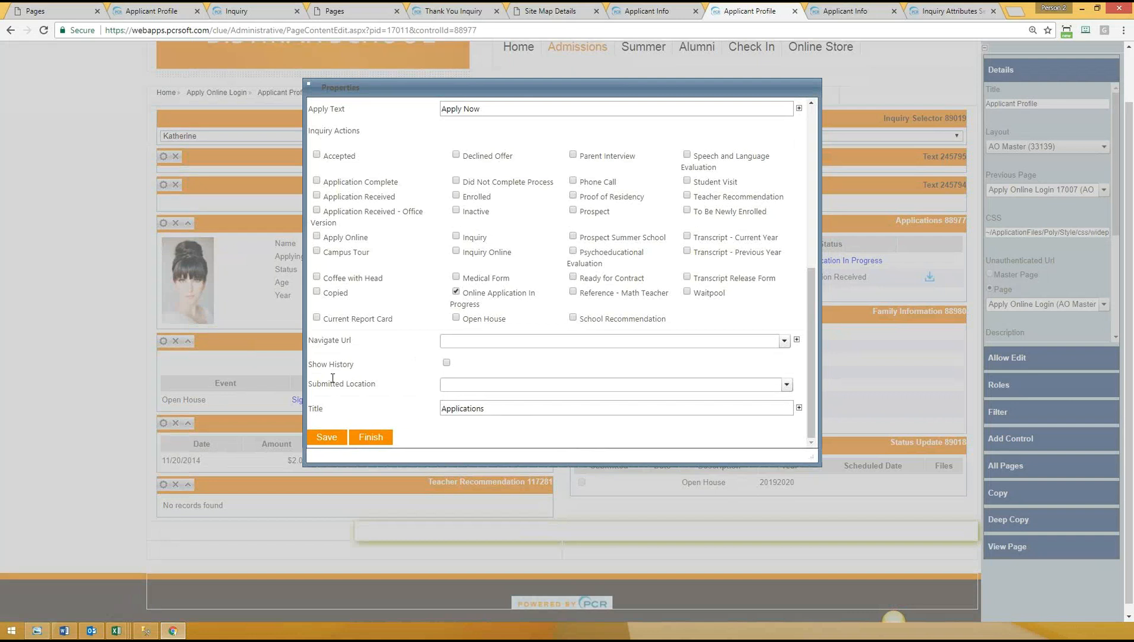
click(455, 387)
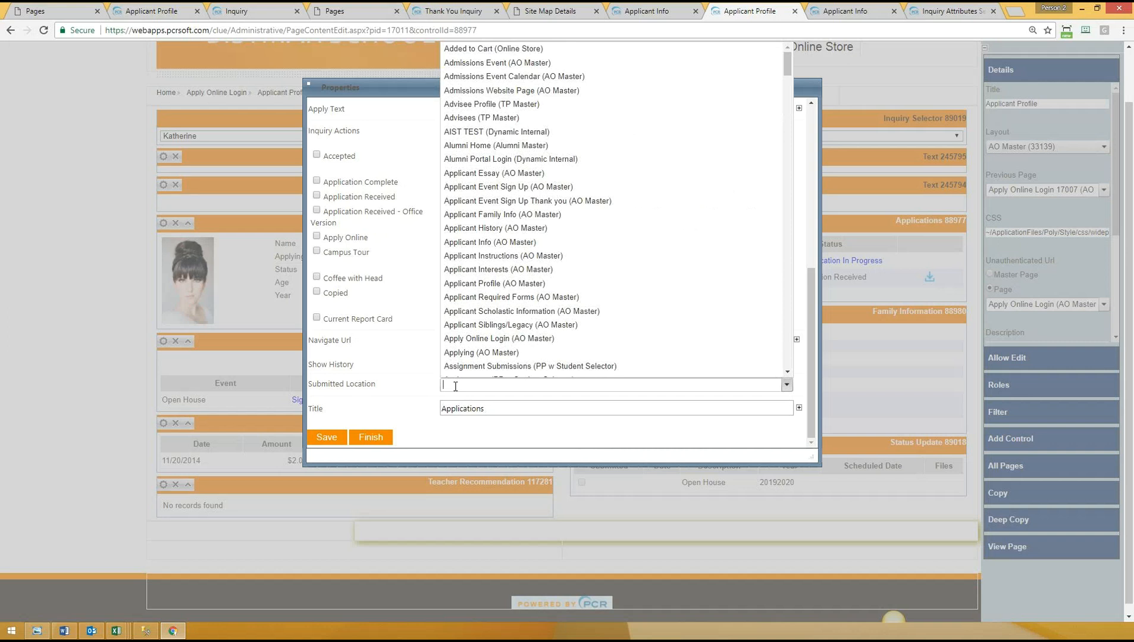
scroll(595, 268, down, 20)
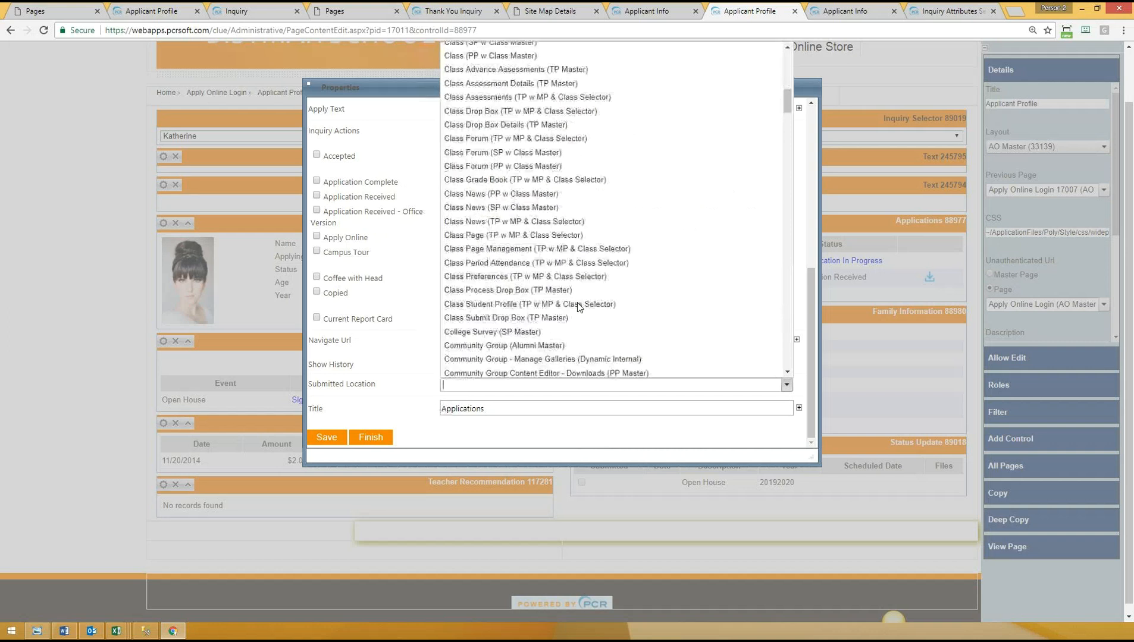
scroll(583, 277, up, 12)
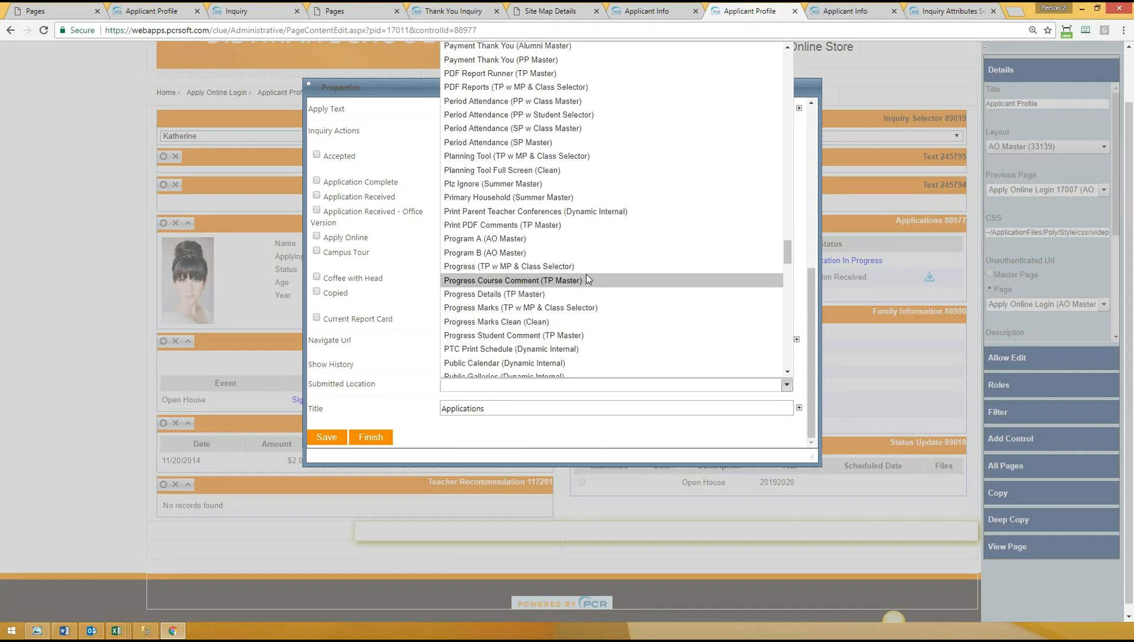
scroll(585, 277, up, 3)
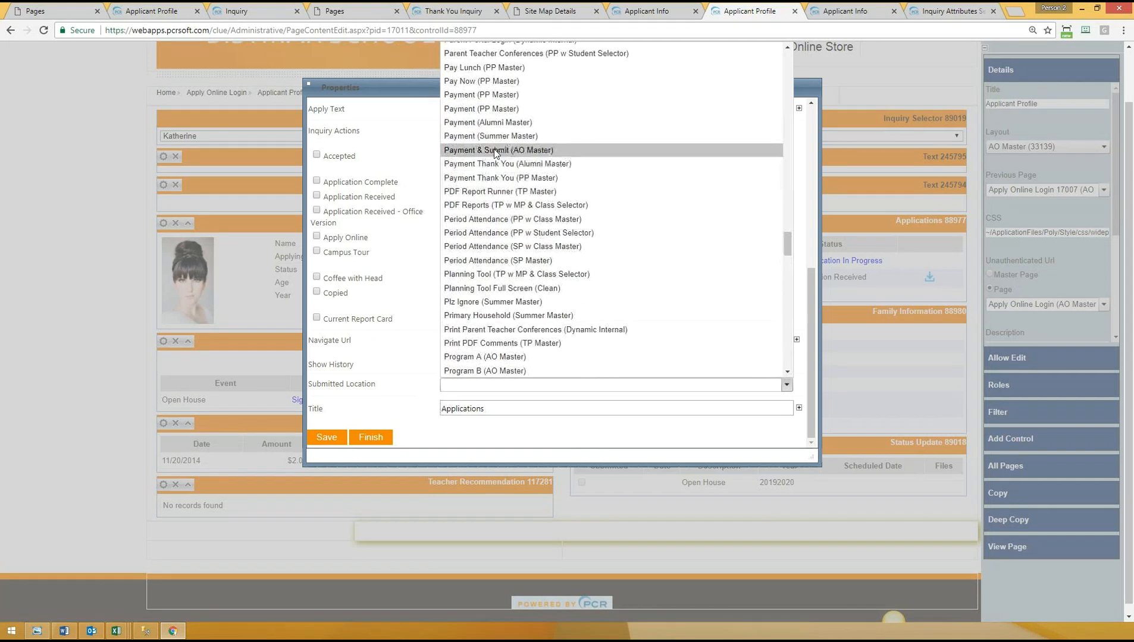
click(483, 152)
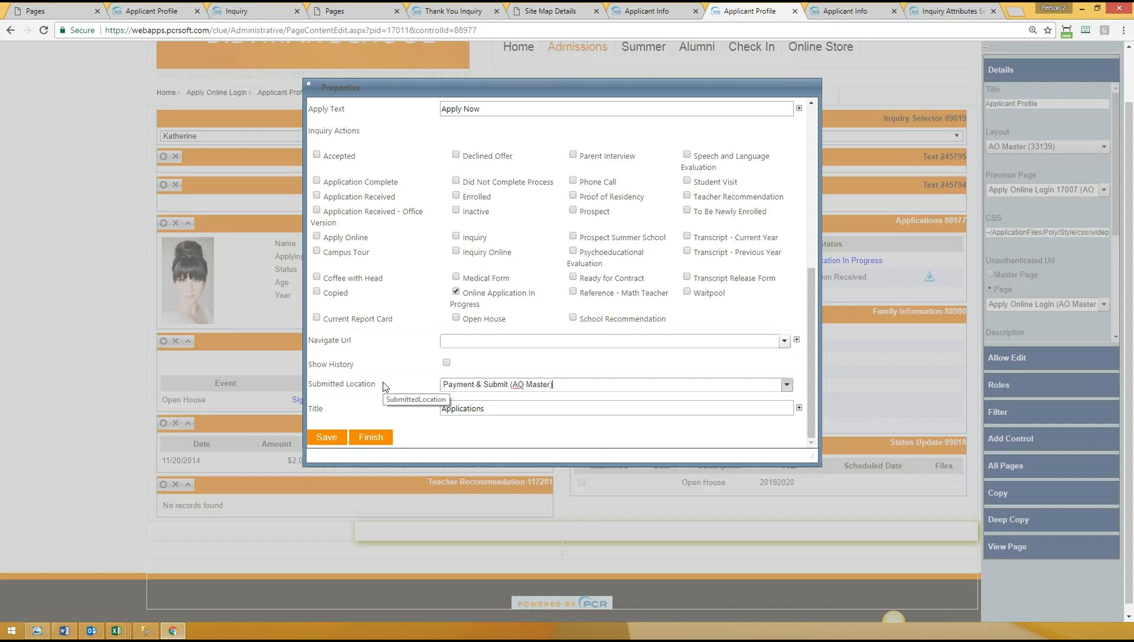
click(556, 11)
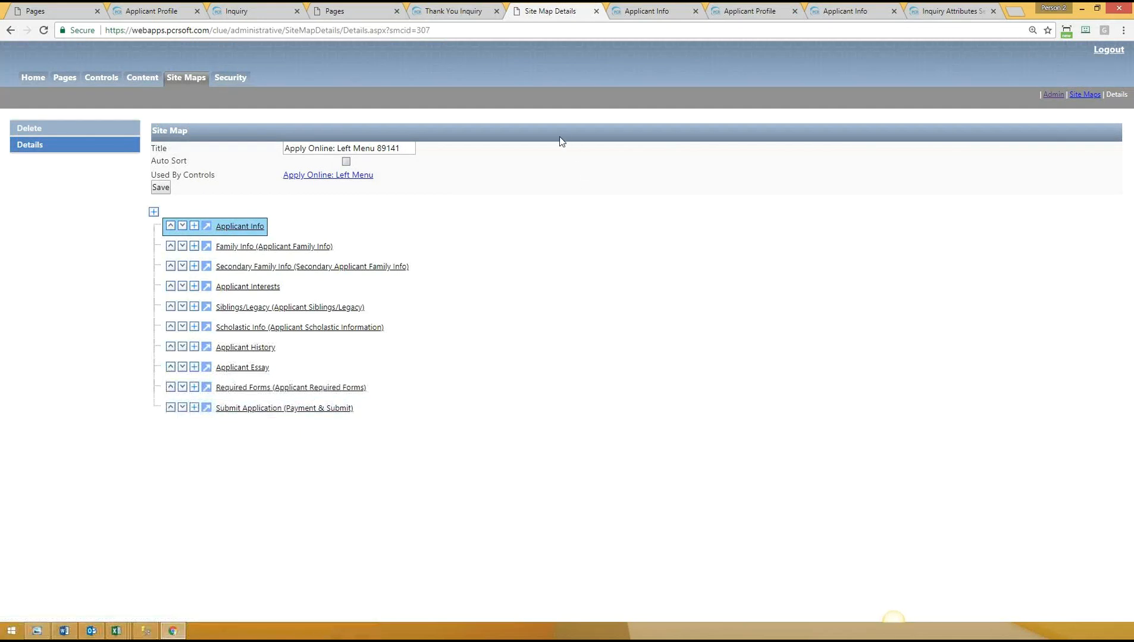
click(751, 11)
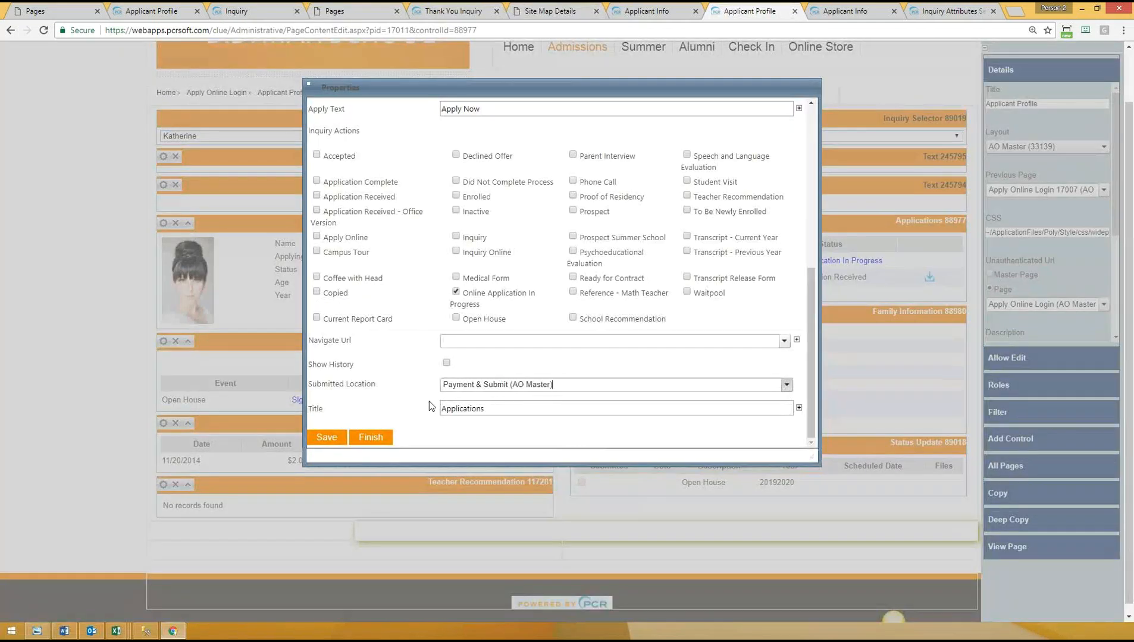
click(324, 434)
click(333, 440)
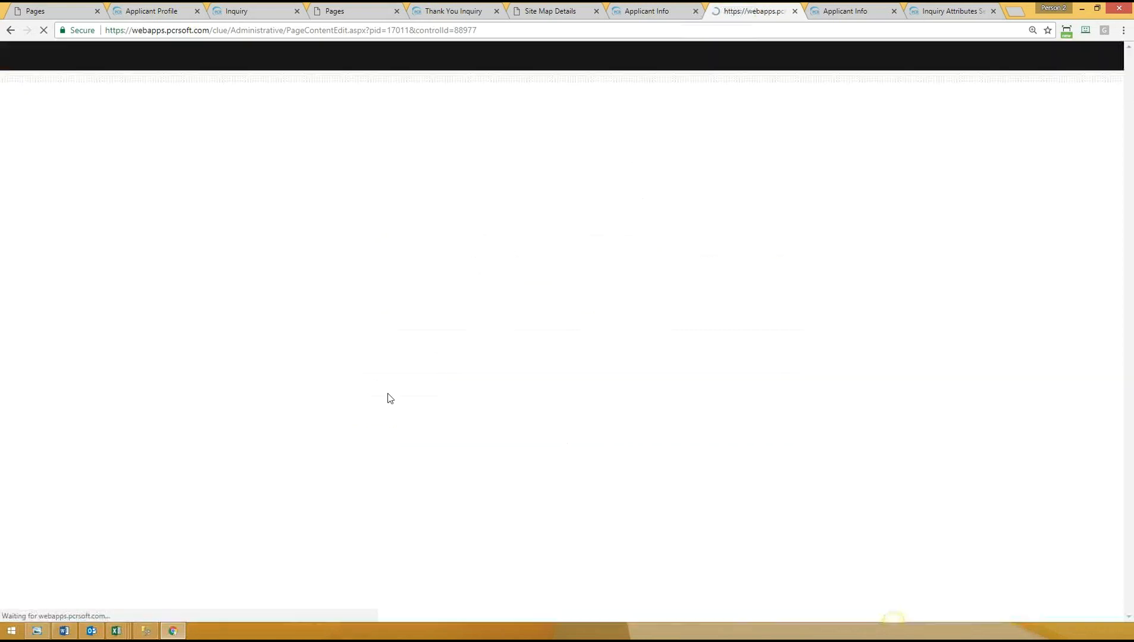
Step: View the Applicant Profile page, review the applicant selector's choices, and switch to the family's second applicant
click(1005, 547)
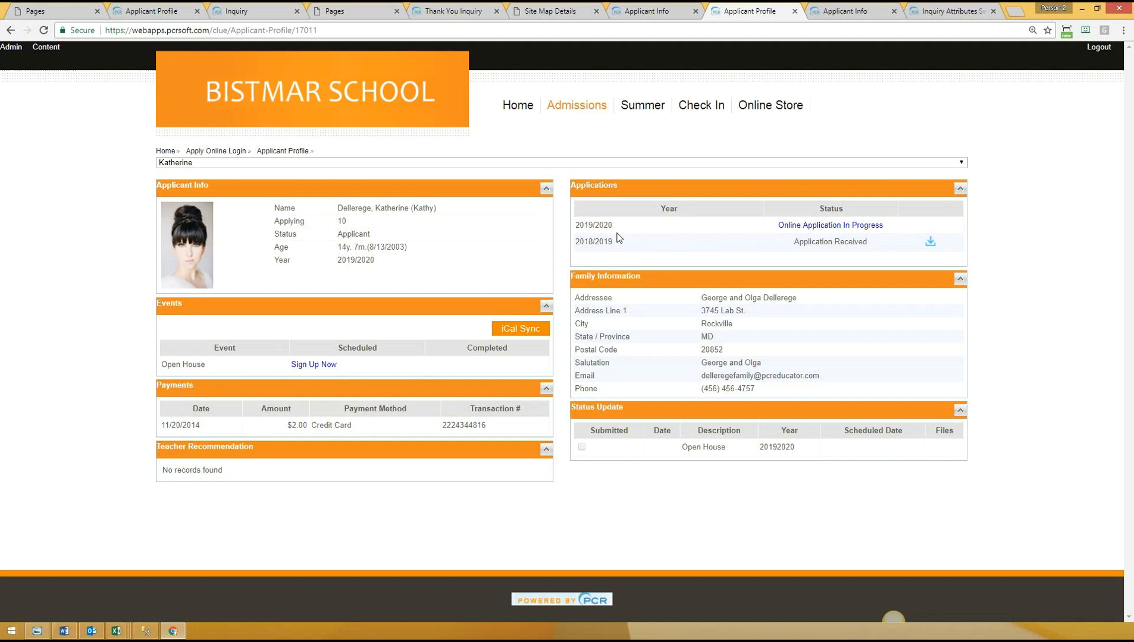
drag(706, 256, 690, 241)
click(661, 254)
click(190, 164)
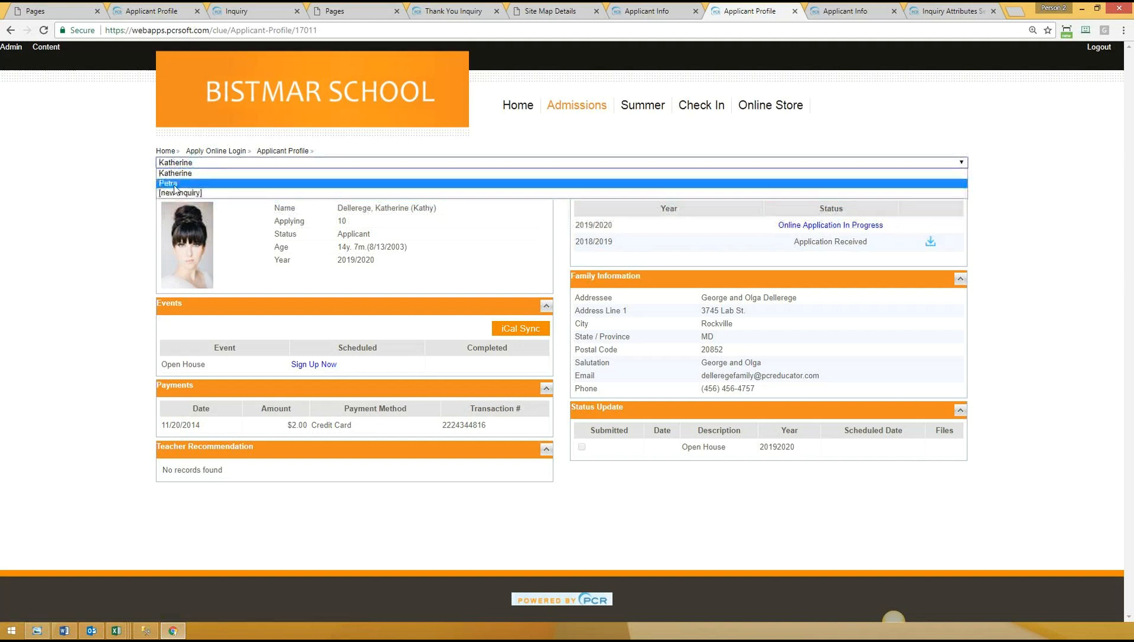
click(77, 238)
click(193, 163)
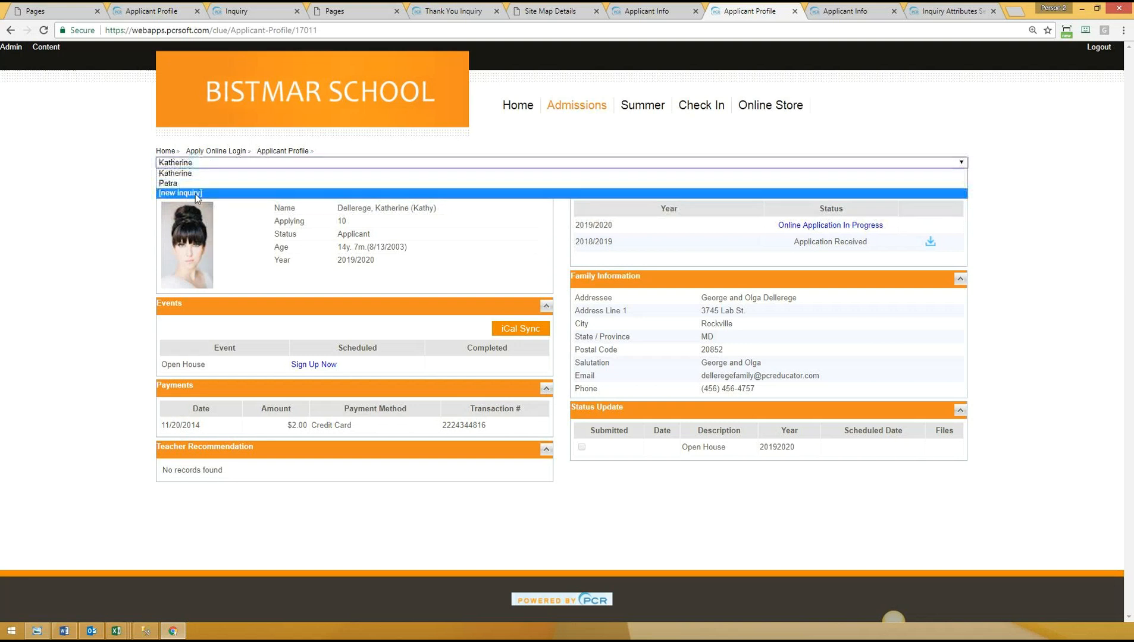
click(148, 207)
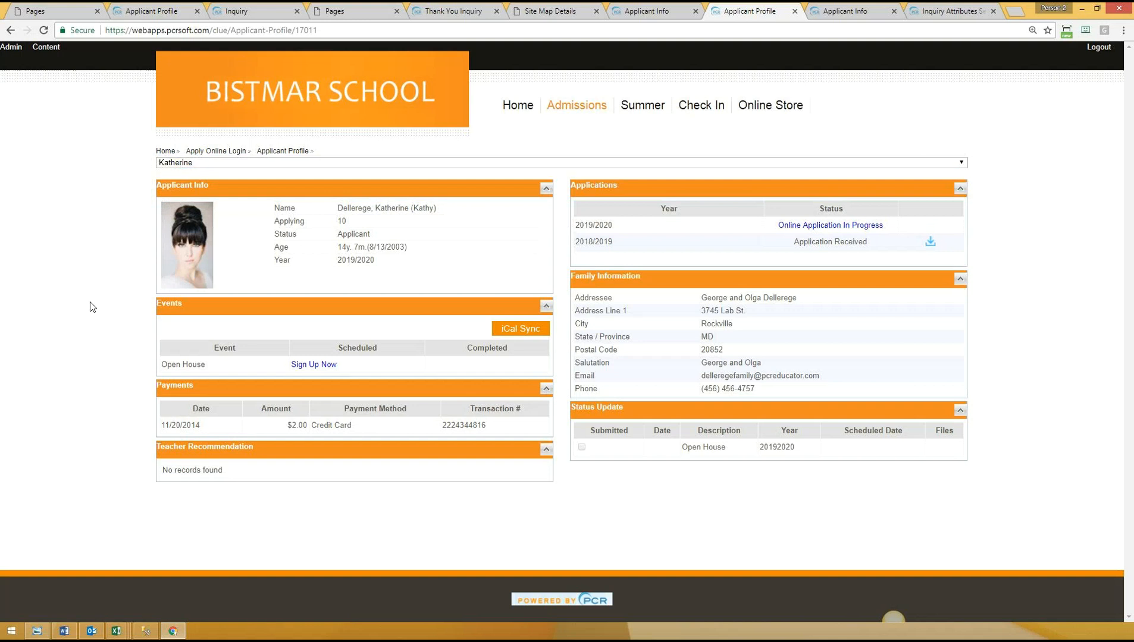
click(181, 163)
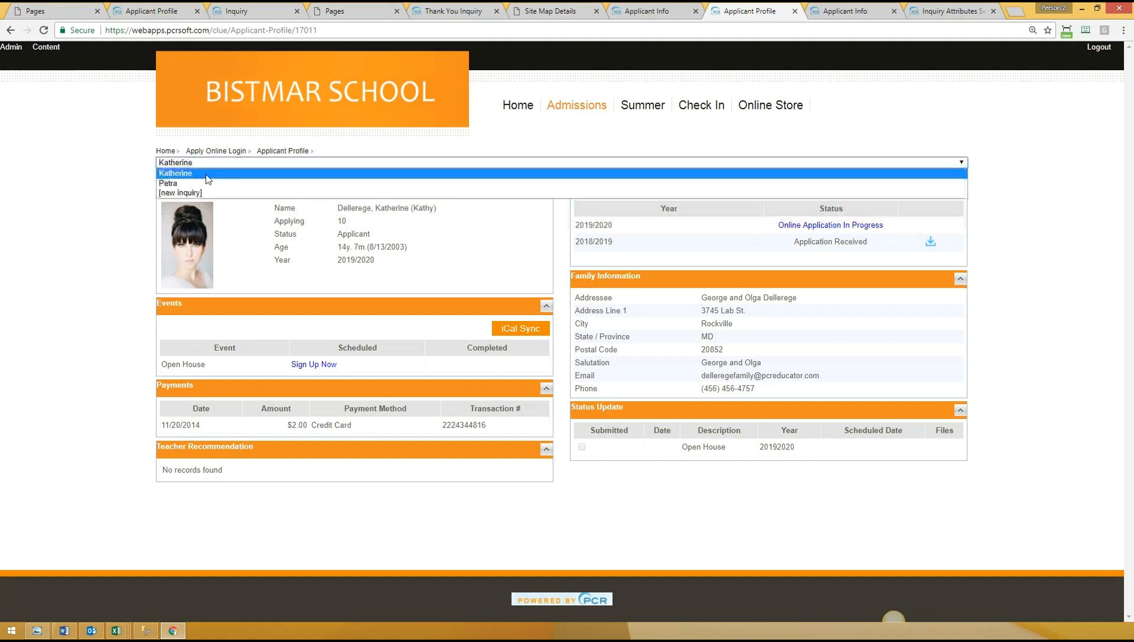
click(179, 184)
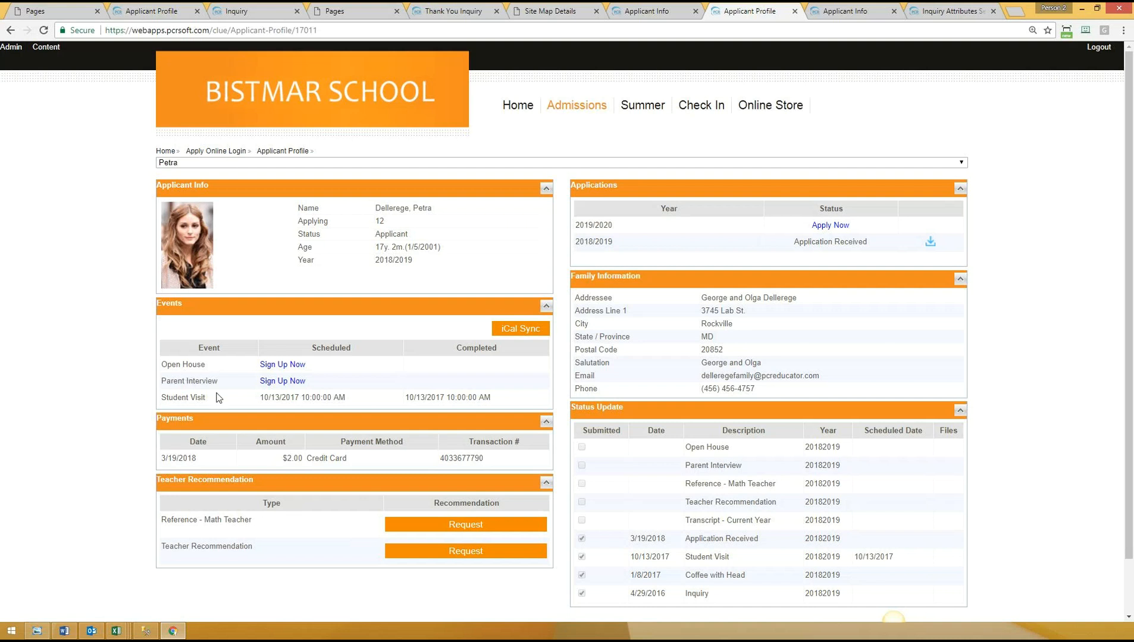
Step: Reload the Applicant Info page for the selected applicant and compare its completed sections with the profile's application statuses
click(610, 14)
key(Return)
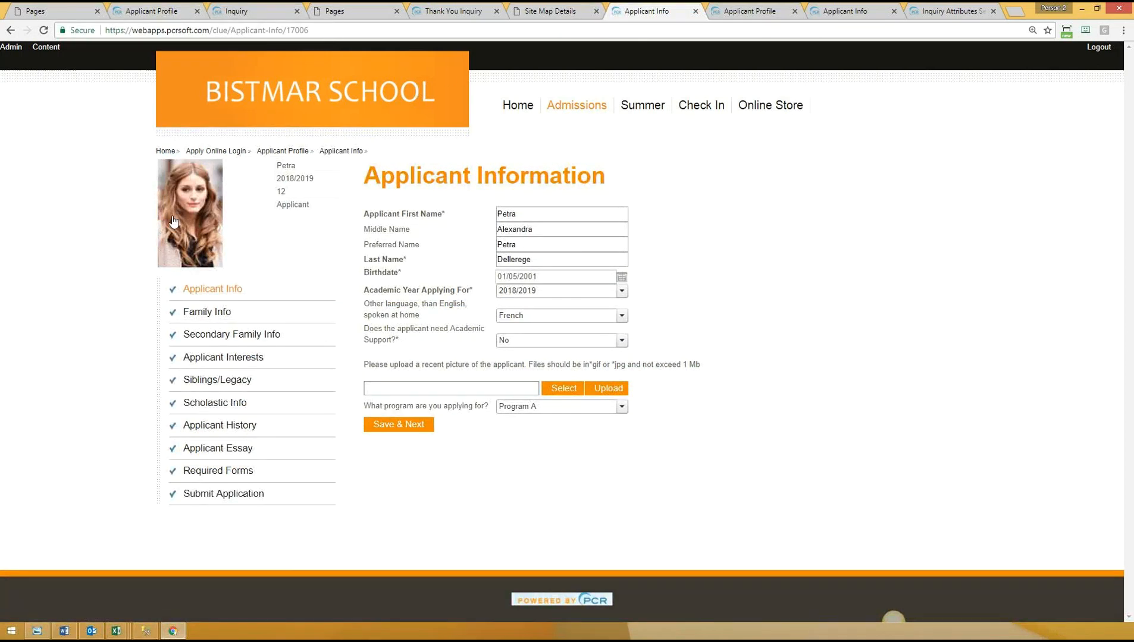
click(750, 11)
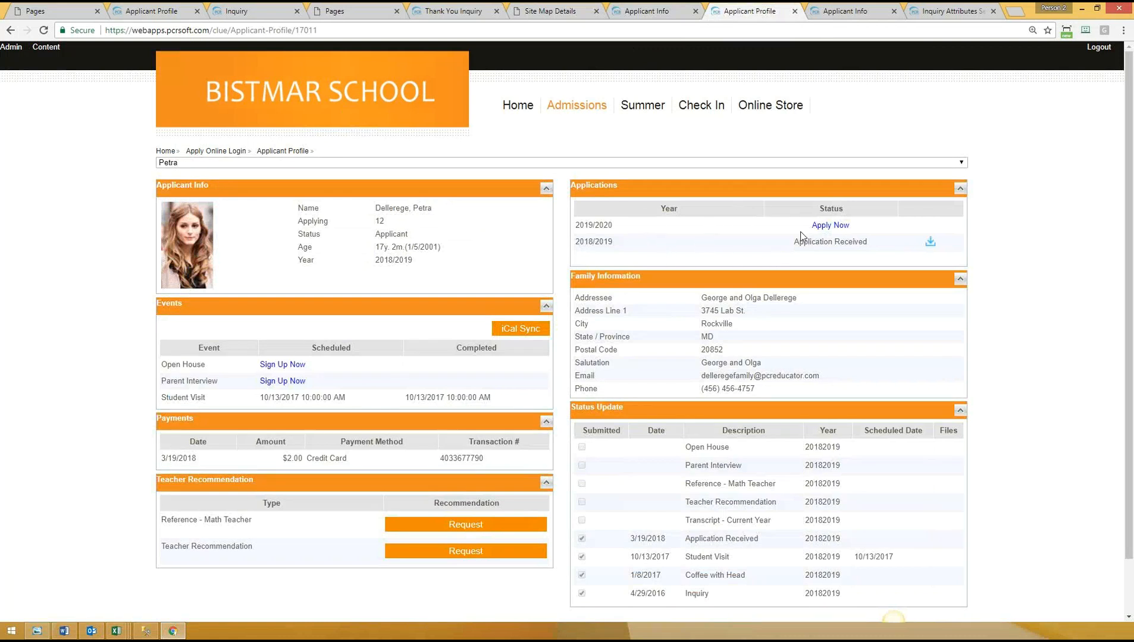
click(633, 10)
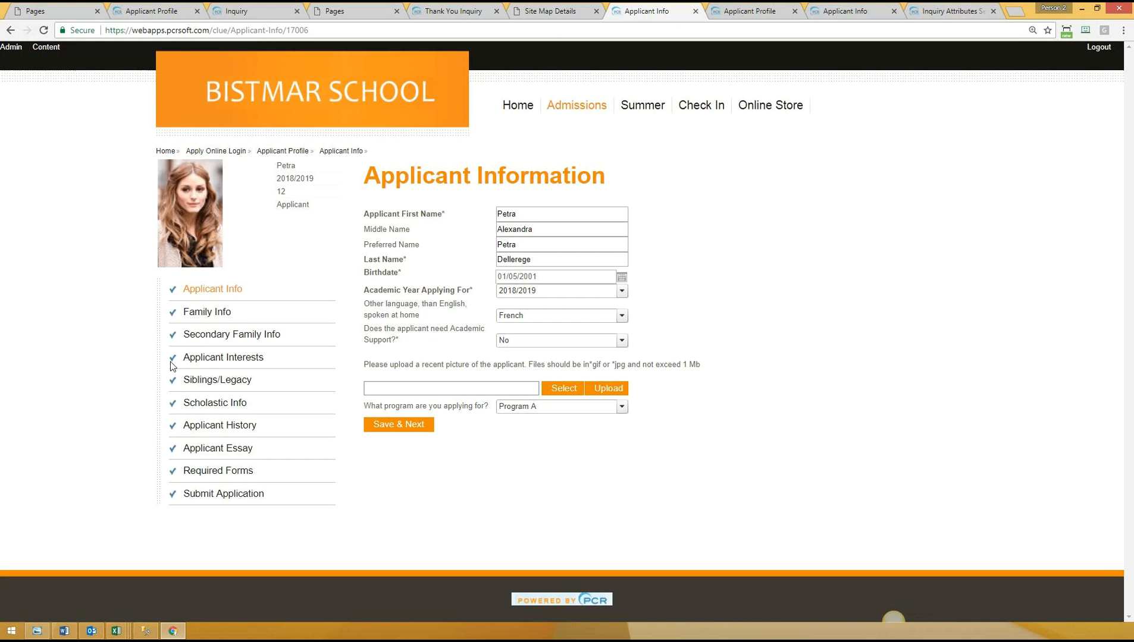
Step: Open the Applicant Info page from the Apply Online: Left Menu site map, view it, and examine the Applicant First Name label
click(568, 8)
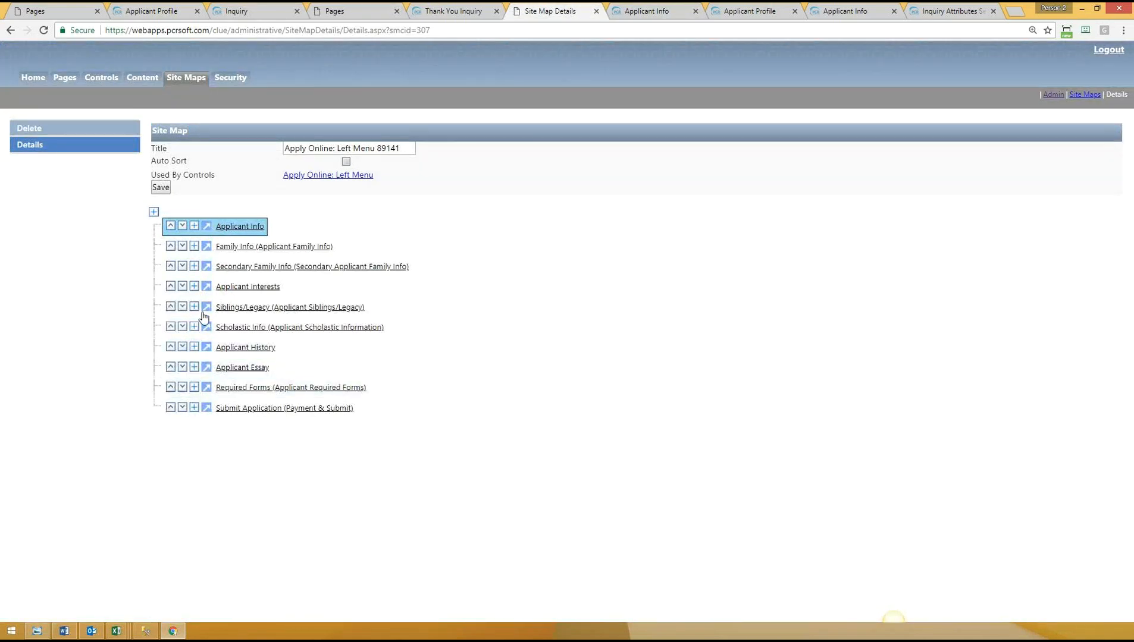
click(208, 226)
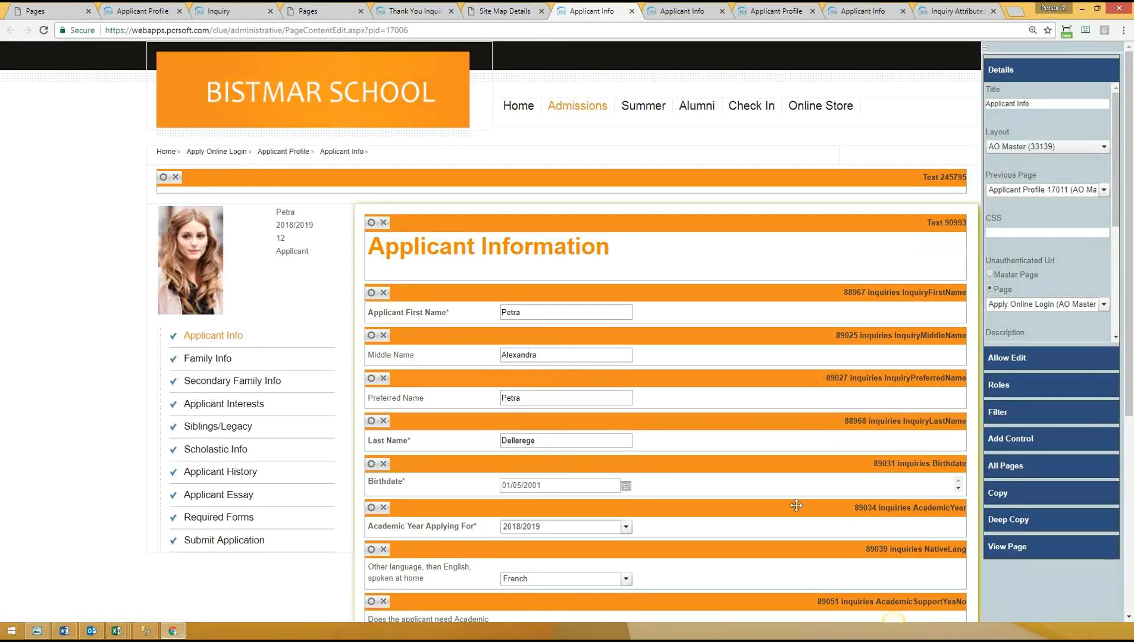
click(1006, 547)
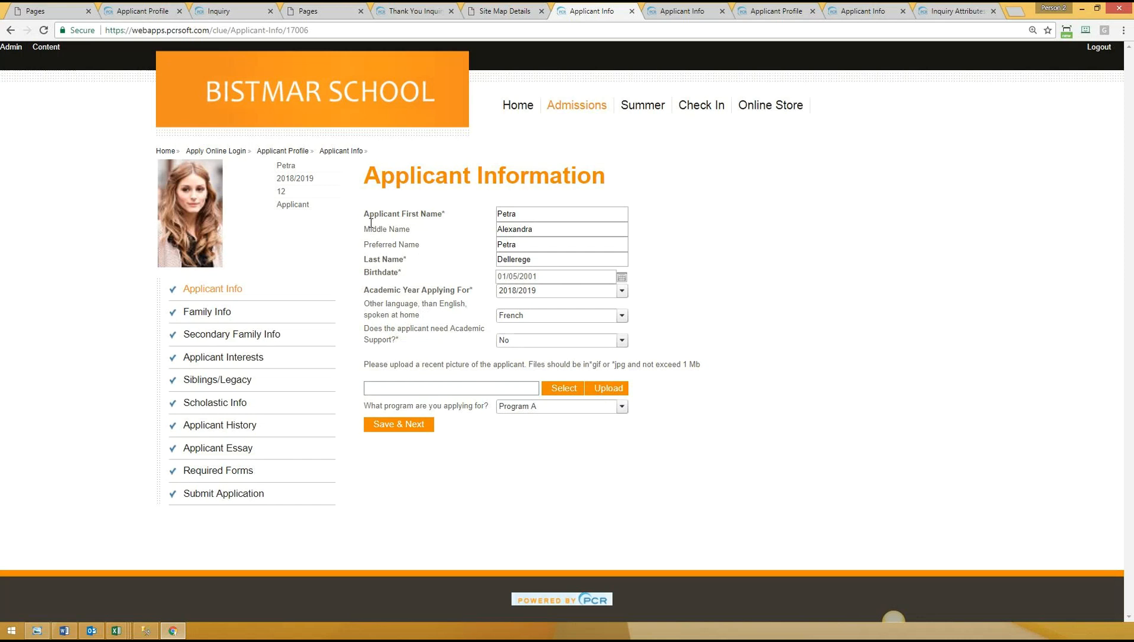
drag(364, 214, 449, 218)
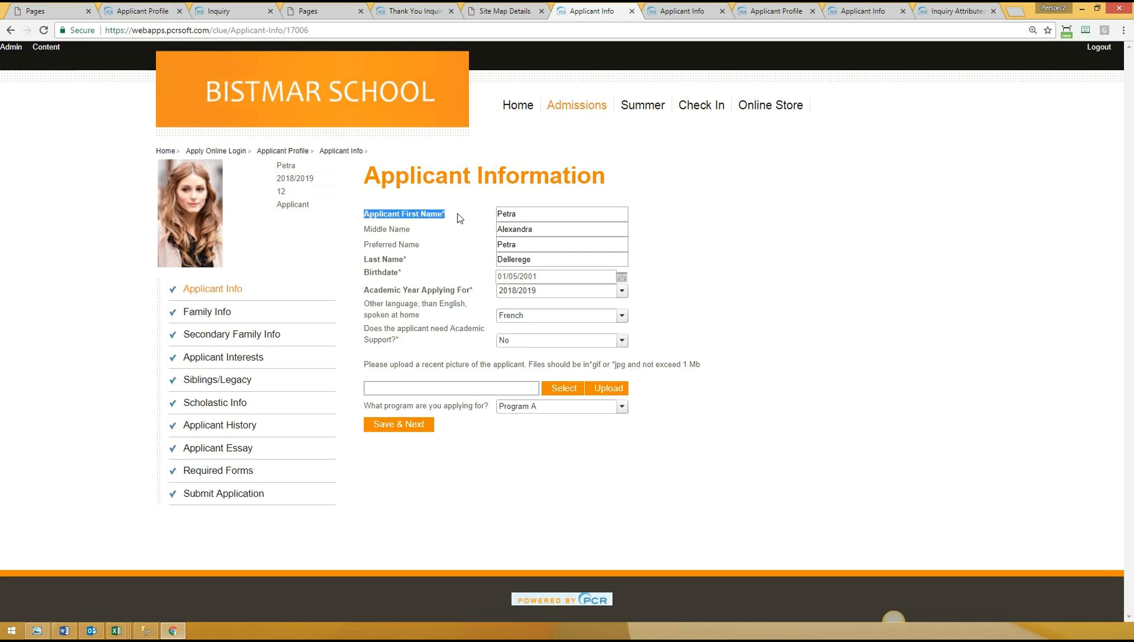
click(440, 218)
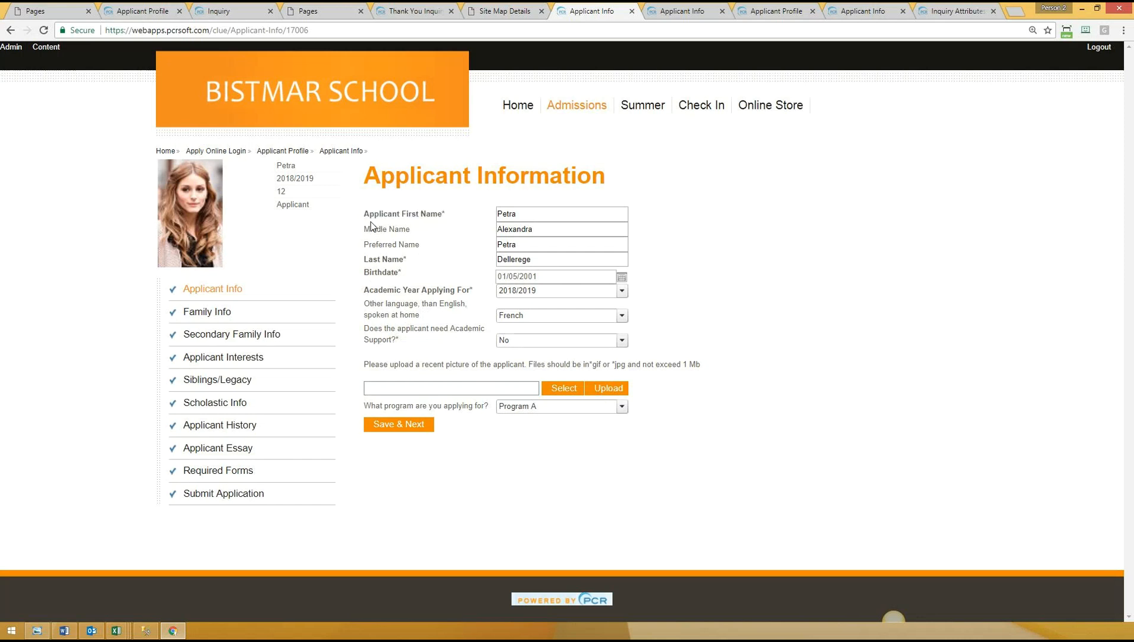
Step: Edit the Applicant First Name control on the Applicant Info page, shorten its label to First Name*, and save it
click(45, 47)
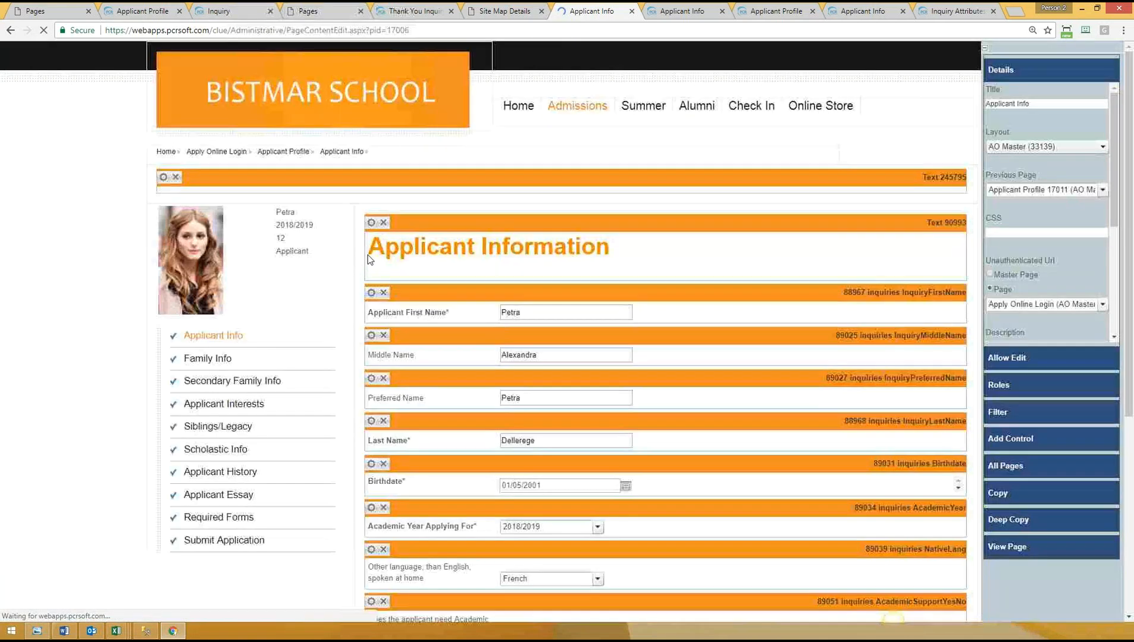
click(371, 294)
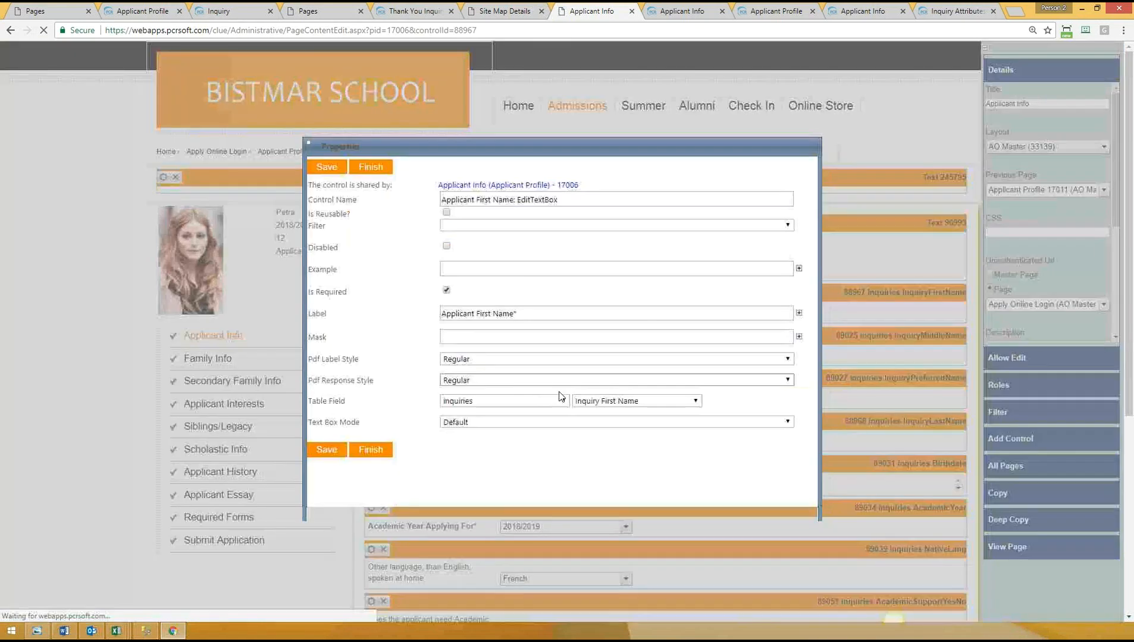
drag(476, 314, 370, 314)
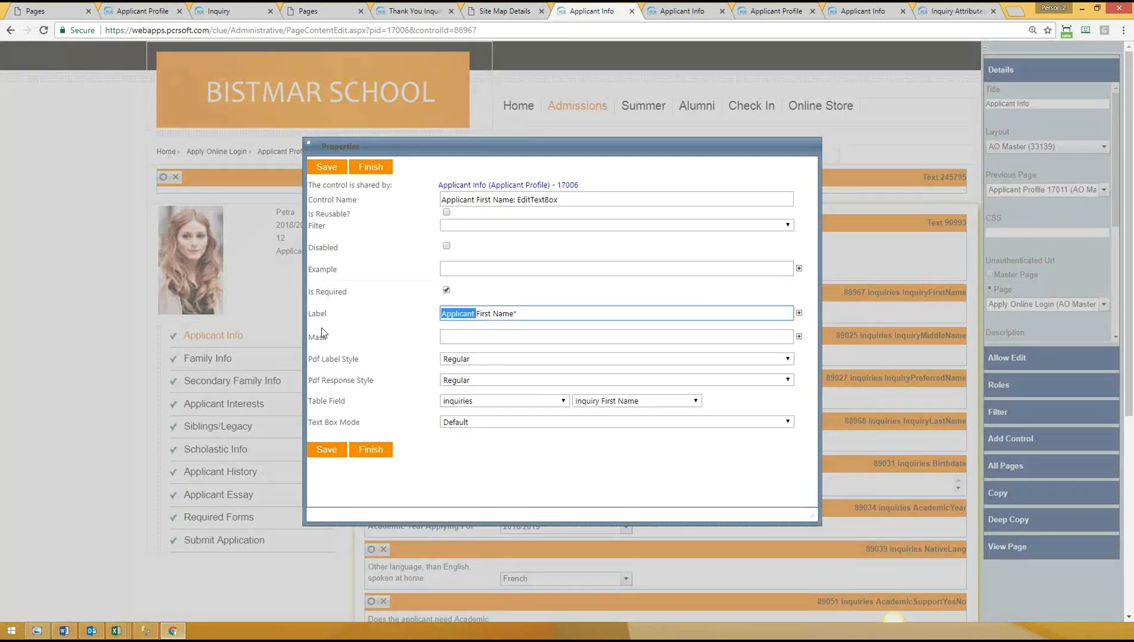
key(BackSpace)
click(318, 449)
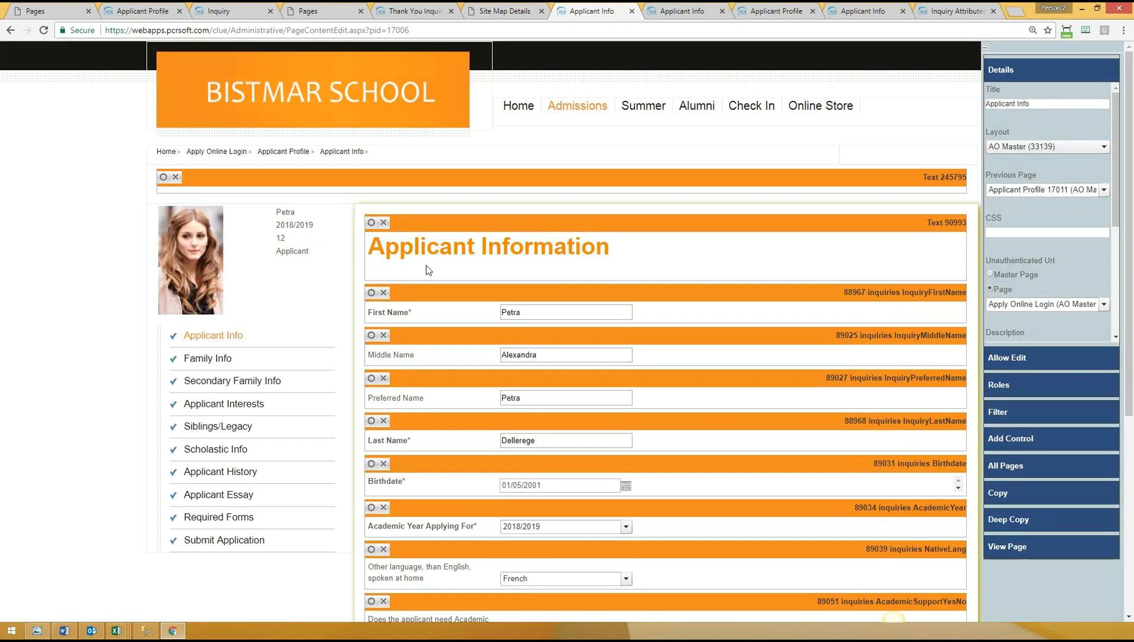
Step: Examine the Applicant Information heading's text control properties in the expanded text editor, leaving the heading as is
click(371, 223)
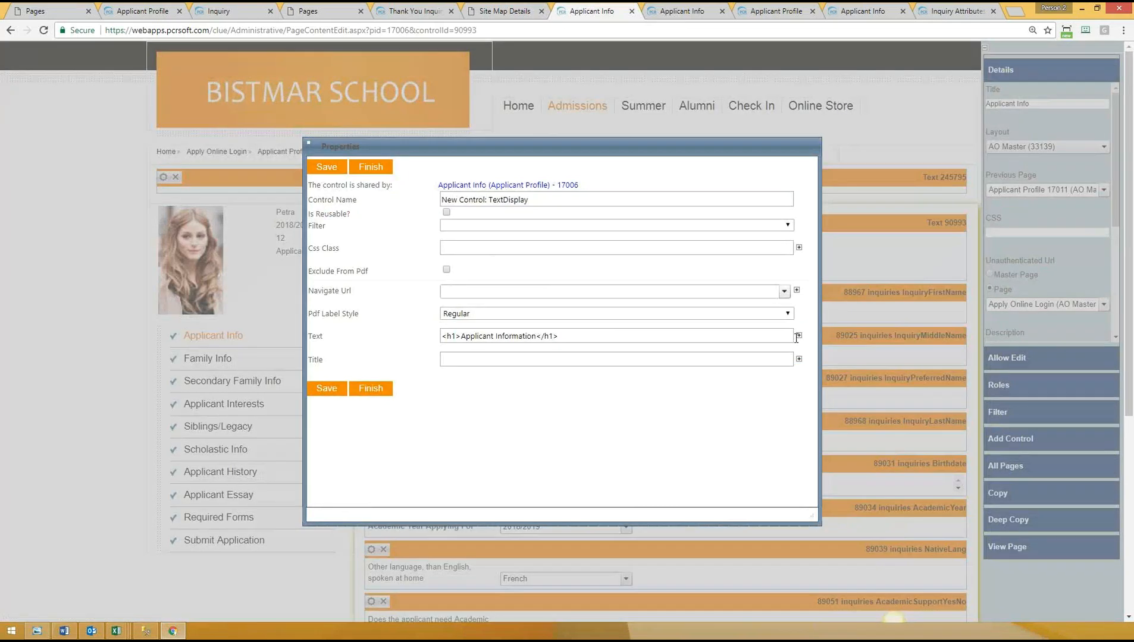
click(798, 335)
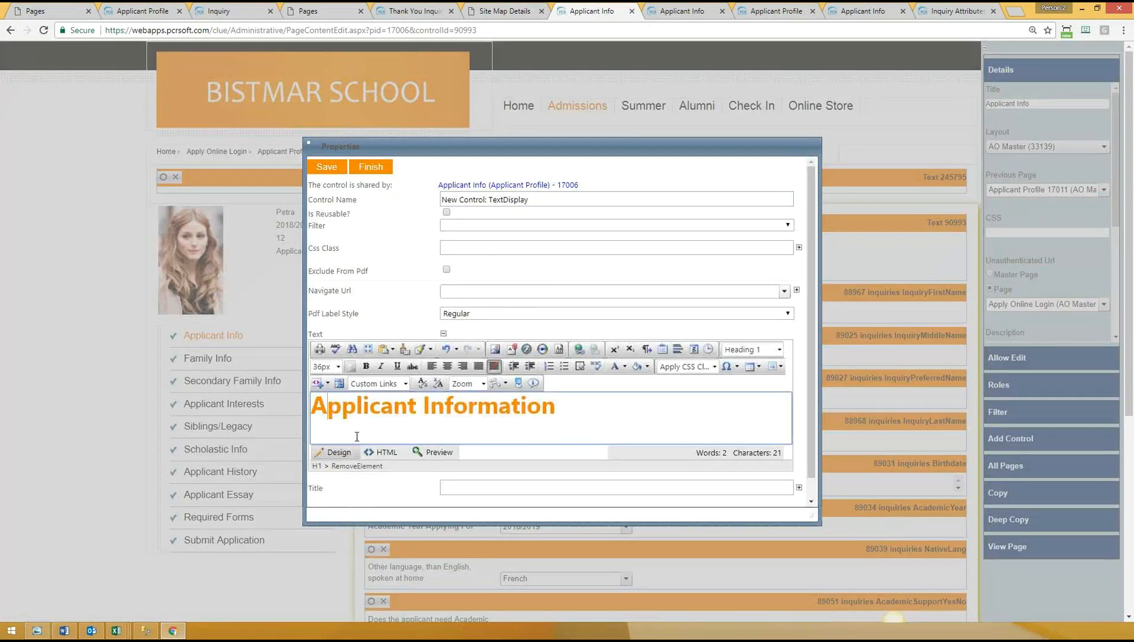
click(643, 416)
click(371, 168)
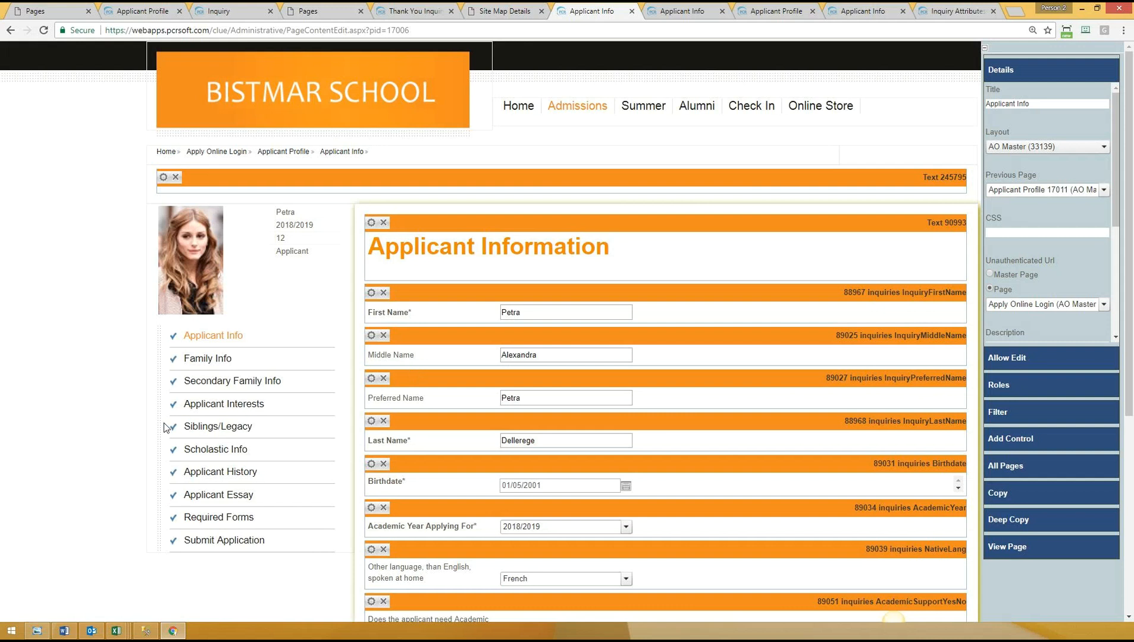
Step: Check the Applicant Info page's Birthdate calendar and the choices offered by Academic Year Applying For
scroll(128, 443, down, 1)
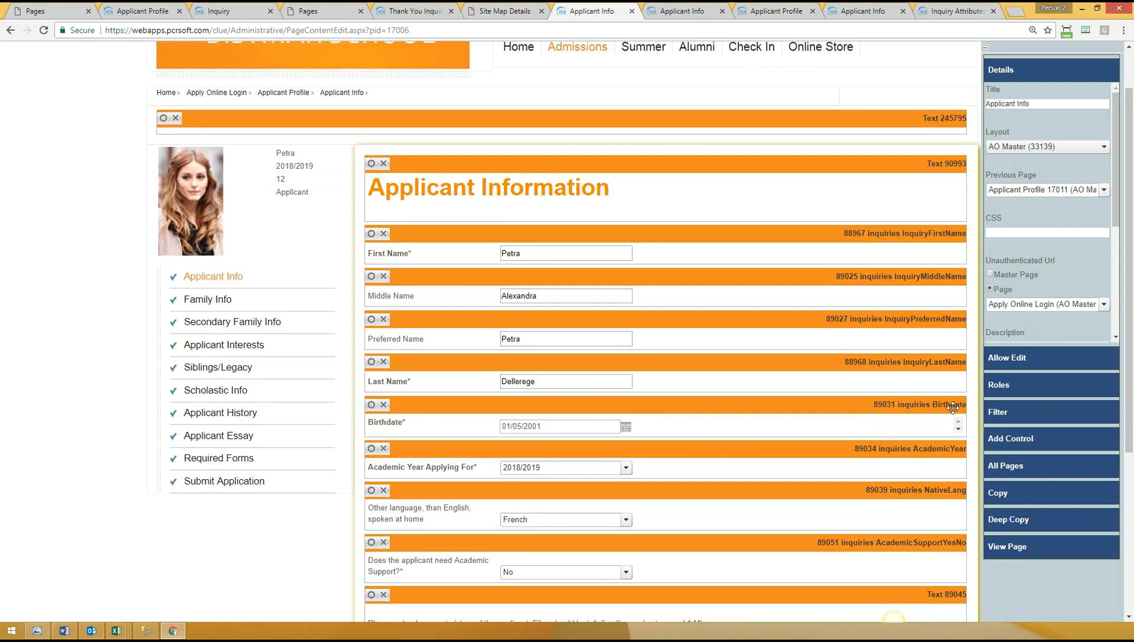
click(625, 427)
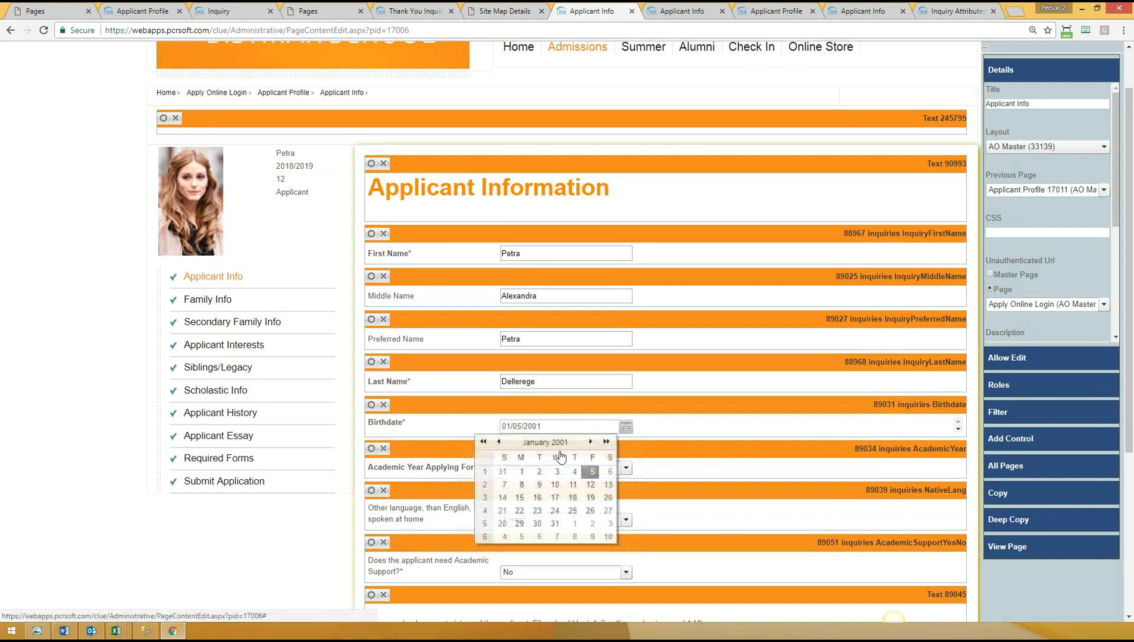
click(805, 422)
click(626, 467)
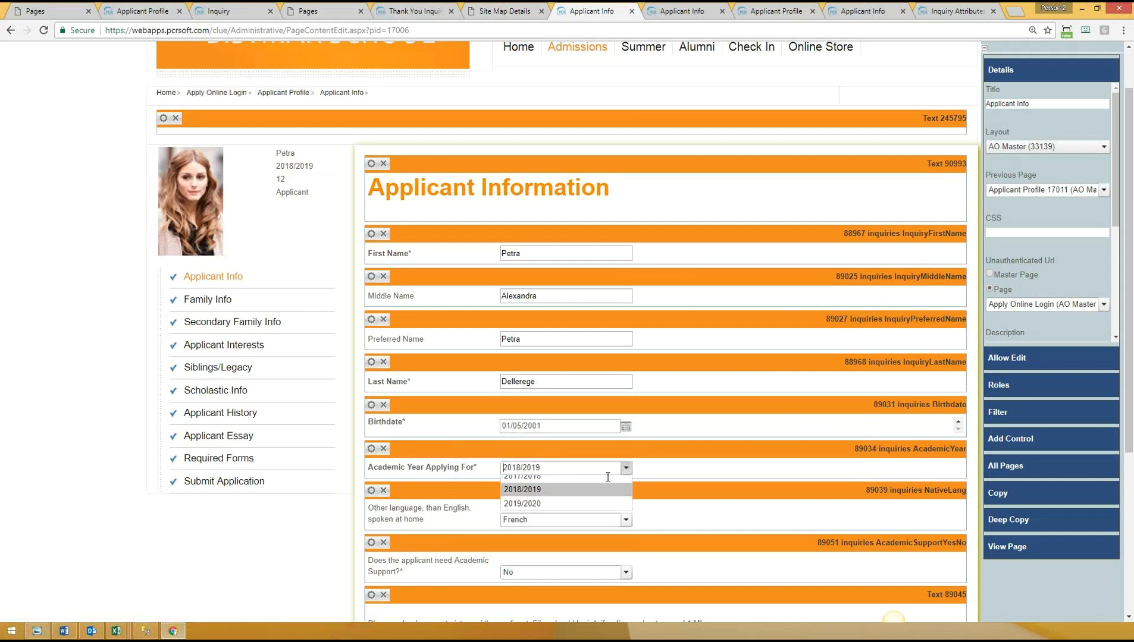
click(756, 478)
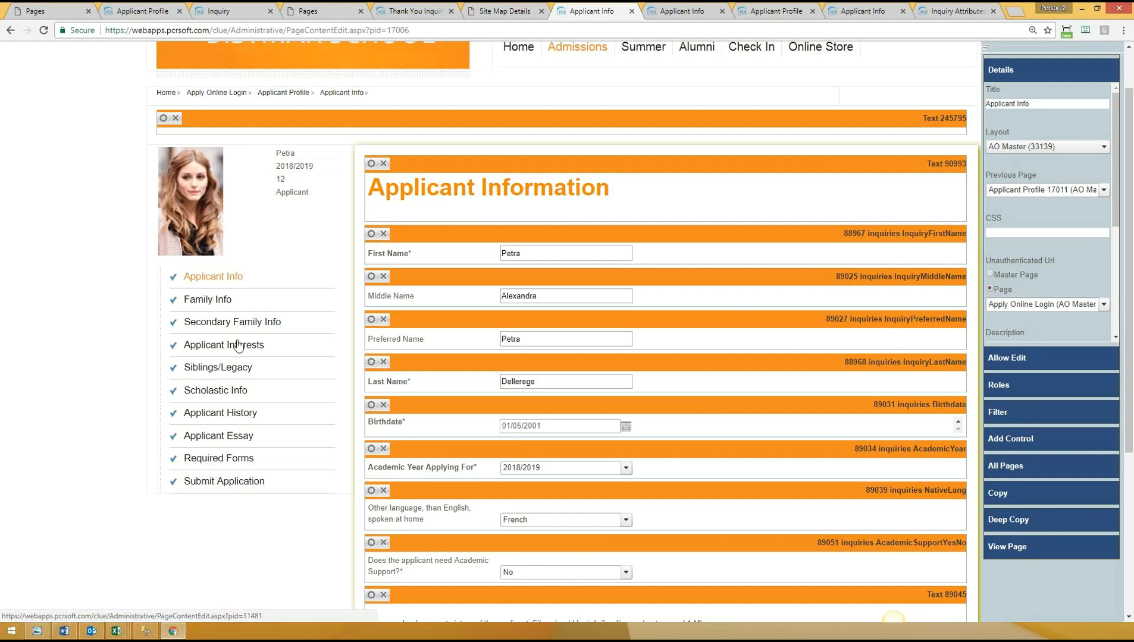
Step: Open the Family Info page and review the households fields available for a new WizardBox control, without adding one
click(204, 302)
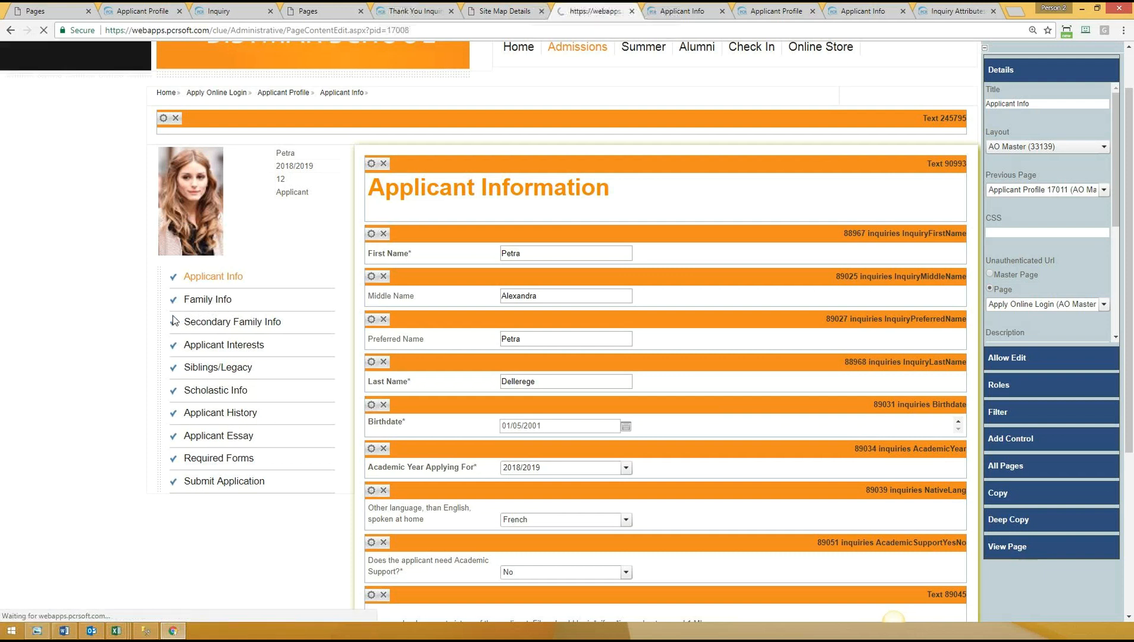
scroll(573, 414, down, 1)
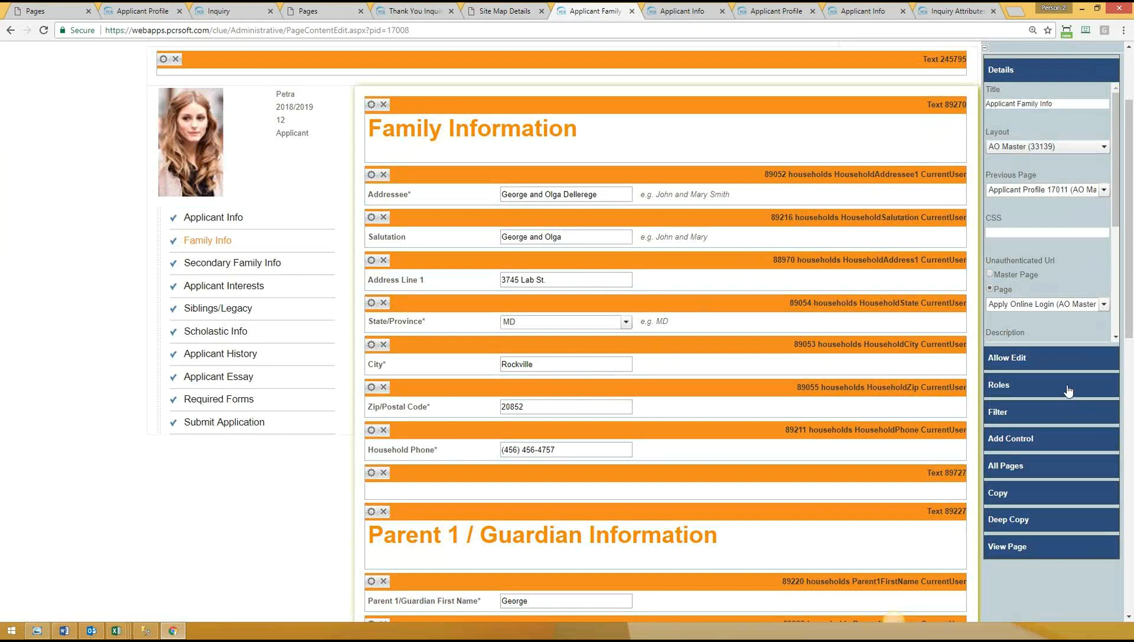
click(1004, 440)
scroll(1005, 423, down, 5)
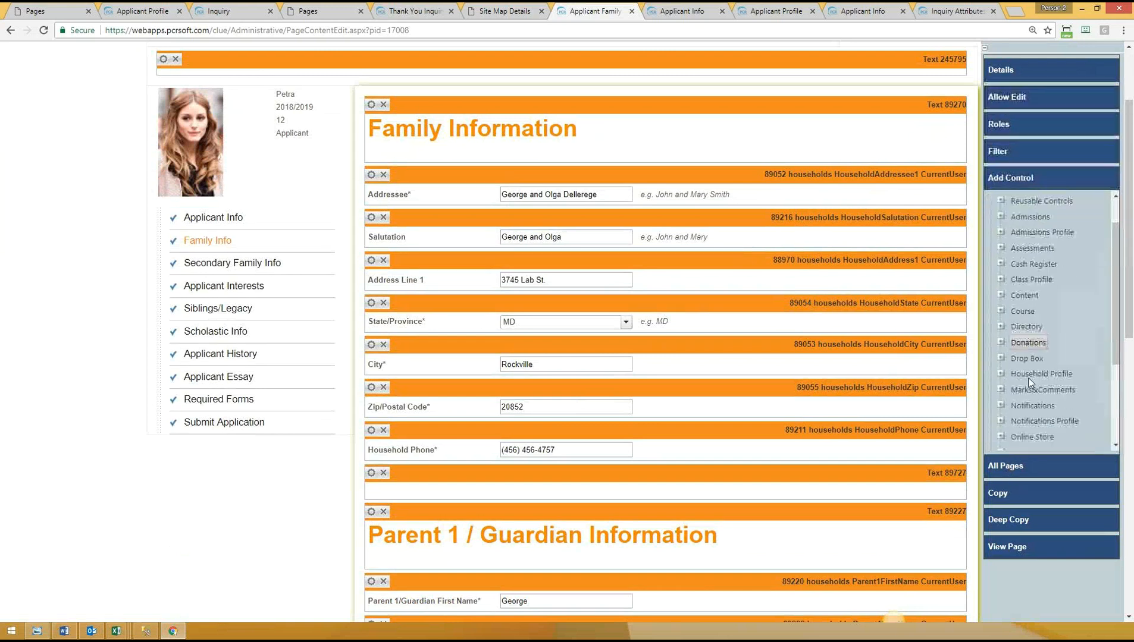
click(1000, 426)
scroll(1043, 415, down, 3)
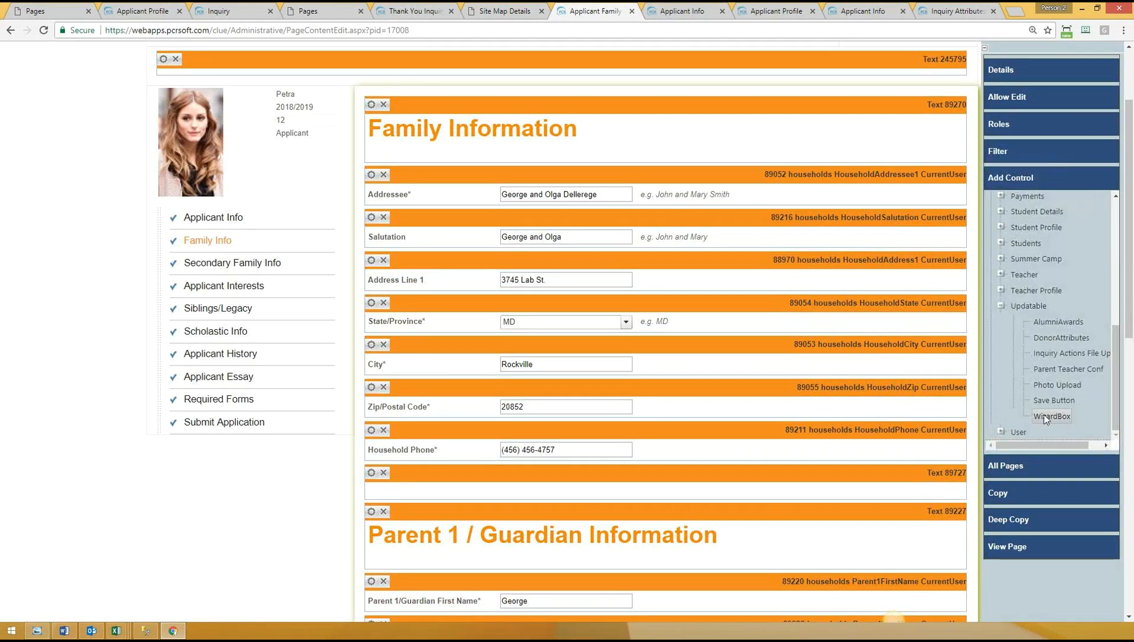
click(1052, 417)
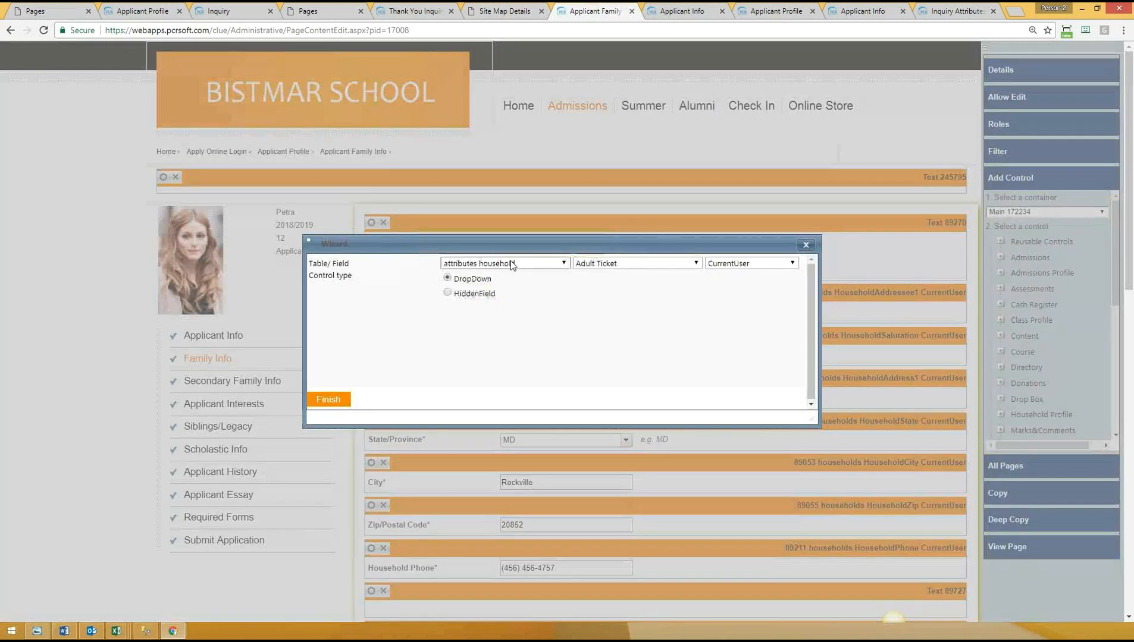
click(510, 263)
click(485, 317)
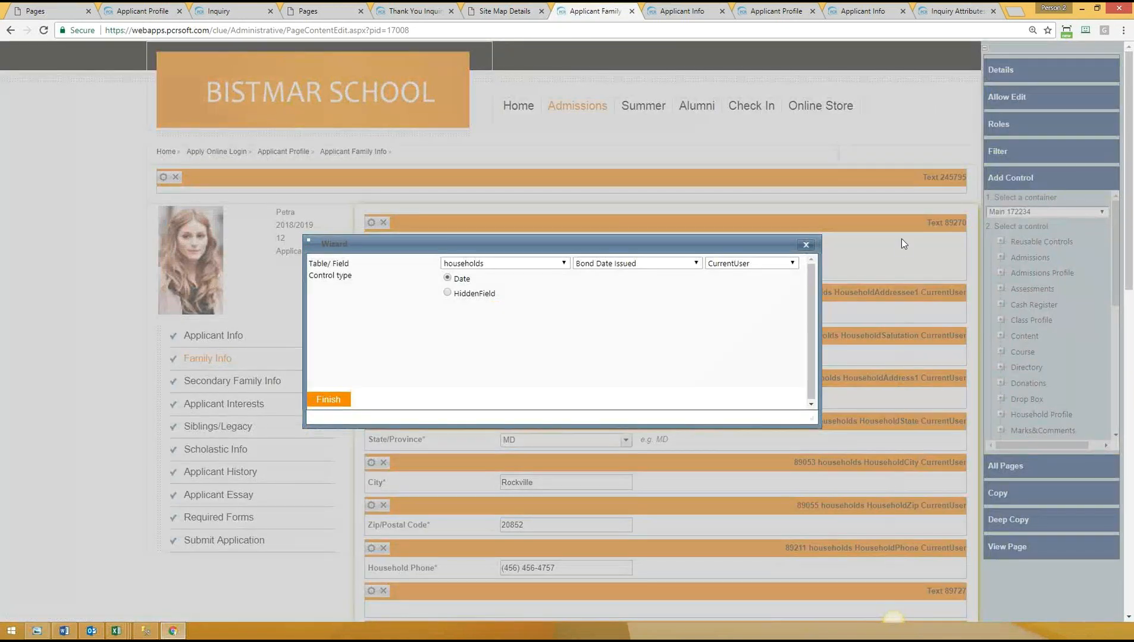
click(609, 267)
scroll(645, 386, down, 3)
scroll(646, 387, down, 8)
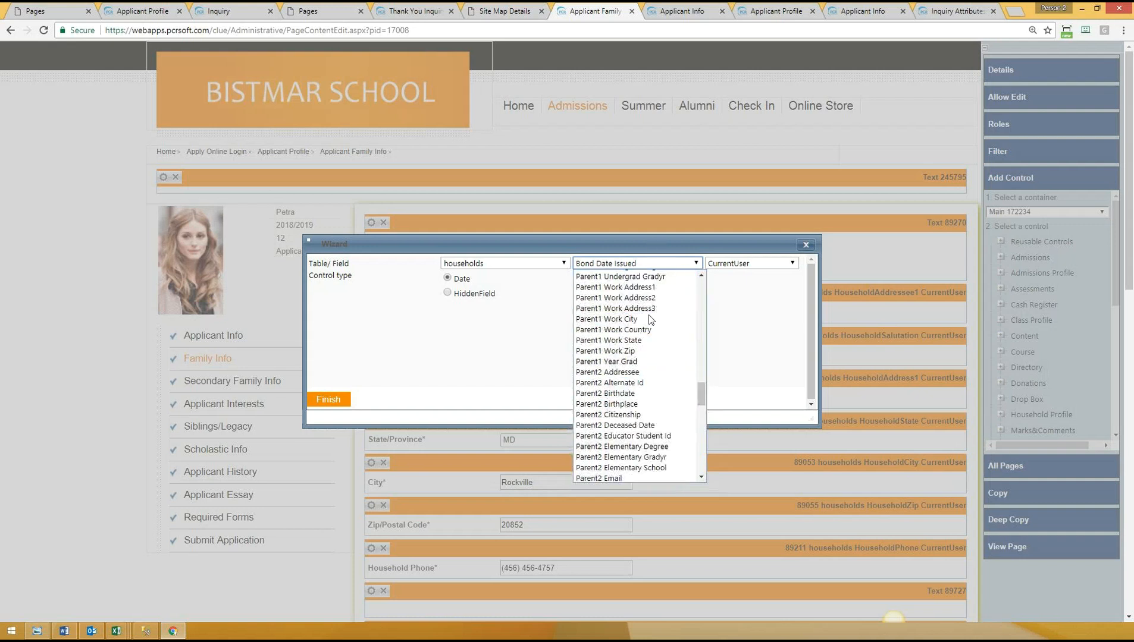
click(805, 245)
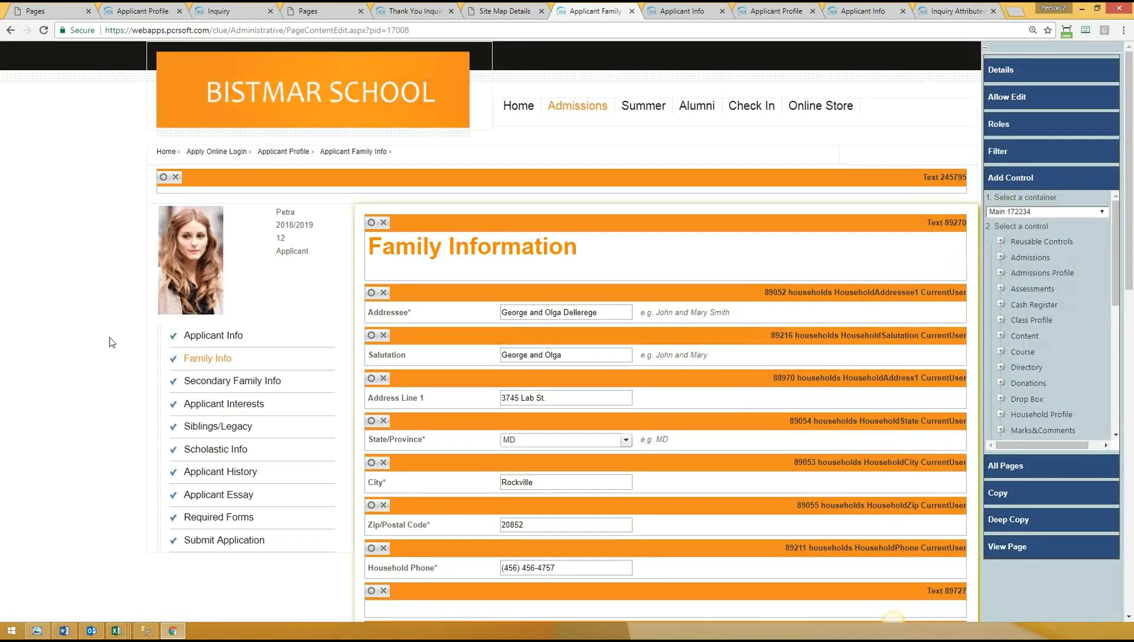
Step: Open the Applicant Essay page for editing and examine its instructions and the three essay topics
scroll(97, 337, down, 1)
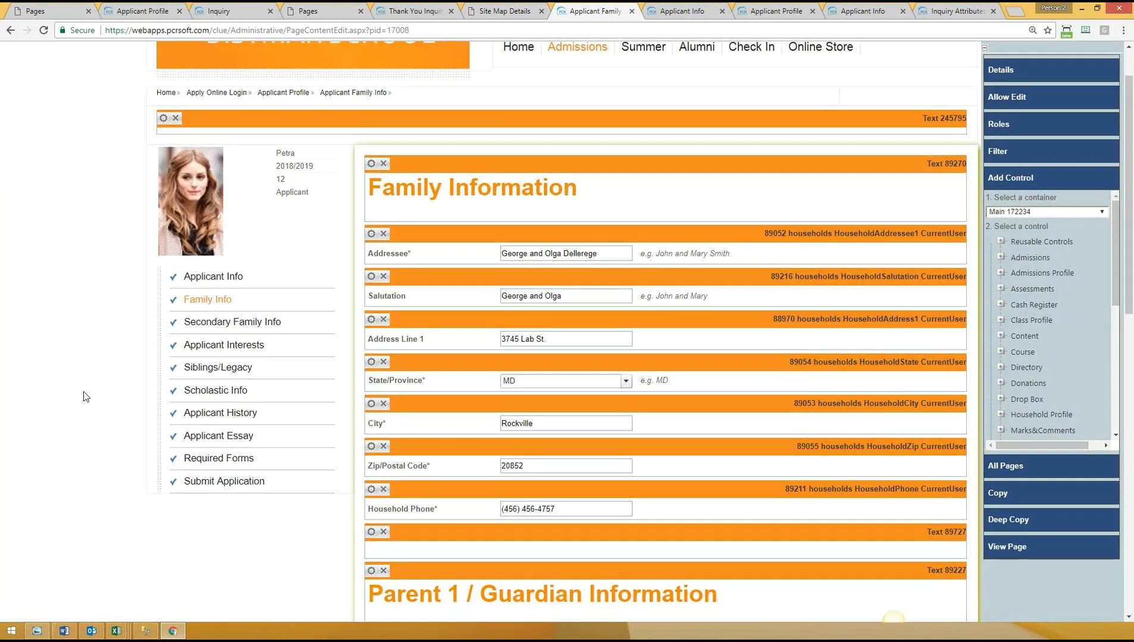
click(223, 442)
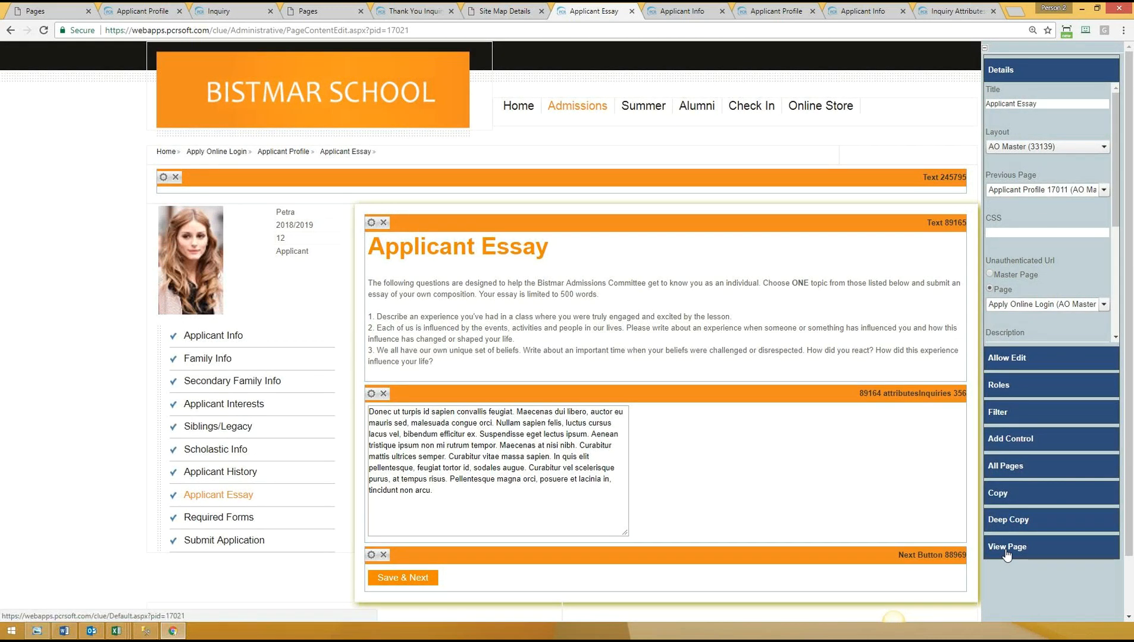
scroll(763, 500, down, 2)
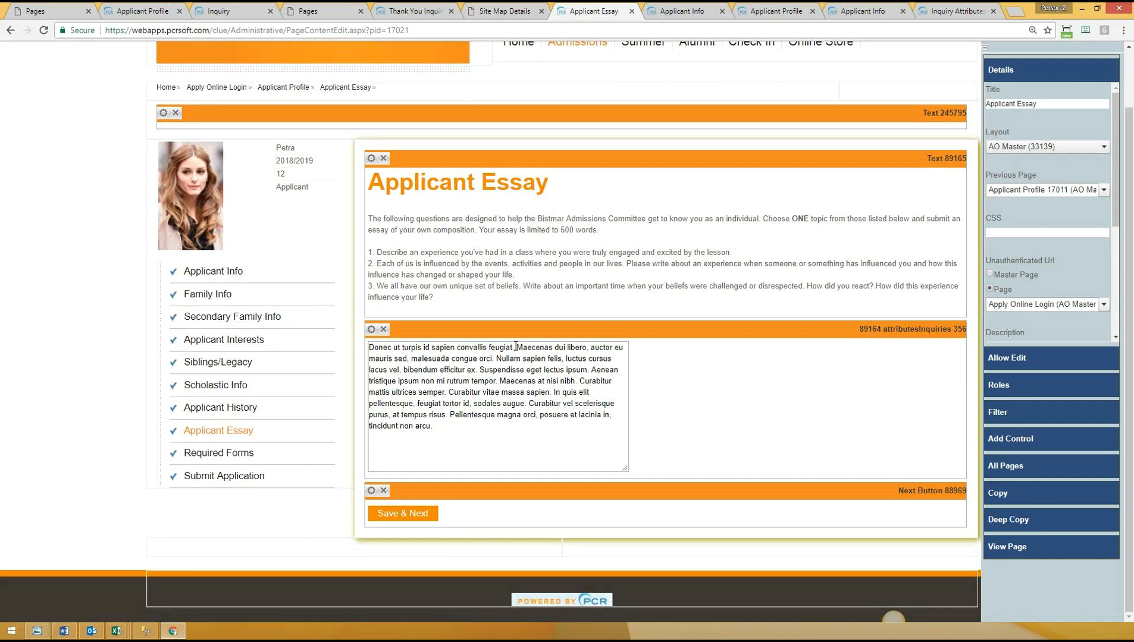
drag(377, 183, 450, 300)
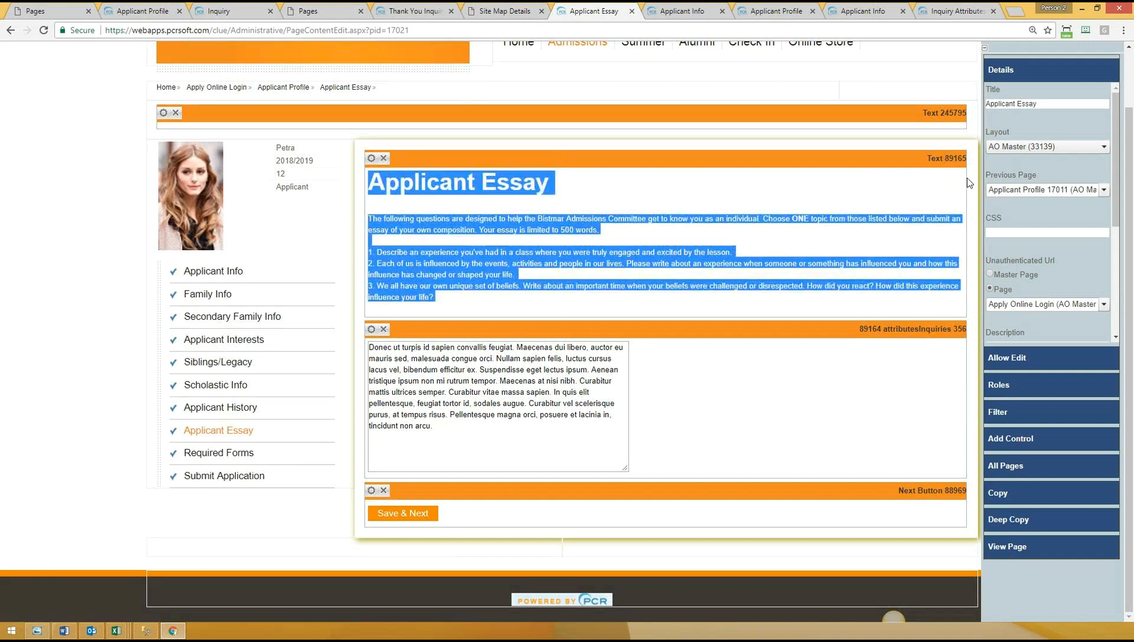
click(770, 389)
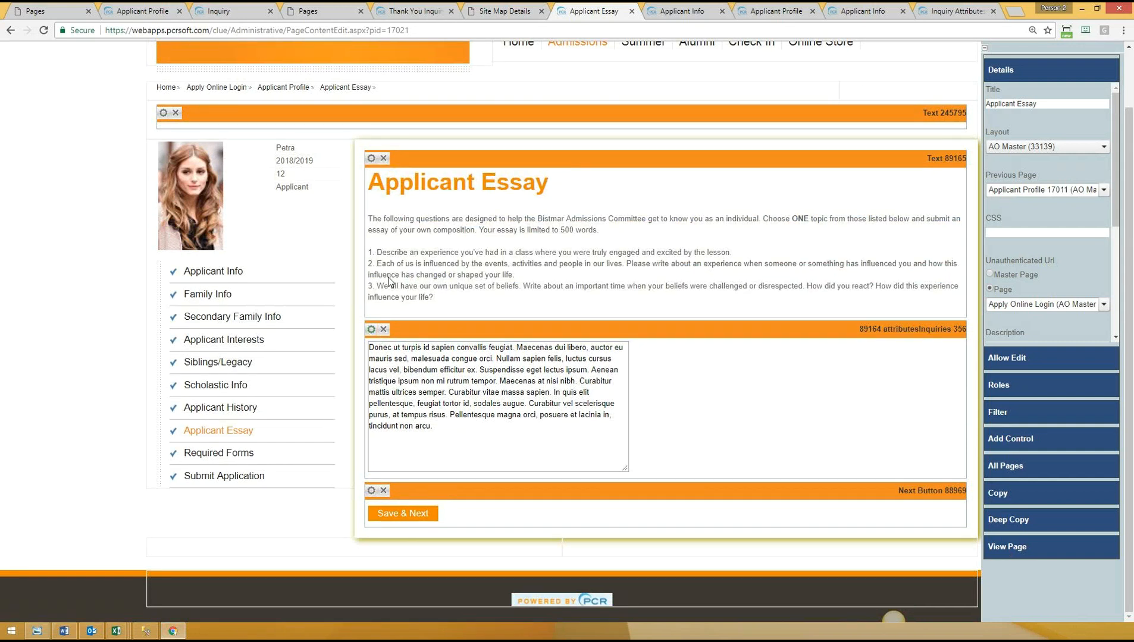
drag(376, 252, 452, 297)
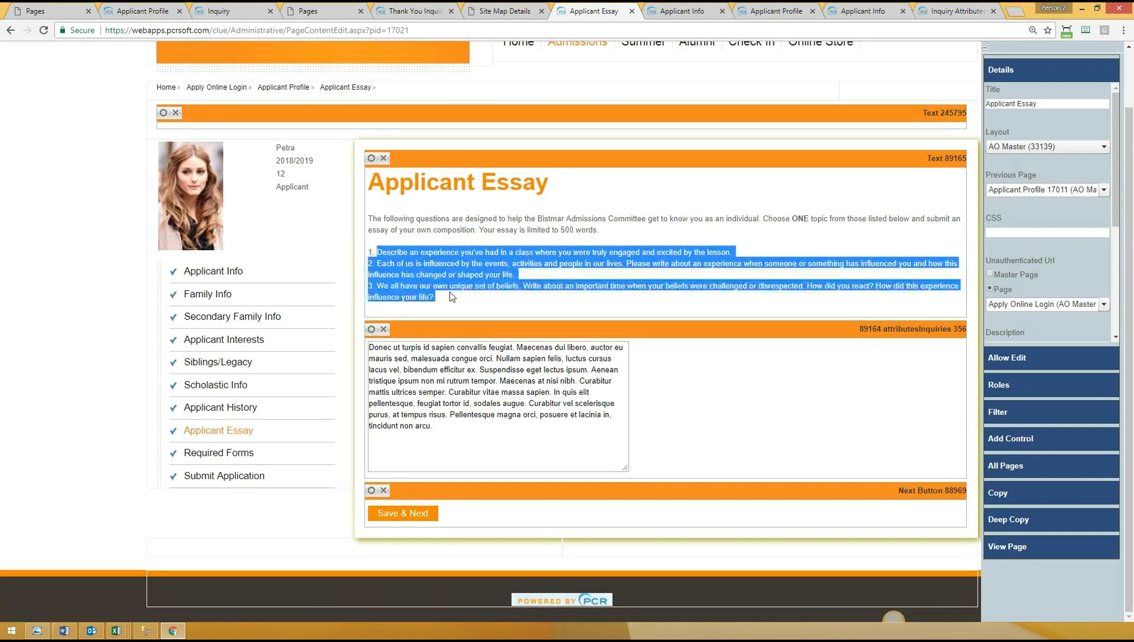
click(763, 404)
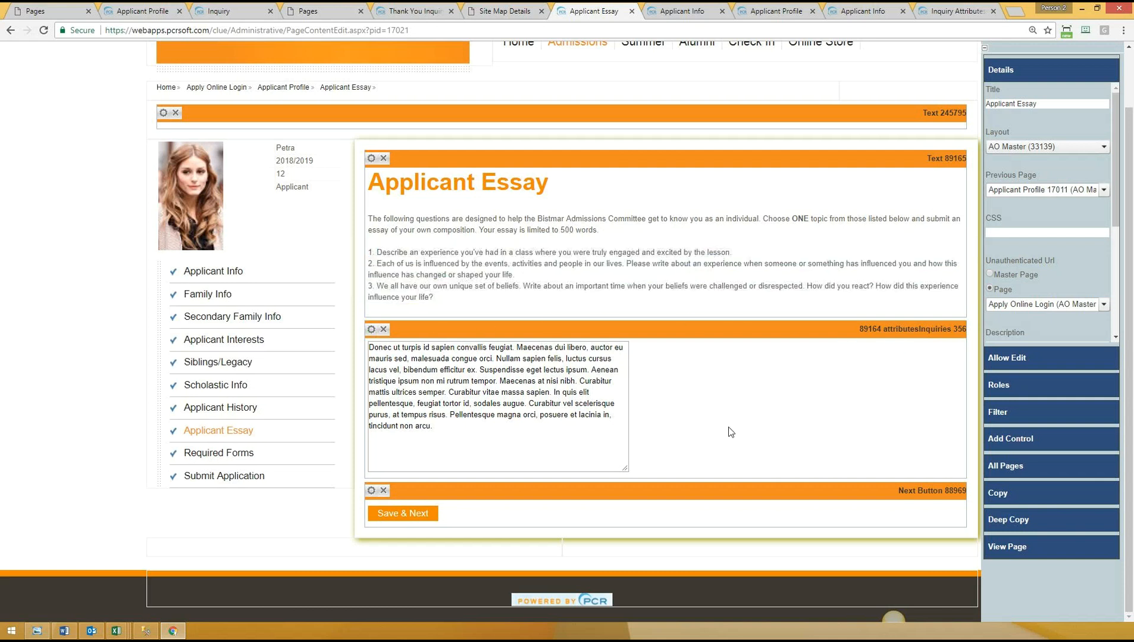
Step: Open the Essay Question control's properties and review the attributes inquiries fields available for its Table Field
click(371, 330)
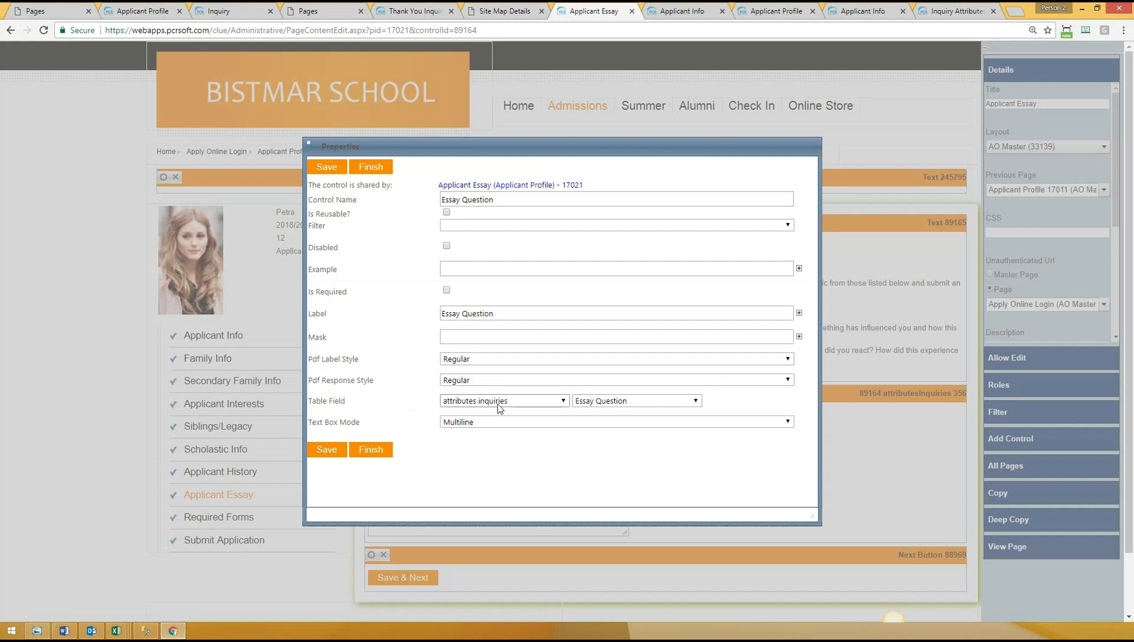
click(616, 406)
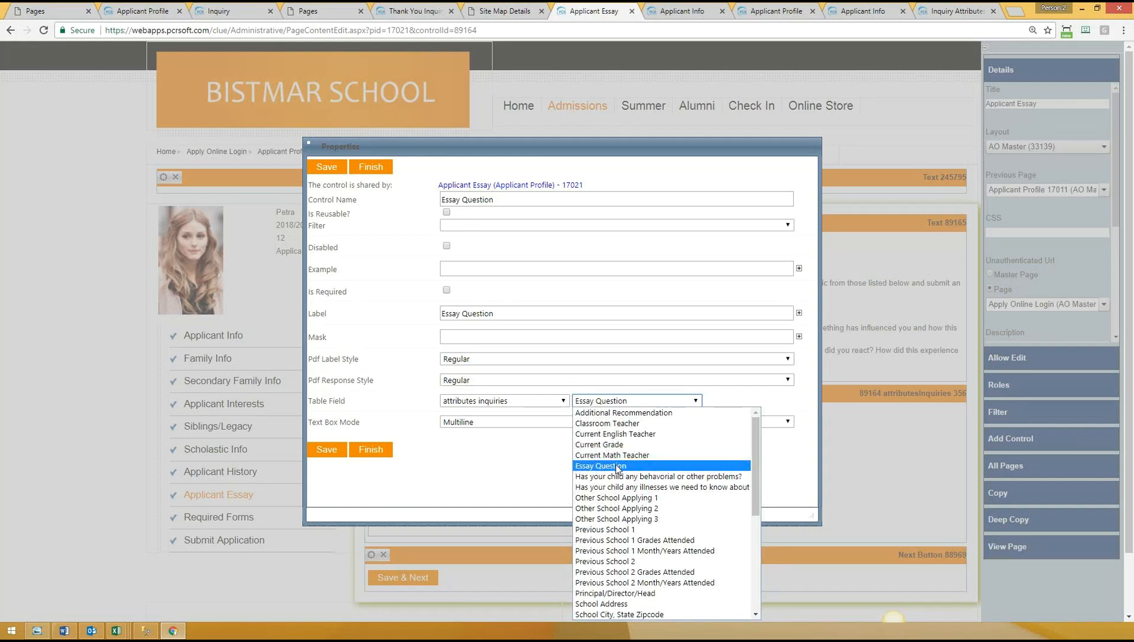
click(506, 459)
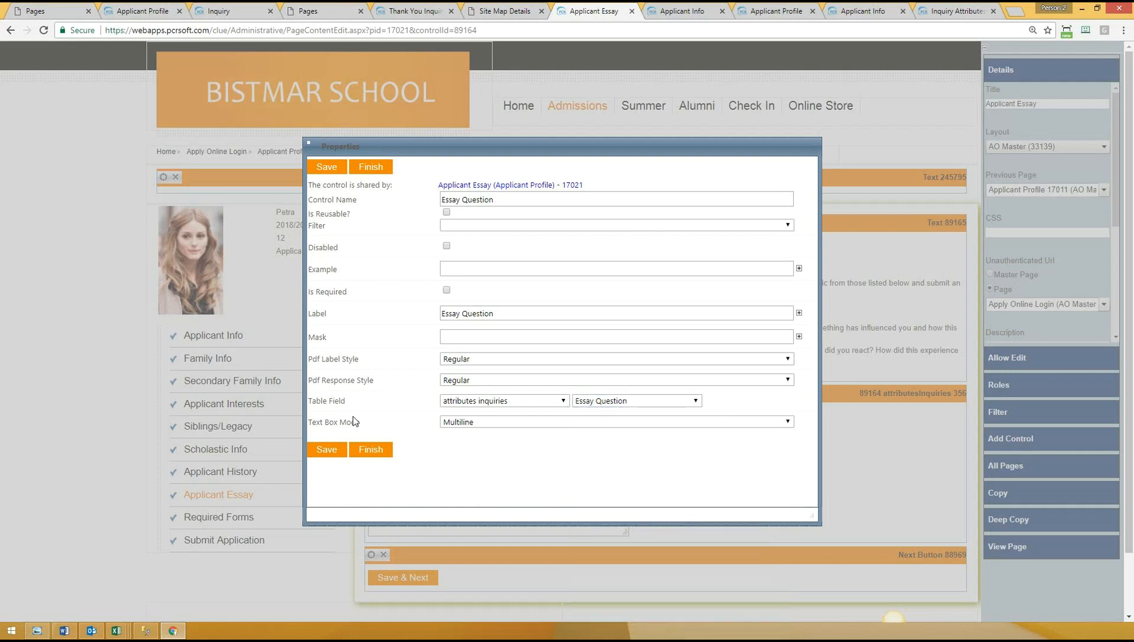
Step: Mark the Essay Question control as required, set its Text Box Mode to Default, and save it
drag(311, 427, 375, 425)
click(464, 424)
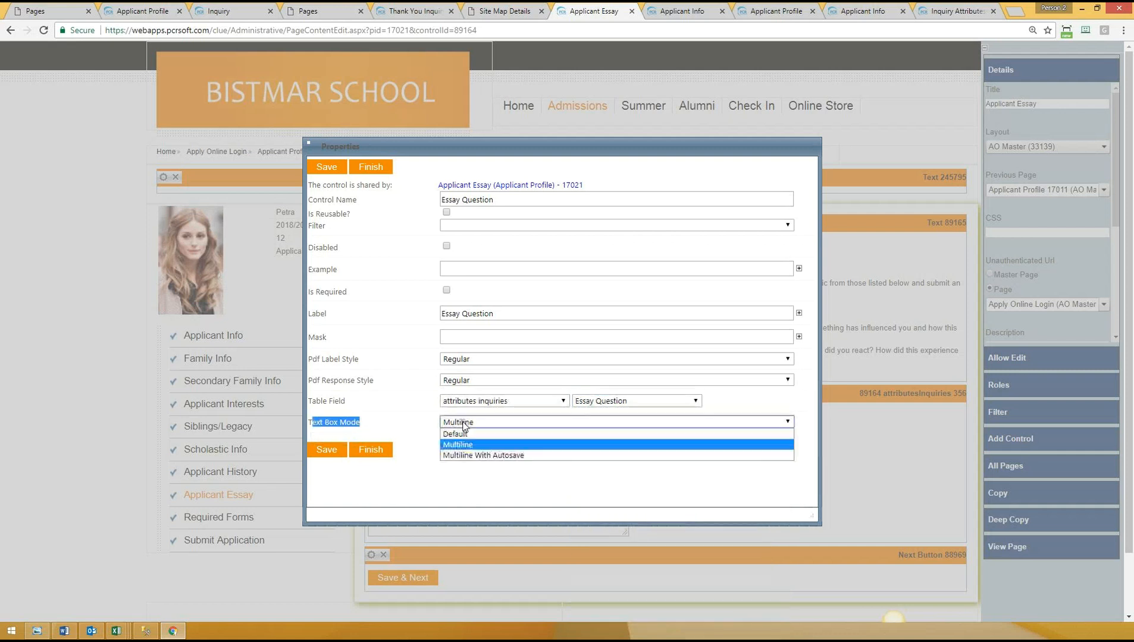
click(500, 462)
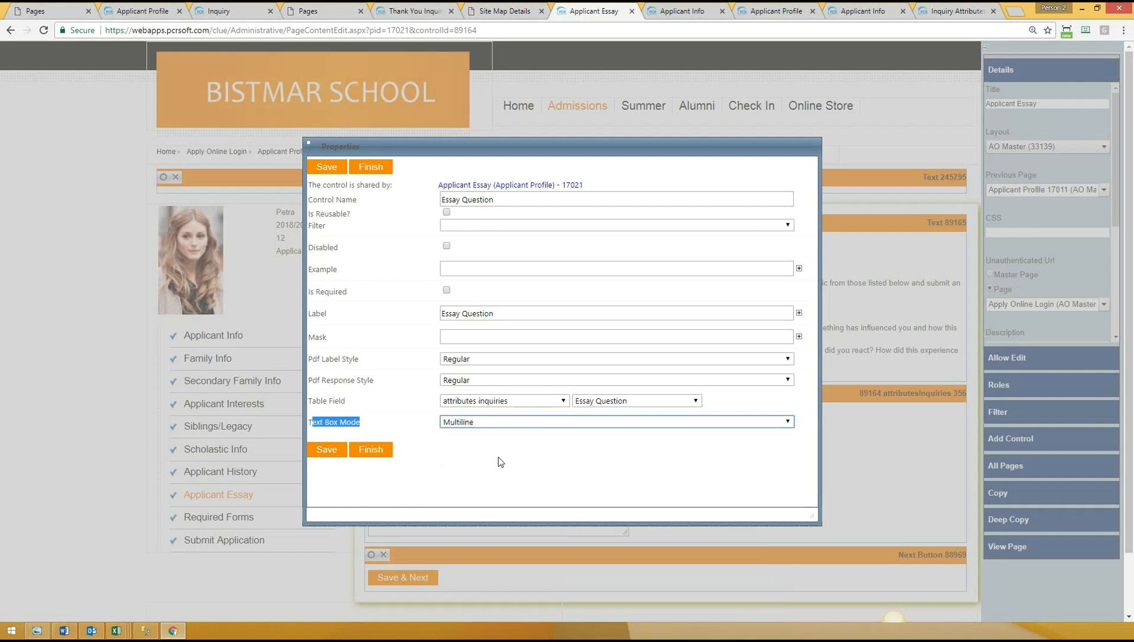
click(594, 460)
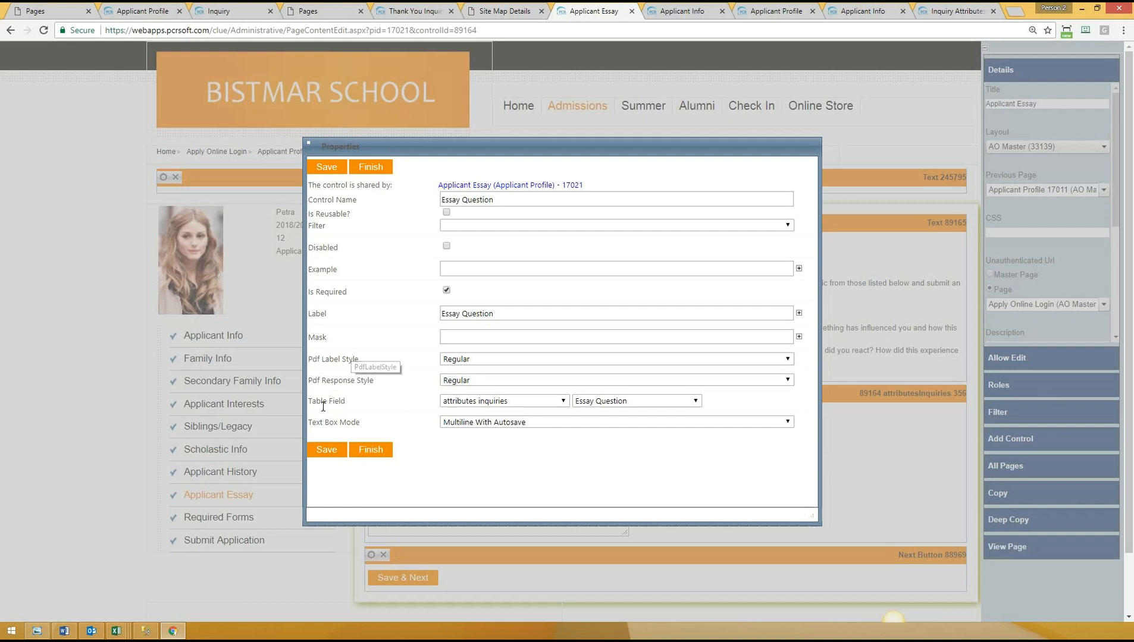
click(509, 420)
click(506, 430)
click(320, 450)
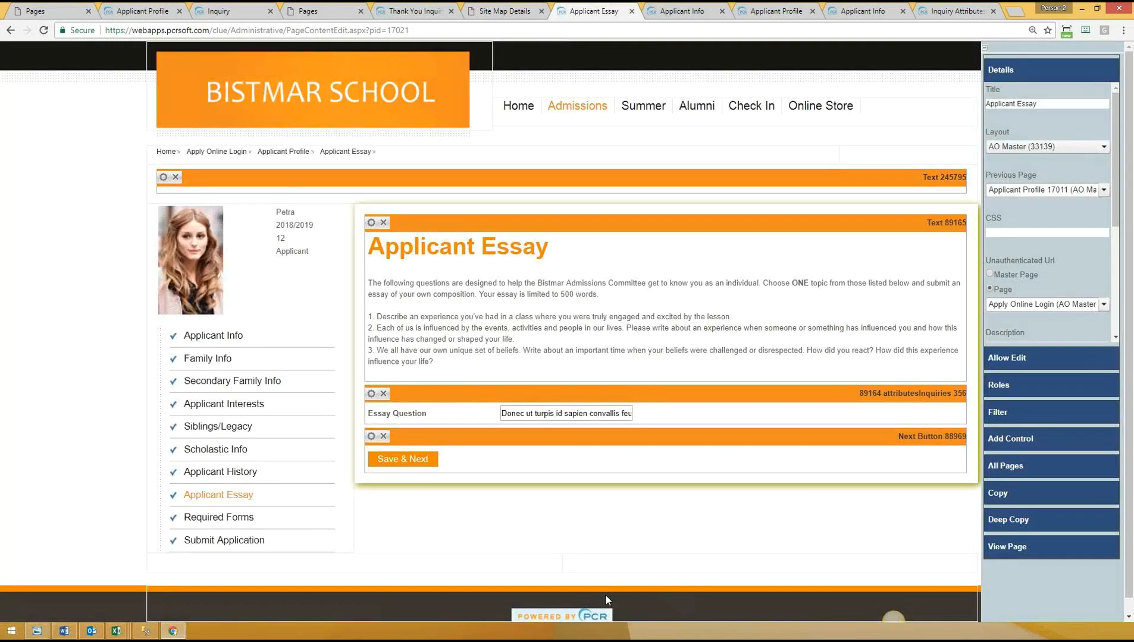
Step: Set the Essay Question control's Text Box Mode to Multiline With Autosave, save it, and view the Applicant Essay page
click(370, 394)
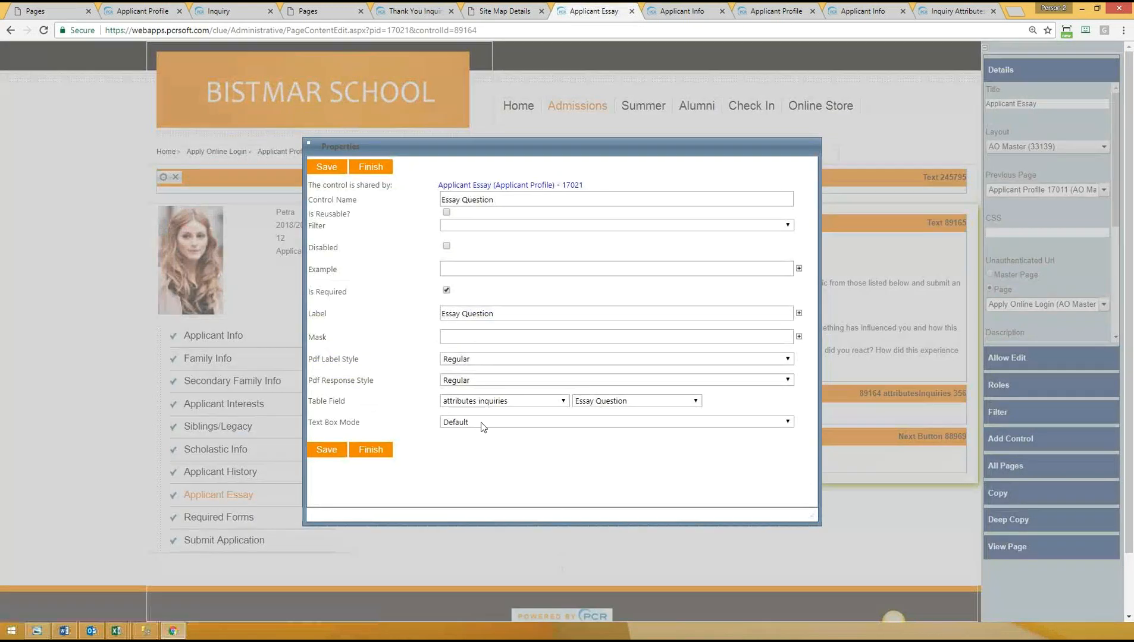
click(484, 422)
click(483, 456)
click(328, 451)
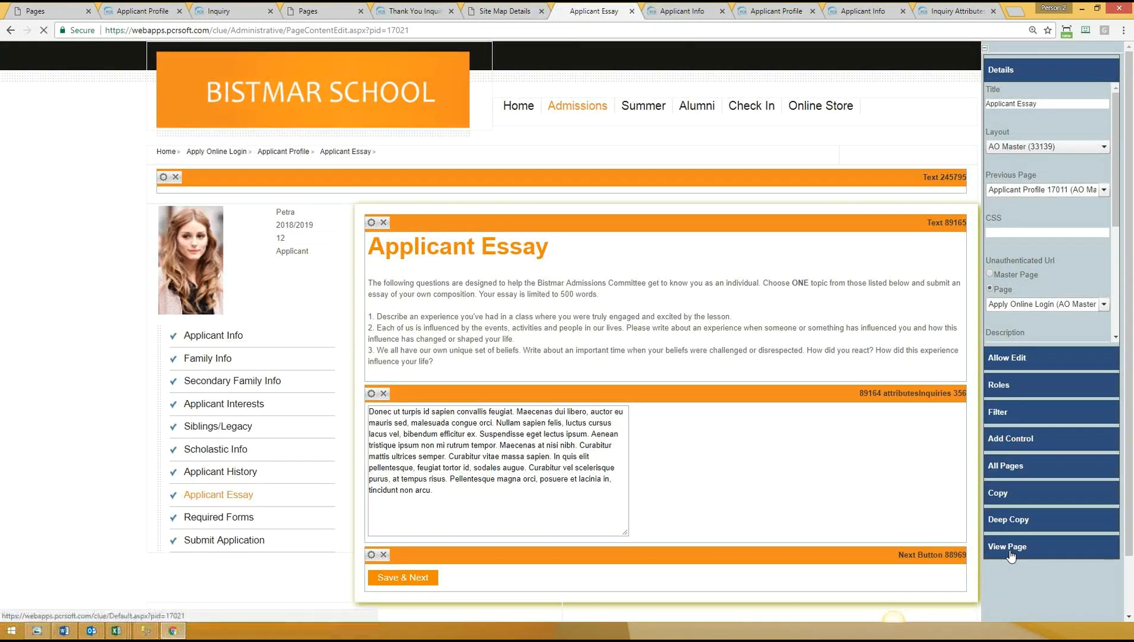
click(1010, 550)
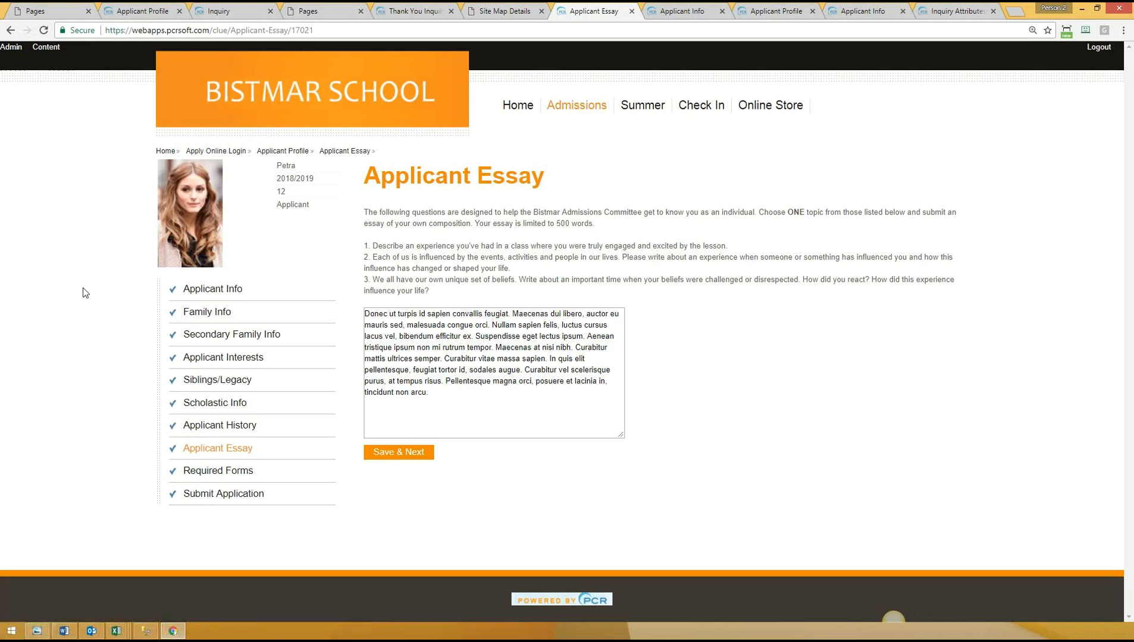
Step: Open the Required Forms page, switch it to content editing, and examine its instructions and file upload controls
click(230, 474)
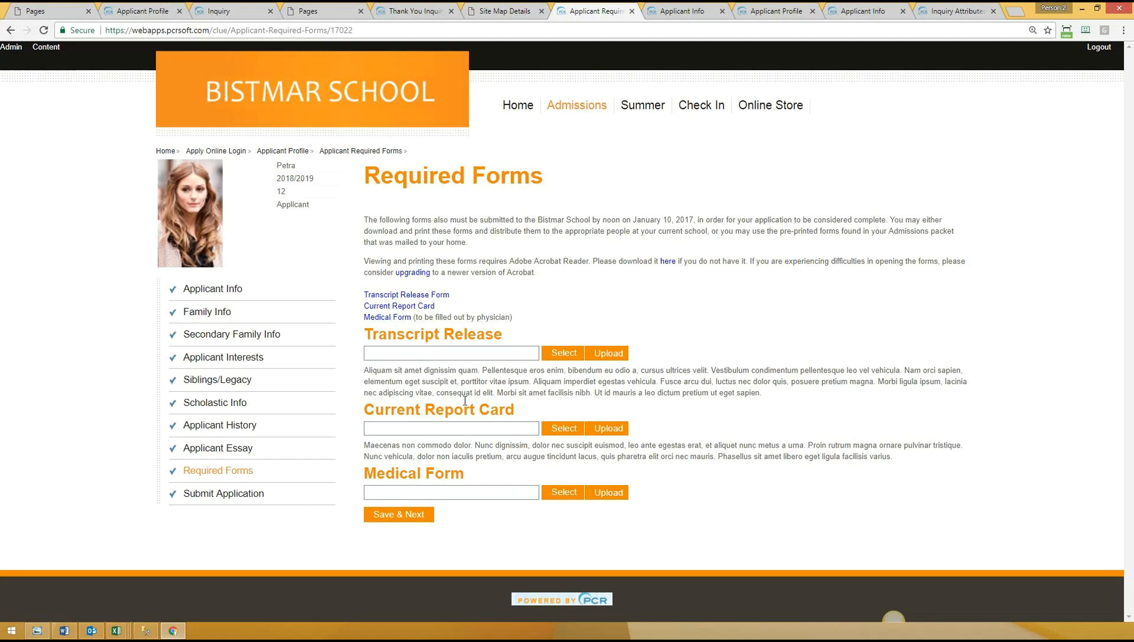
click(42, 47)
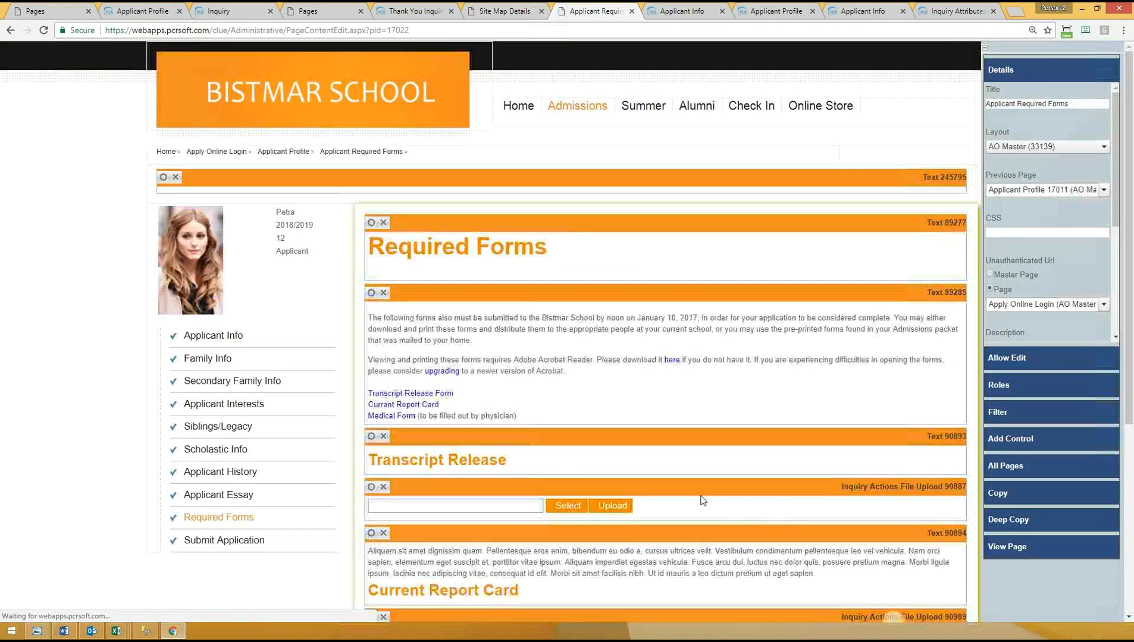
scroll(581, 501, down, 2)
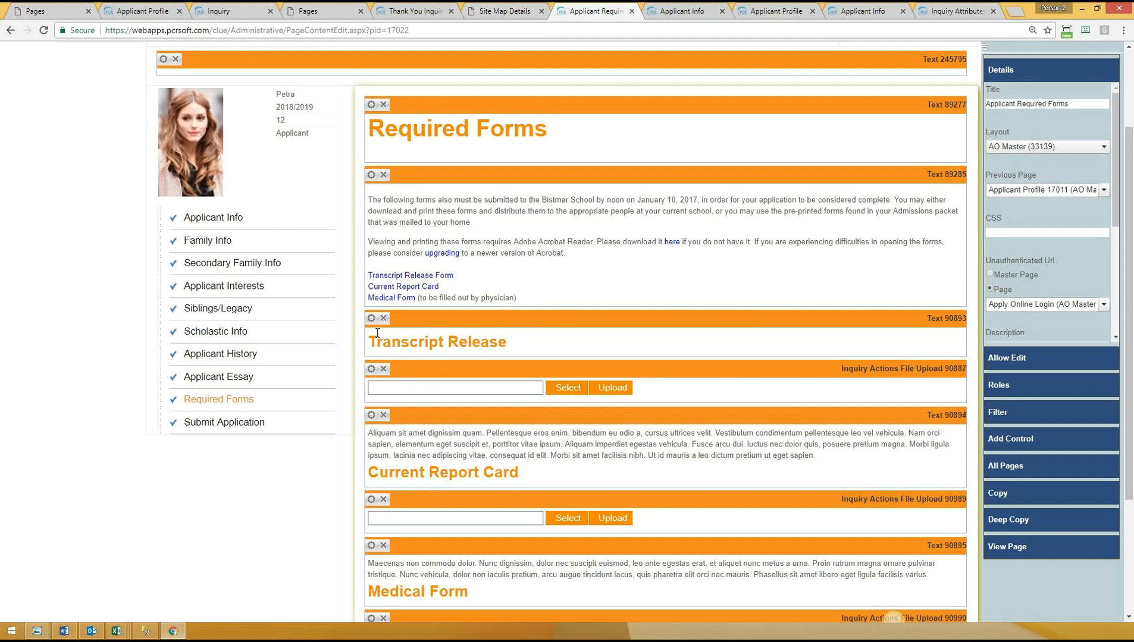
Step: Examine the Required Forms page's Transcript Release section and find the Inquiry Actions File Upload control among the Updatable controls available to add
drag(375, 341, 531, 344)
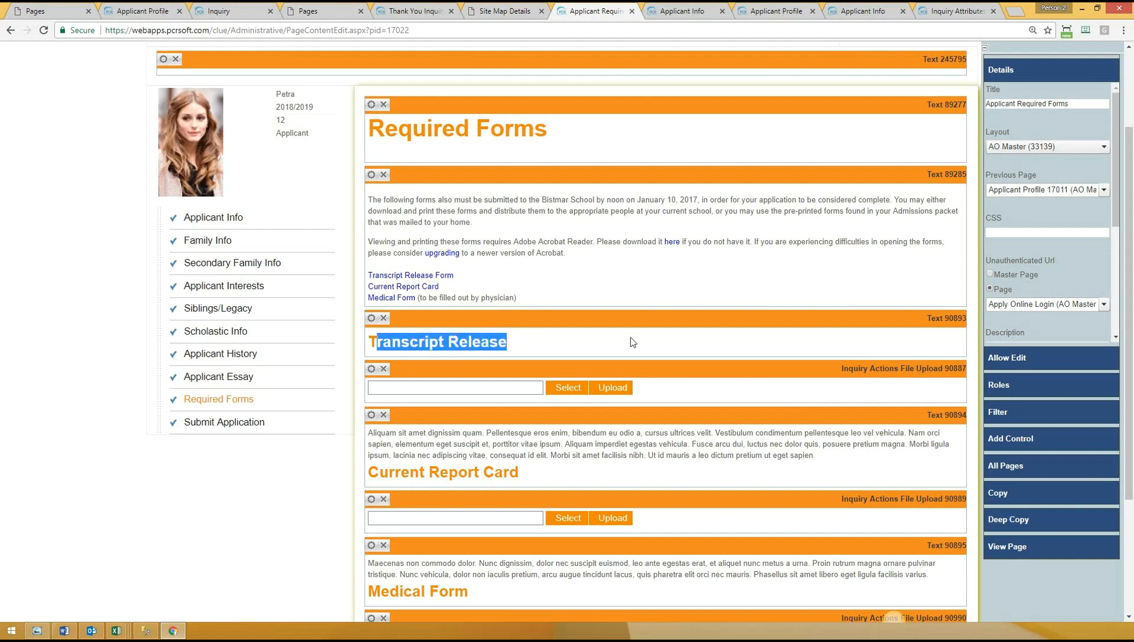
drag(390, 342, 508, 341)
scroll(577, 494, down, 1)
click(216, 498)
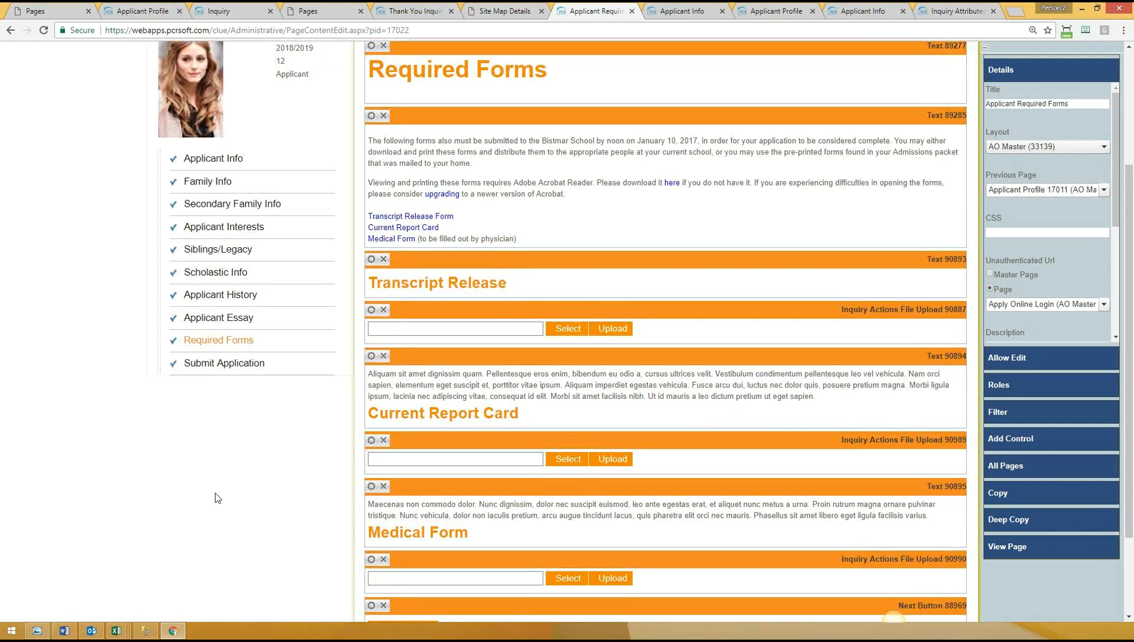
click(1001, 444)
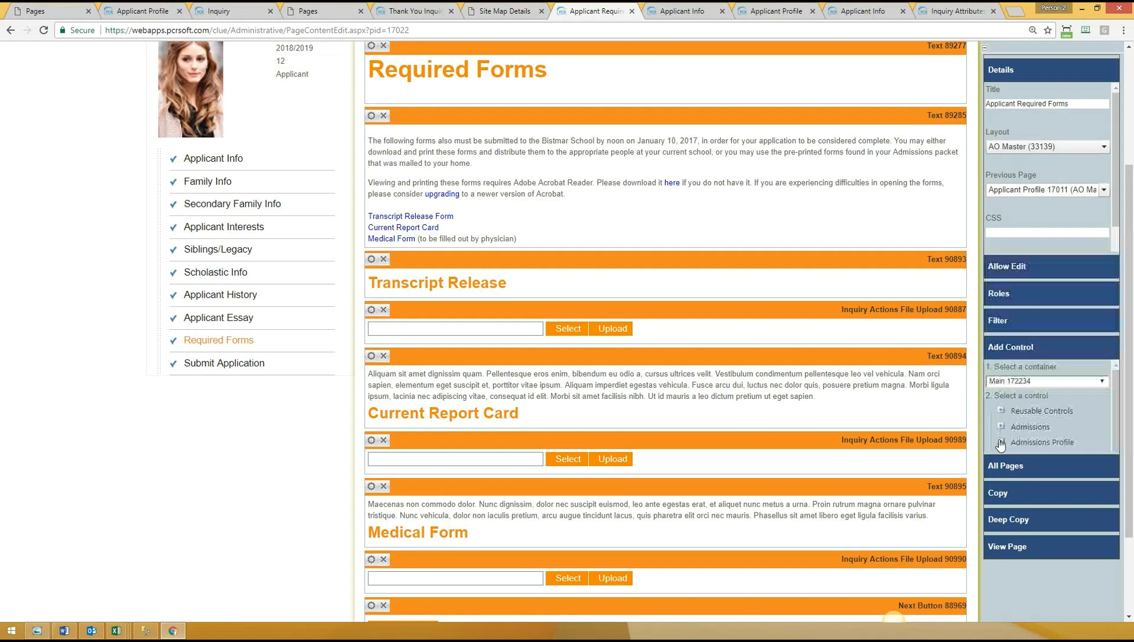
scroll(1030, 405, down, 3)
click(1002, 425)
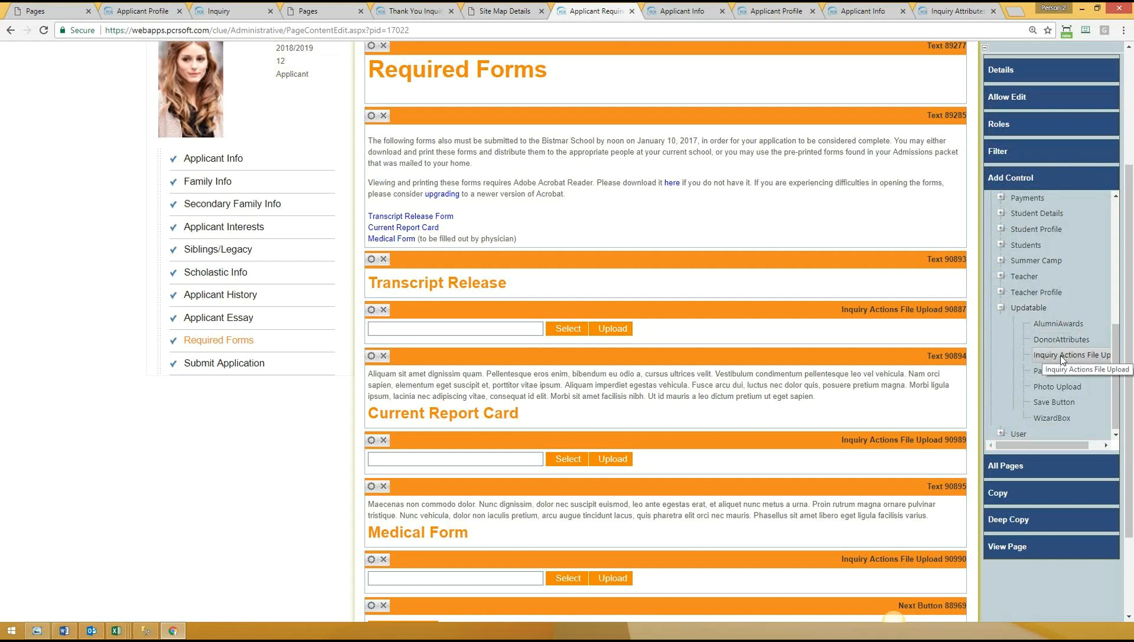
Step: Open the properties of the Transcript Release file upload control, review its Action Type and Allowed File Extensions, and close them
click(383, 309)
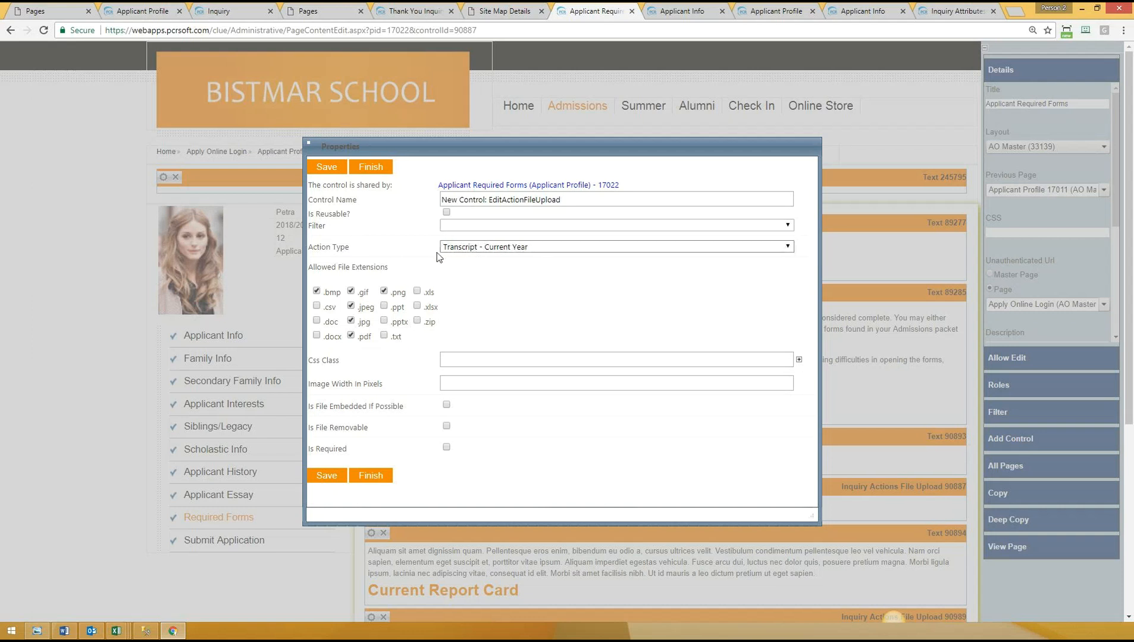
drag(381, 245, 315, 246)
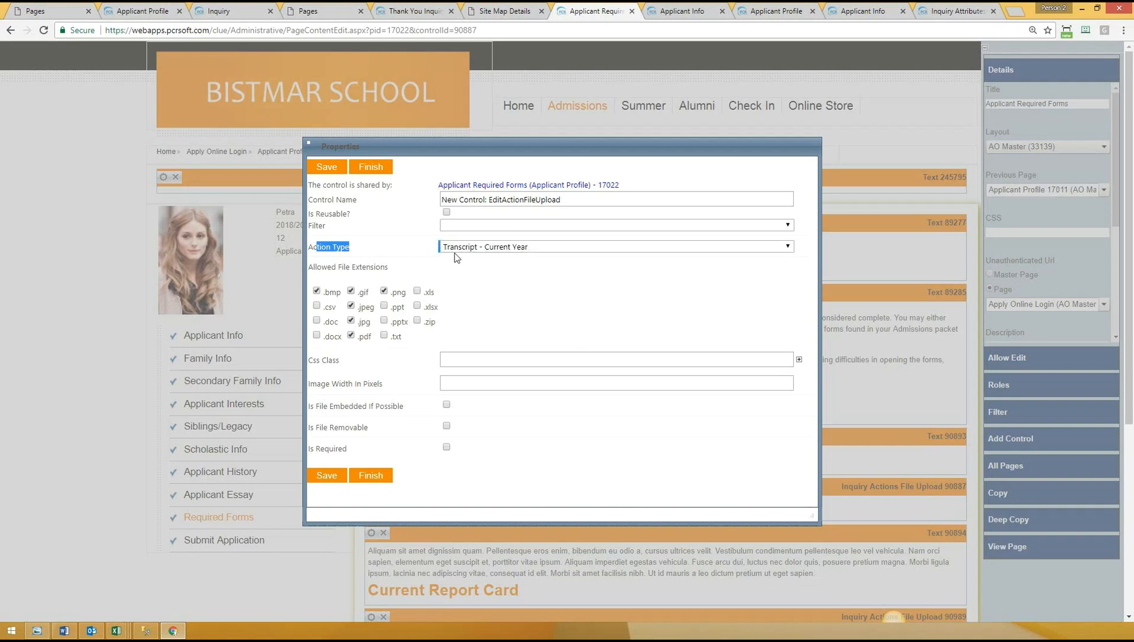
drag(321, 267, 421, 266)
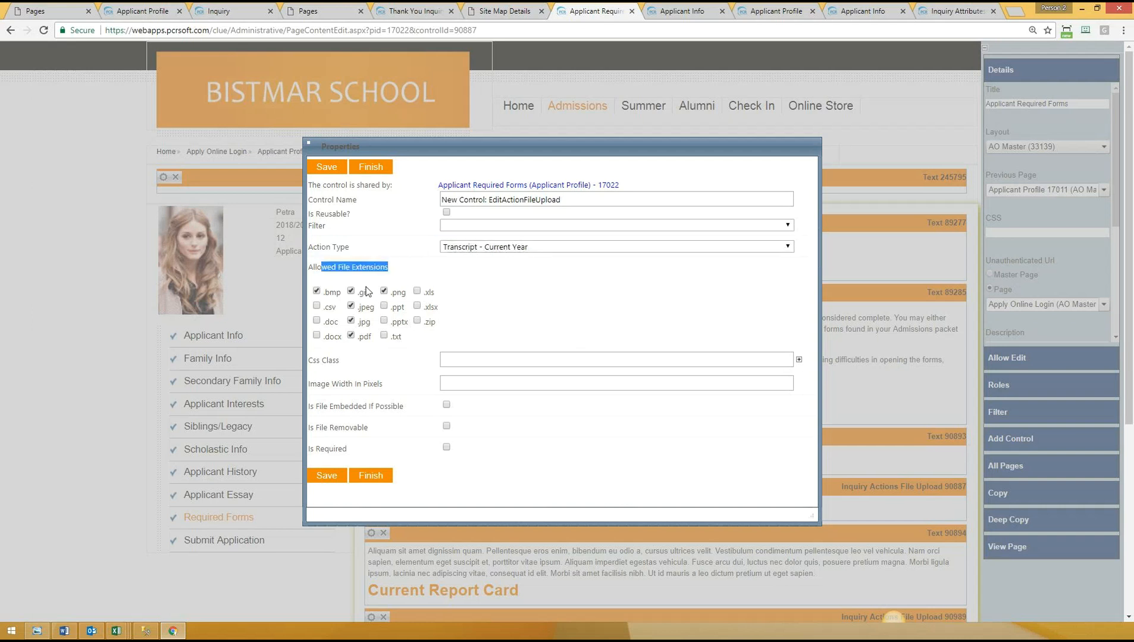
click(351, 320)
click(593, 292)
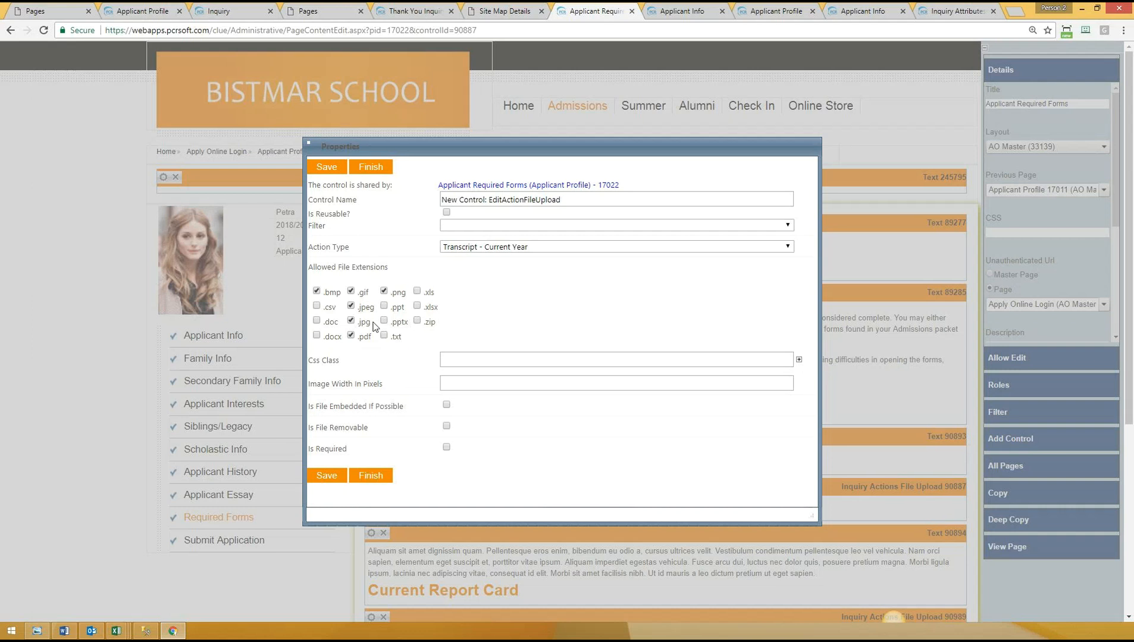
click(370, 476)
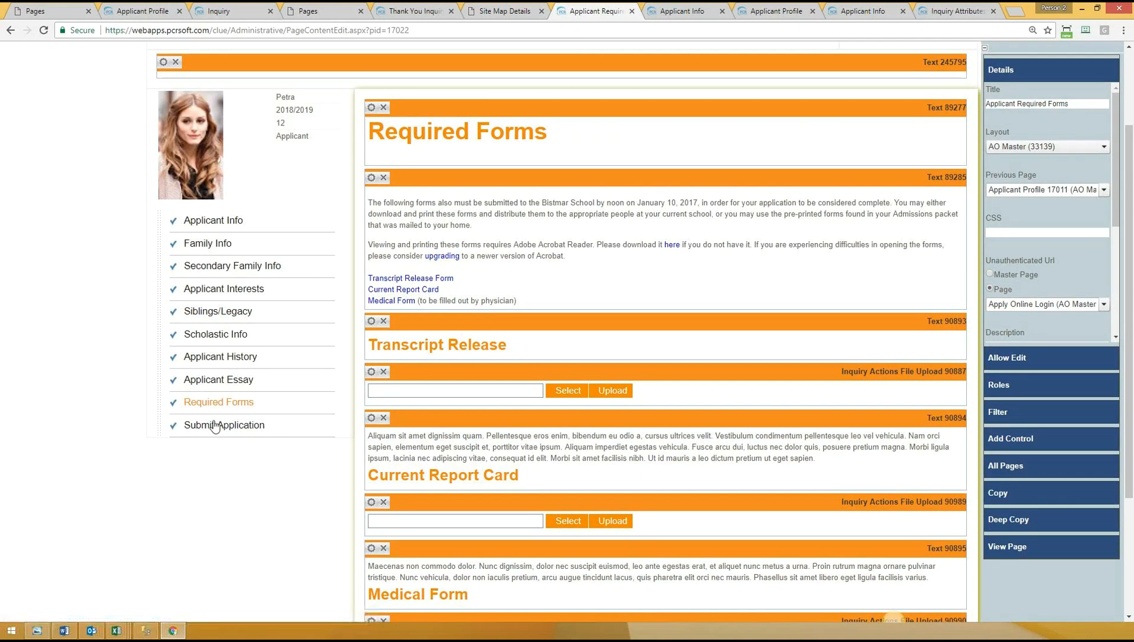
Step: Open the Submit Application page and review its instructions and its application summary, credit card and eCheck payment controls
click(218, 426)
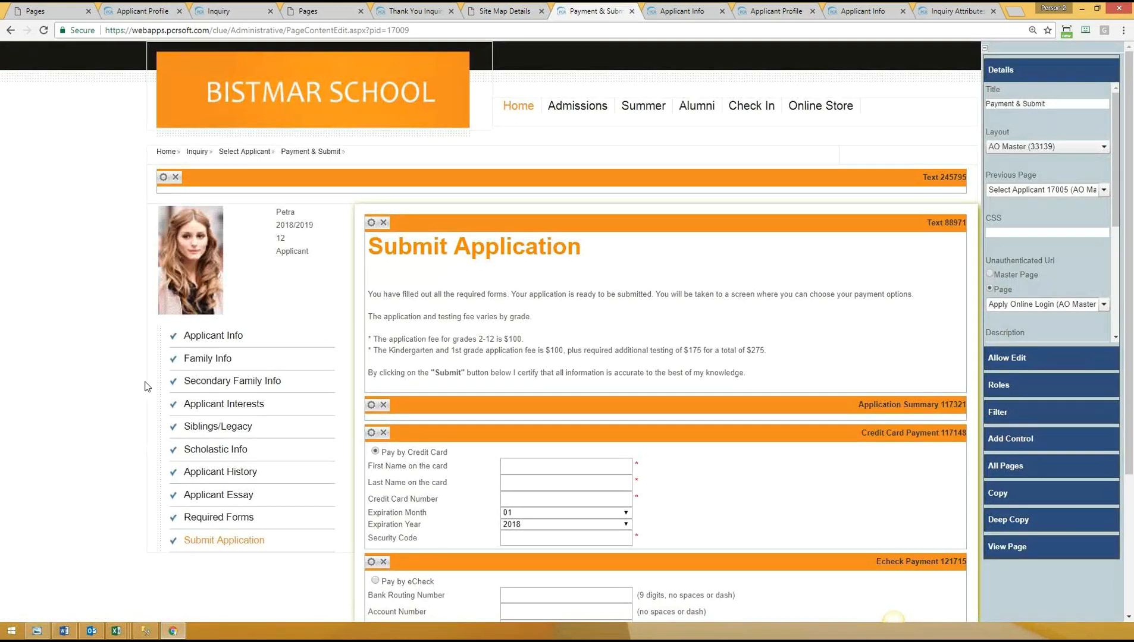
scroll(143, 387, down, 3)
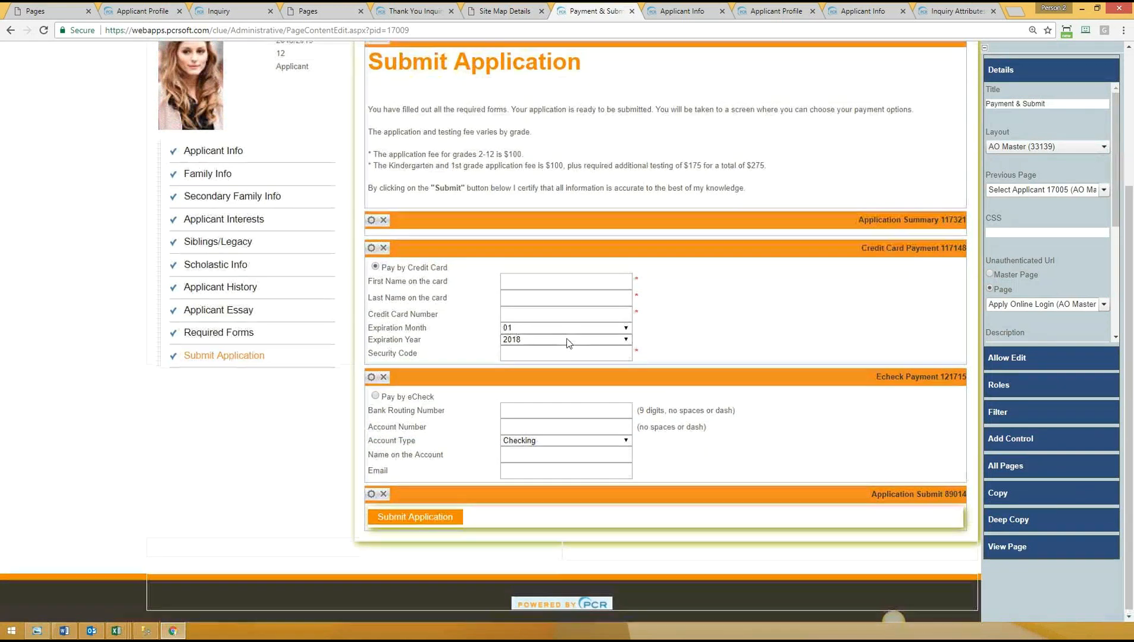
scroll(569, 339, up, 1)
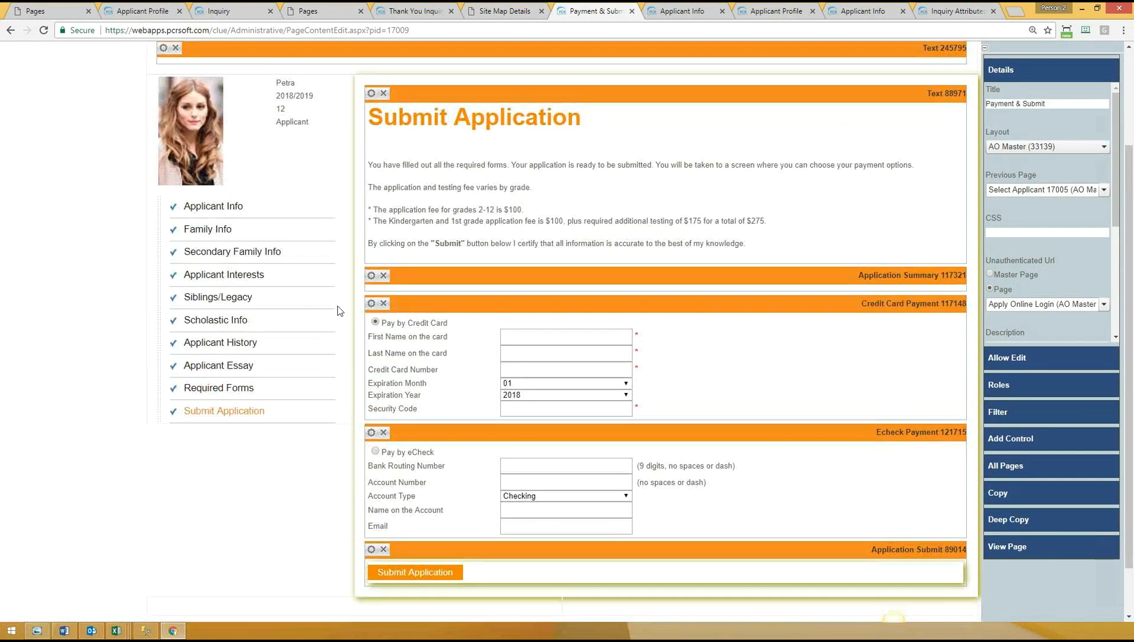
Step: In the Application Summary control's properties, add an amount of 50.00 without a filter and remove the $2.00 amount
click(371, 276)
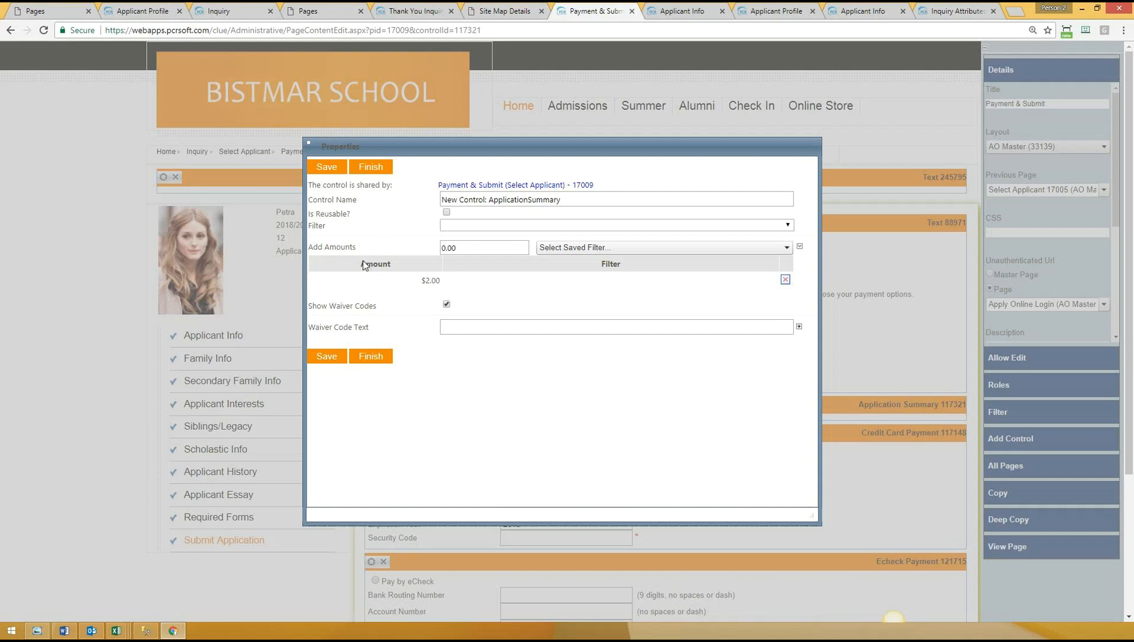
click(446, 280)
click(492, 246)
text(50)
click(638, 488)
click(800, 247)
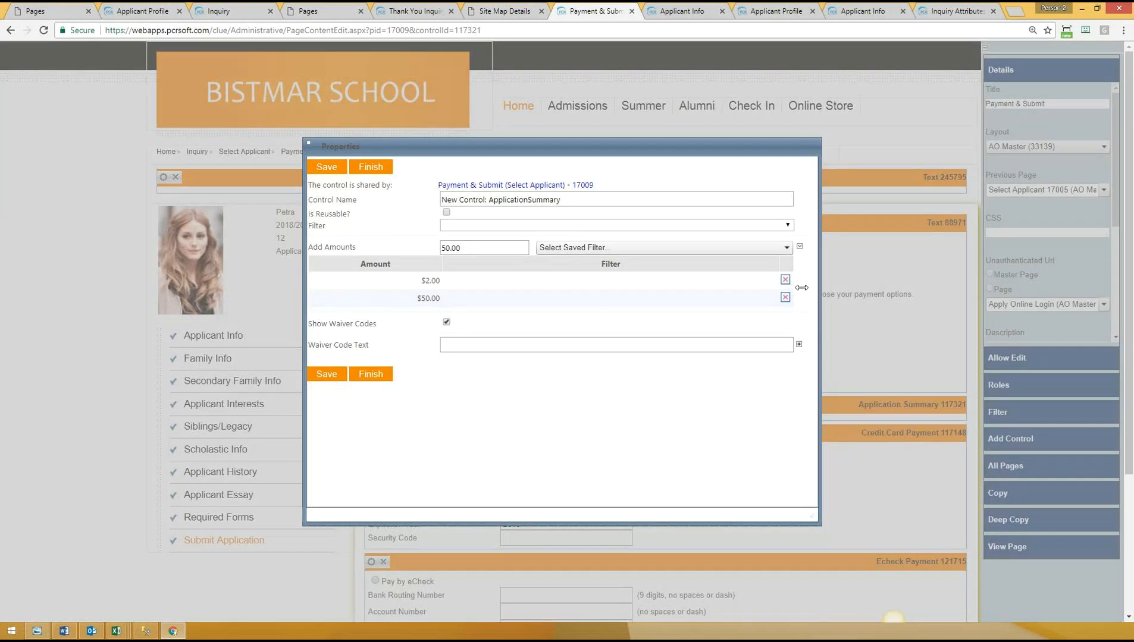
click(784, 281)
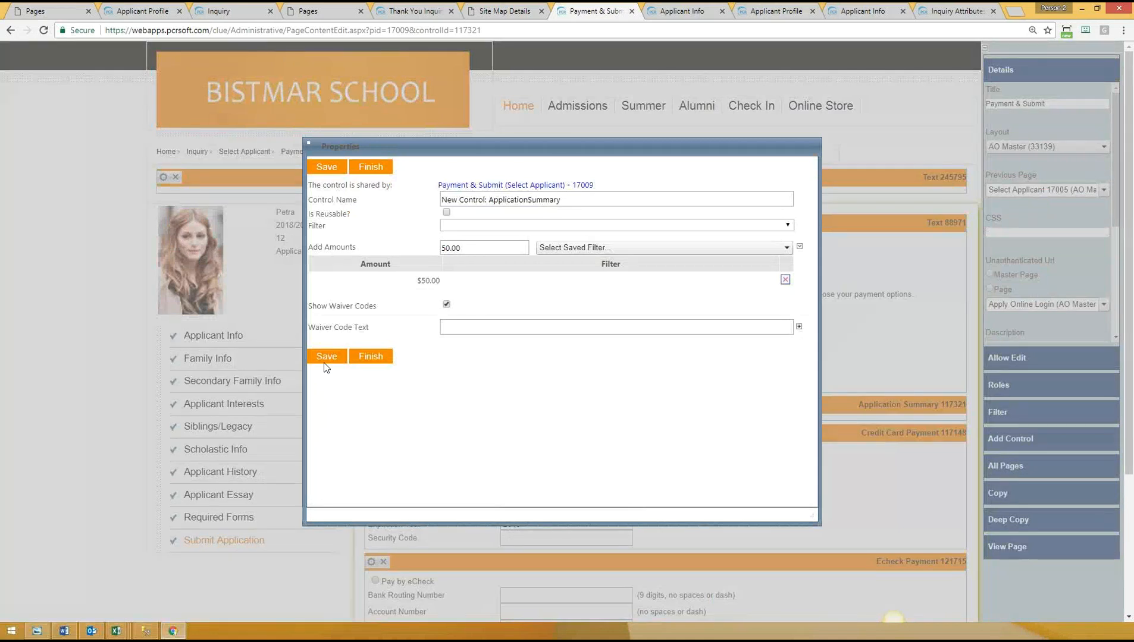
drag(309, 305, 401, 309)
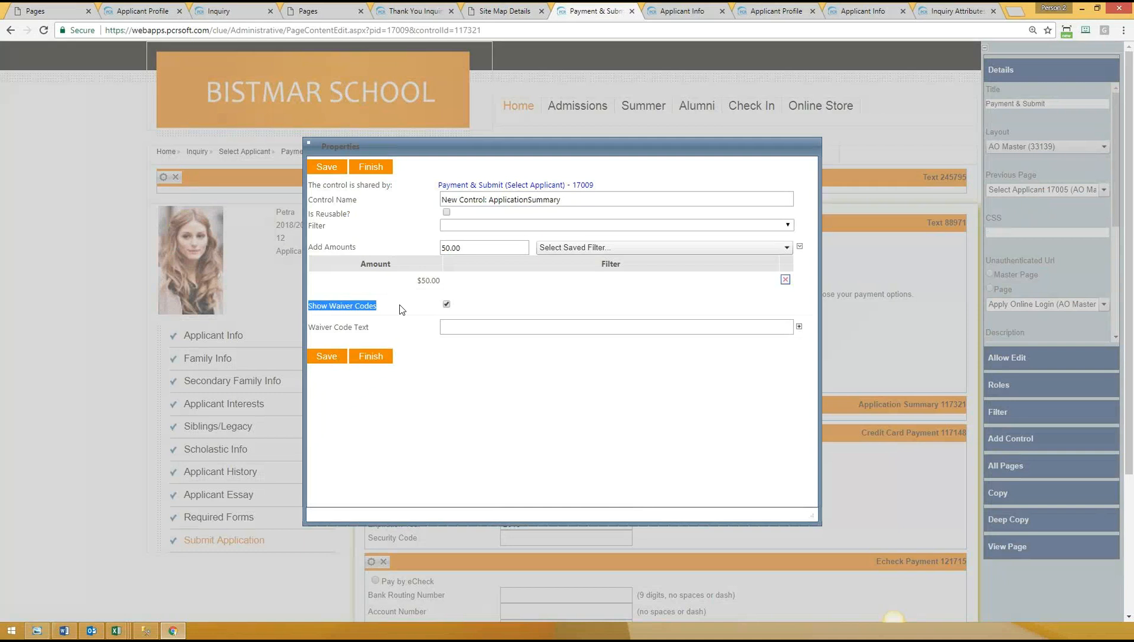
click(355, 302)
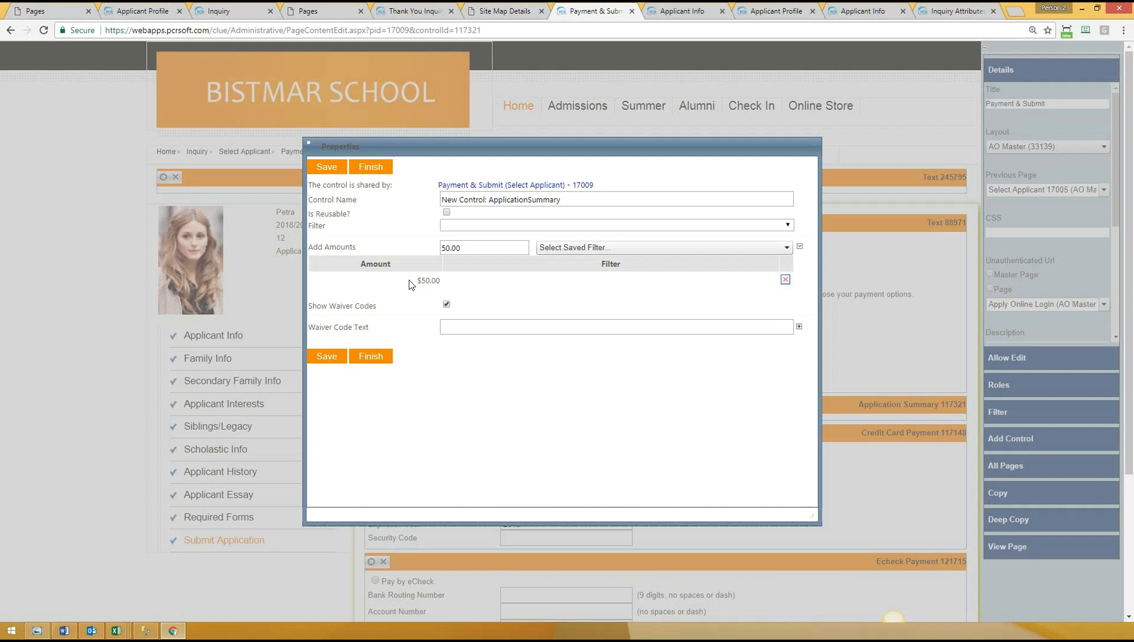
Step: Add an application fee amount of 30.00 with the saved filter Applicant LS to the Application Summary control
click(583, 248)
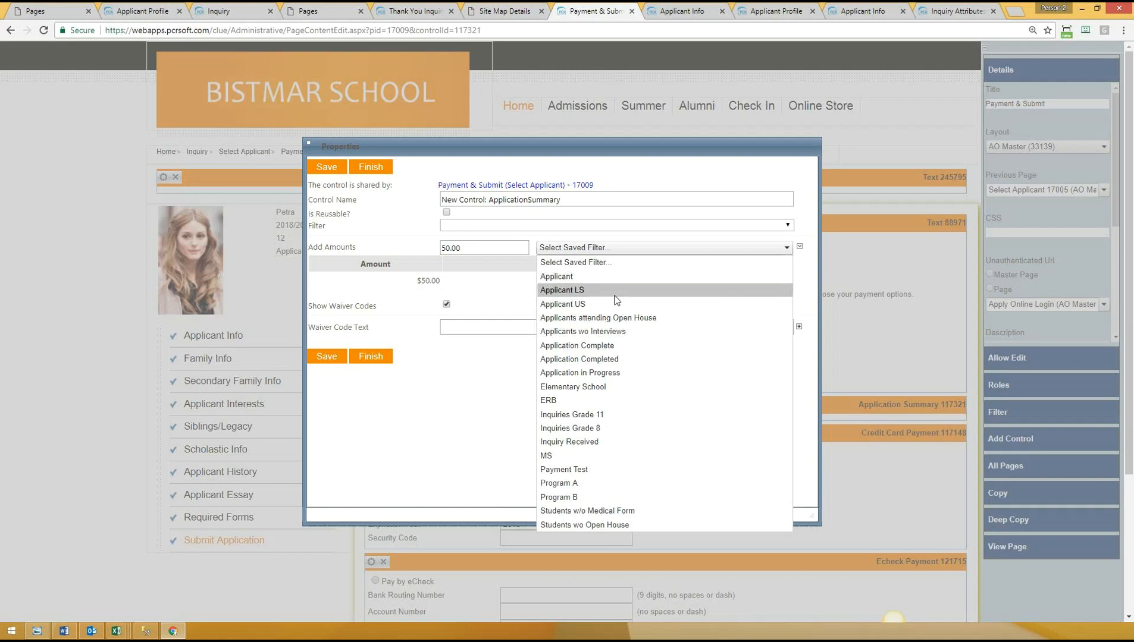
click(568, 291)
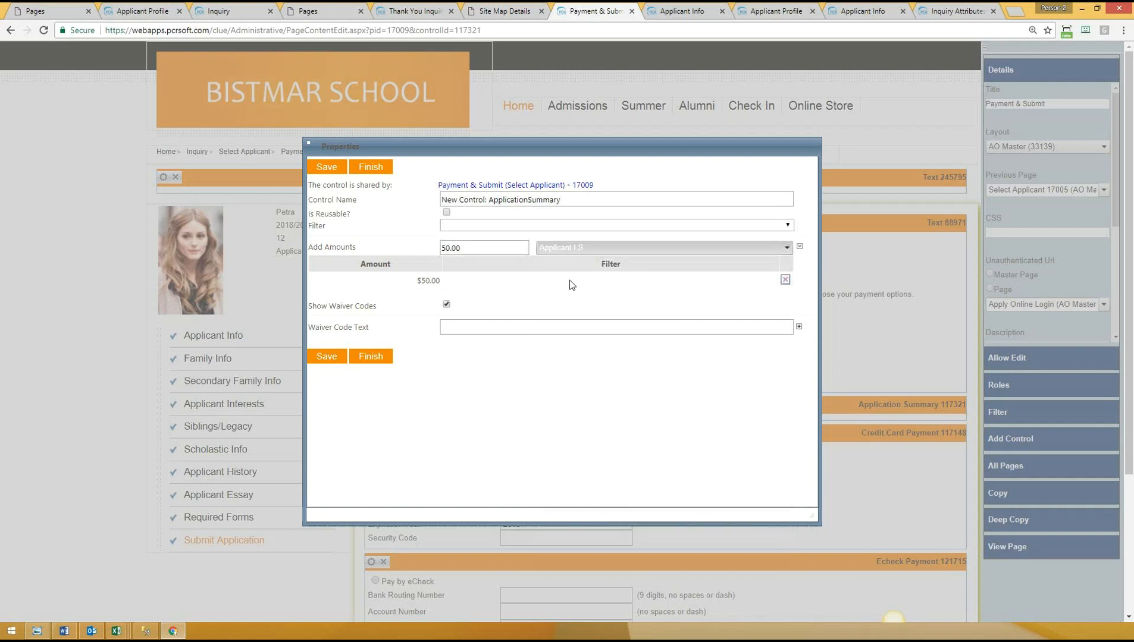
click(475, 246)
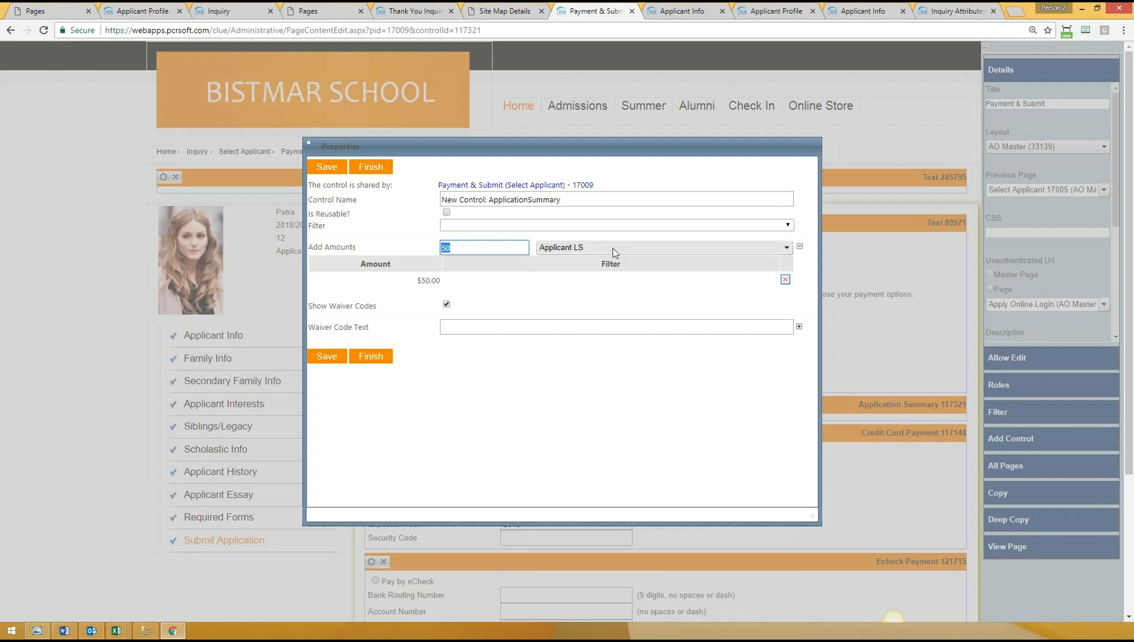
double_click(481, 251)
click(489, 248)
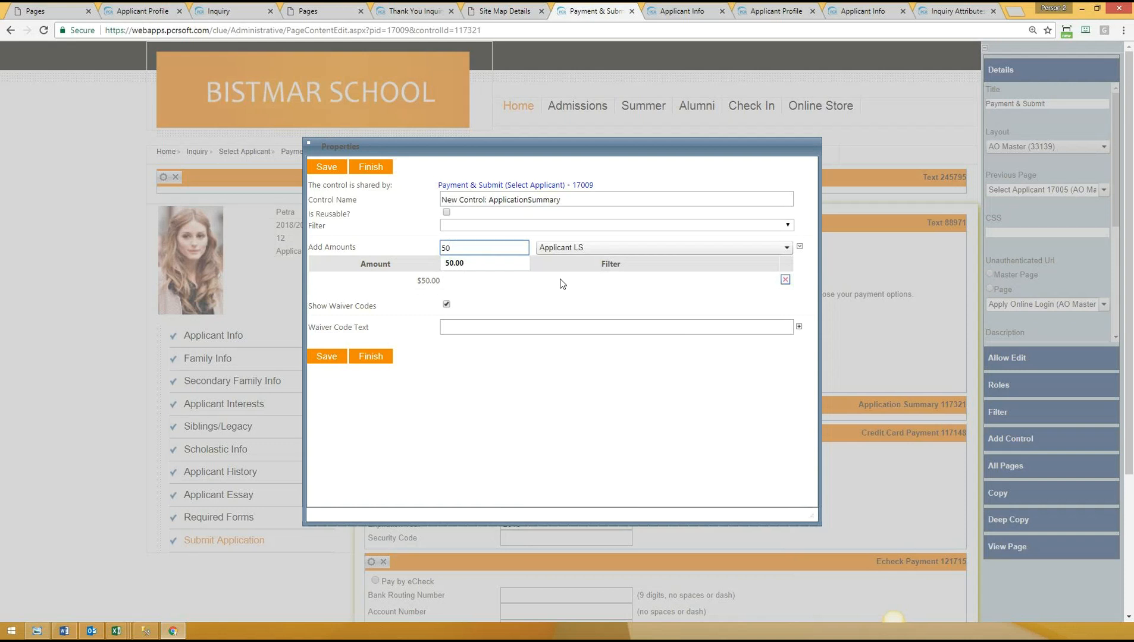
key(BackSpace)
key(BackSpace)
text(30)
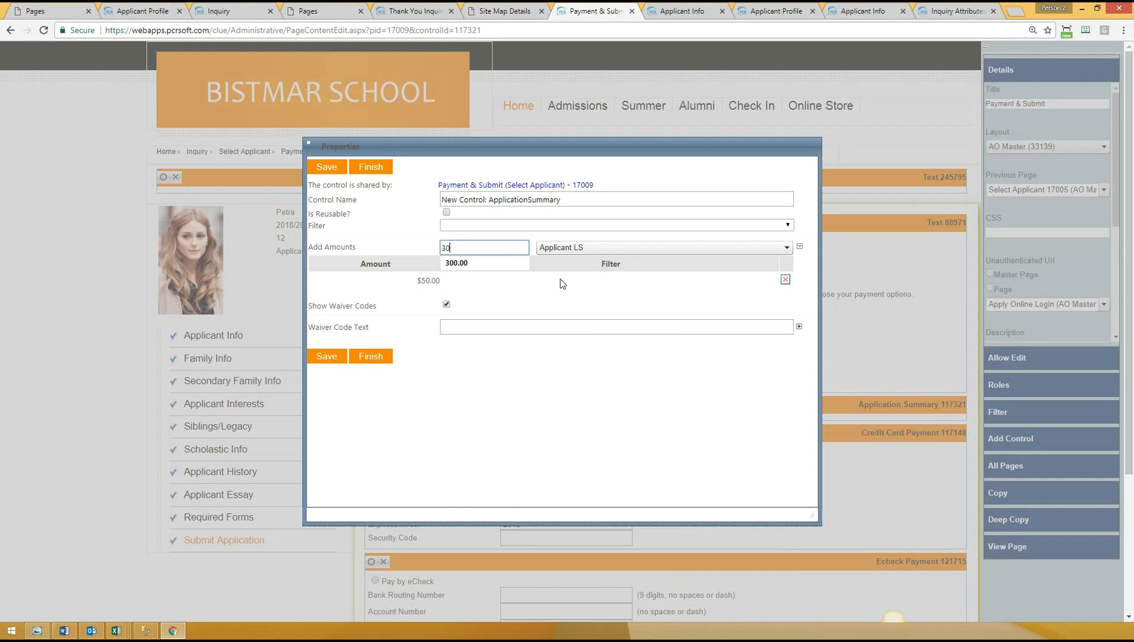
click(697, 281)
click(799, 246)
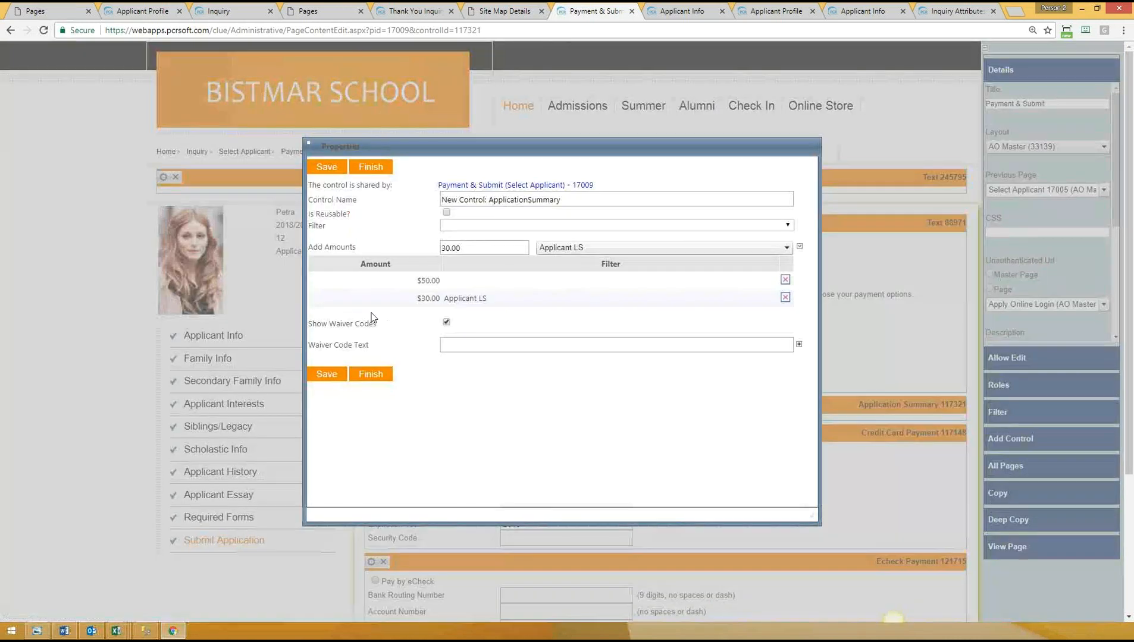
Step: Review the Applicant LS fee row and remove the unfiltered $50.00 amount from the Application Summary control
drag(451, 299, 529, 300)
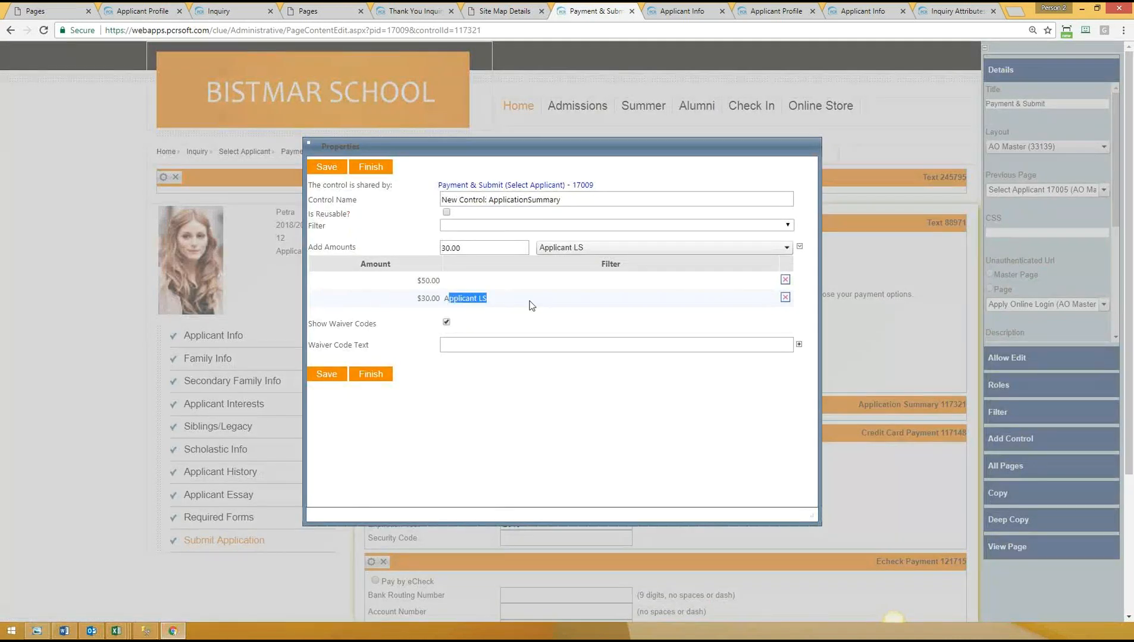
click(527, 311)
drag(416, 299, 528, 303)
click(538, 313)
click(782, 280)
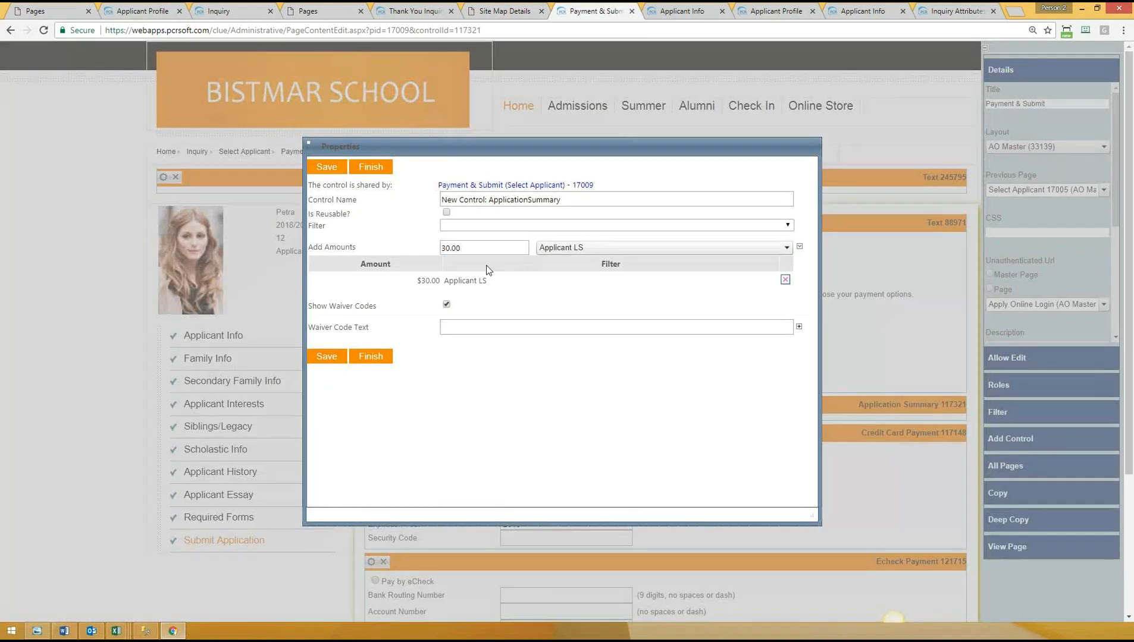
Step: Add an amount of 50.00 with the saved filter Applicant US and save the Application Summary control
click(553, 248)
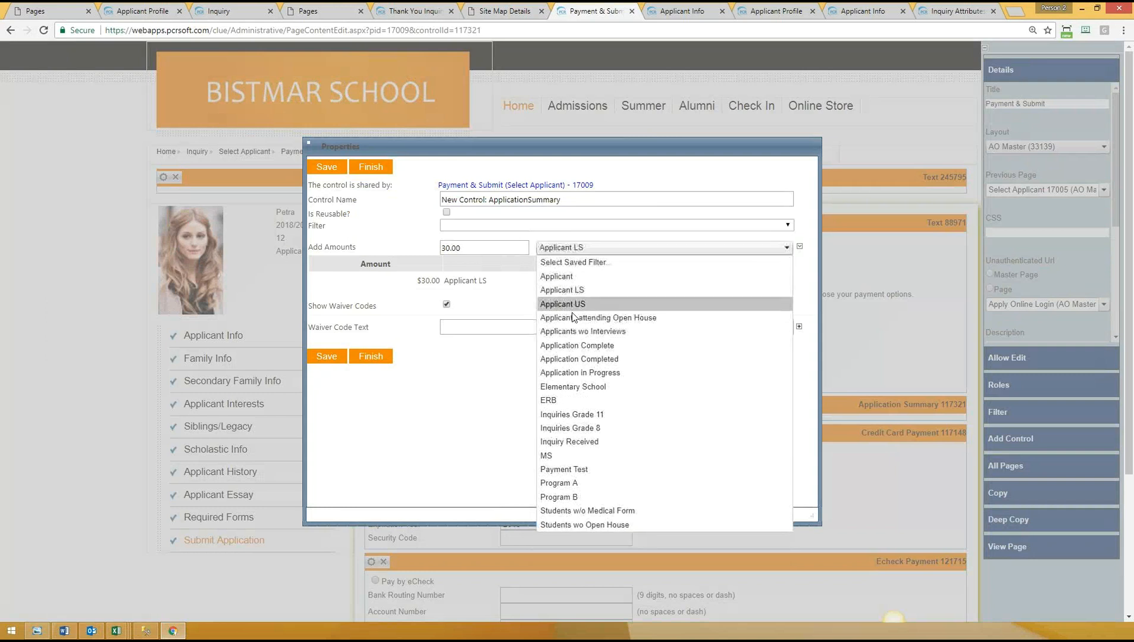
click(573, 306)
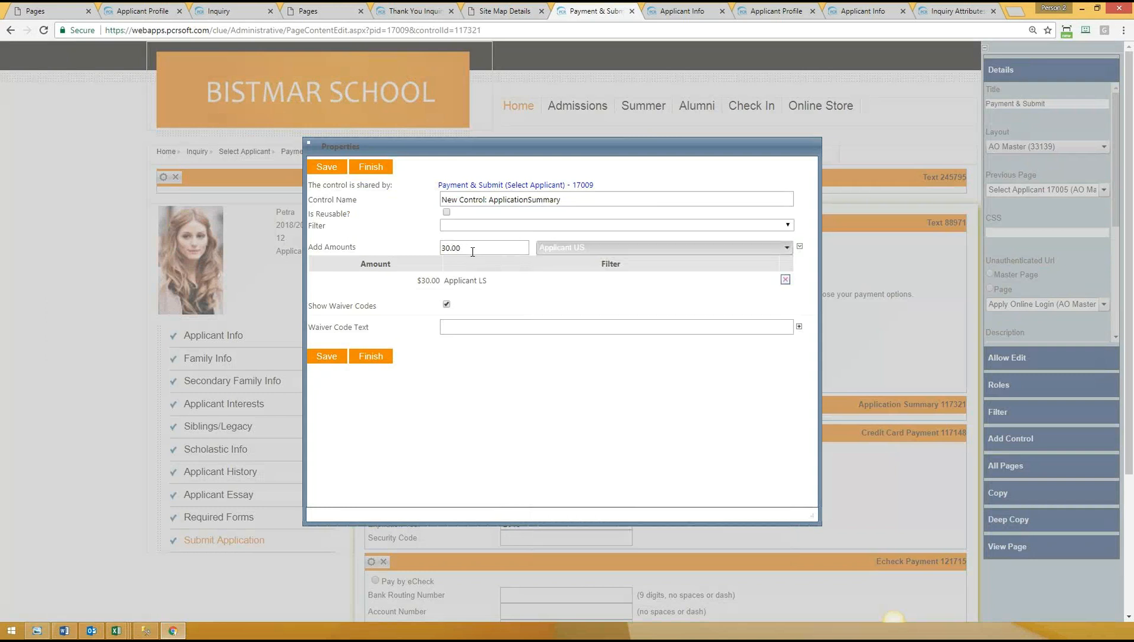
double_click(475, 248)
text(50)
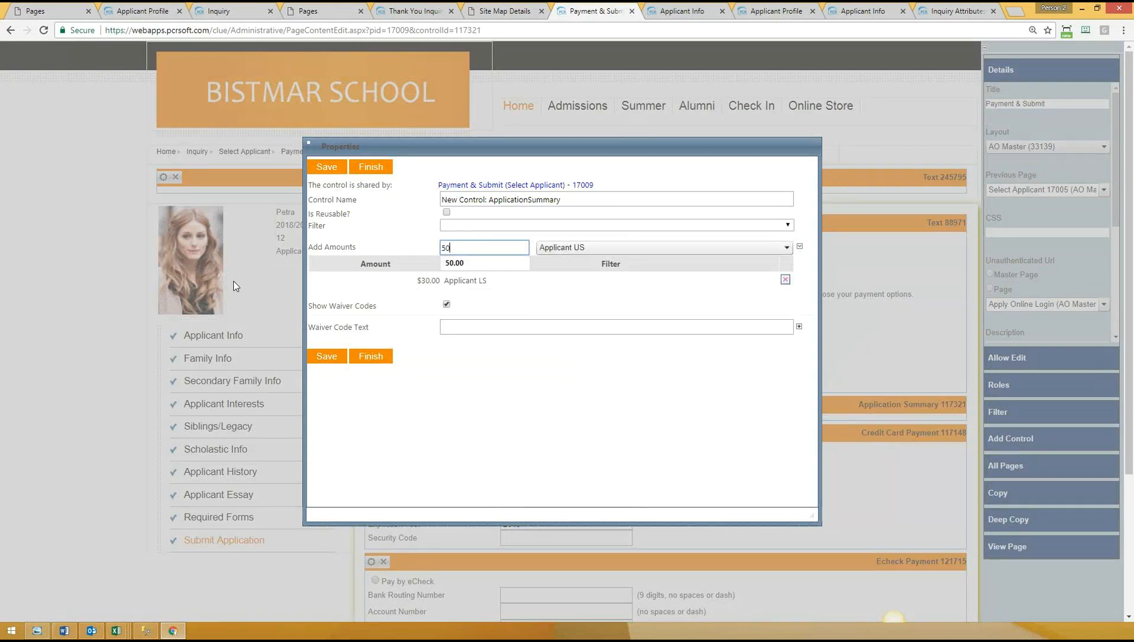
click(799, 246)
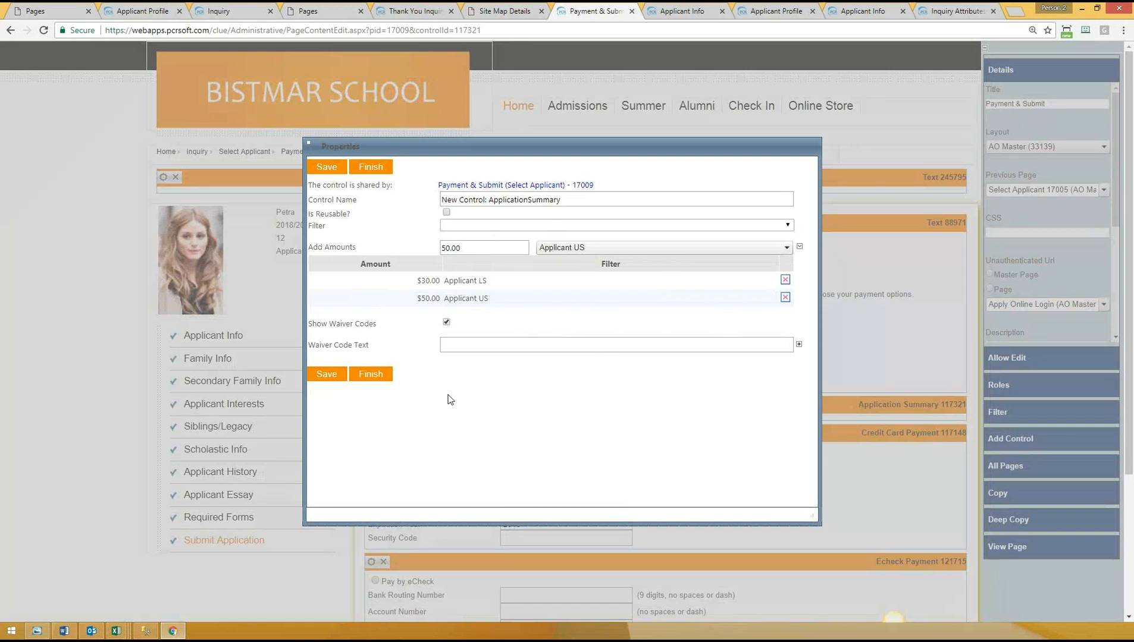
click(330, 374)
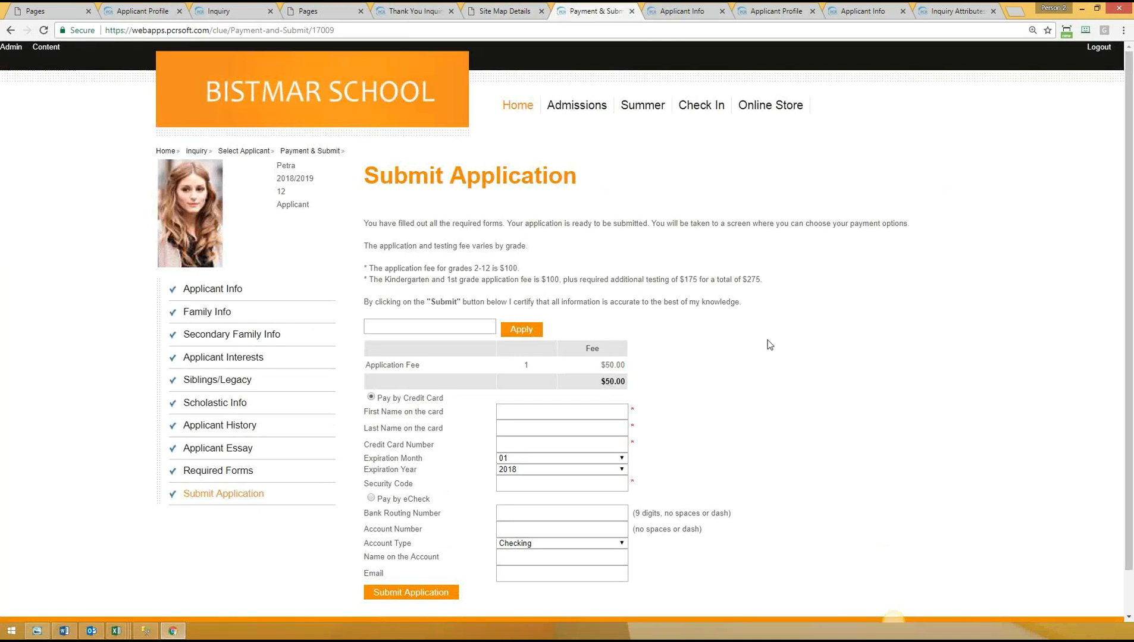
Step: Check the applicant's grade against the application fee on the live Submit Application page
double_click(280, 192)
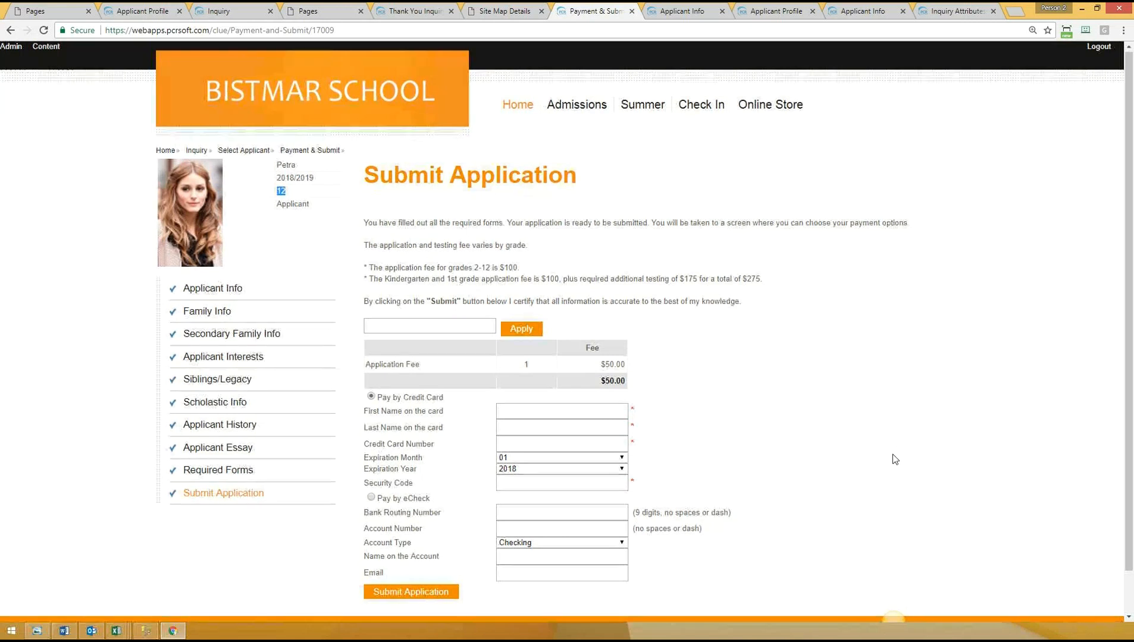
scroll(889, 466, down, 1)
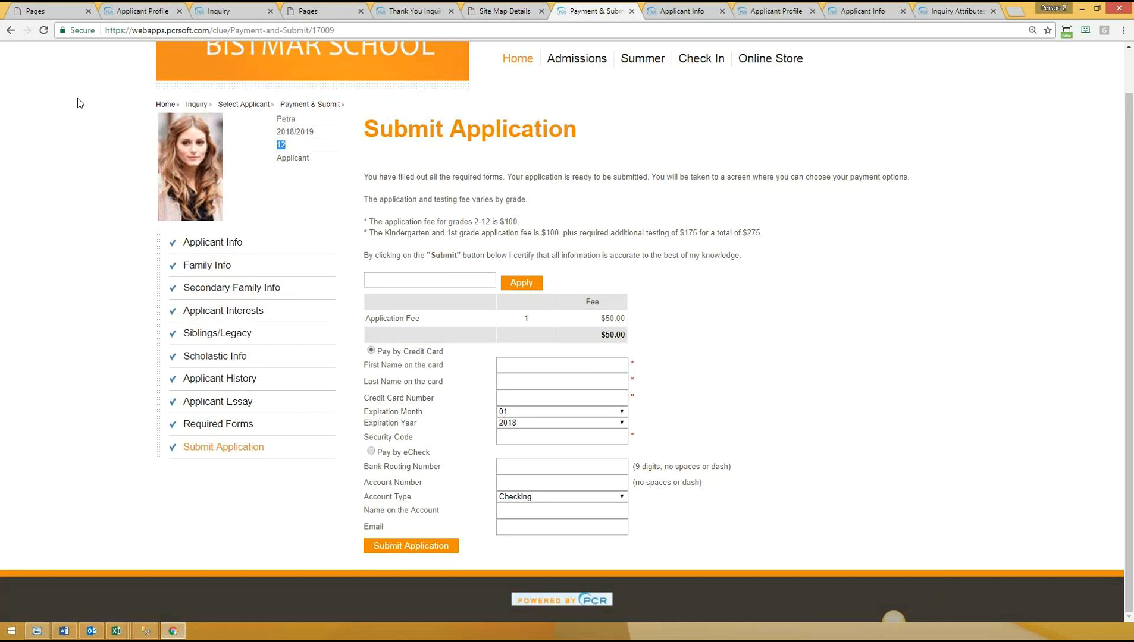
scroll(77, 104, up, 1)
Step: Open the Application Submit control's properties on the Payment & Submit page and review its application-received and on-submit actions
click(43, 53)
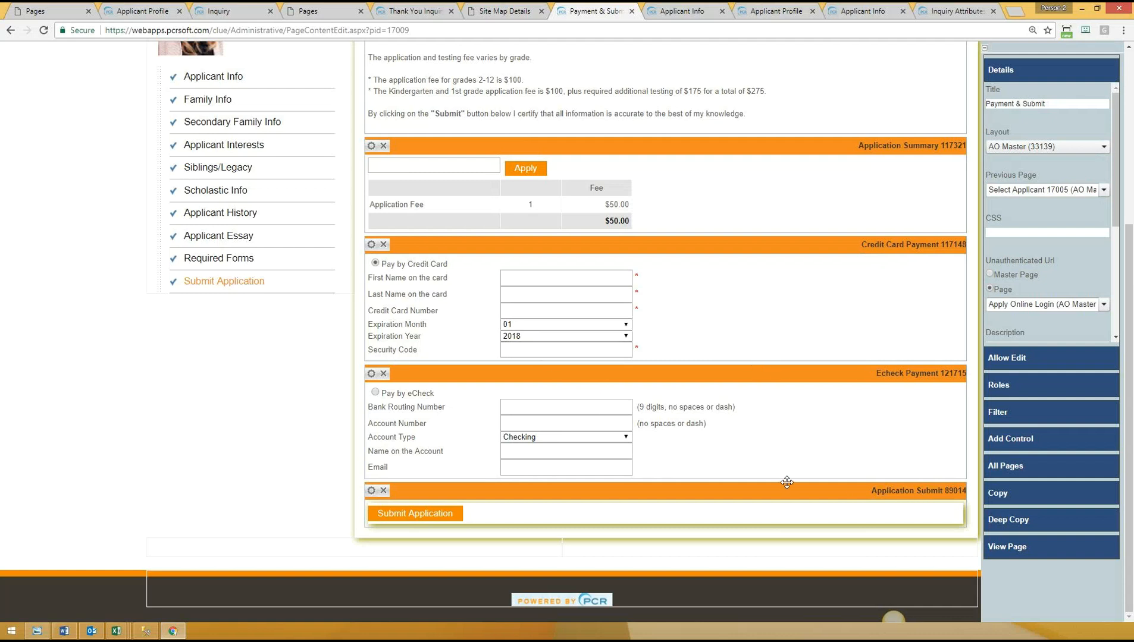
click(370, 491)
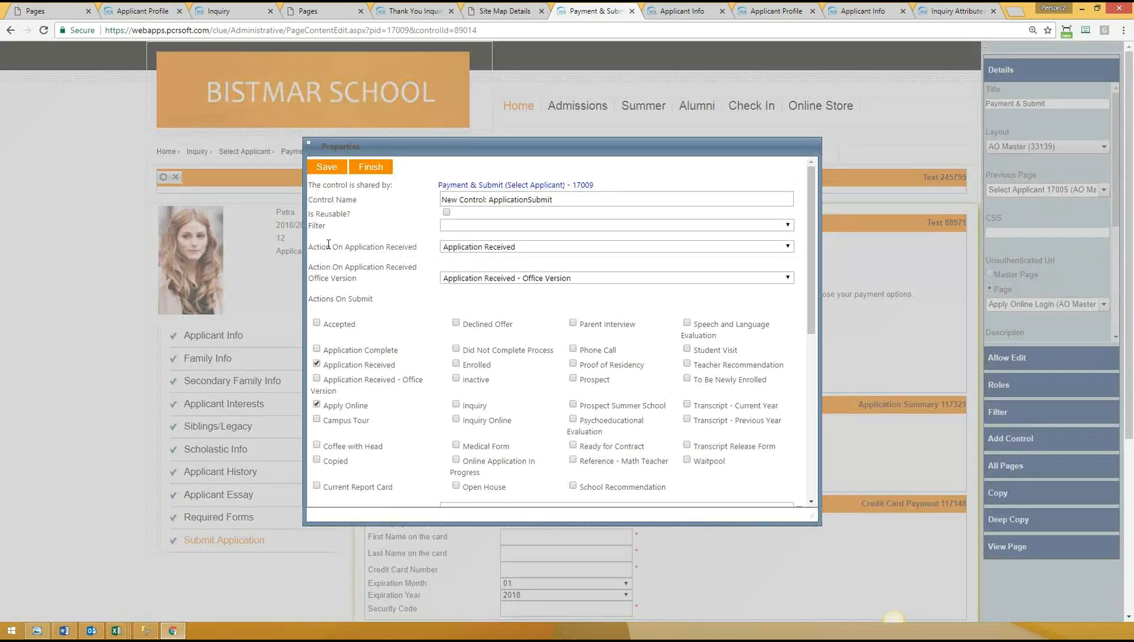
drag(325, 247, 385, 247)
drag(317, 269, 390, 270)
click(392, 286)
scroll(384, 302, down, 1)
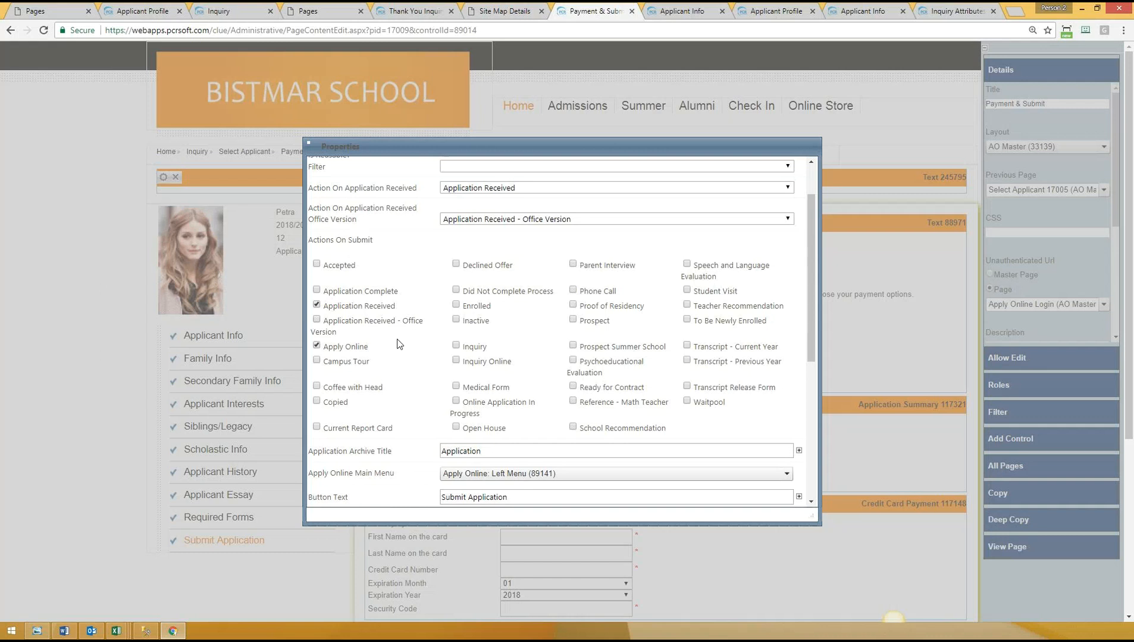
Step: Review the Application Submit control's button text, its admissions email setting and the Application Received thank-you email template
drag(814, 294, 821, 416)
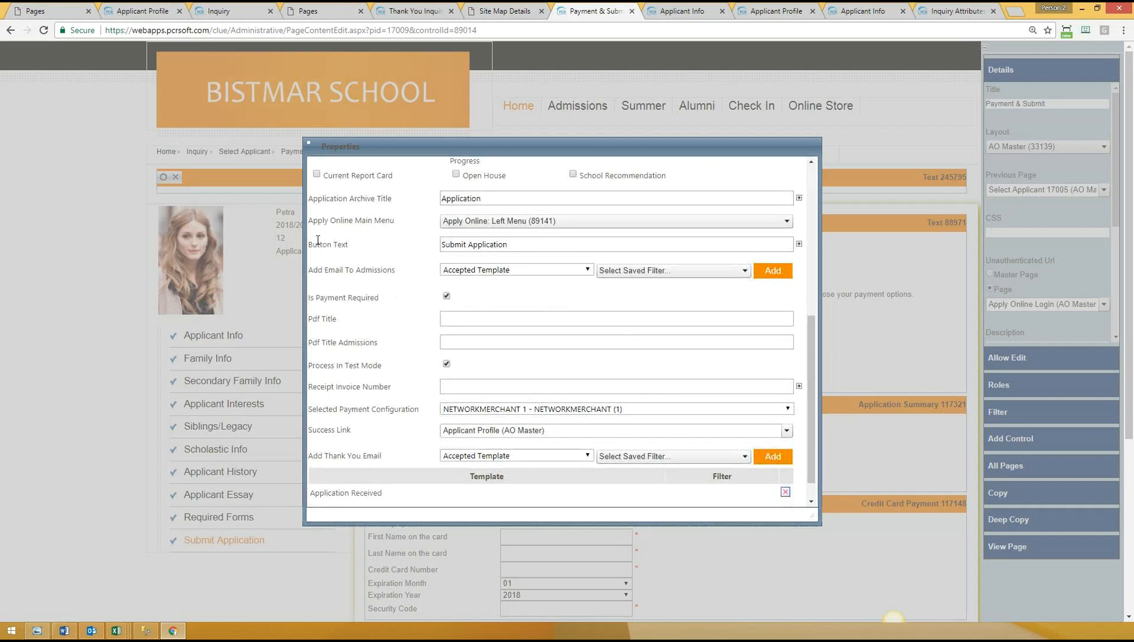
drag(318, 240, 535, 246)
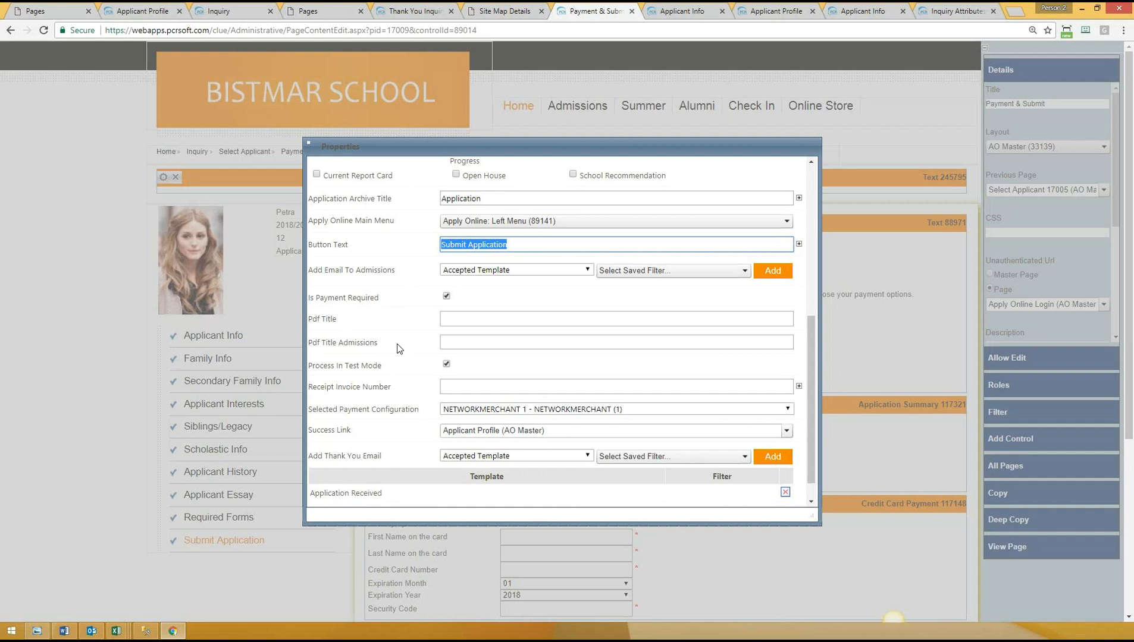
scroll(398, 322, down, 1)
click(398, 321)
drag(317, 241, 414, 249)
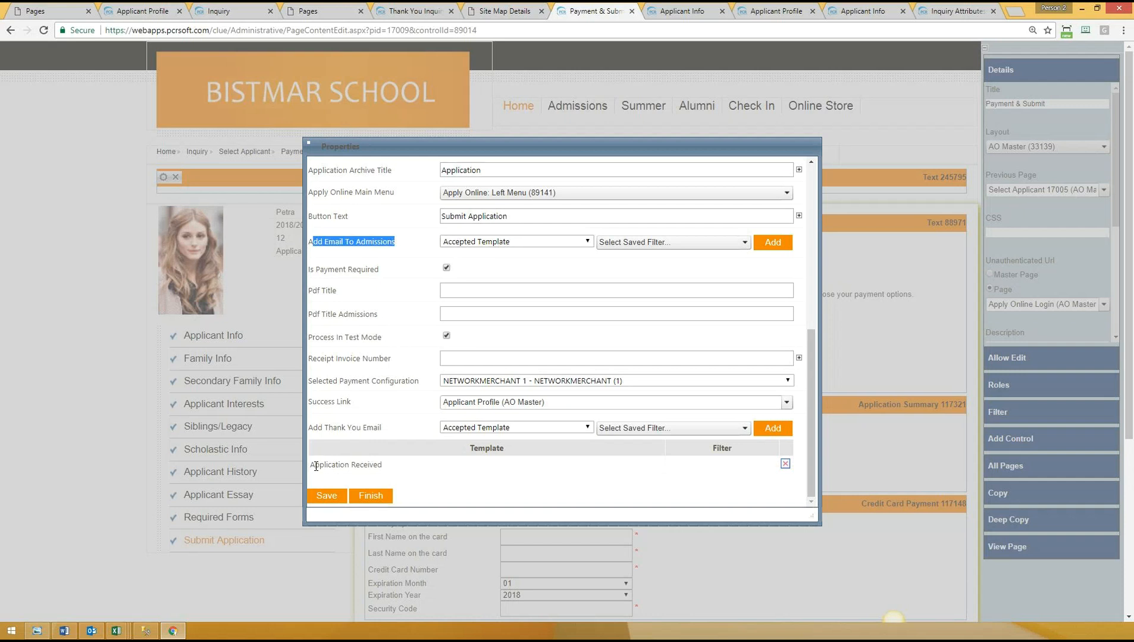
drag(323, 464, 411, 467)
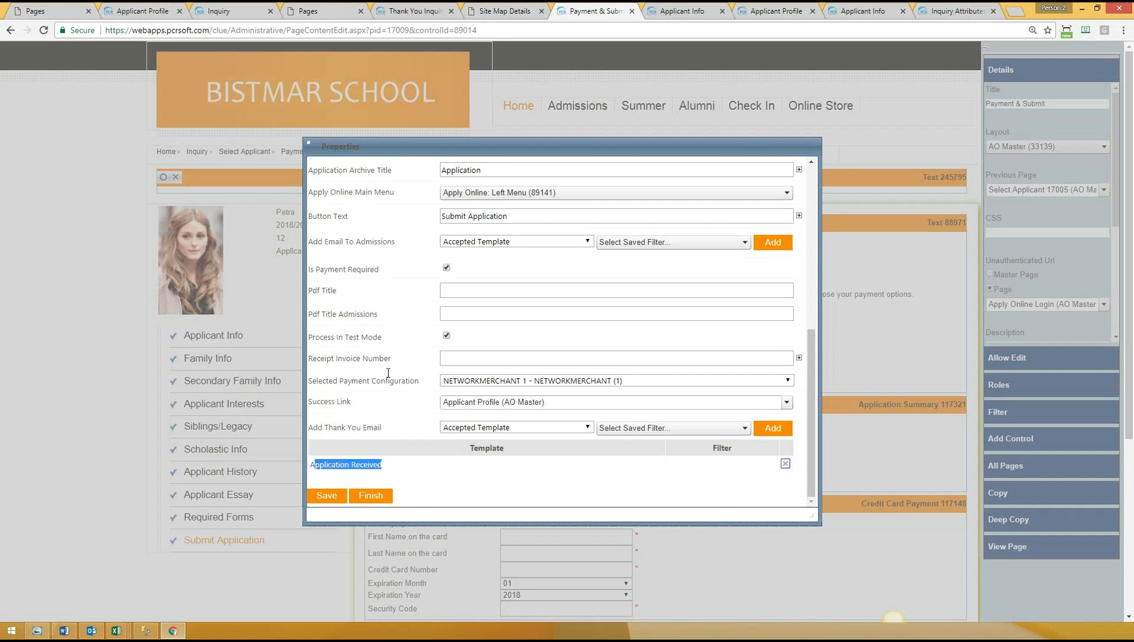
drag(317, 242, 395, 242)
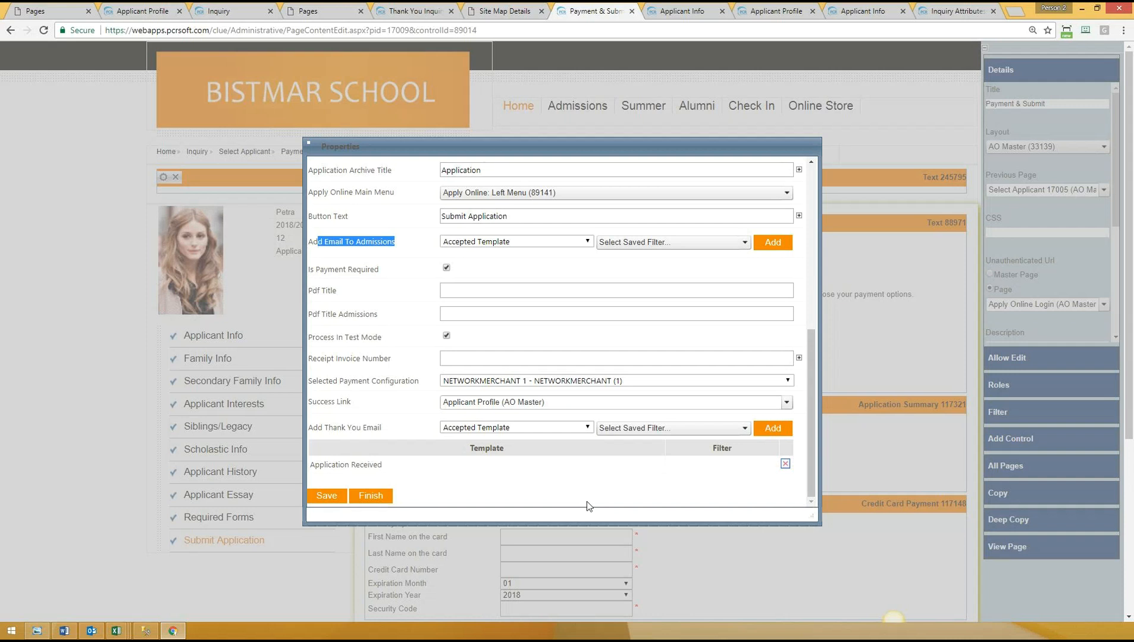
click(341, 239)
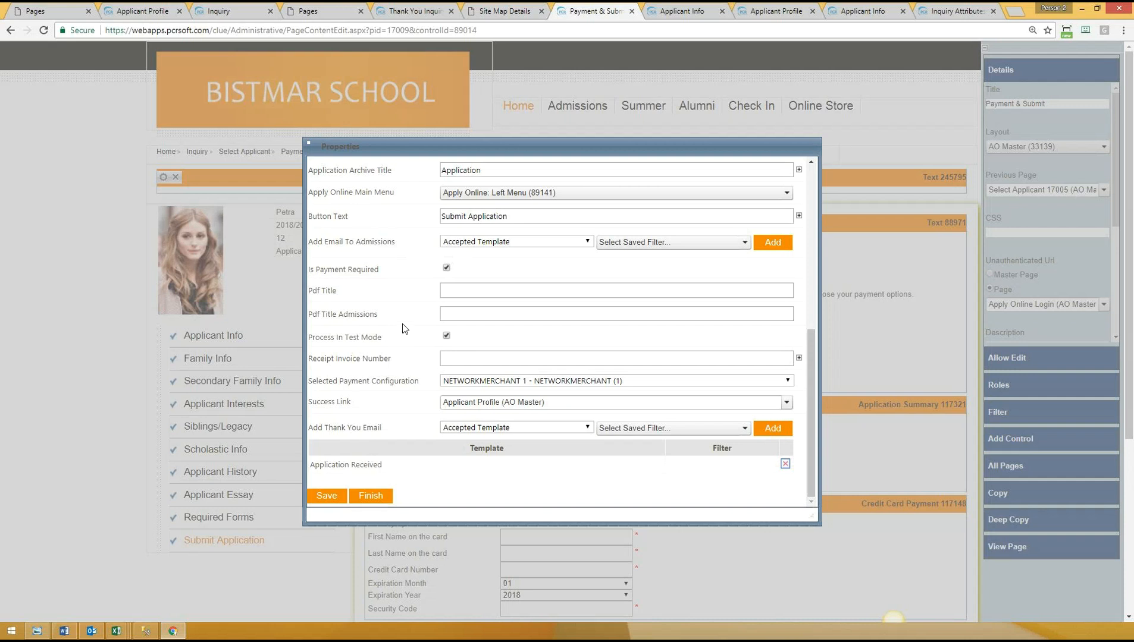
Step: Review the Is Payment Required and Process In Test Mode settings and save the Application Submit control
drag(319, 269, 450, 271)
click(366, 332)
scroll(333, 286, down, 1)
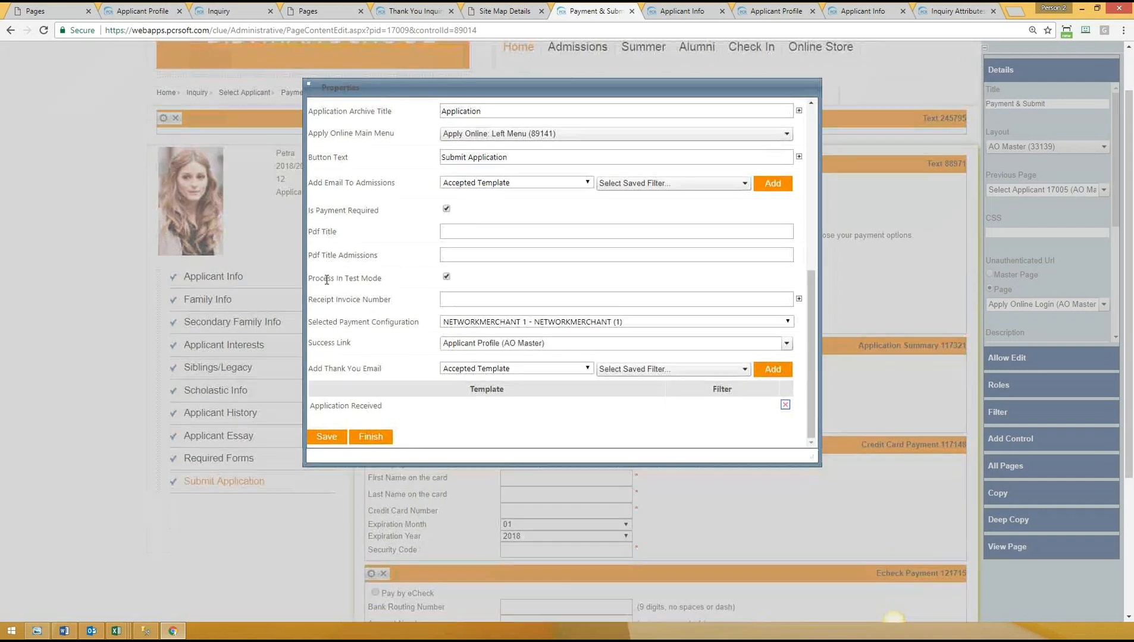
drag(417, 279, 422, 278)
click(348, 282)
drag(382, 278, 324, 277)
click(327, 437)
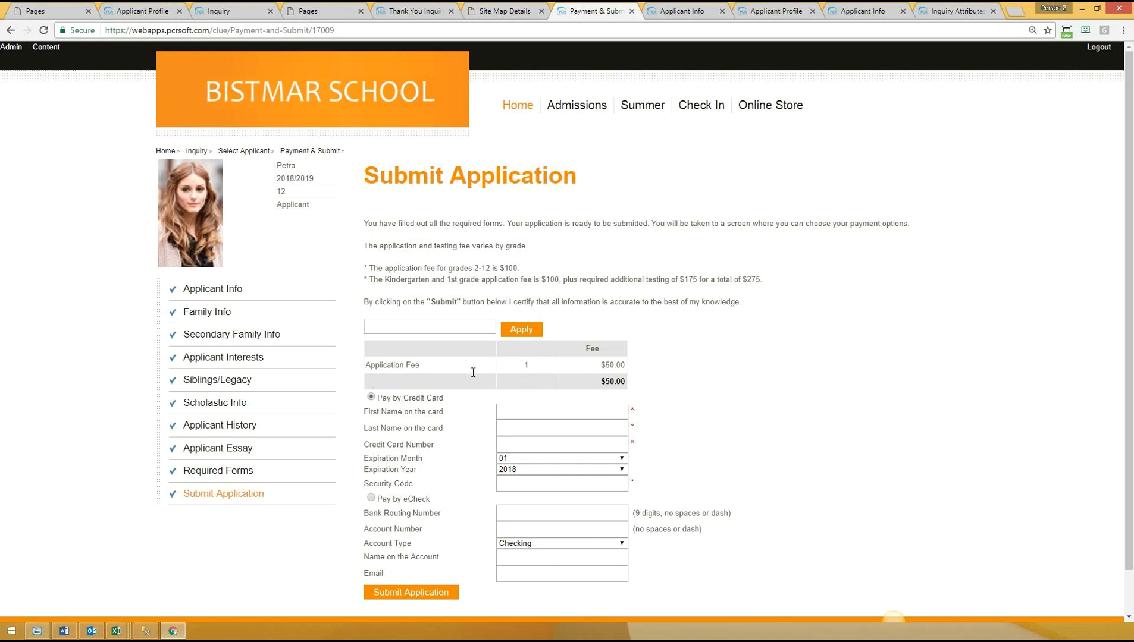
Step: Reopen the Application Submit control's properties and review the choices for Selected Payment Configuration
click(46, 48)
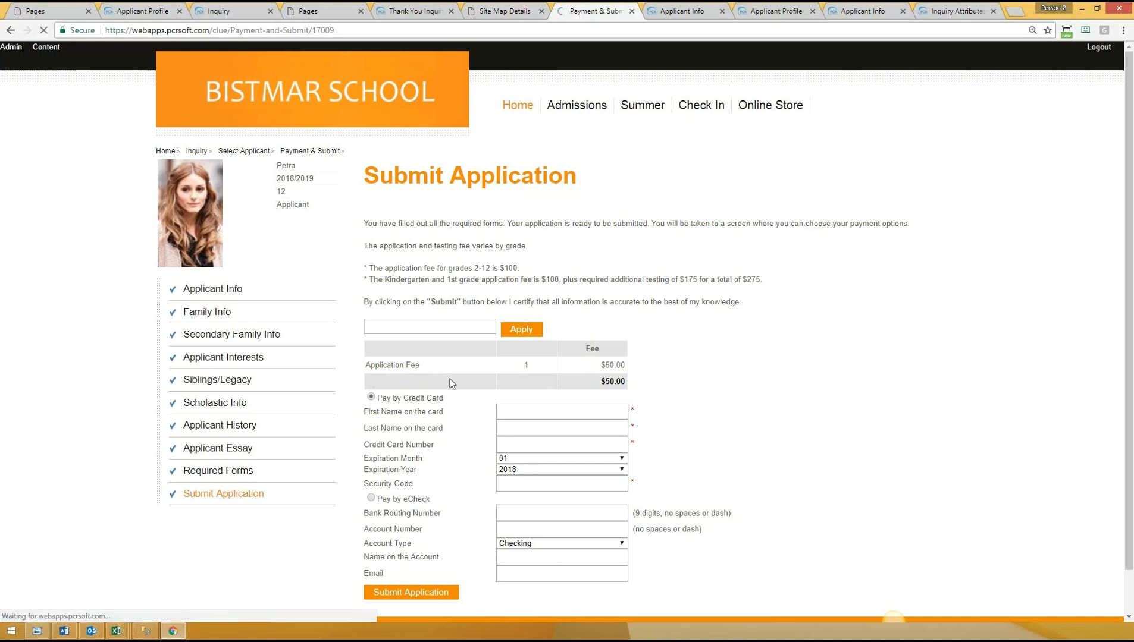
scroll(418, 451, down, 3)
scroll(351, 499, down, 2)
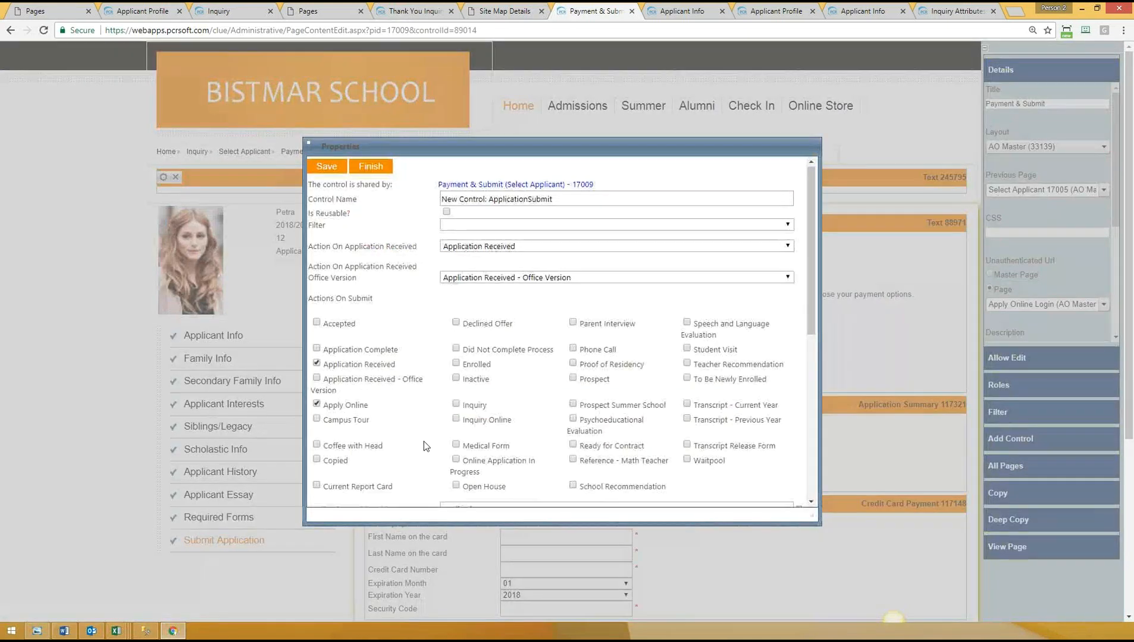
scroll(423, 441, down, 5)
scroll(392, 400, down, 2)
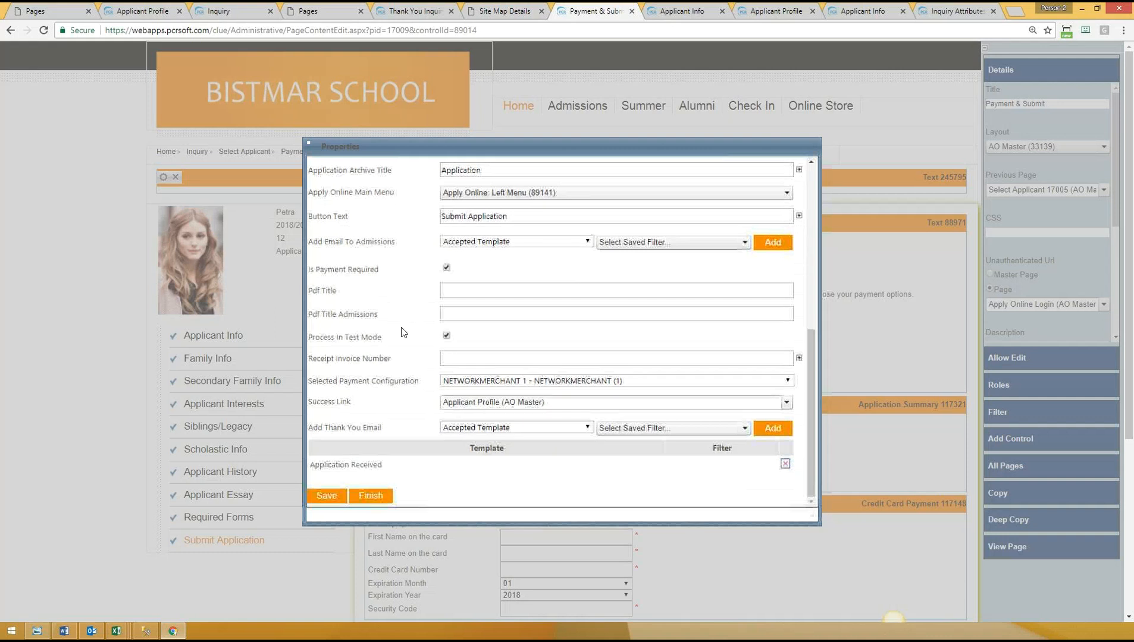
drag(316, 381, 419, 386)
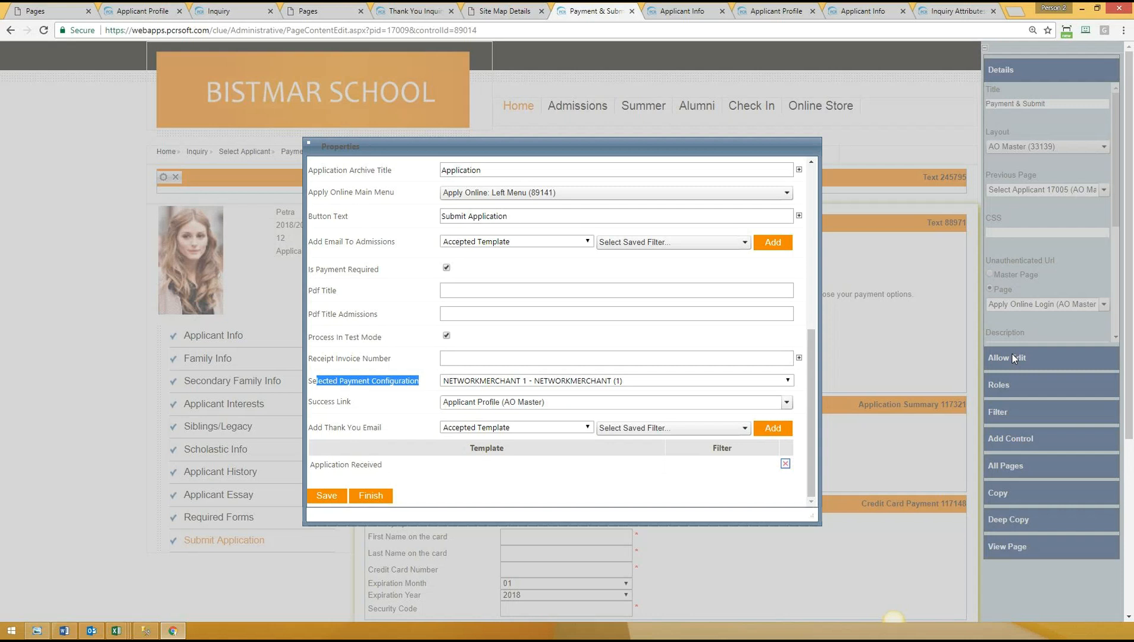
click(461, 386)
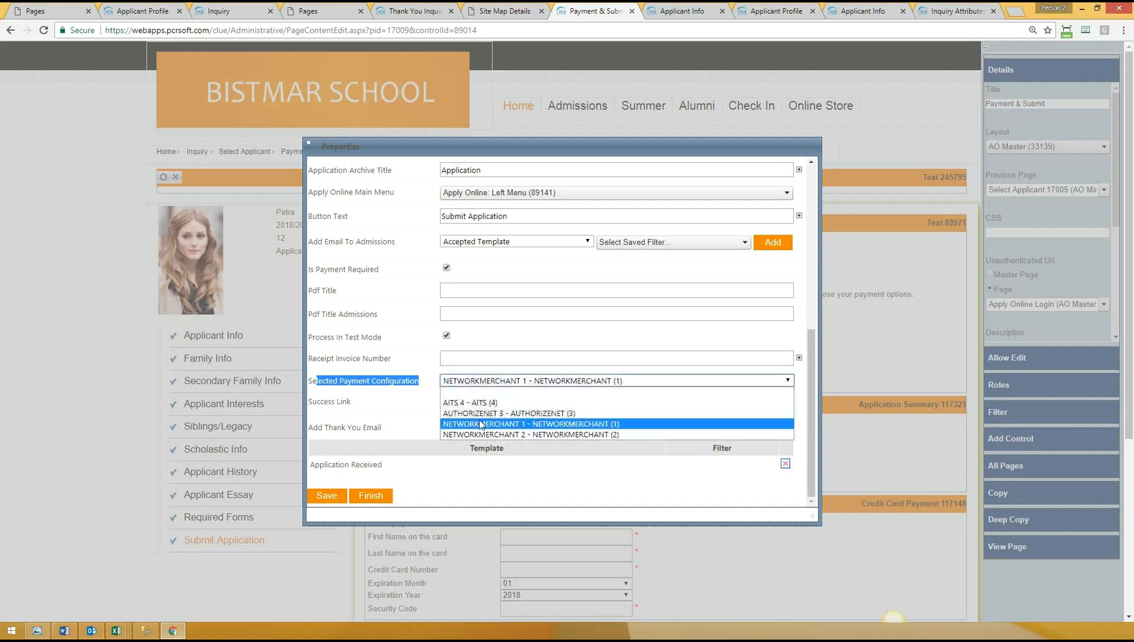
click(386, 419)
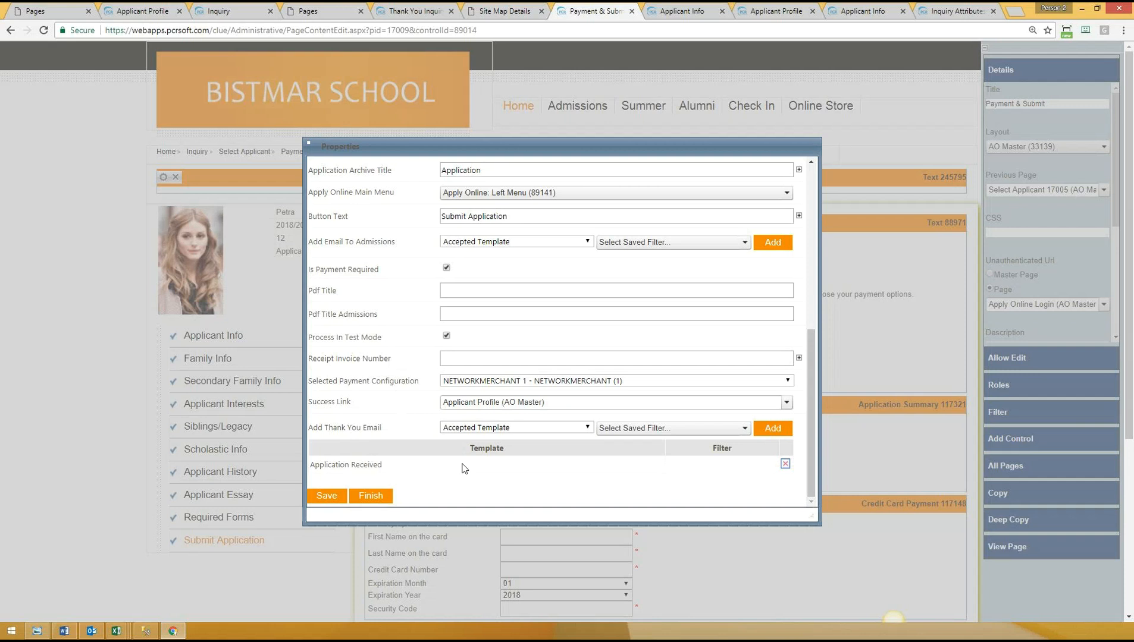
Step: Review the Success Link and Add Thank You Email settings, close the Application Submit properties and return to the live page
drag(320, 402, 390, 402)
click(334, 408)
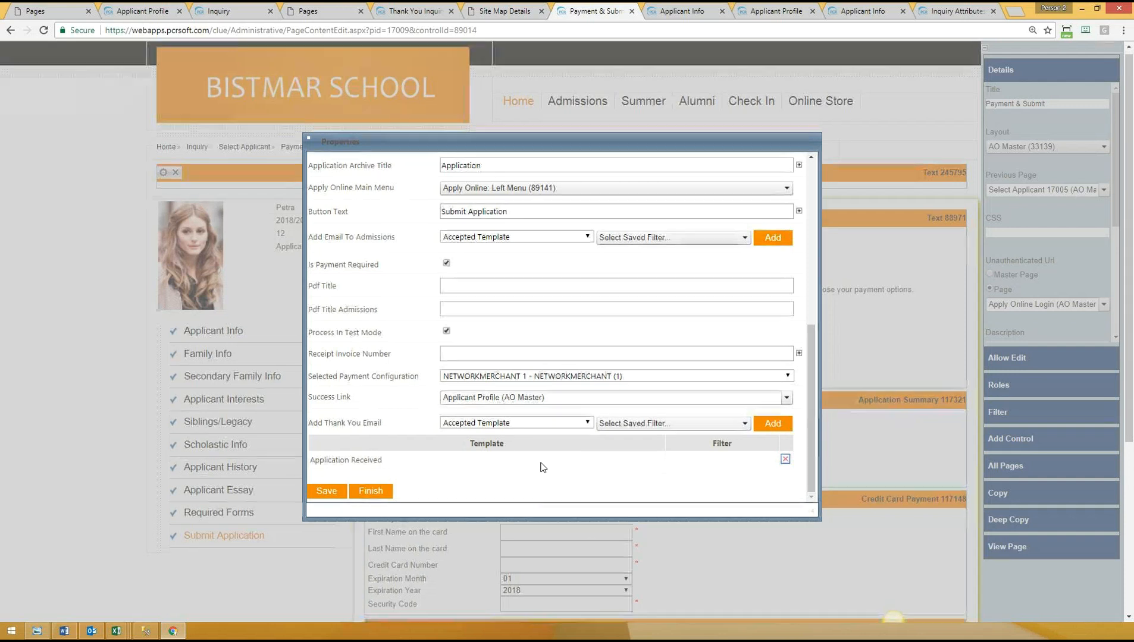
scroll(539, 468, down, 2)
drag(319, 311, 394, 318)
click(393, 310)
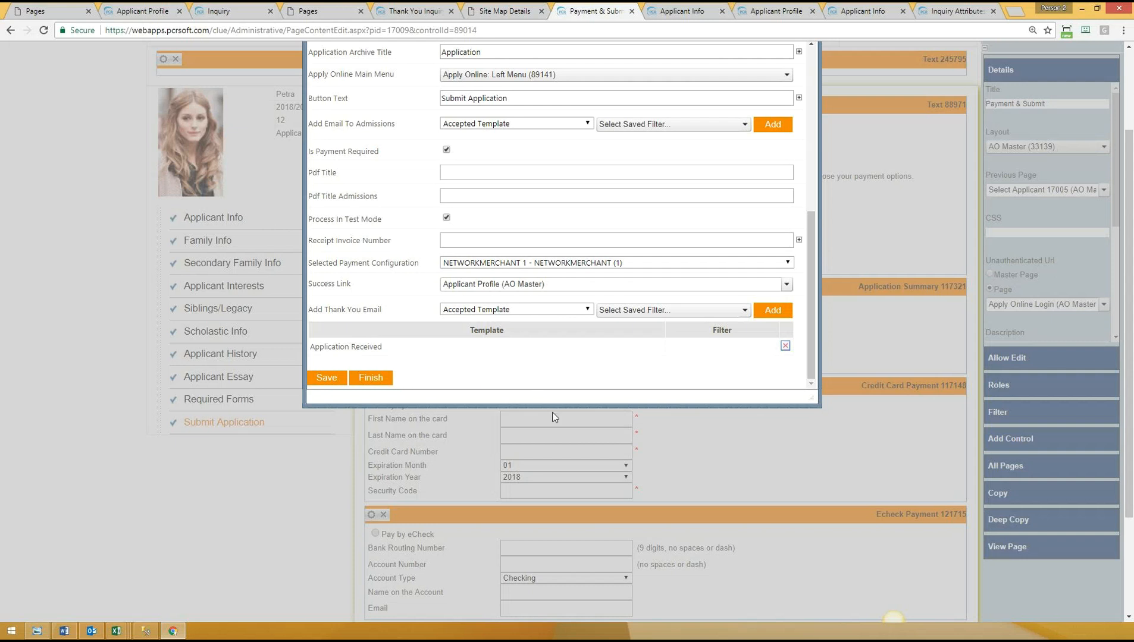
click(374, 379)
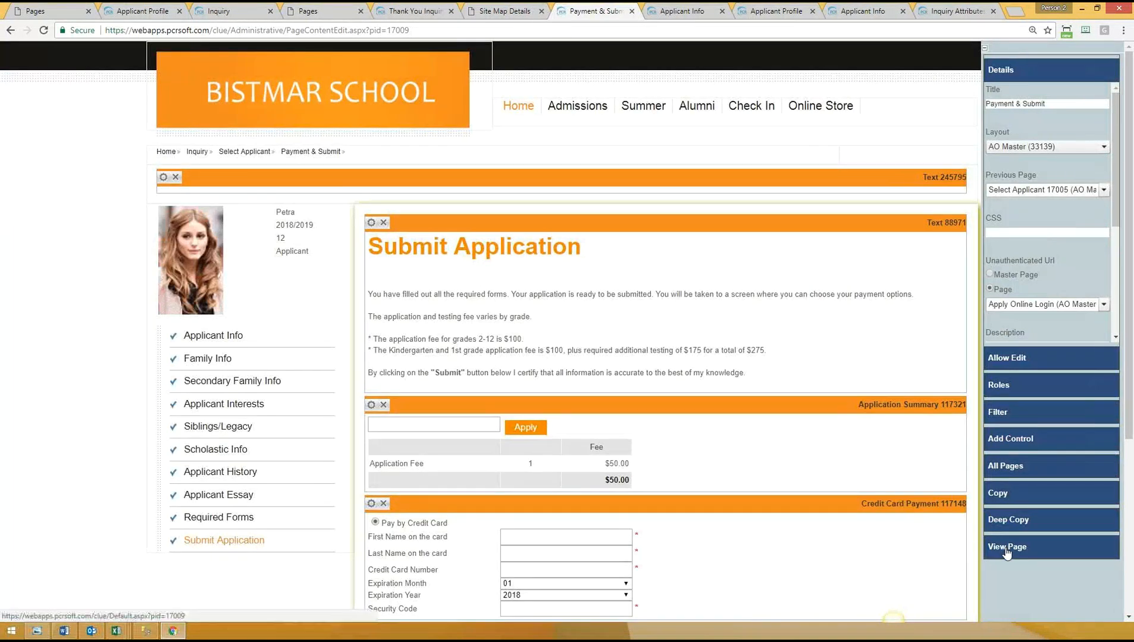
click(1006, 549)
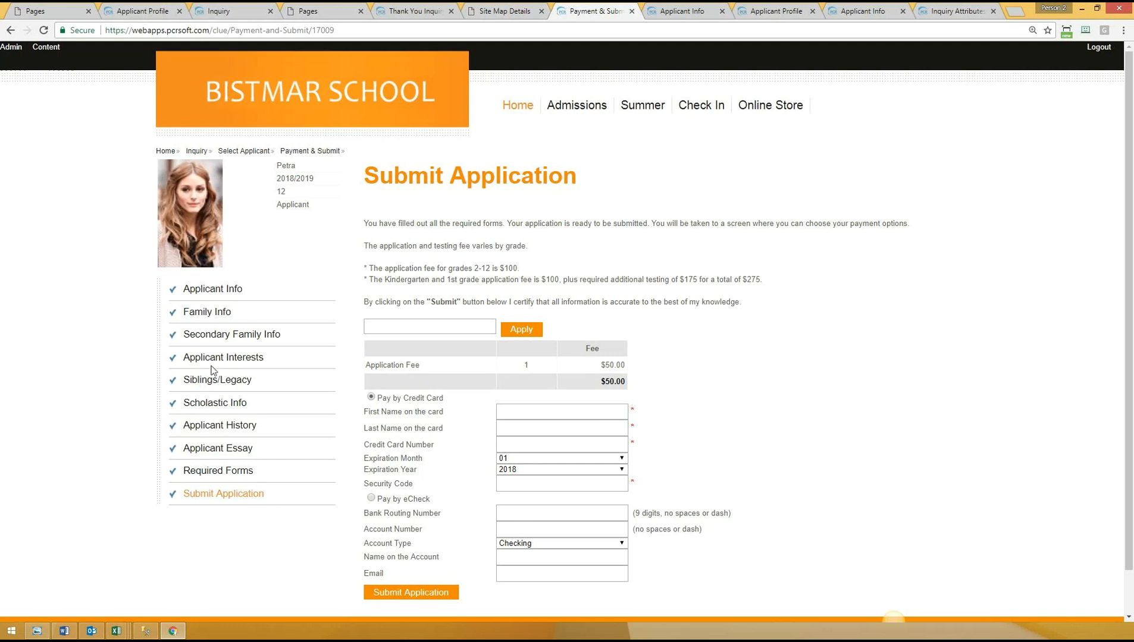
Step: Add the Program A (AO Master) page as a new node in the Apply Online: Left Menu site map
click(511, 8)
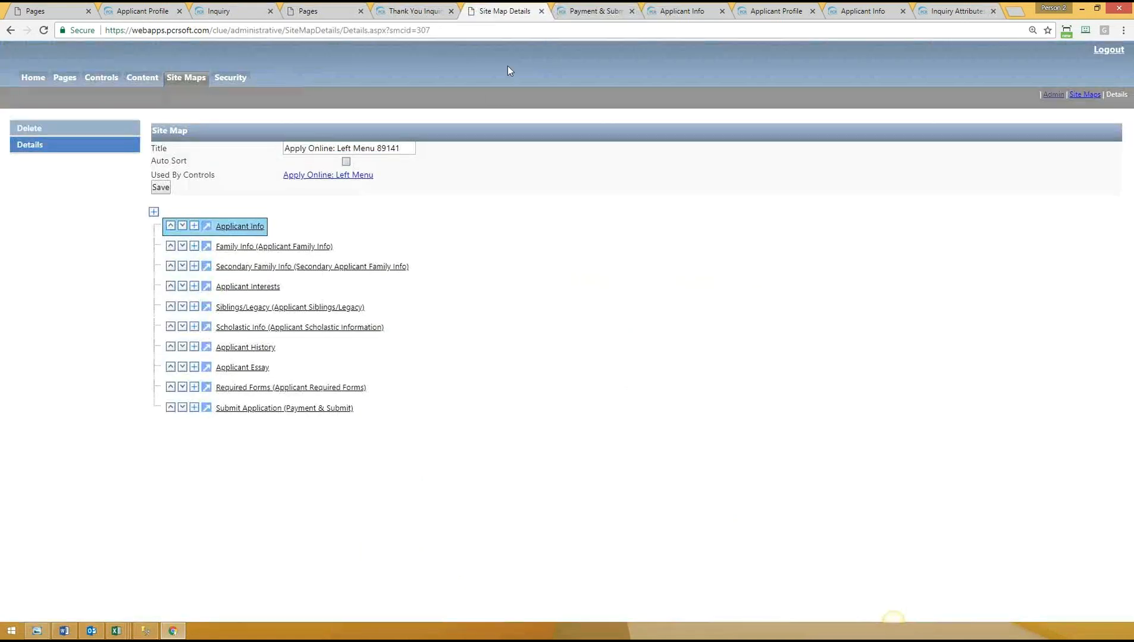
click(153, 212)
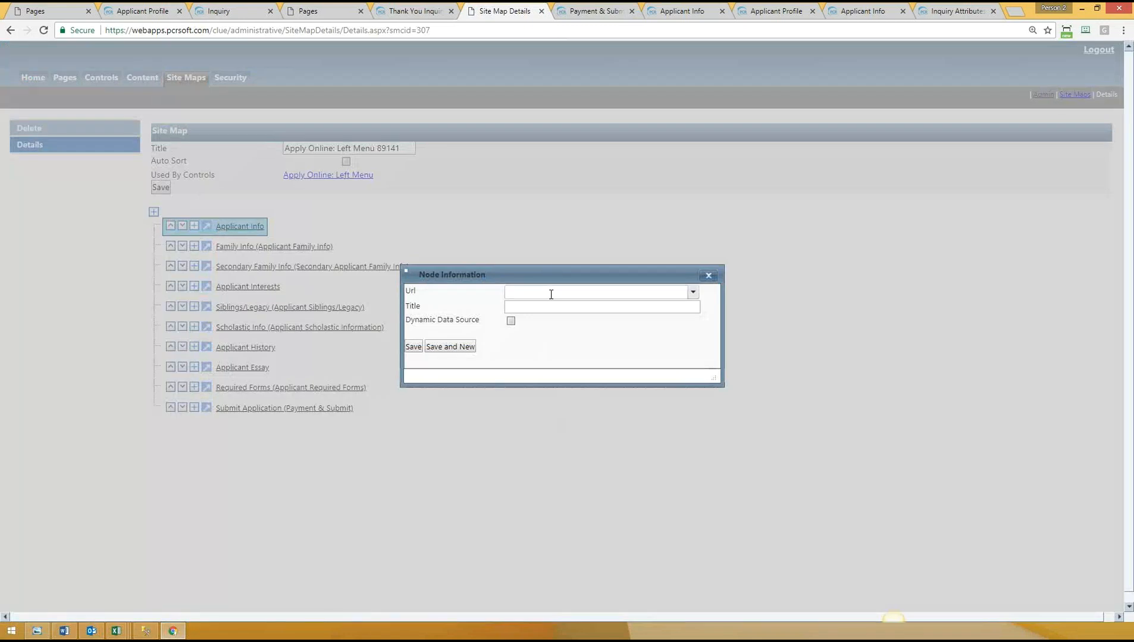
click(550, 293)
text(Pr)
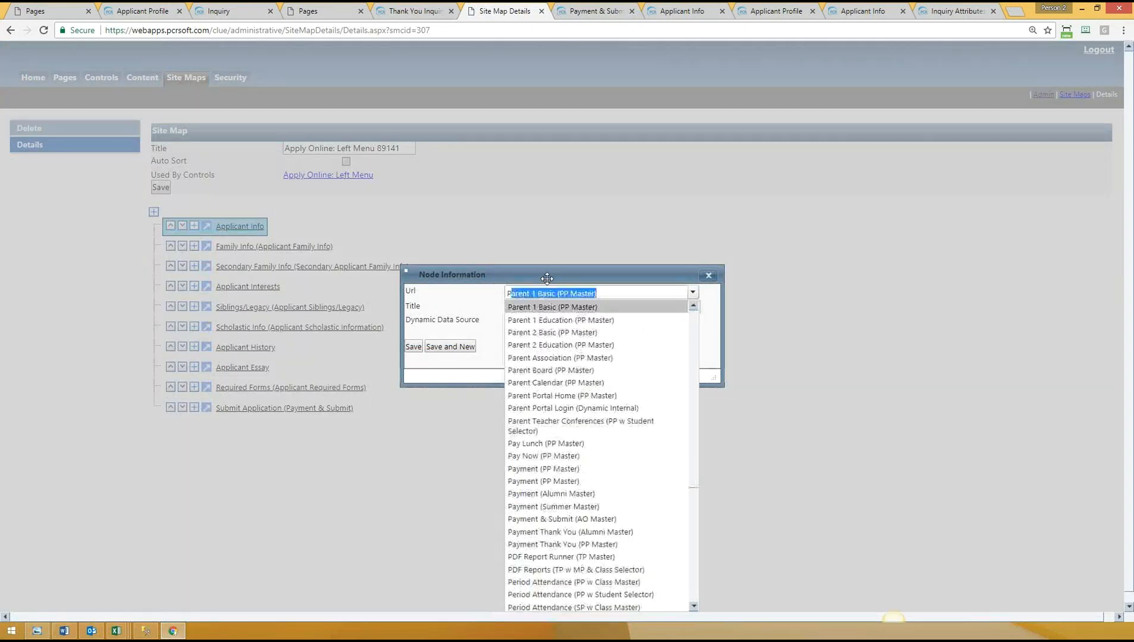
text(ogram)
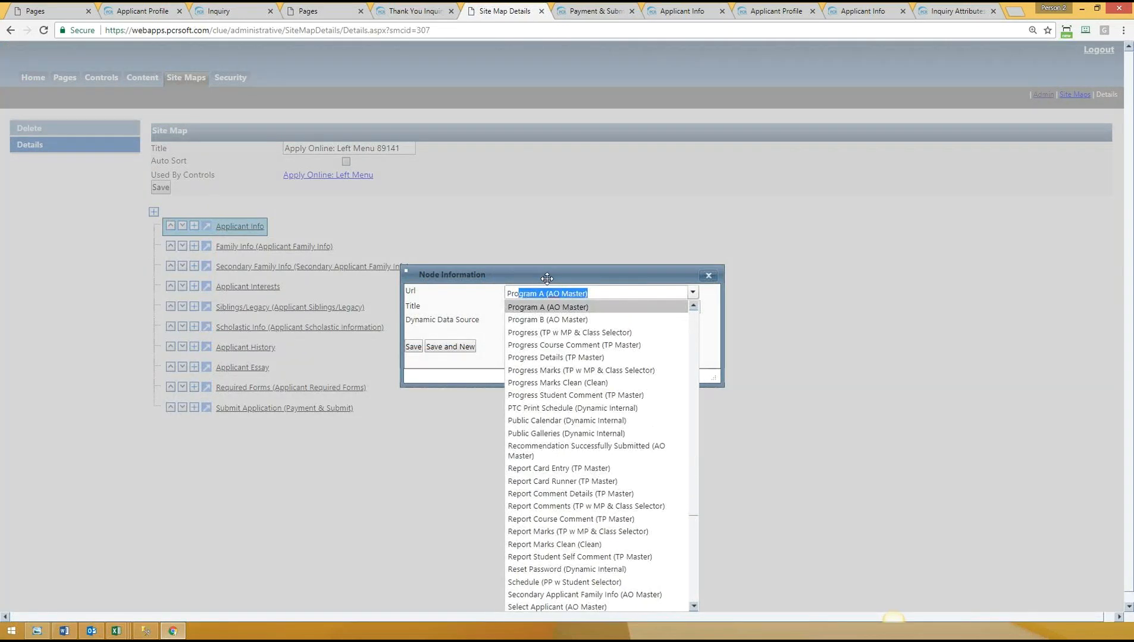
click(457, 298)
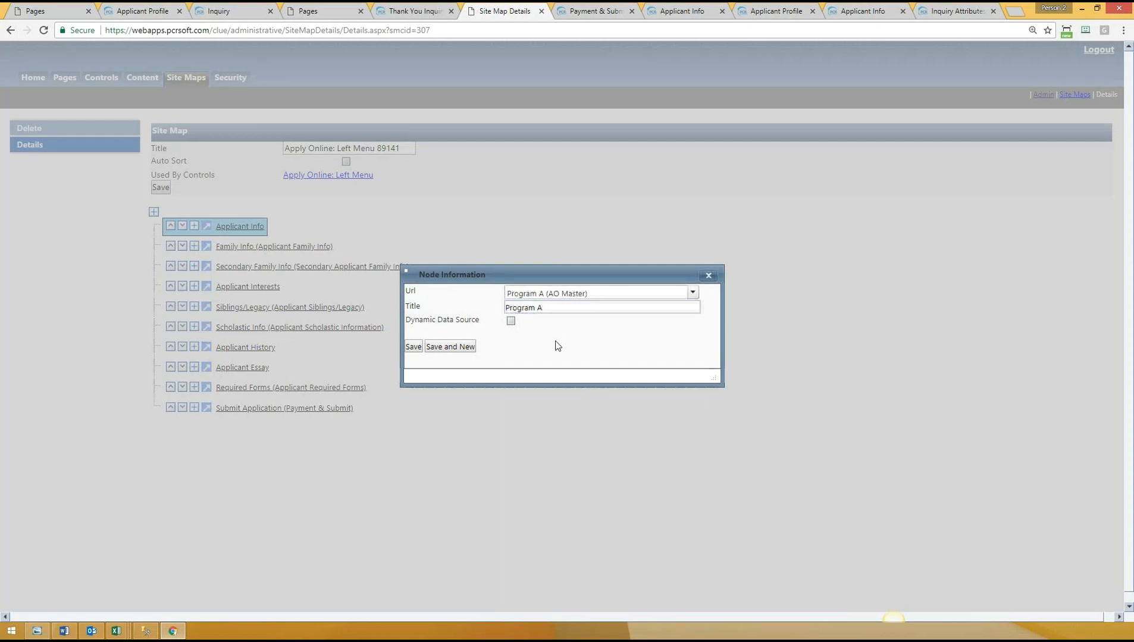
click(413, 346)
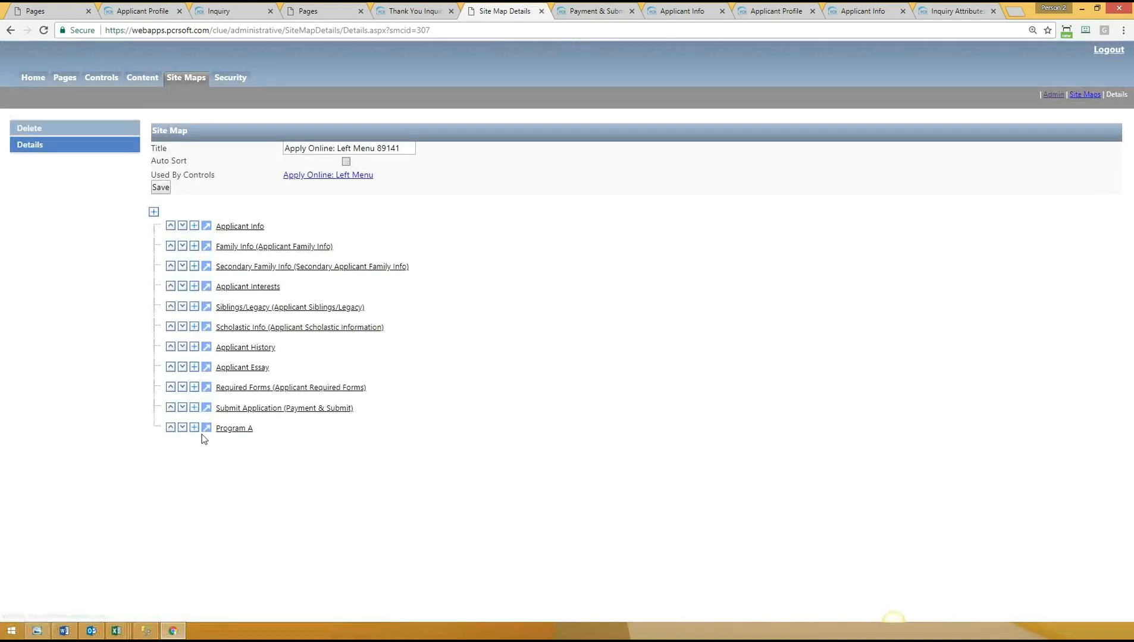
Step: Move the Program A node up to sit between Applicant History and Applicant Essay in the site map
click(169, 428)
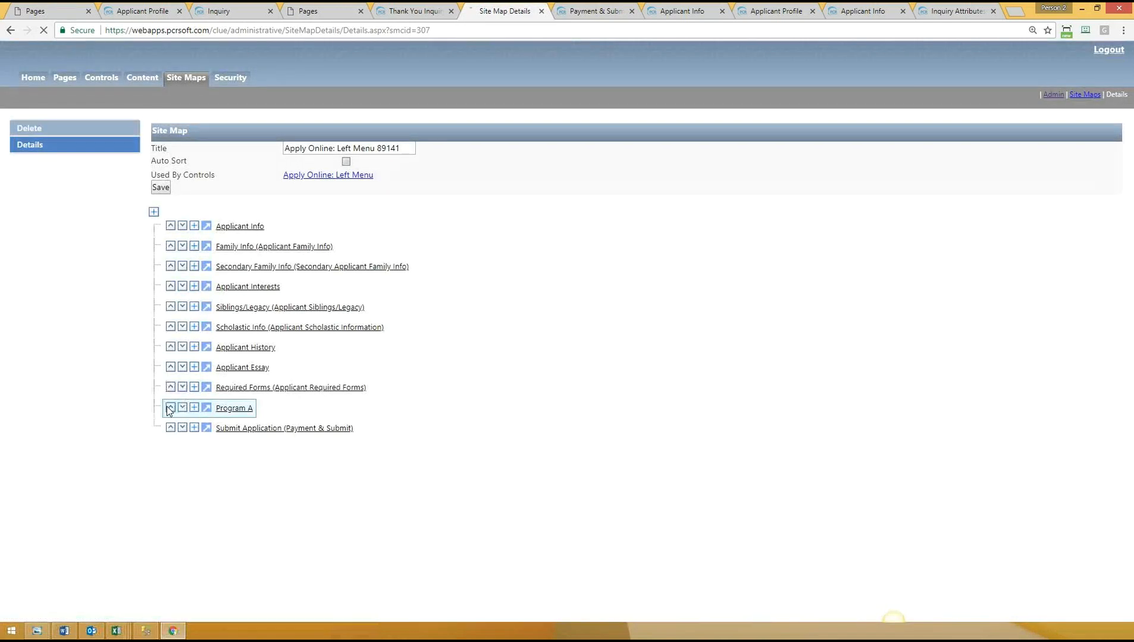
click(169, 408)
click(170, 389)
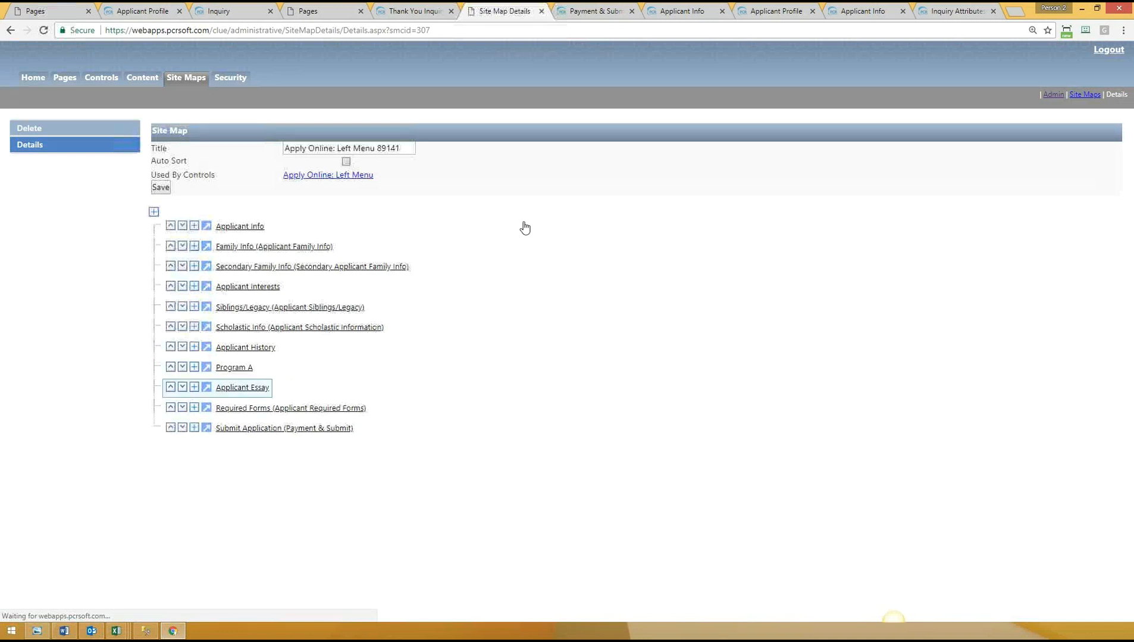
Step: Reload the live Submit Application page to check Program A's place in the applicant menu
click(594, 11)
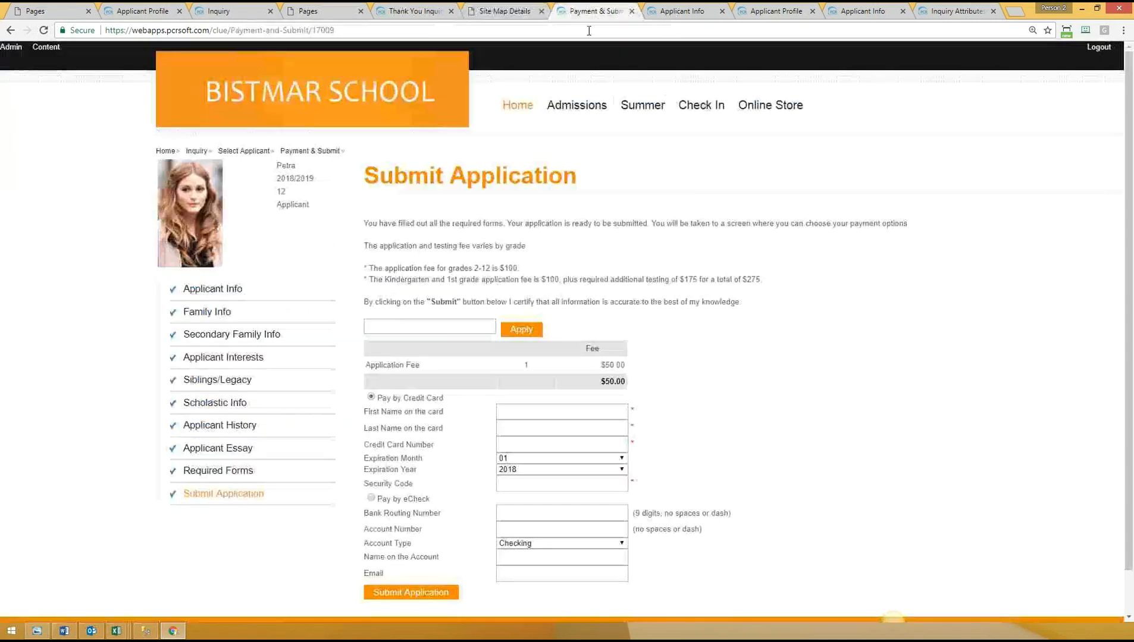
click(477, 32)
key(Return)
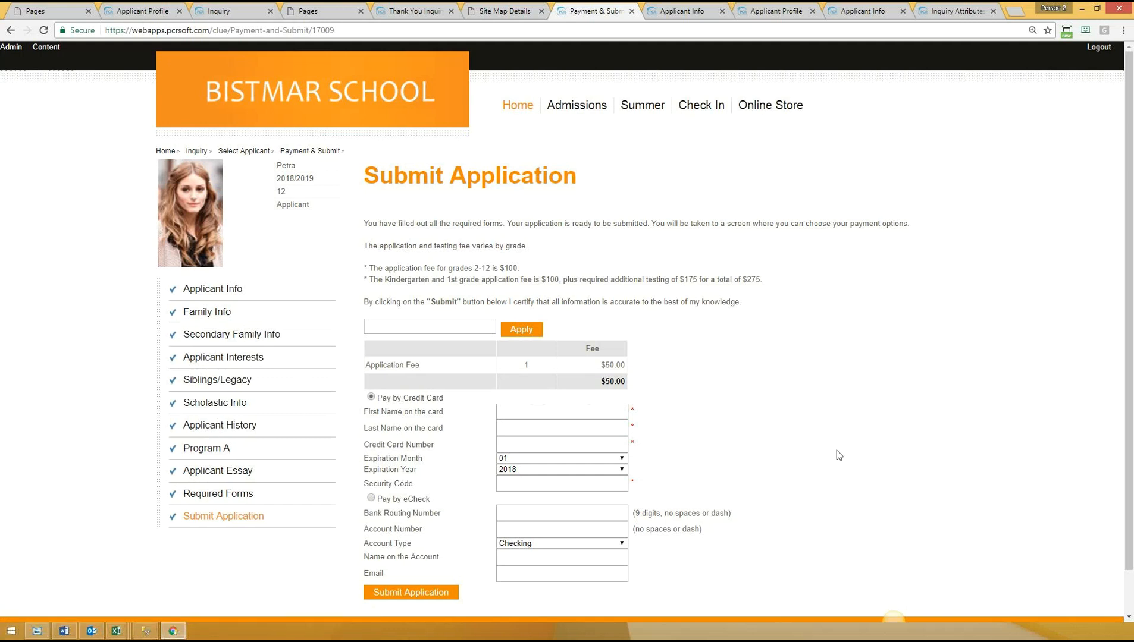
Step: Inspect the Secondary Family Info node's details in the site map and return to the live Submit Application page
click(512, 10)
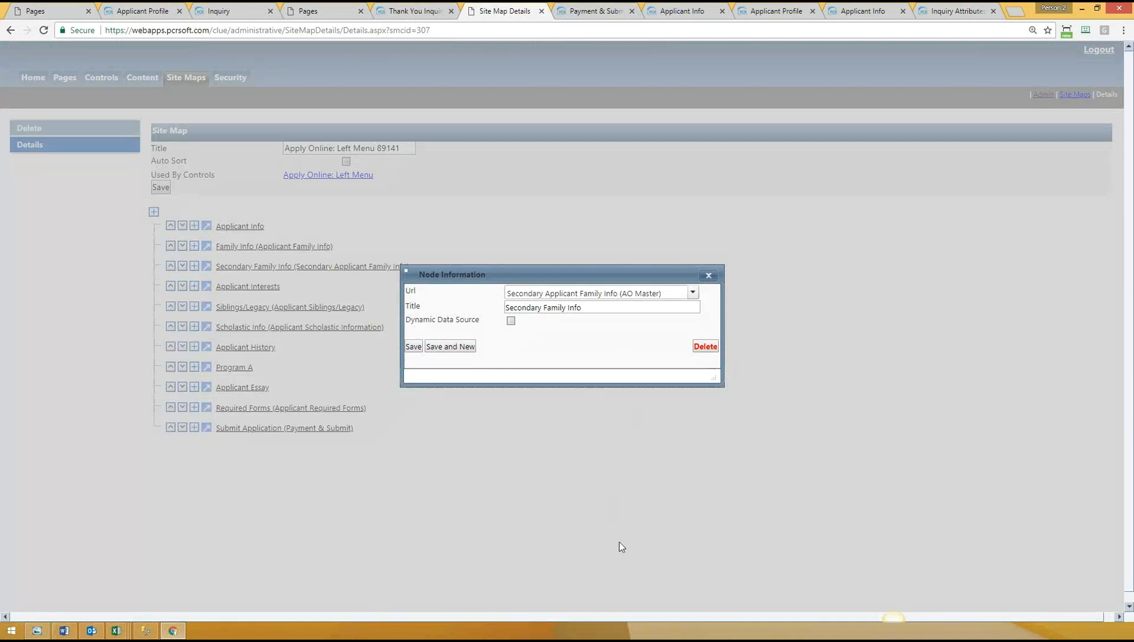
click(710, 274)
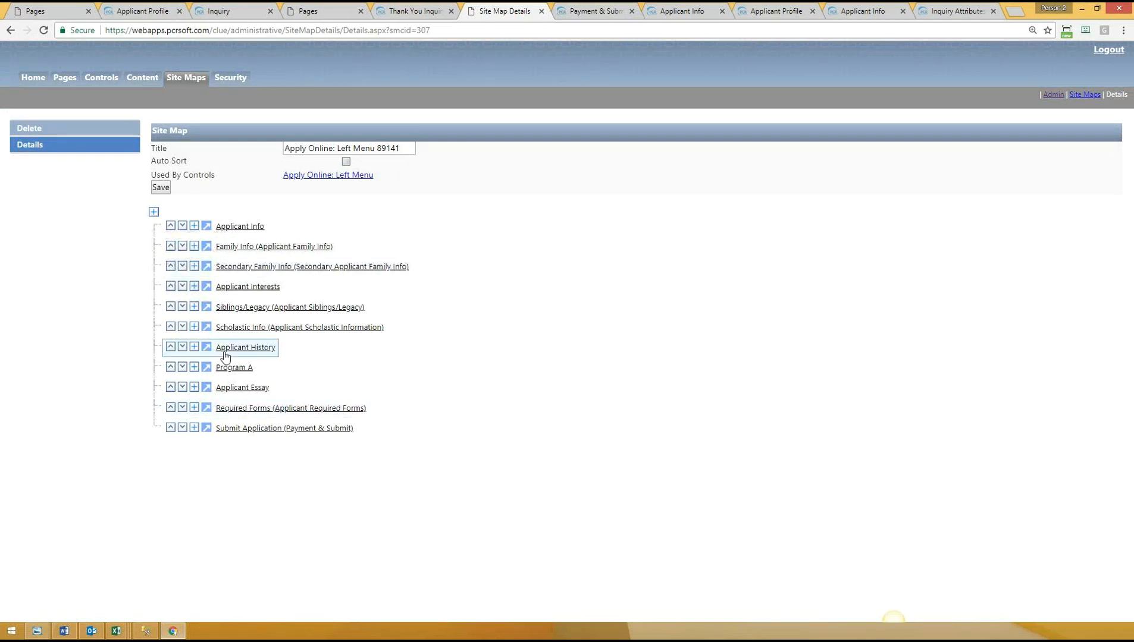
click(584, 7)
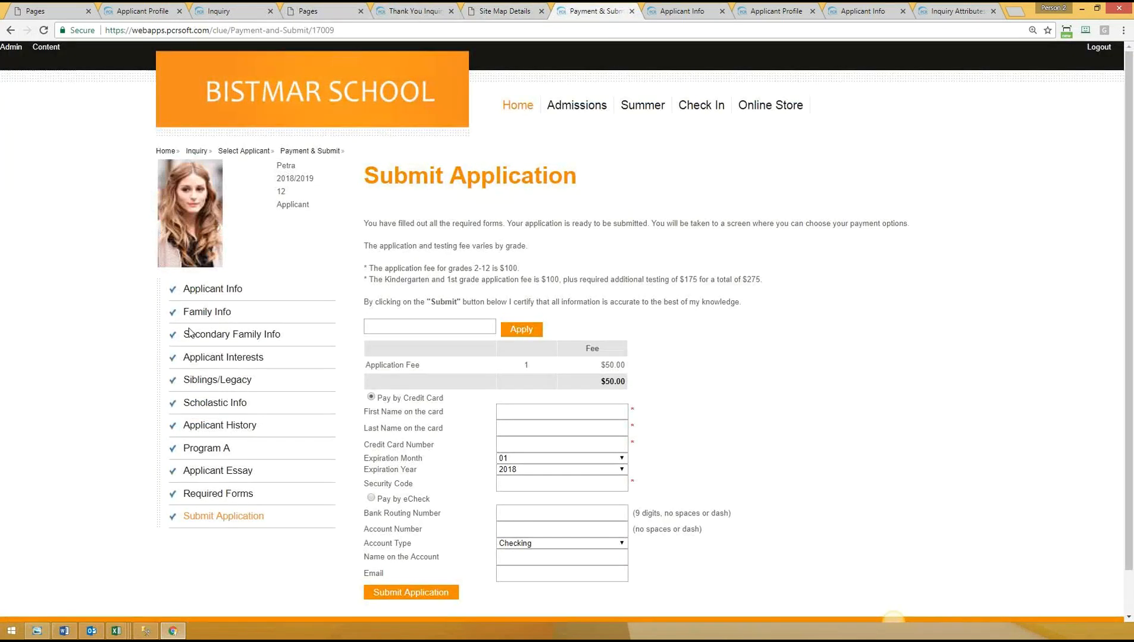